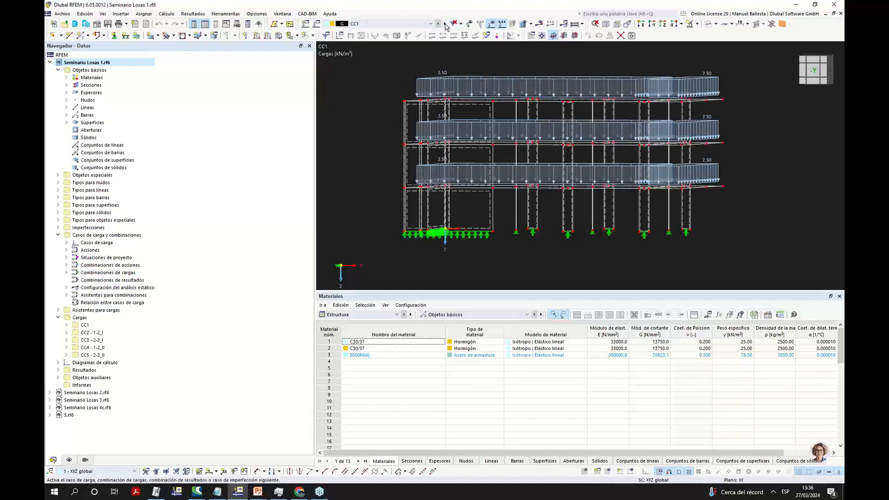
# Review the loads of load cases CC2 to CC5 on the building model from several viewing directions.
pyautogui.click(445, 24)
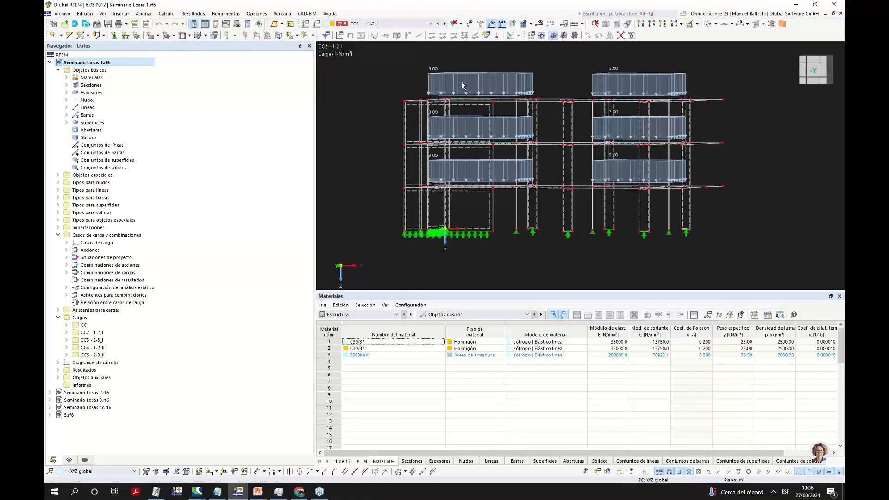
pyautogui.keyDown('ctrl'); pyautogui.moveTo(620, 112); pyautogui.dragTo(553, 156, button='middle'); pyautogui.keyUp('ctrl')
pyautogui.scroll(-1, 539, 166)
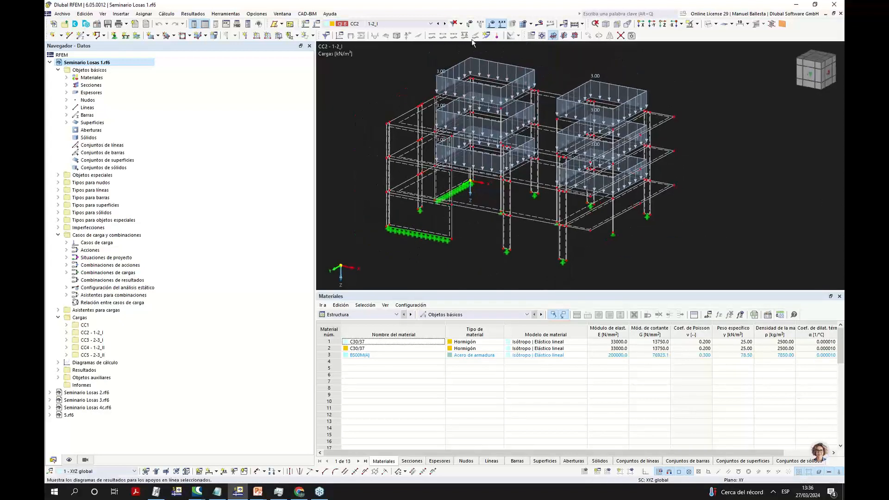
pyautogui.click(445, 24)
pyautogui.click(446, 24)
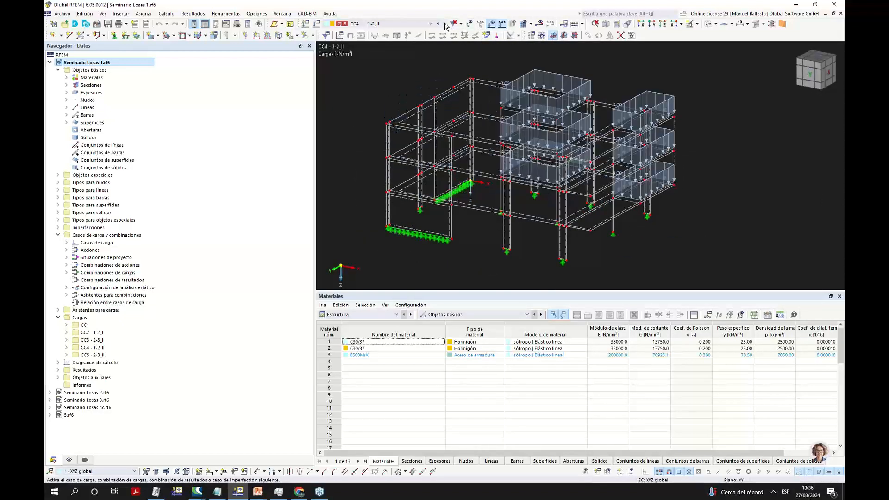
pyautogui.click(446, 24)
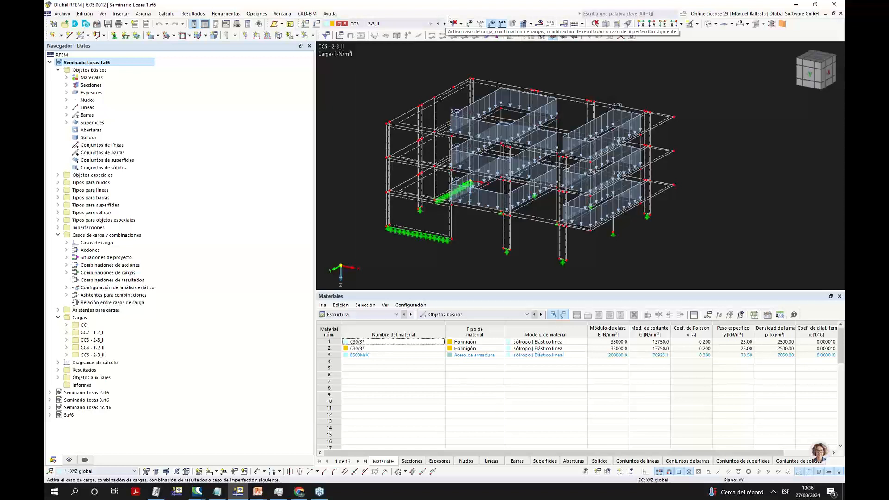
pyautogui.keyDown('ctrl'); pyautogui.moveTo(476, 116); pyautogui.dragTo(510, 156, button='middle'); pyautogui.keyUp('ctrl')
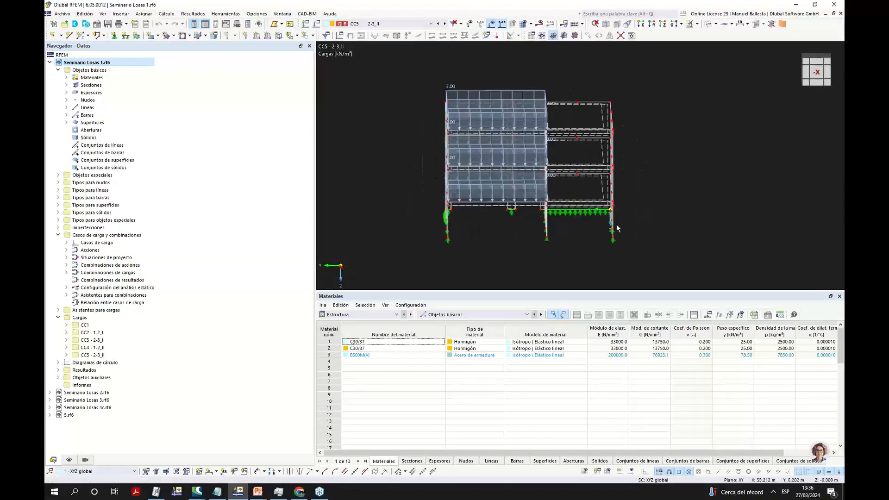
pyautogui.keyDown('ctrl'); pyautogui.moveTo(426, 177); pyautogui.dragTo(524, 217, button='middle'); pyautogui.keyUp('ctrl')
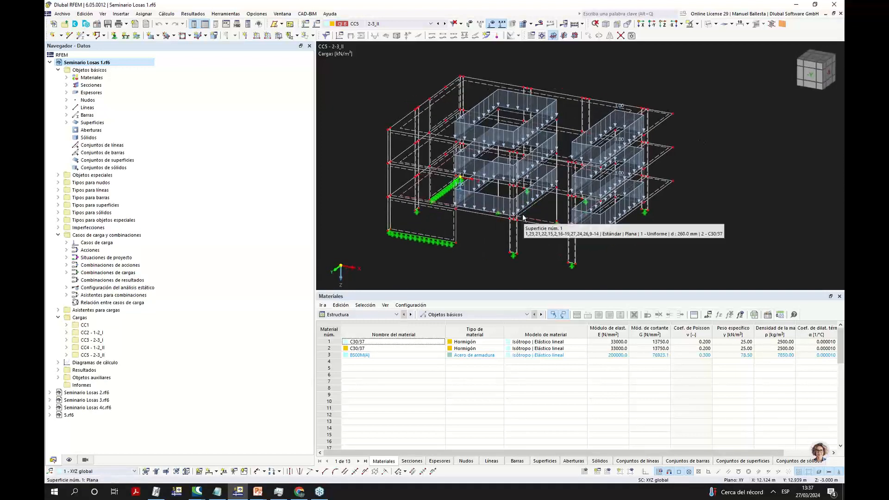
pyautogui.moveTo(559, 255); pyautogui.dragTo(550, 263, button='middle')
# Check which parts of the building use each of the three defined materials by highlighting them one after another.
pyautogui.click(67, 78)
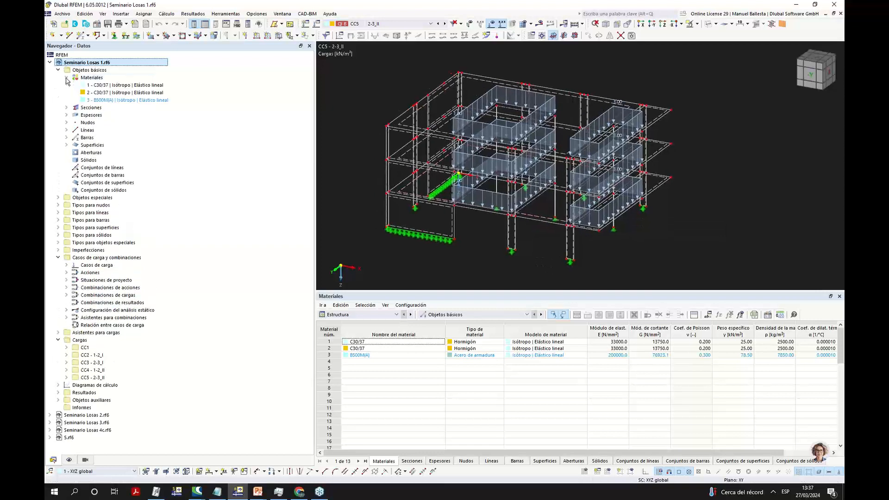
pyautogui.click(109, 86)
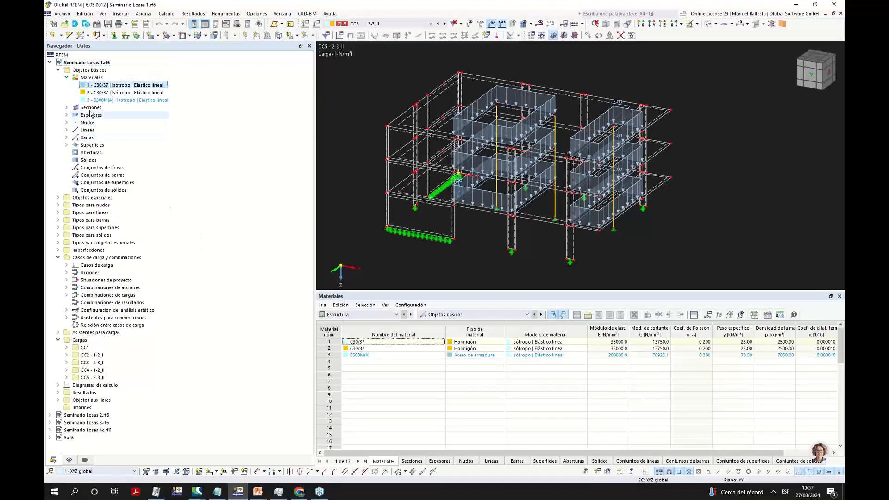
pyautogui.click(104, 92)
pyautogui.click(111, 100)
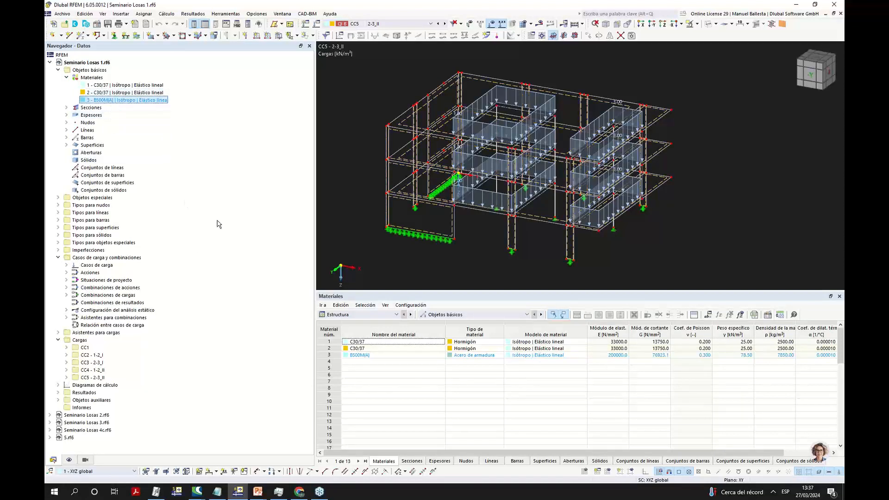
pyautogui.keyDown('ctrl'); pyautogui.moveTo(696, 260); pyautogui.dragTo(542, 234, button='middle'); pyautogui.keyUp('ctrl')
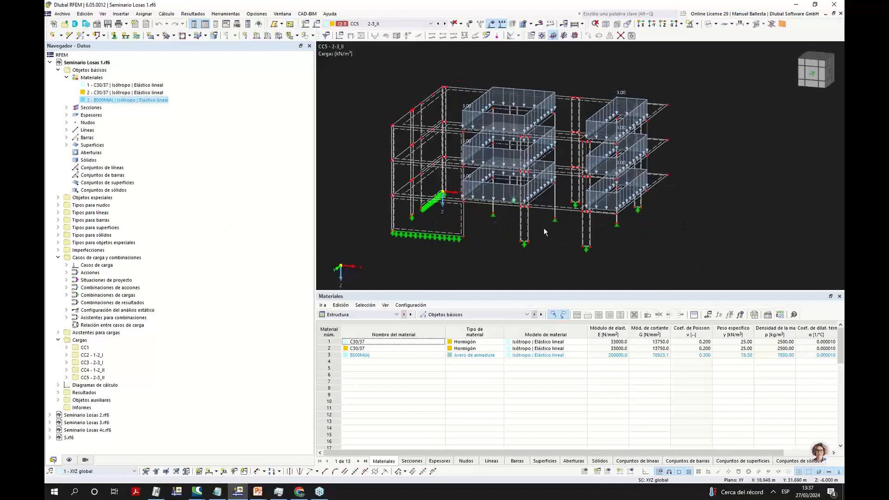
pyautogui.moveTo(506, 261); pyautogui.dragTo(488, 250, button='middle')
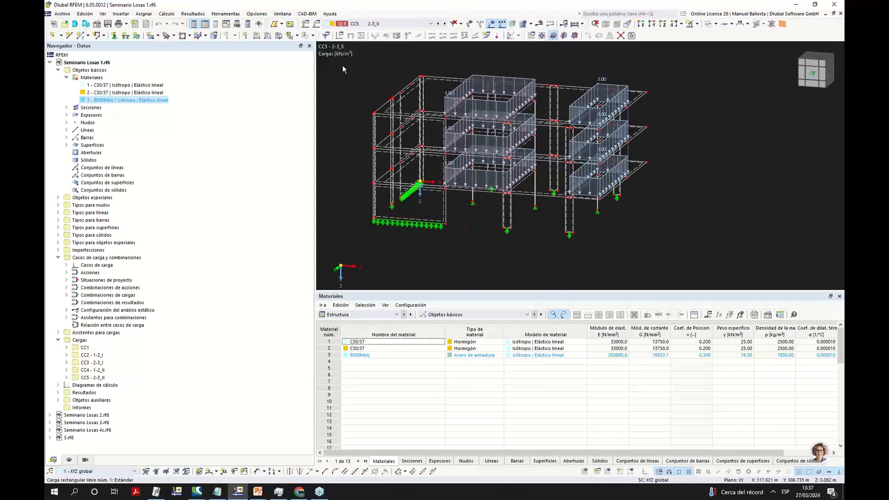
# Activate the Modelo de edificio and Cálculo de hormigón add-ons in the base data of model Seminario Losas 1.
pyautogui.rightClick(93, 63)
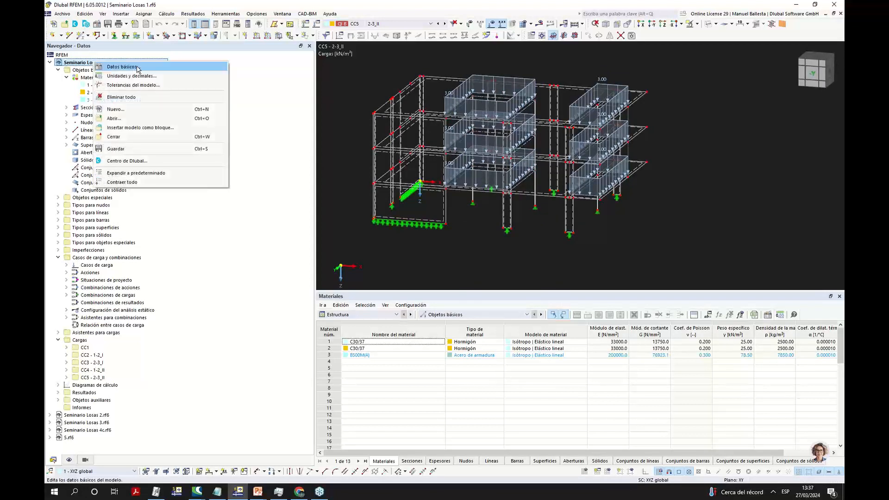
pyautogui.click(122, 66)
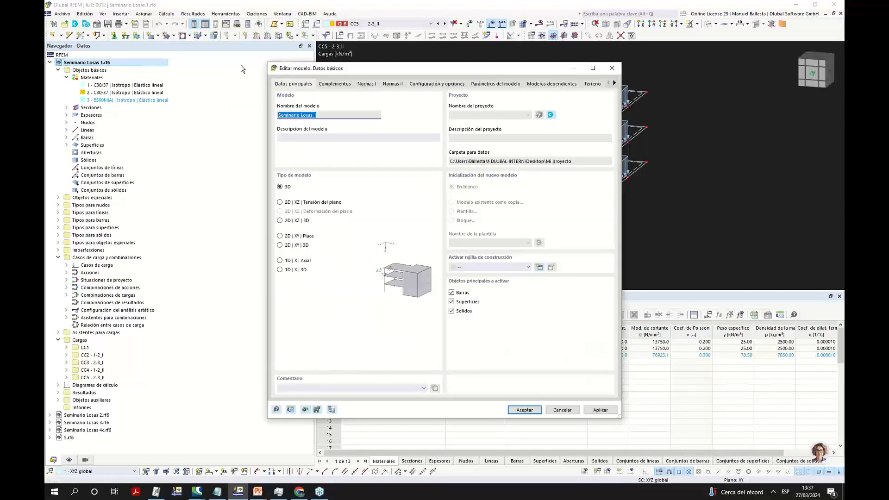
pyautogui.click(334, 85)
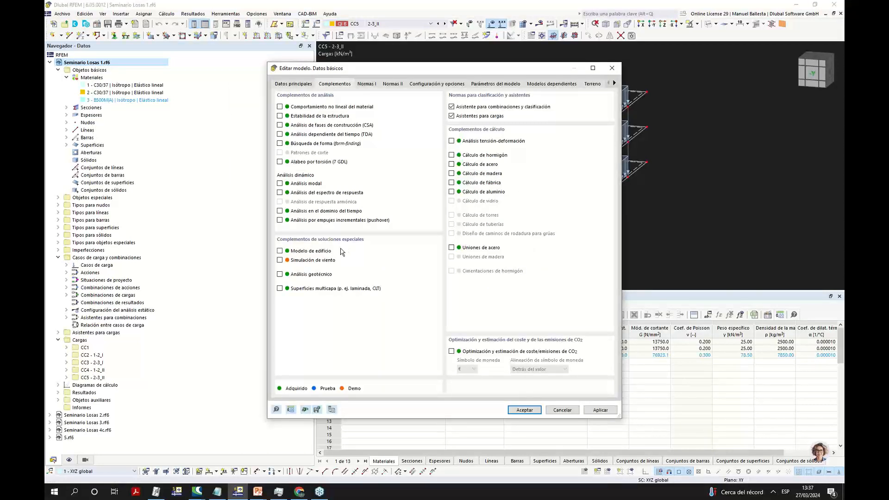
pyautogui.click(280, 251)
pyautogui.moveTo(542, 72); pyautogui.dragTo(539, 241)
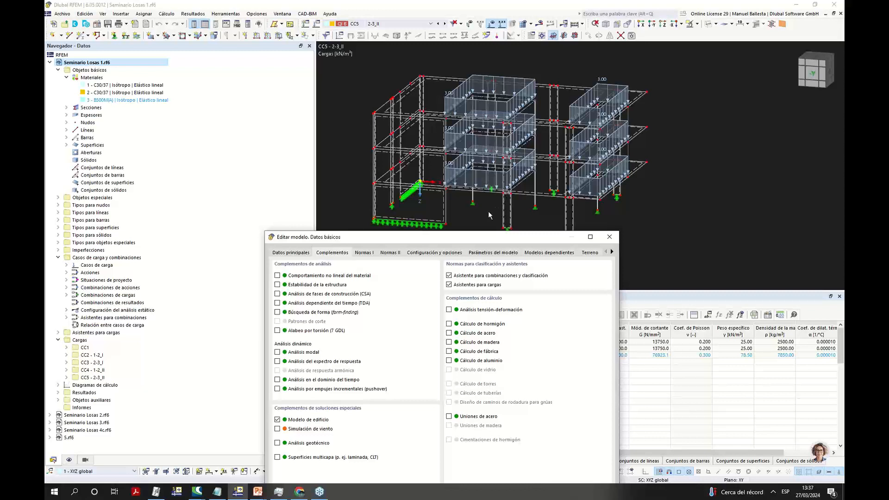
pyautogui.moveTo(500, 231); pyautogui.dragTo(500, 194)
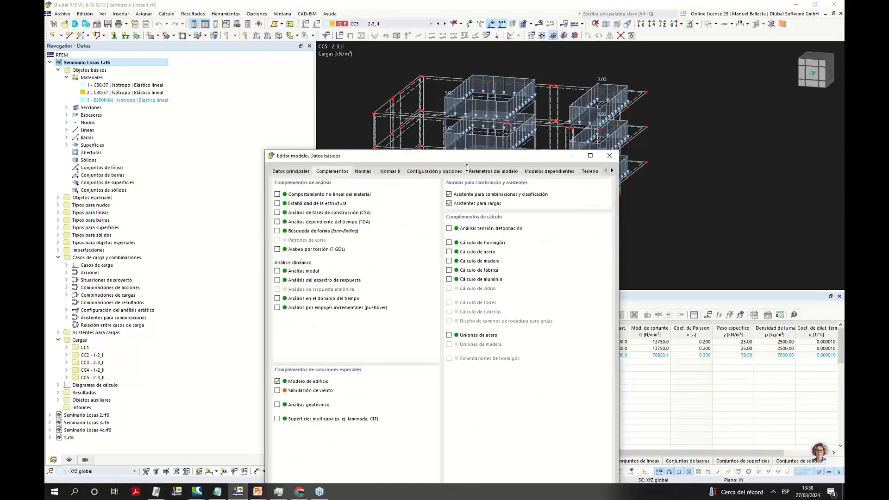
pyautogui.moveTo(400, 202); pyautogui.dragTo(407, 97)
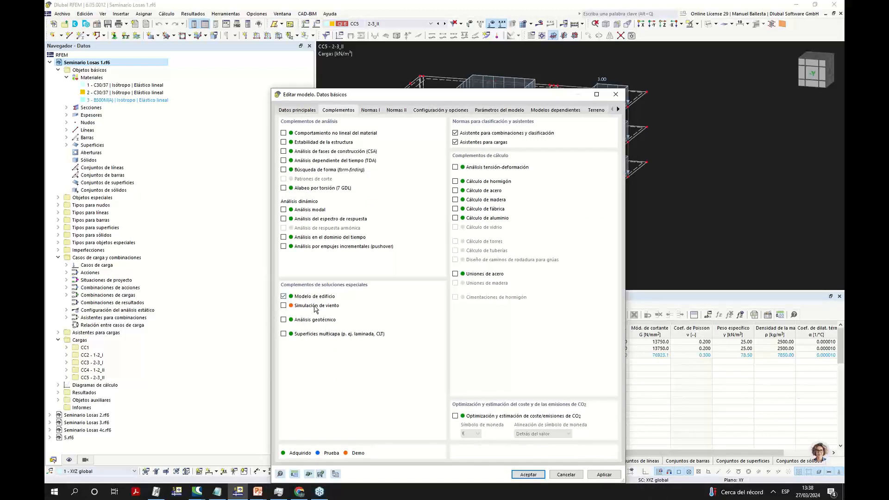
pyautogui.click(456, 182)
pyautogui.click(534, 478)
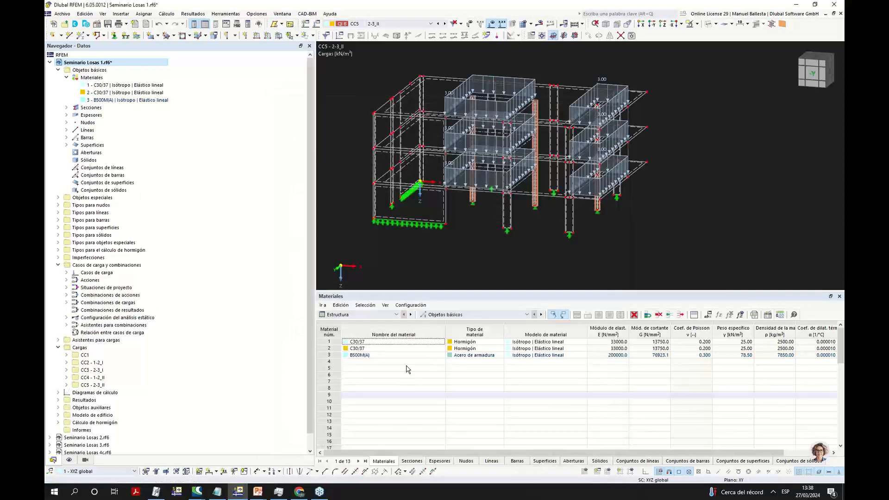
# Expand the Modelo de edificio and Tipos para el cálculo de hormigón categories in the model data to see their object types.
pyautogui.scroll(-1, 175, 334)
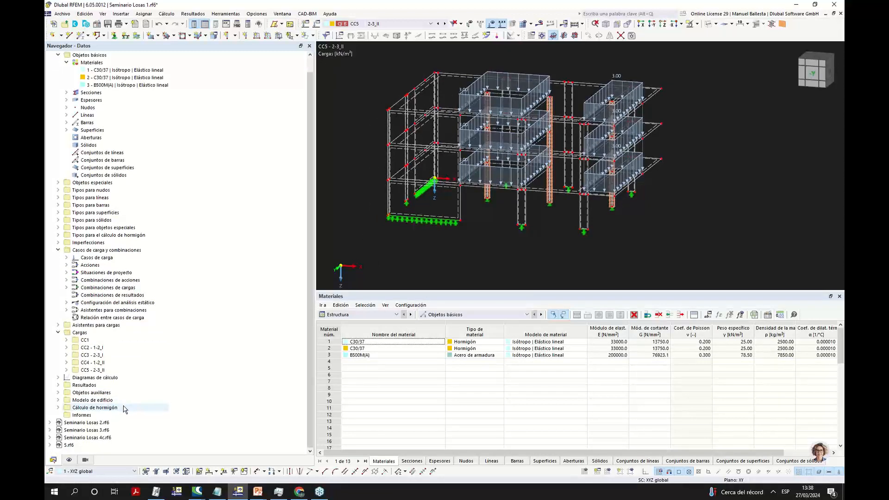
pyautogui.click(58, 400)
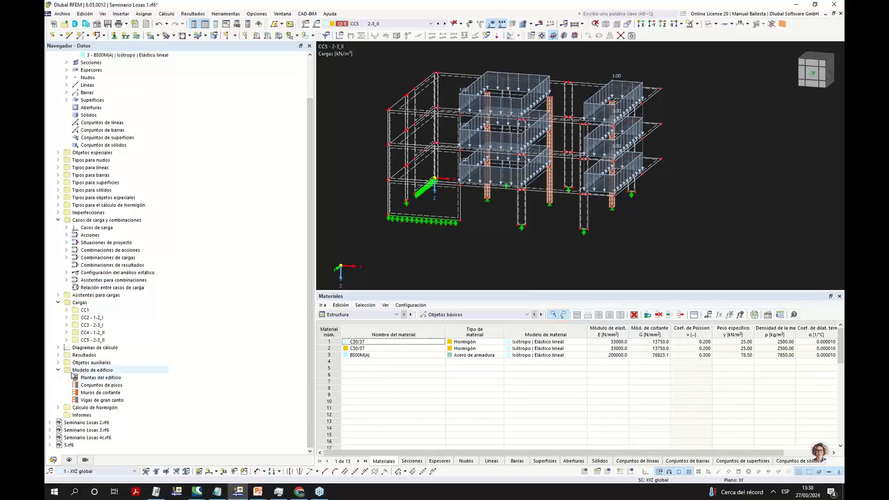
pyautogui.click(58, 205)
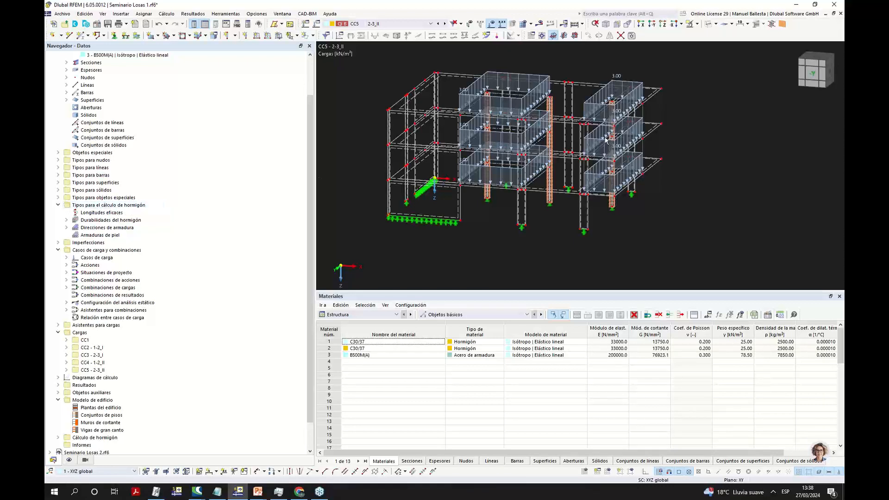
# Inspect the thickness and material of the lowest floor slab, surface 1, without changing it.
pyautogui.scroll(-4, 620, 215)
pyautogui.scroll(1, 616, 219)
pyautogui.scroll(5, 482, 186)
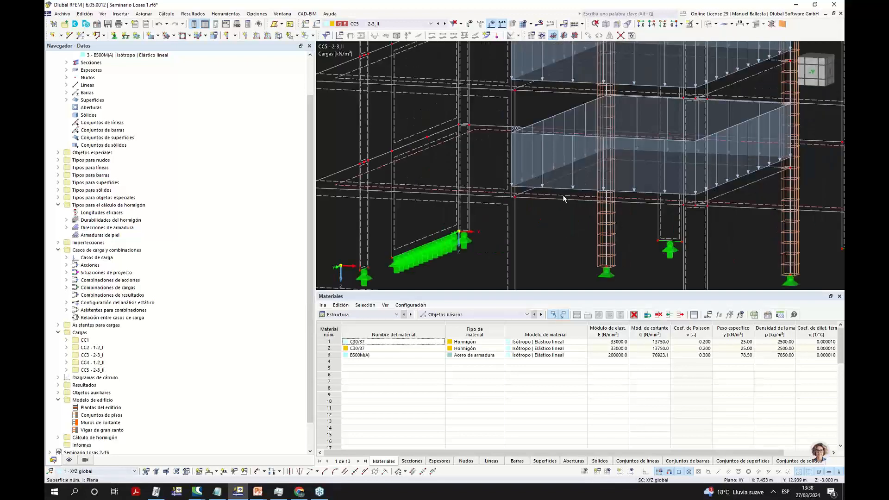
pyautogui.doubleClick(515, 226)
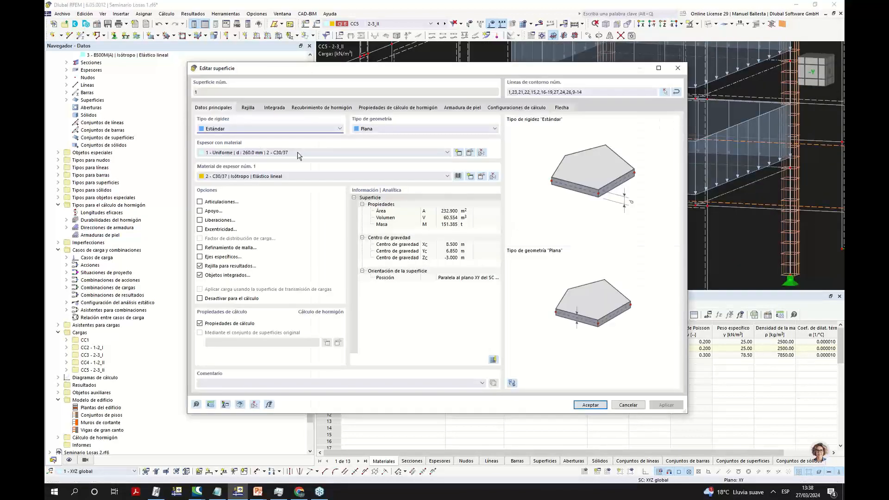
pyautogui.click(628, 404)
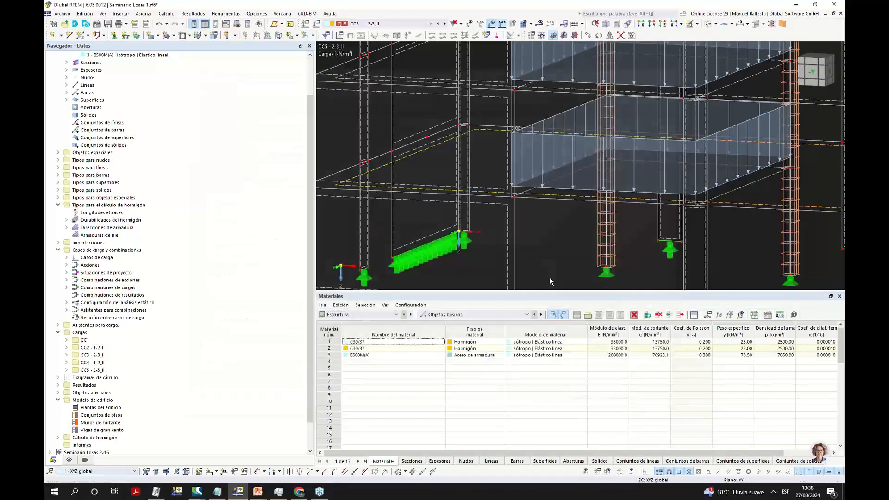
# Colour the rendered surfaces by their thickness (Espesor) instead of by material.
pyautogui.click(69, 460)
pyautogui.scroll(-10, 69, 402)
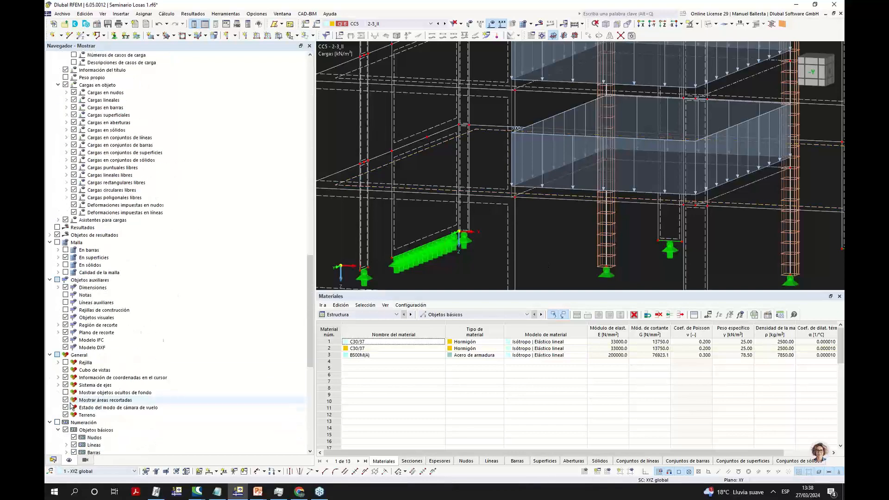
pyautogui.scroll(-5, 69, 402)
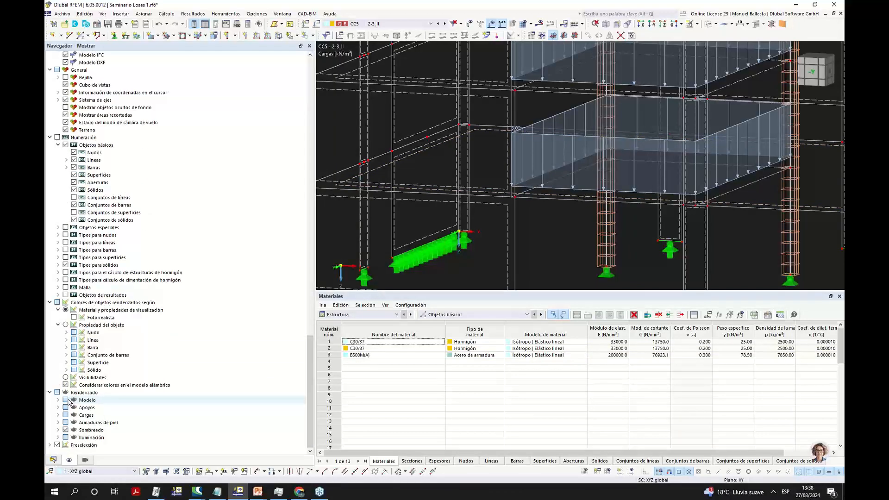
pyautogui.click(66, 363)
pyautogui.click(82, 393)
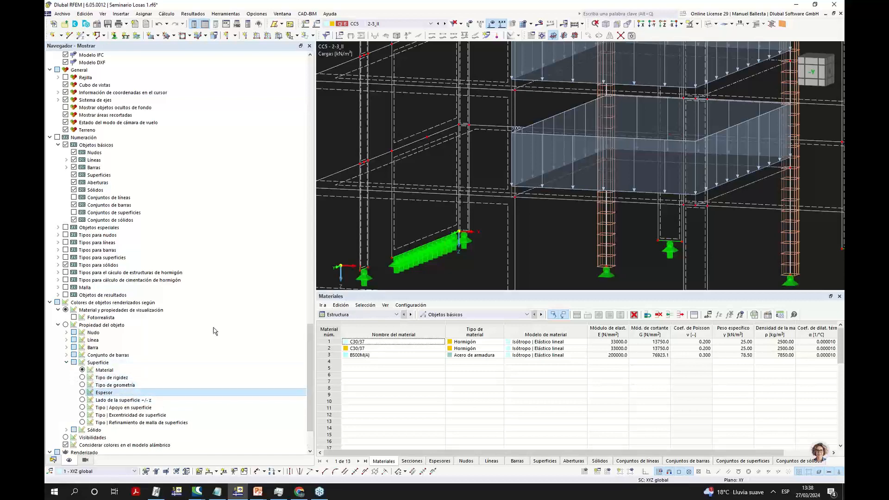
pyautogui.scroll(-3, 441, 225)
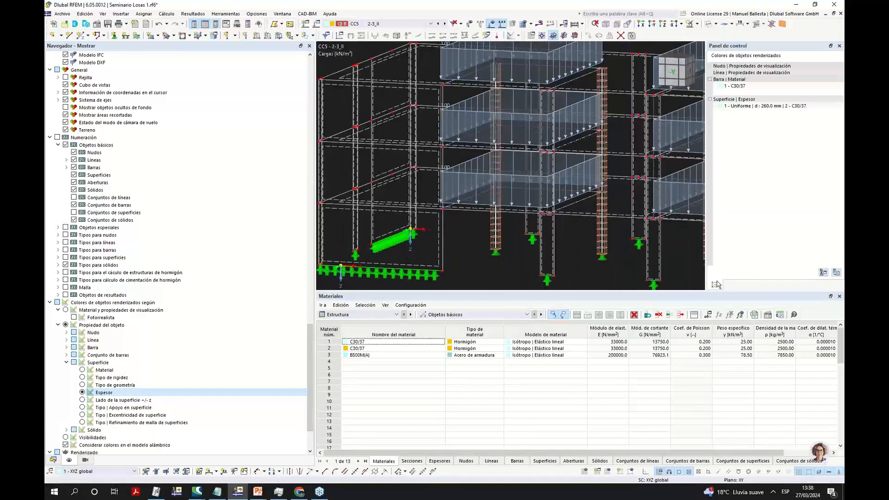
# Show the building as a solid rendered model and examine the slabs, walls and columns.
pyautogui.keyDown('ctrl'); pyautogui.moveTo(698, 177); pyautogui.dragTo(623, 159, button='middle'); pyautogui.keyUp('ctrl')
pyautogui.click(716, 24)
pyautogui.click(733, 44)
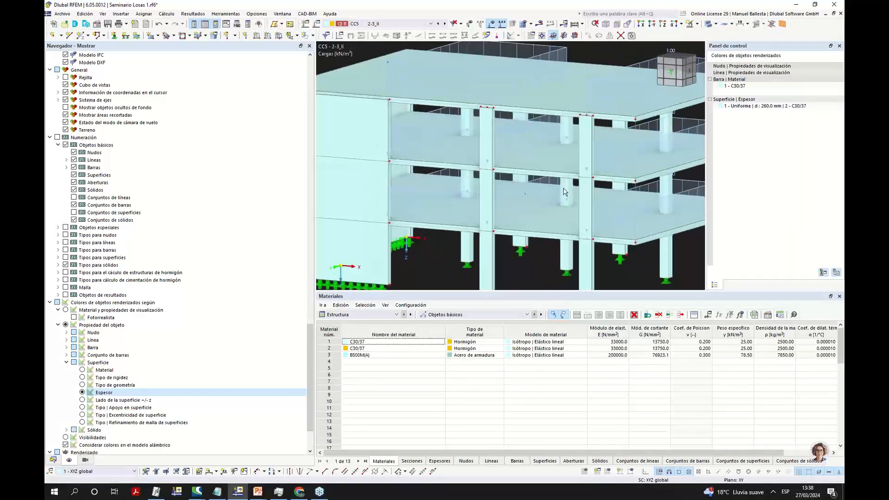
pyautogui.scroll(-2, 546, 211)
pyautogui.moveTo(545, 213); pyautogui.dragTo(502, 203, button='middle')
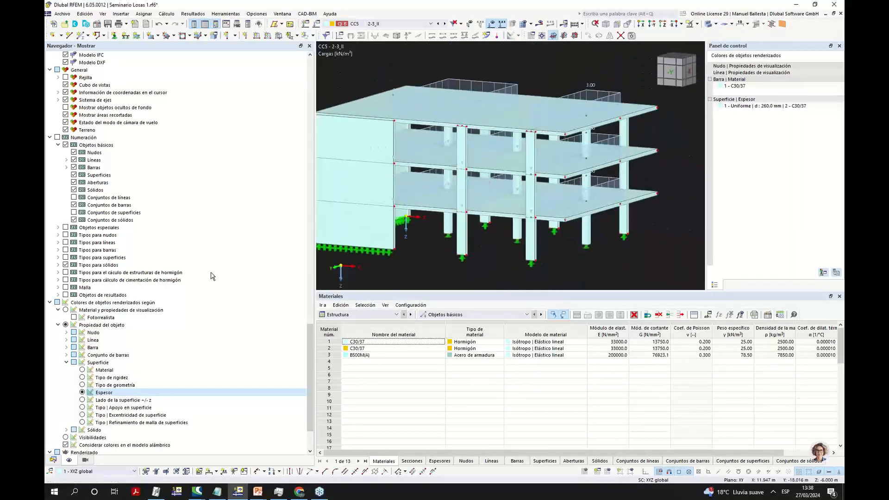
# Colour the members by their section (Sección) and set the model back to wireframe display.
pyautogui.click(67, 347)
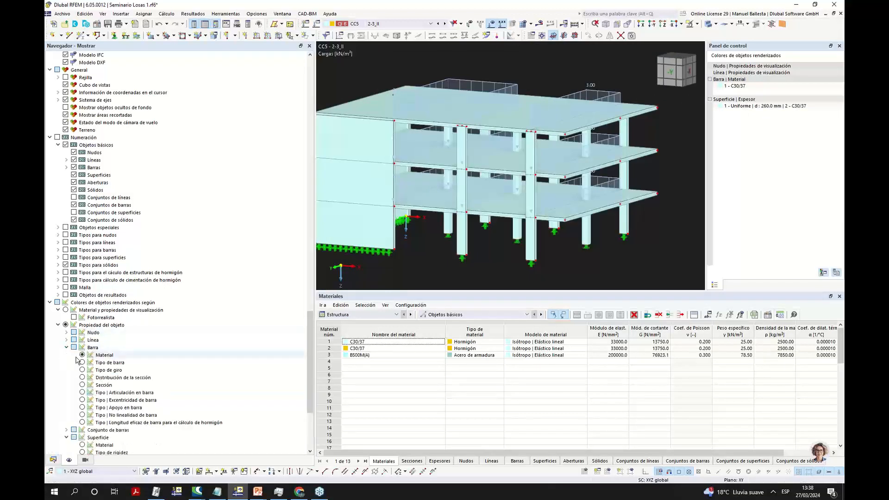
pyautogui.click(82, 385)
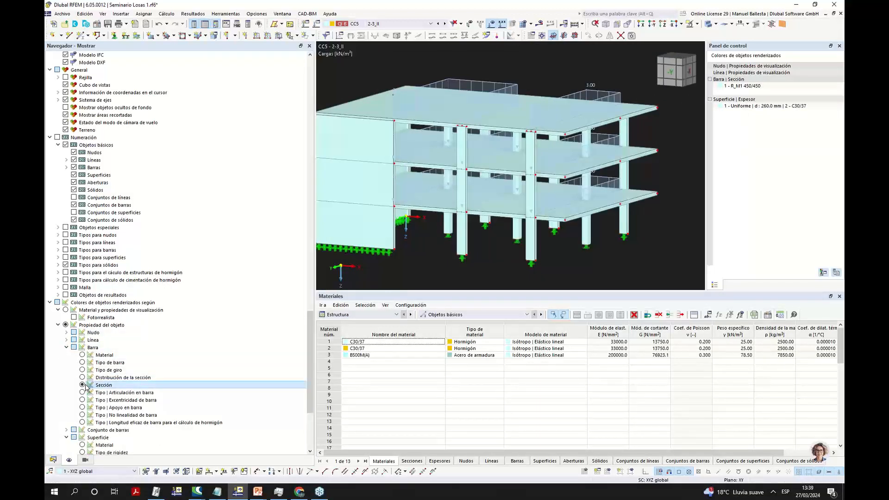
pyautogui.keyDown('ctrl'); pyautogui.moveTo(641, 202); pyautogui.dragTo(620, 208, button='middle'); pyautogui.keyUp('ctrl')
pyautogui.click(716, 24)
pyautogui.click(721, 31)
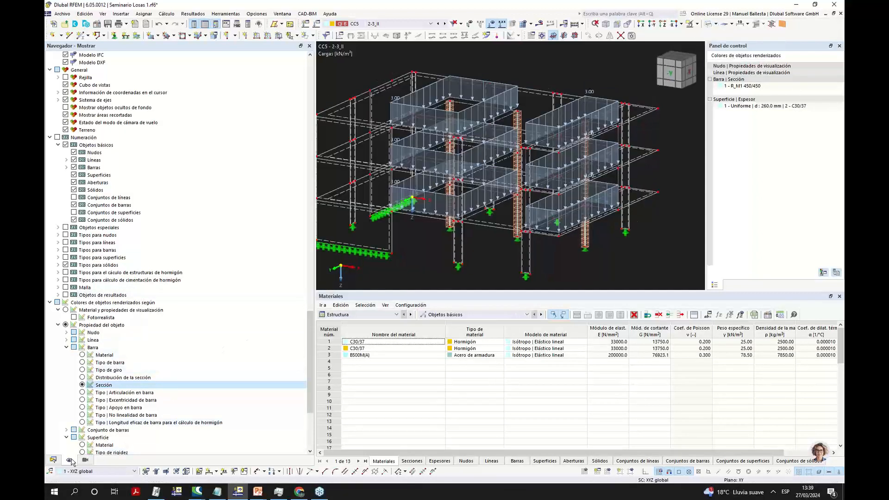
# Turn on the mesh display, generate the finite element mesh for the whole building and inspect it.
pyautogui.scroll(11, 92, 301)
pyautogui.click(56, 205)
pyautogui.click(478, 281)
pyautogui.moveTo(553, 94); pyautogui.dragTo(281, 209)
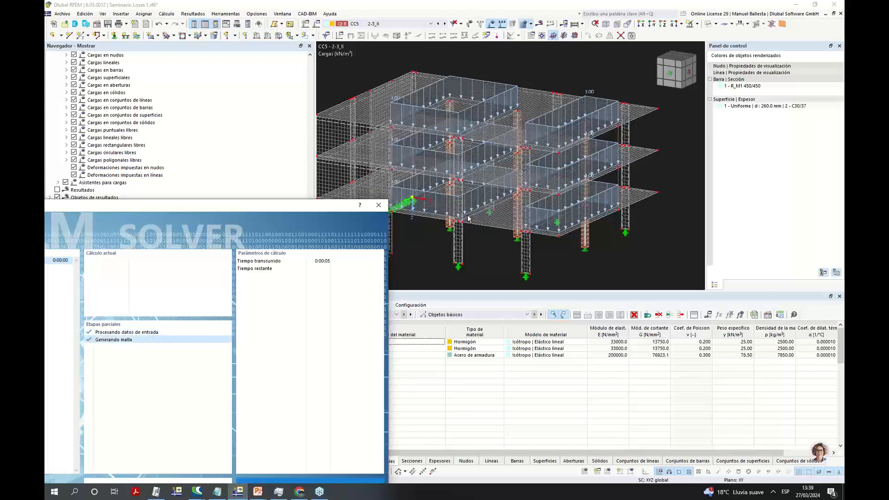
pyautogui.scroll(5, 467, 218)
pyautogui.scroll(-5, 482, 222)
pyautogui.keyDown('ctrl'); pyautogui.moveTo(488, 218); pyautogui.dragTo(510, 97, button='middle'); pyautogui.keyUp('ctrl')
# Start defining a new building storey (Planta del edificio) in the building model data.
pyautogui.click(53, 460)
pyautogui.scroll(-2, 87, 444)
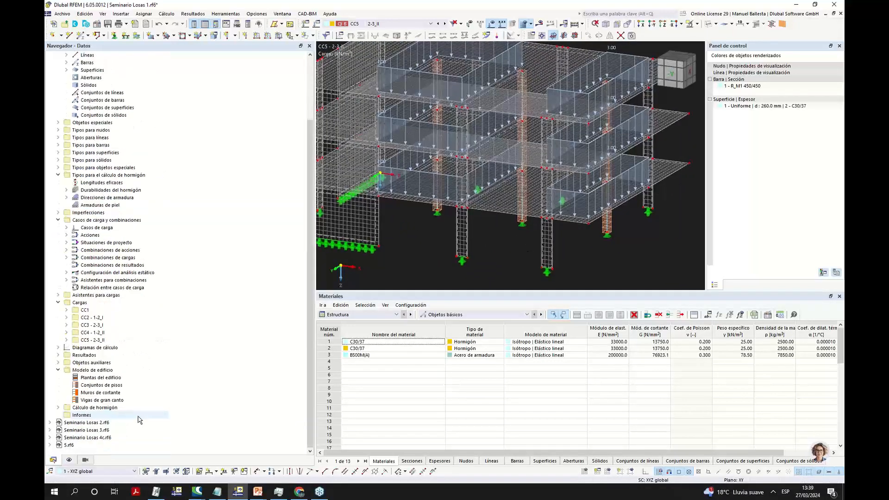
pyautogui.scroll(-3, 420, 258)
pyautogui.moveTo(421, 258); pyautogui.dragTo(450, 244, button='middle')
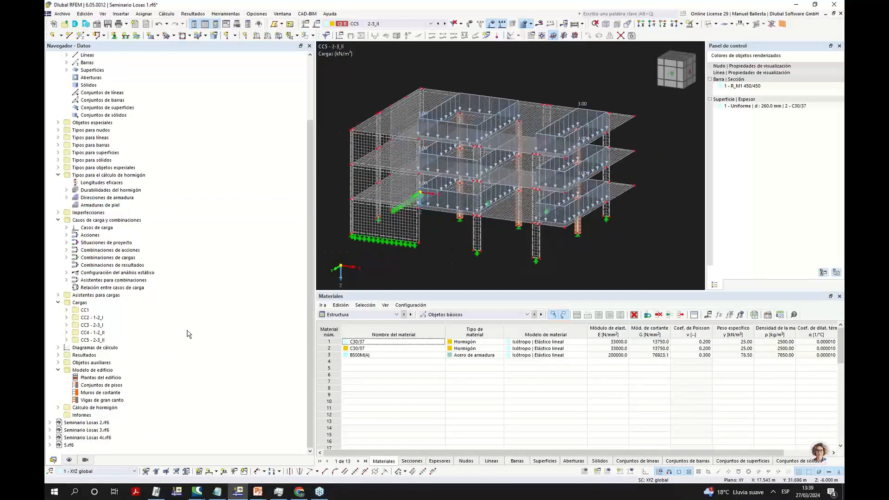
pyautogui.rightClick(130, 378)
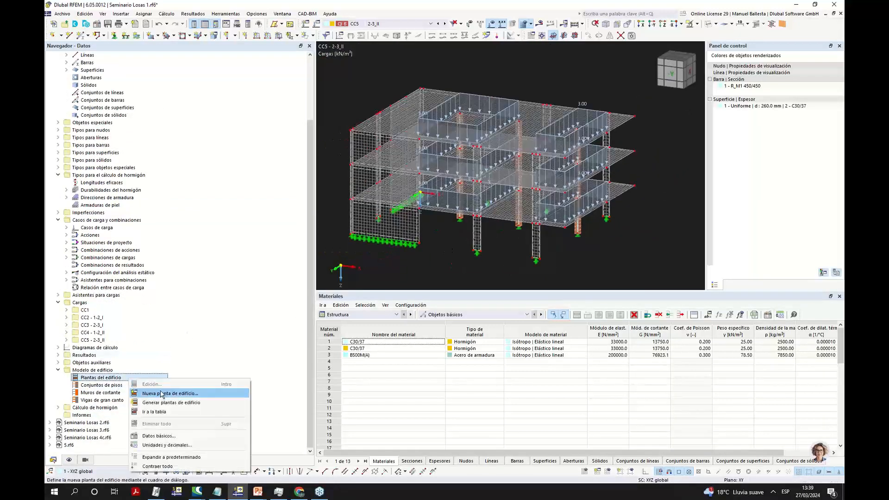
pyautogui.click(111, 379)
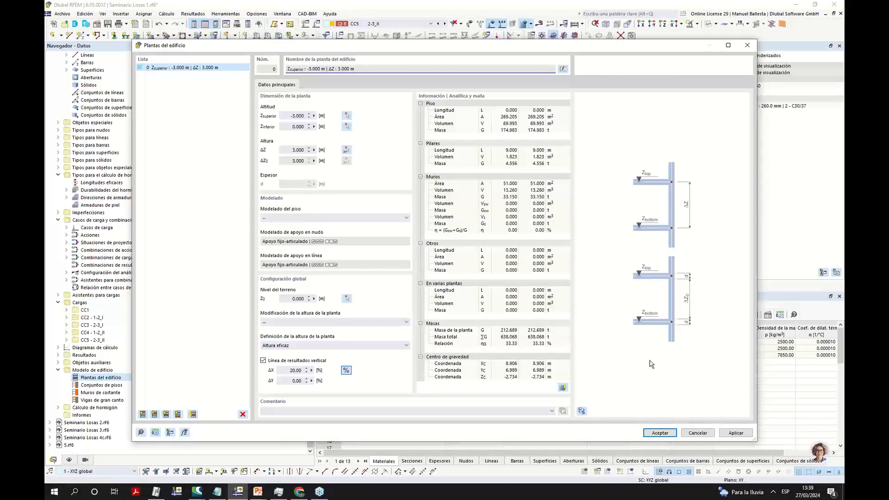
# Generate the building storeys automatically from the model and review the lowest storey's data.
pyautogui.moveTo(348, 48); pyautogui.dragTo(329, 274)
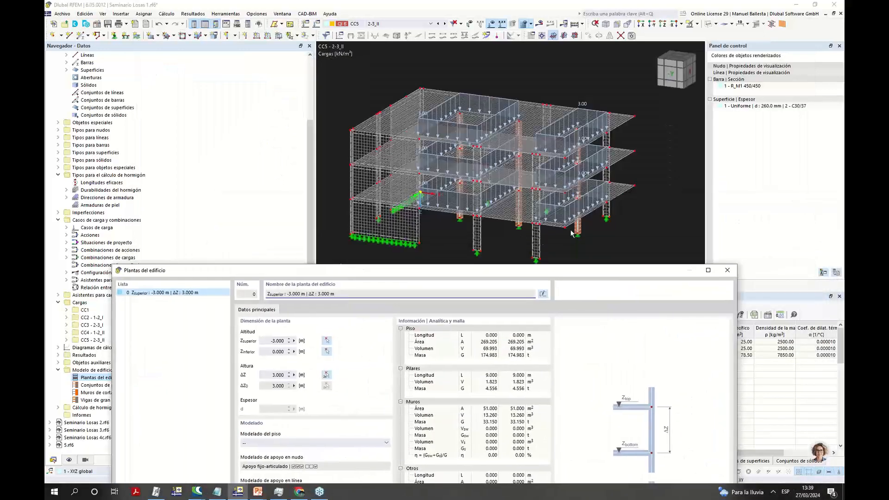
pyautogui.moveTo(389, 276); pyautogui.dragTo(412, 58)
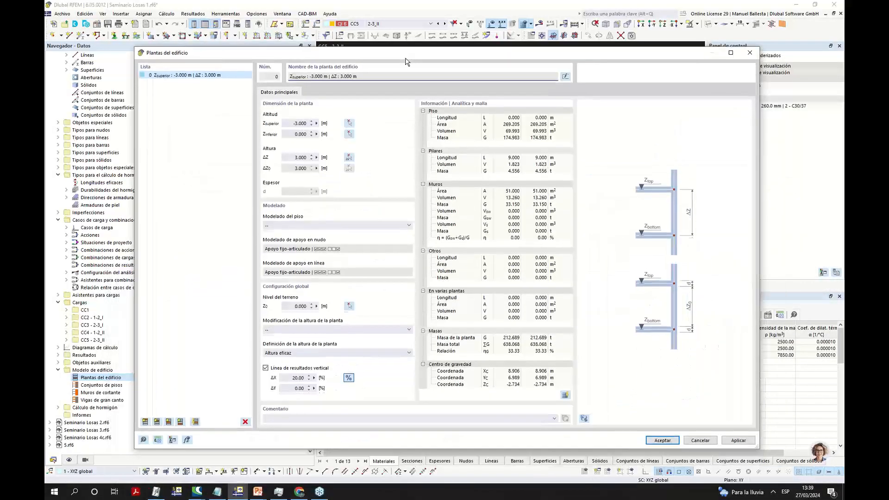
pyautogui.click(196, 422)
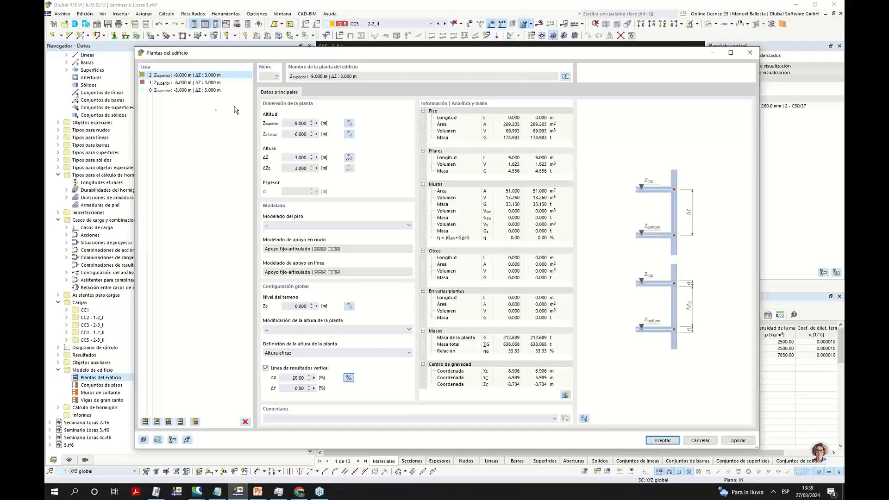
pyautogui.click(200, 90)
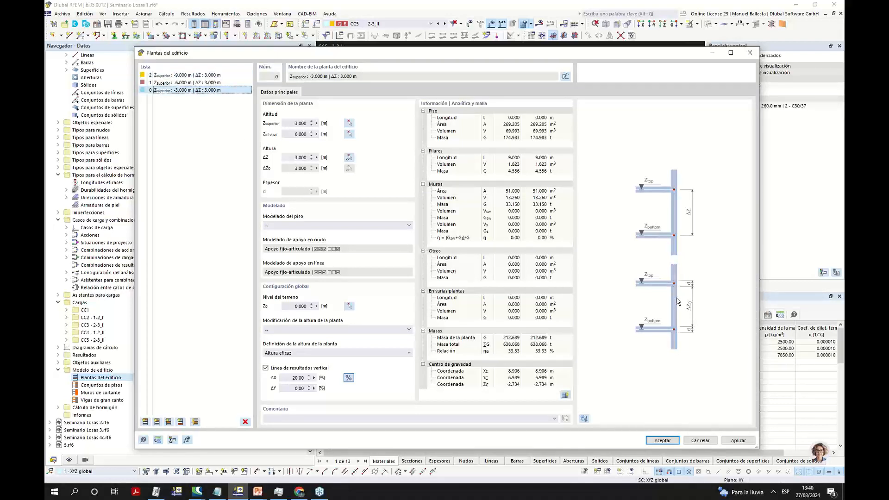
# Set the top storey's floor modelling (Modelado del piso) to Diafragma rígido.
pyautogui.click(197, 76)
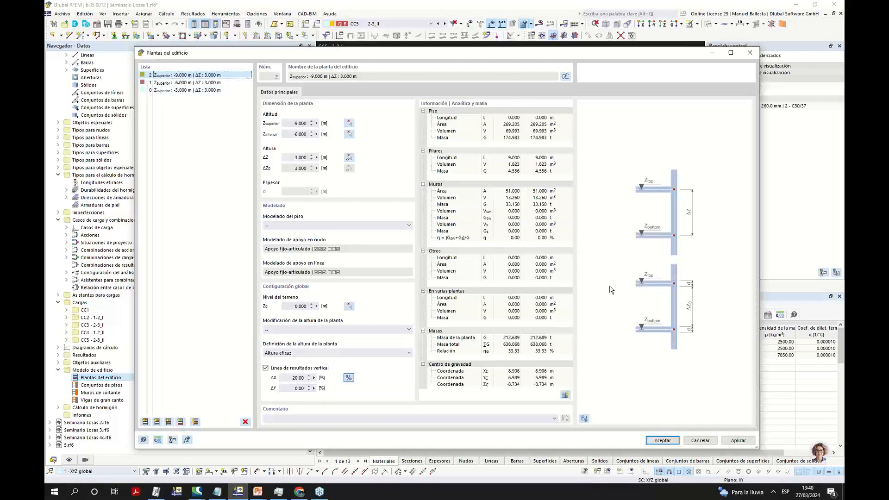
pyautogui.click(294, 226)
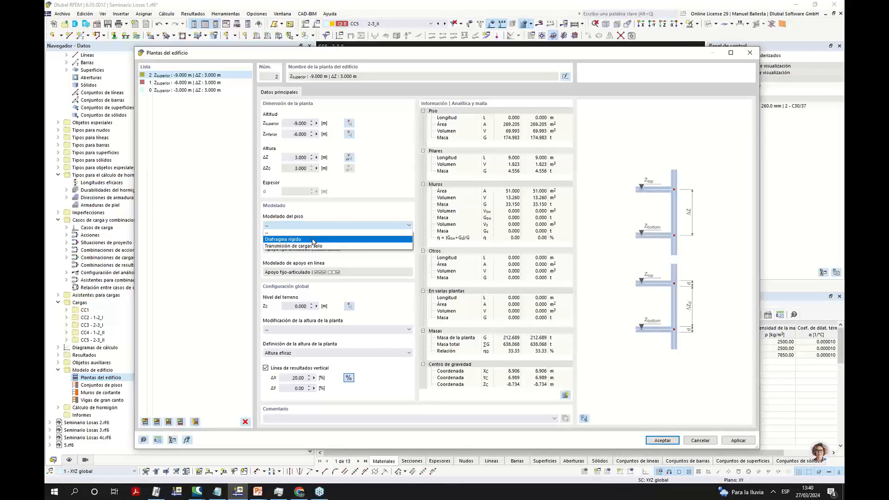
pyautogui.click(313, 239)
# Compare the storey settings with the building's slabs, walls and columns in the model view.
pyautogui.moveTo(527, 54); pyautogui.dragTo(425, 317)
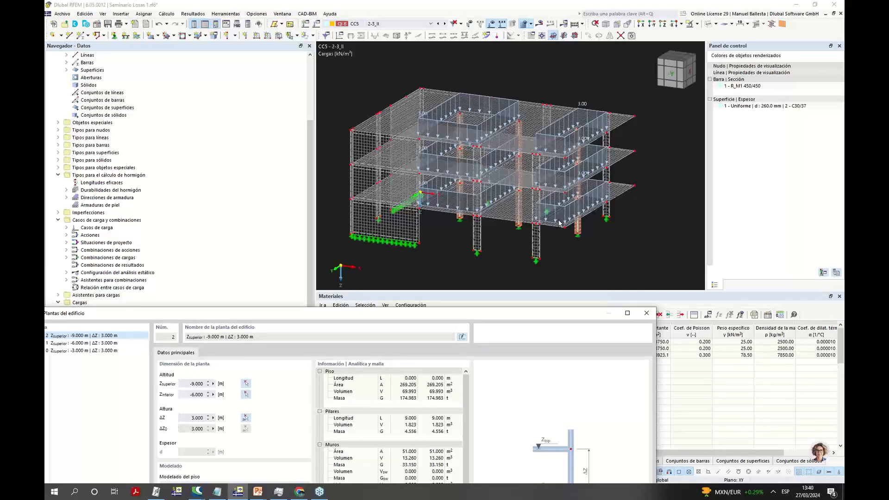
pyautogui.moveTo(507, 314); pyautogui.dragTo(544, 276)
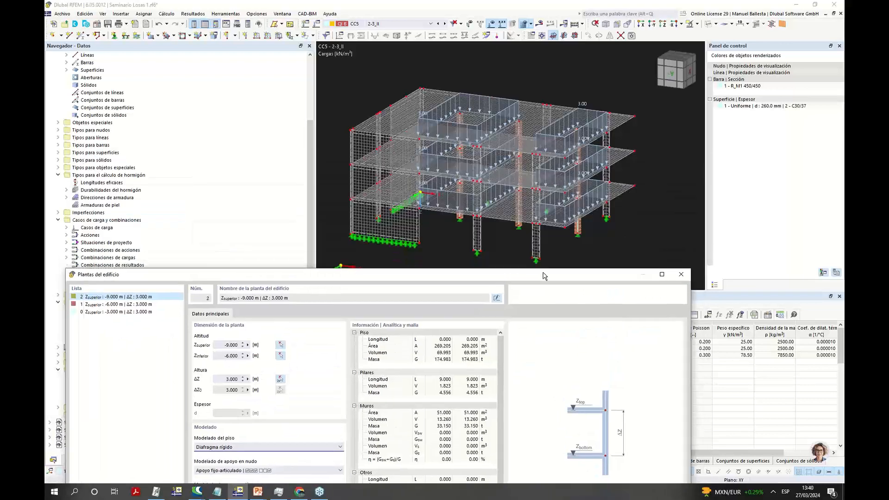
pyautogui.moveTo(492, 269)
pyautogui.mouseDown()
pyautogui.moveTo(544, 116)
pyautogui.moveTo(550, 63)
pyautogui.moveTo(508, 165)
pyautogui.moveTo(501, 279)
pyautogui.mouseUp()
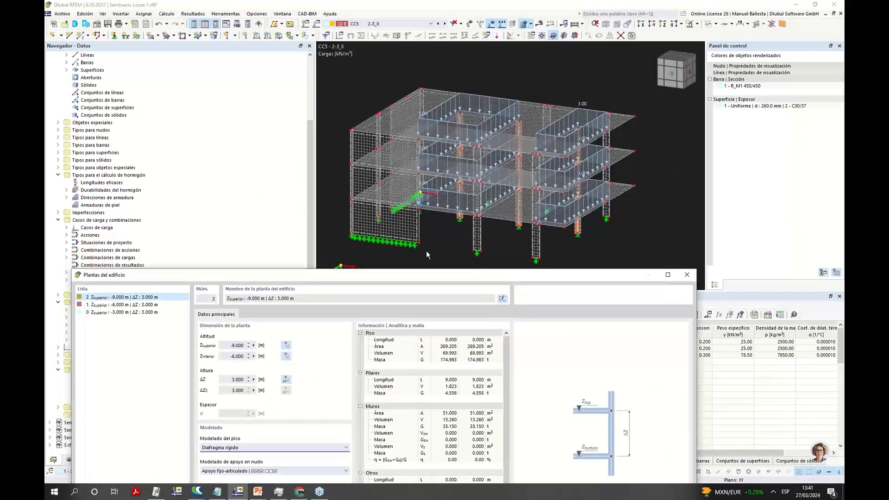
pyautogui.moveTo(178, 274); pyautogui.dragTo(272, 335)
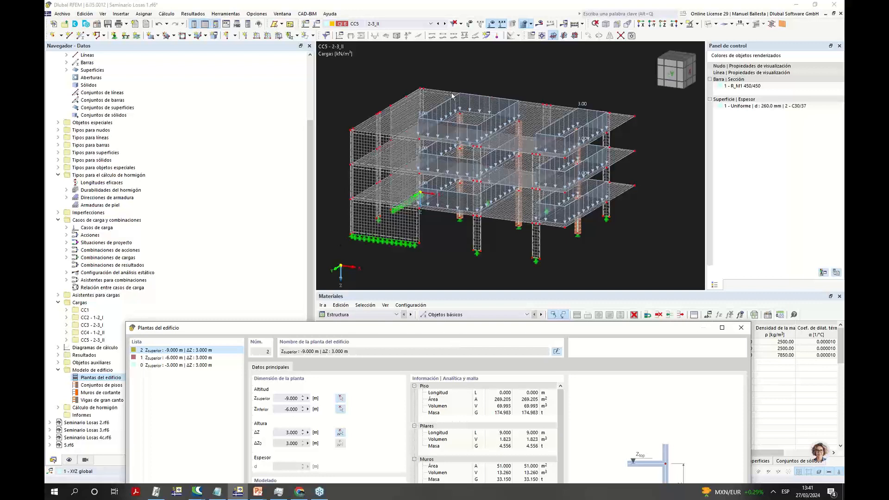
pyautogui.moveTo(494, 335); pyautogui.dragTo(507, 301)
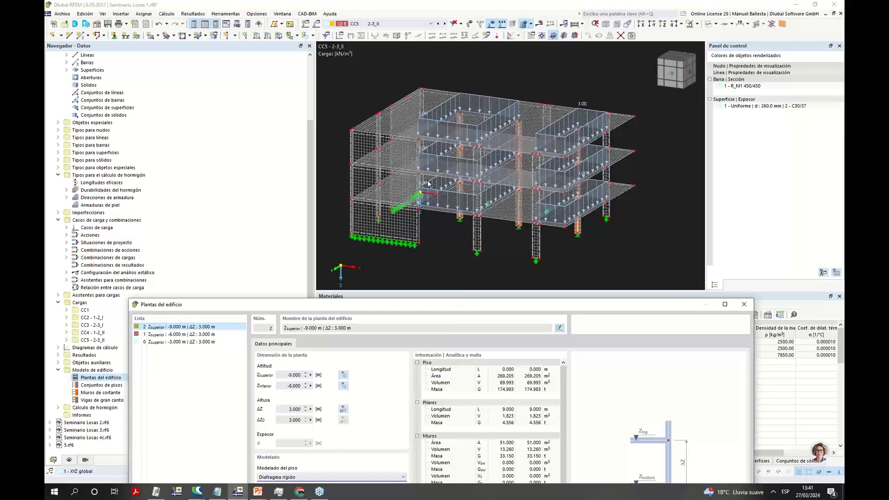
pyautogui.moveTo(498, 305); pyautogui.dragTo(505, 90)
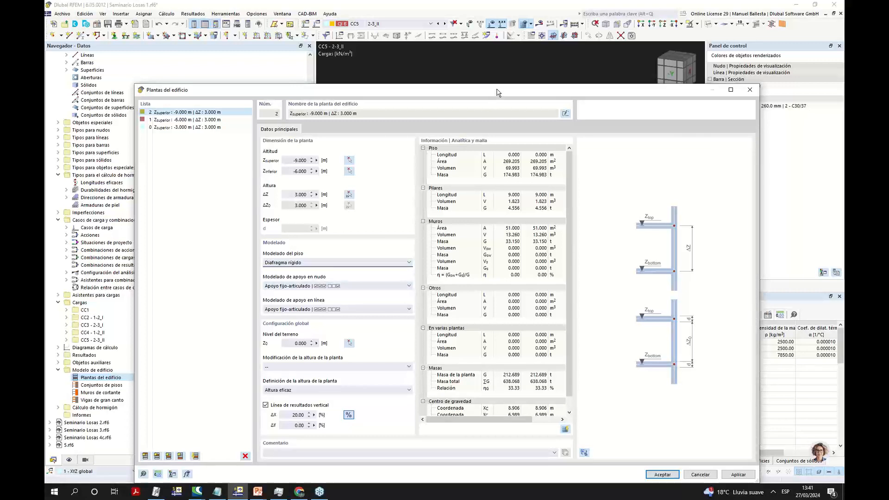
pyautogui.moveTo(497, 92); pyautogui.dragTo(446, 92)
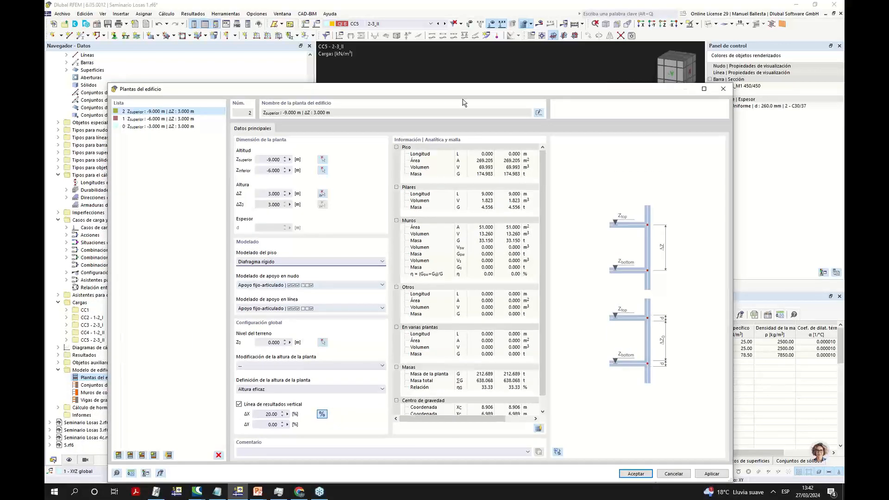
pyautogui.moveTo(478, 91); pyautogui.dragTo(415, 258)
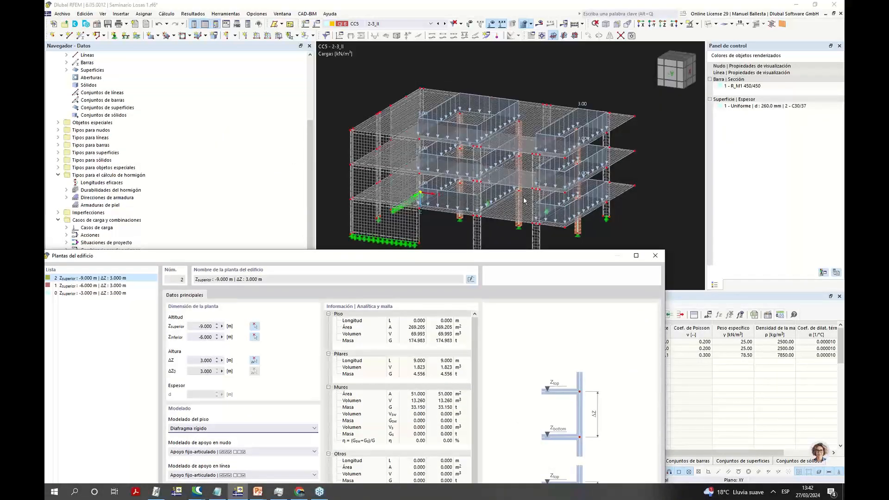
# Set the top storey's nodal support modelling to Pilar elástico según el tipo de barra and check the columns in the model.
pyautogui.moveTo(483, 256); pyautogui.dragTo(527, 99)
pyautogui.click(310, 294)
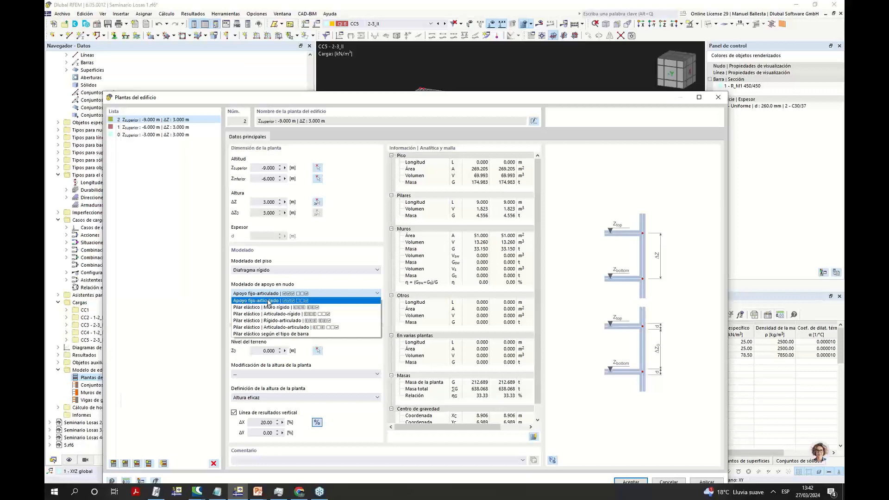
pyautogui.click(283, 334)
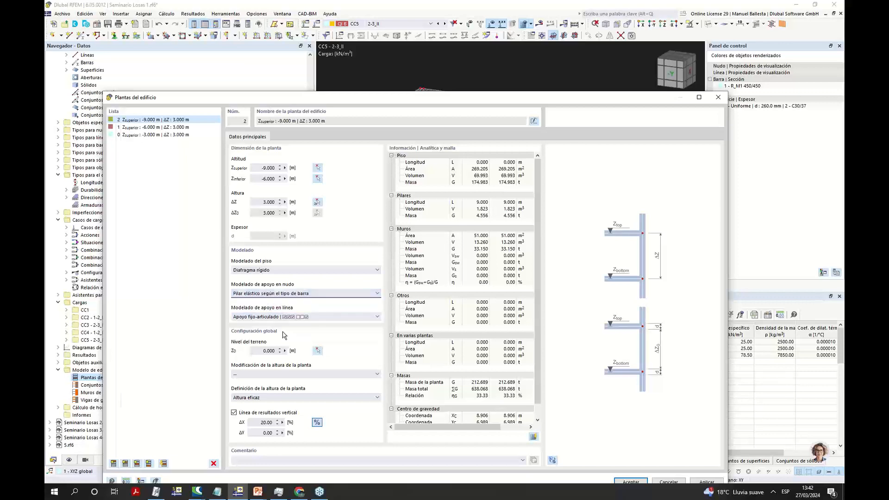
pyautogui.moveTo(467, 99); pyautogui.dragTo(440, 241)
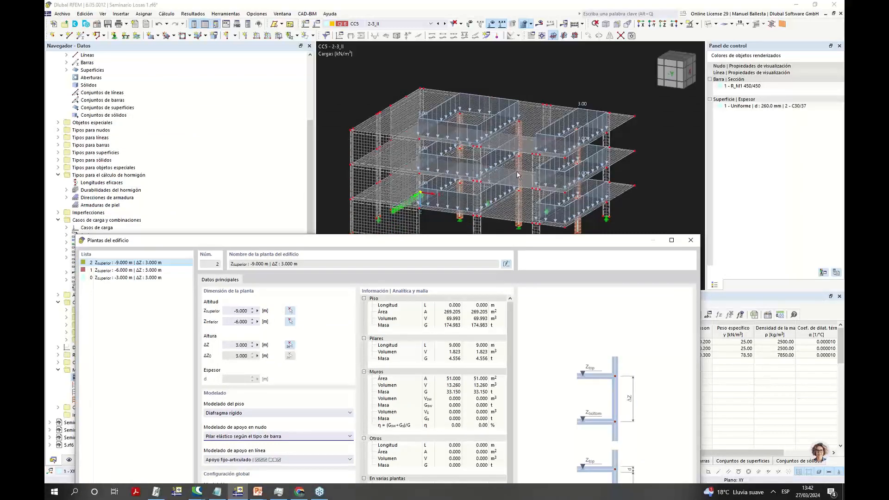
pyautogui.moveTo(487, 239); pyautogui.dragTo(525, 190)
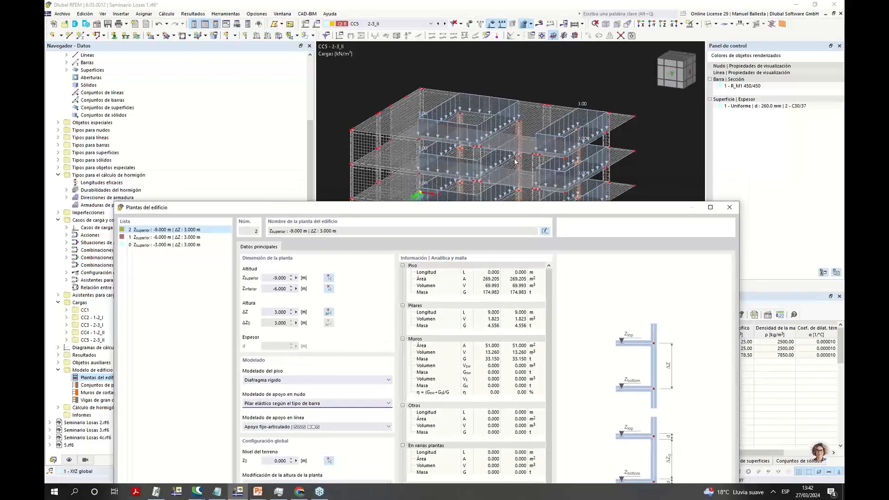
# Set the top storey's line support modelling to Muro elástico | Articulado-articulado.
pyautogui.moveTo(479, 207); pyautogui.dragTo(508, 93)
pyautogui.click(331, 310)
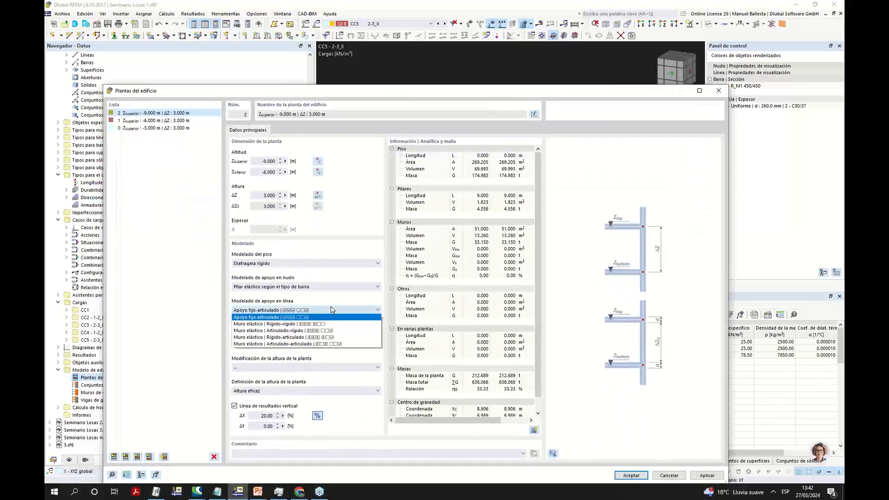
pyautogui.click(288, 351)
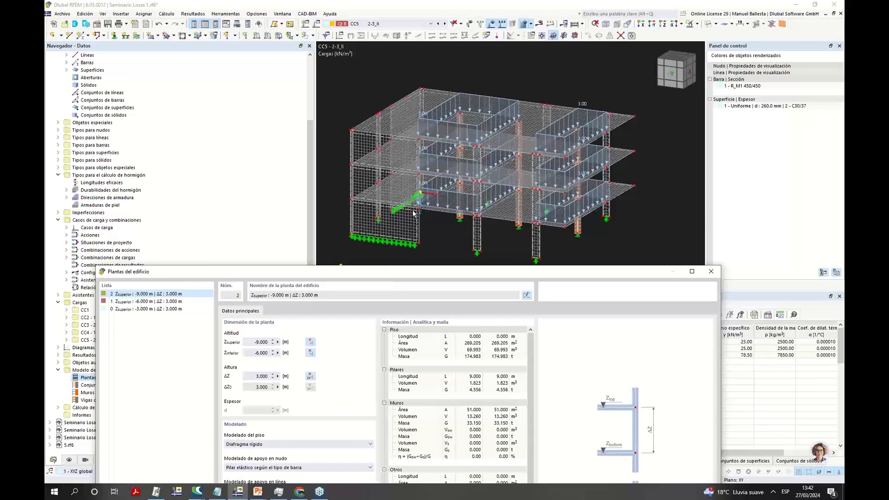
pyautogui.moveTo(414, 272); pyautogui.dragTo(434, 41)
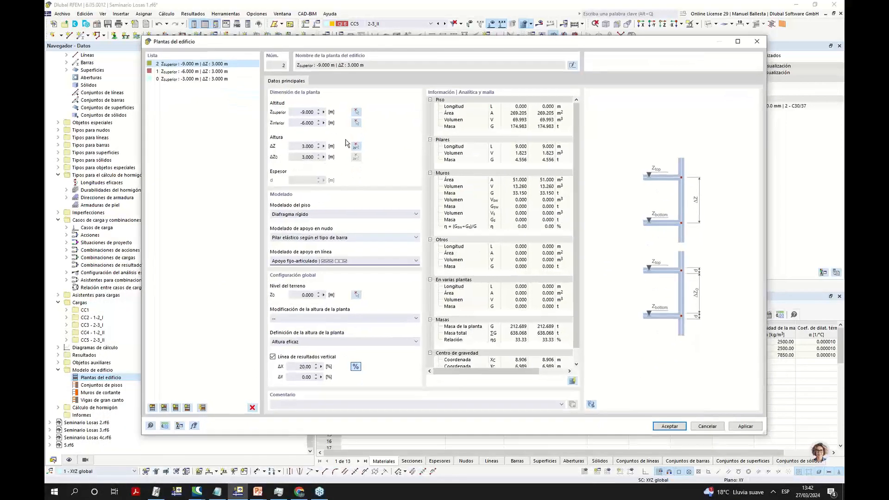
pyautogui.click(327, 260)
pyautogui.click(325, 296)
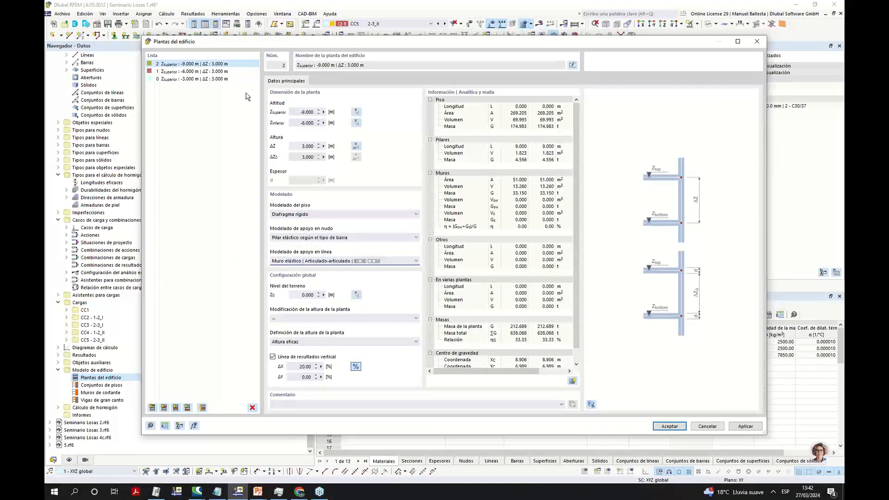
# Give the middle storey a rigid diaphragm floor, elastic columns according to member type and elastic walls hinged at both ends.
pyautogui.click(204, 71)
pyautogui.click(320, 214)
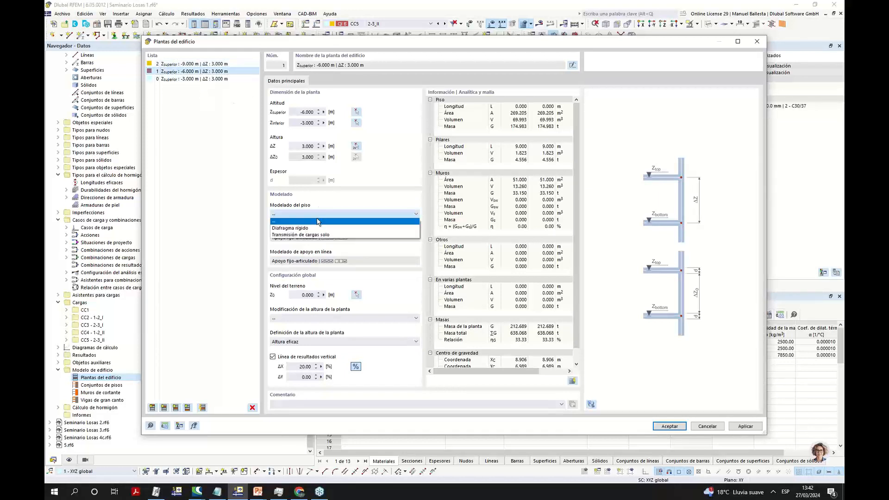
pyautogui.click(315, 232)
pyautogui.click(319, 238)
pyautogui.click(318, 279)
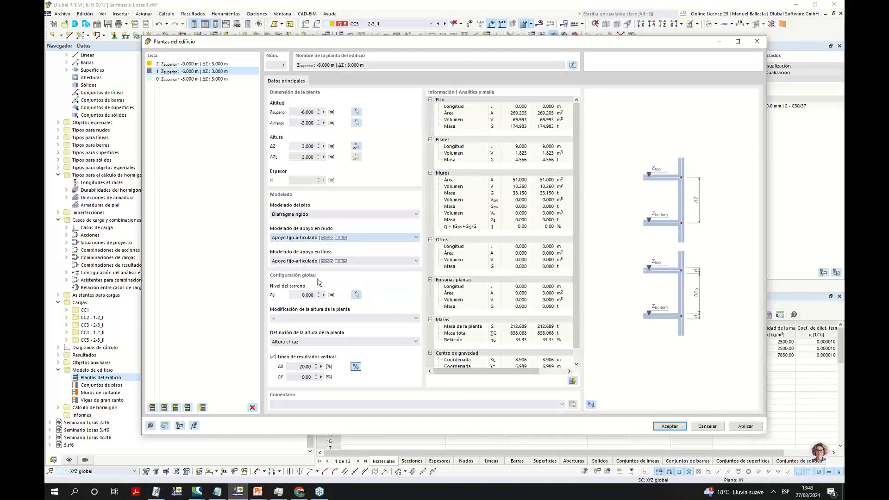
pyautogui.click(318, 262)
pyautogui.click(312, 296)
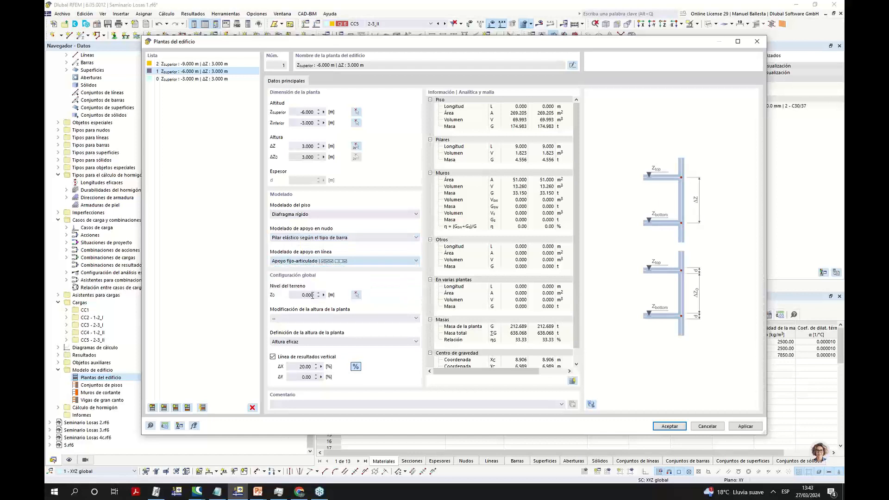
# Apply the rigid diaphragm, elastic column by member type and hinged elastic wall settings to the lowest storey and accept the storeys, deleting the mesh.
pyautogui.click(190, 79)
pyautogui.click(320, 214)
pyautogui.click(315, 227)
pyautogui.click(319, 237)
pyautogui.click(316, 278)
pyautogui.click(319, 261)
pyautogui.click(316, 296)
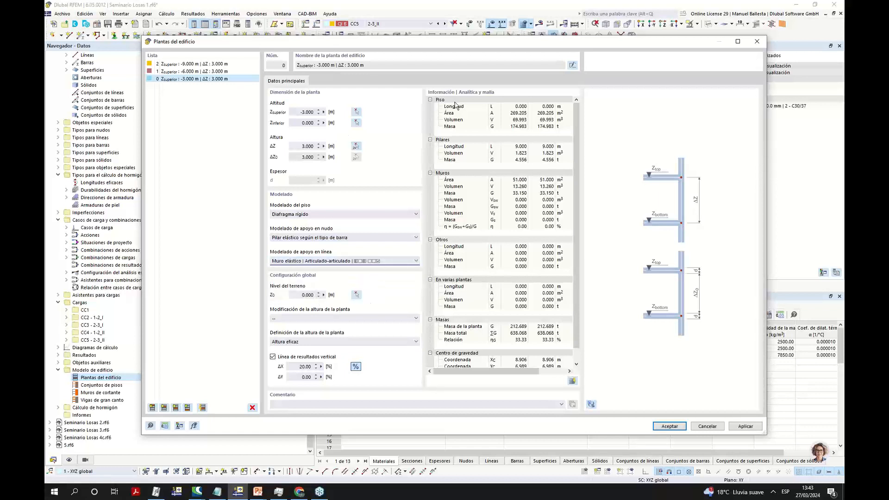
pyautogui.click(673, 426)
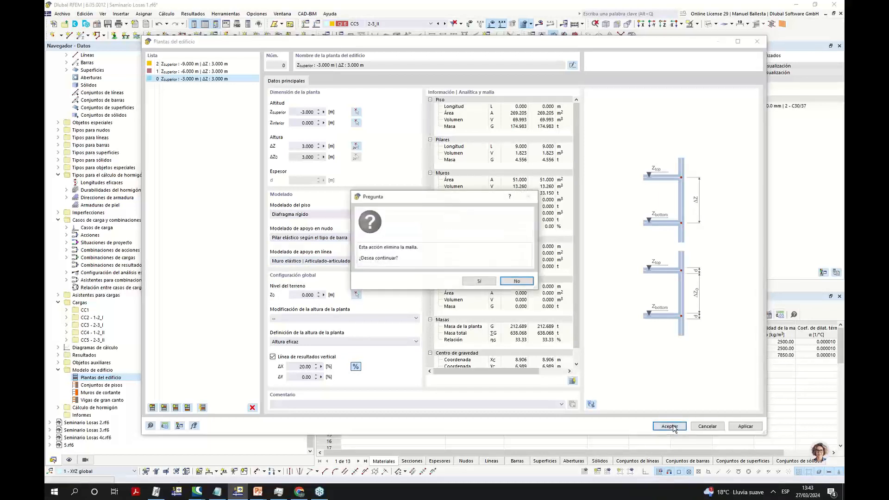
pyautogui.click(479, 282)
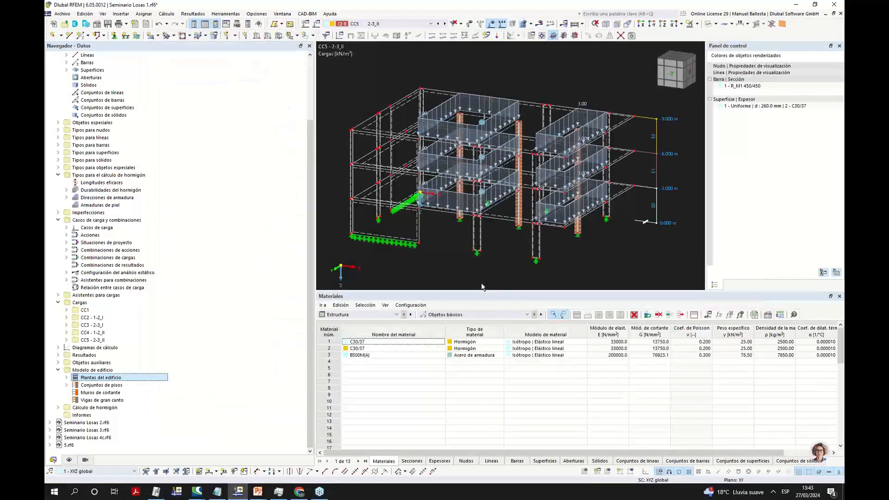
# Hide the loads in the model view and collapse the concrete structure design types in the display settings.
pyautogui.click(491, 25)
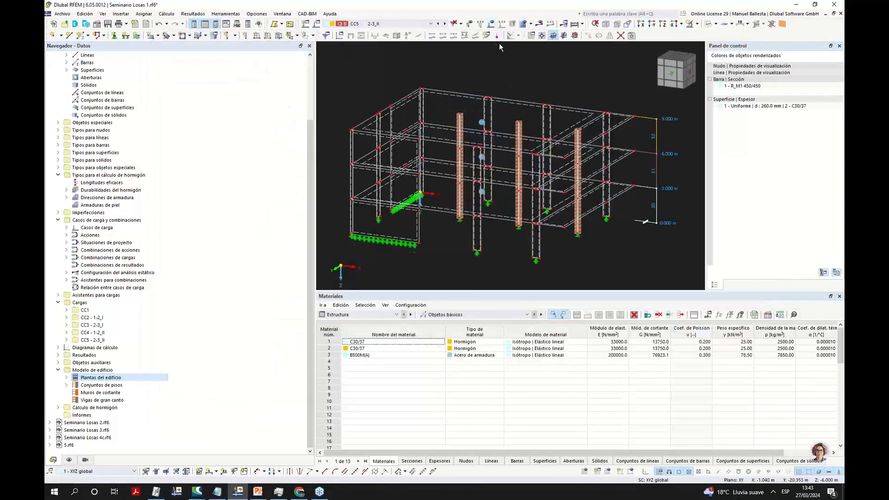
pyautogui.scroll(-17, 118, 179)
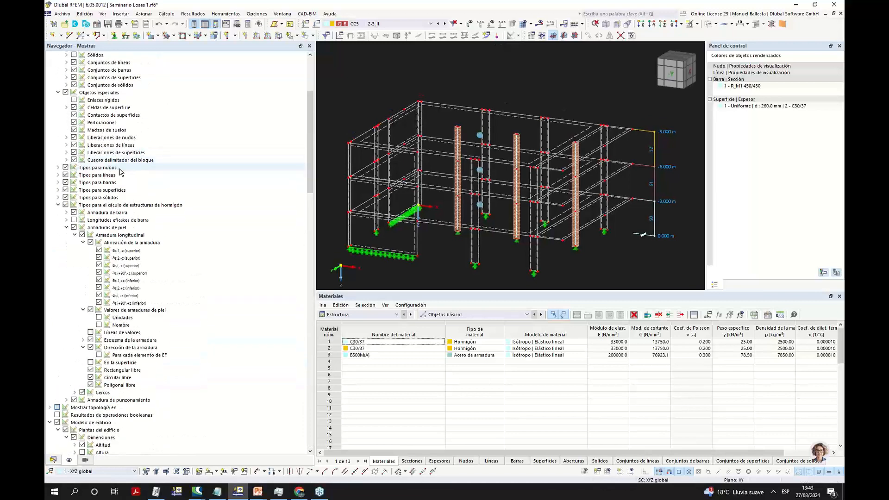
pyautogui.click(58, 205)
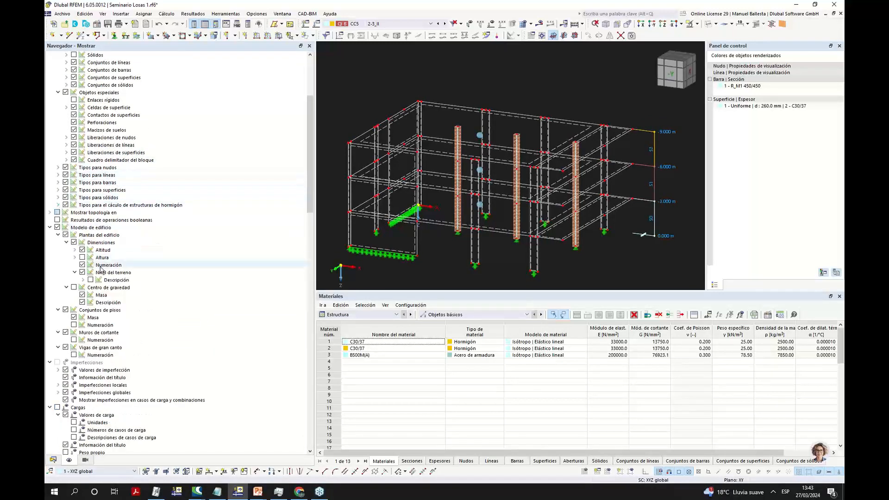
pyautogui.keyDown('ctrl'); pyautogui.moveTo(537, 211); pyautogui.dragTo(535, 213, button='middle'); pyautogui.keyUp('ctrl')
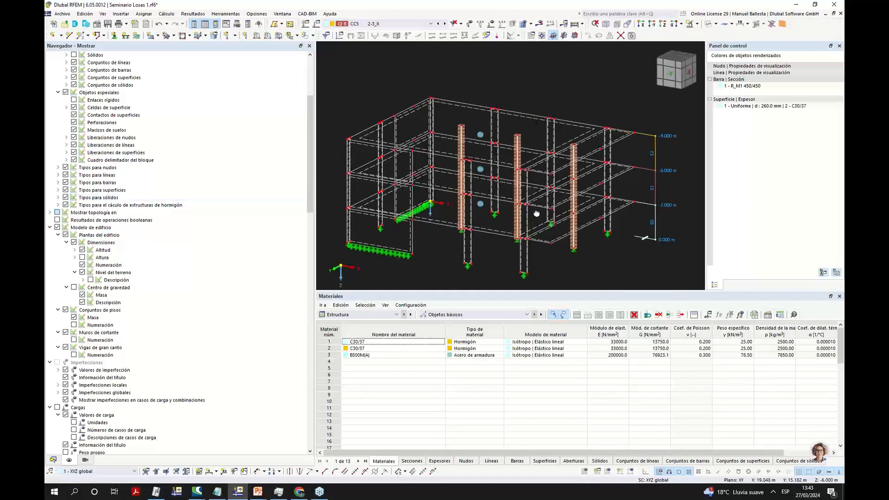
pyautogui.scroll(6, 60, 194)
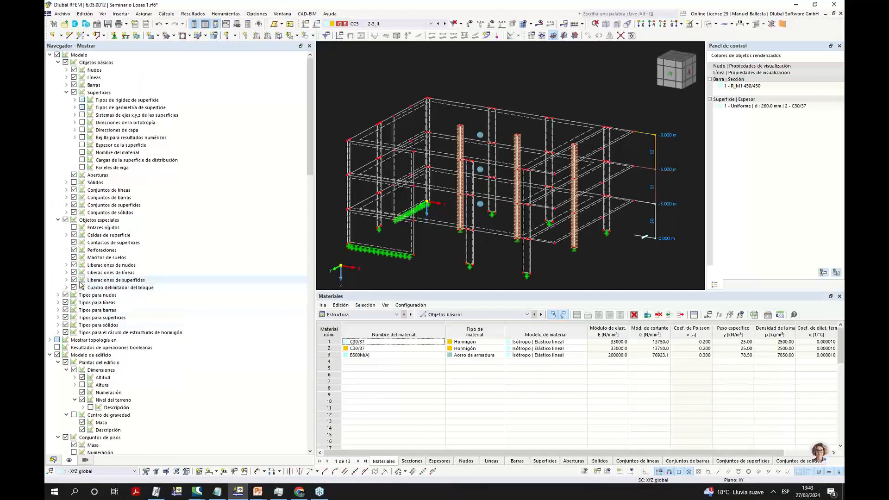
# Temporarily show the rigid links (Enlaces rígidos), examine the storey diaphragms in the model, and hide the links again.
pyautogui.click(74, 227)
pyautogui.scroll(6, 480, 158)
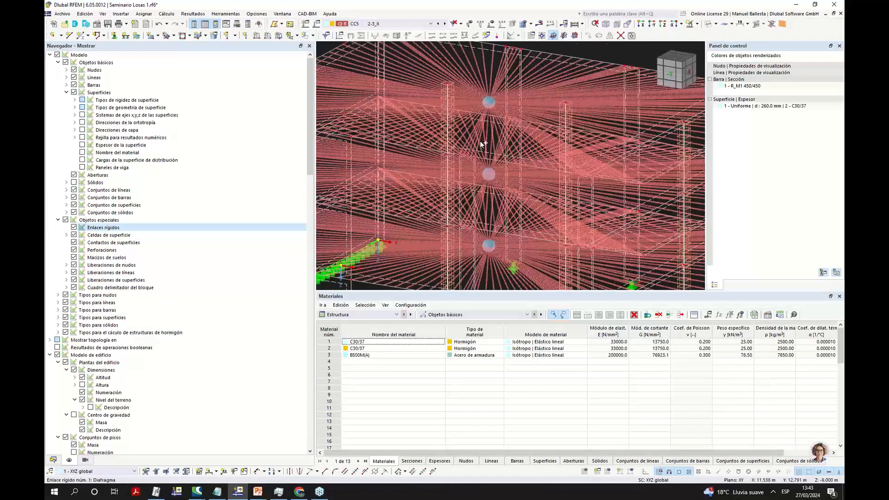
pyautogui.moveTo(504, 114)
pyautogui.keyDown('ctrl'); pyautogui.mouseDown(button='middle')
pyautogui.moveTo(488, 100)
pyautogui.moveTo(510, 107)
pyautogui.moveTo(497, 132)
pyautogui.moveTo(513, 120)
pyautogui.mouseUp(button='middle'); pyautogui.keyUp('ctrl')
pyautogui.scroll(-3, 489, 104)
pyautogui.scroll(-4, 490, 94)
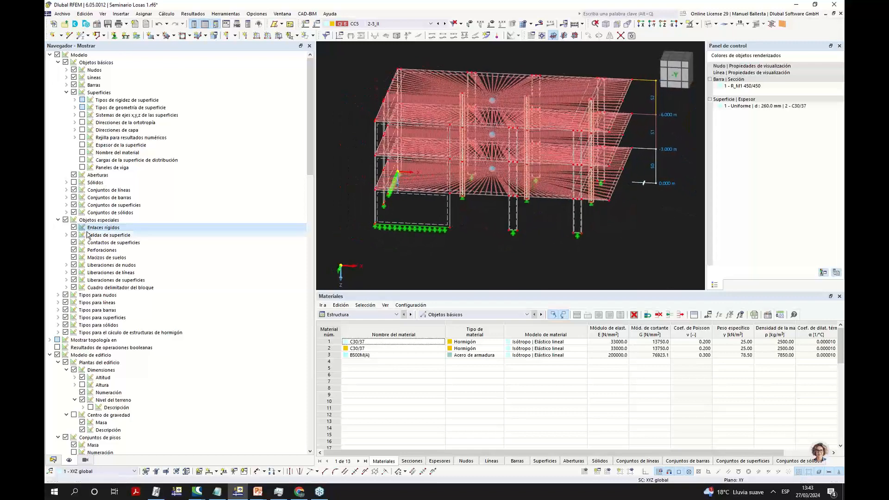
pyautogui.click(74, 228)
# Display the storey heights (Altura) and the centre of gravity (Centro de gravedad) of the building storeys in the model.
pyautogui.scroll(-2, 95, 403)
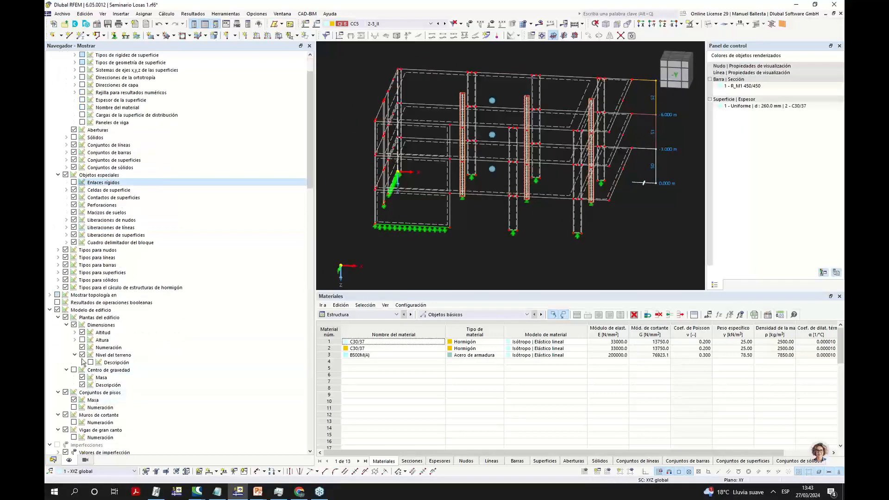
pyautogui.click(82, 341)
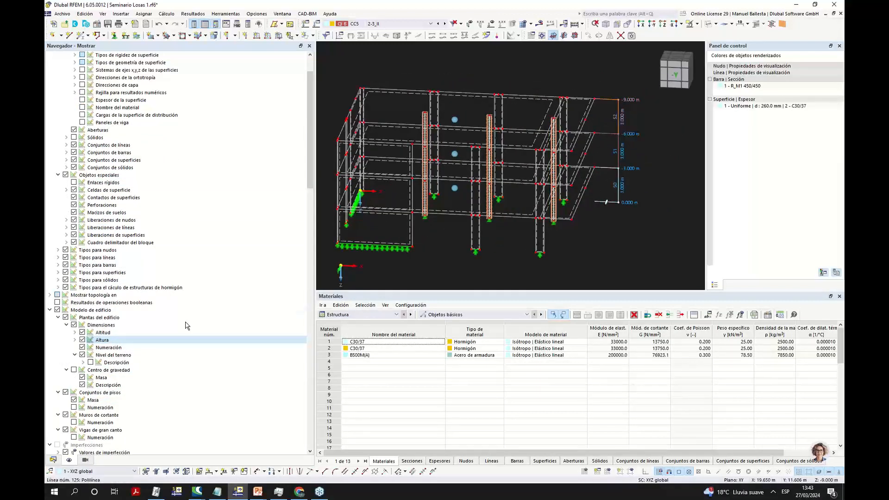
pyautogui.click(74, 371)
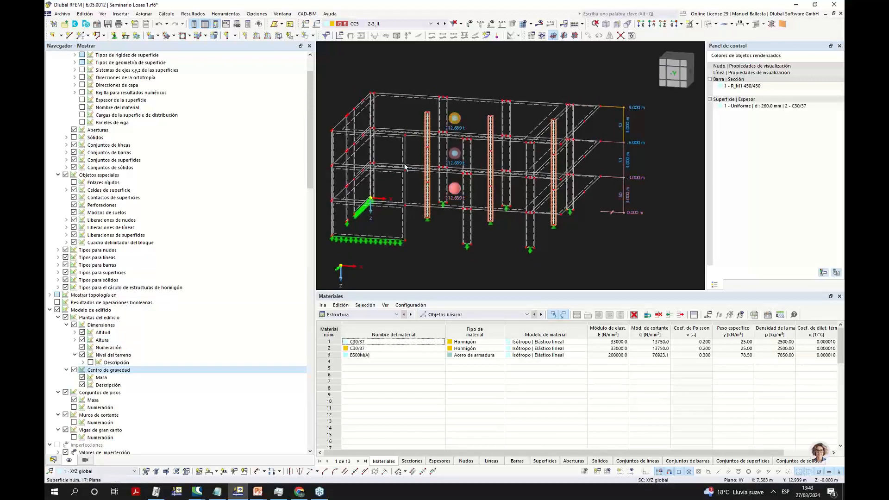
pyautogui.keyDown('ctrl'); pyautogui.moveTo(480, 171); pyautogui.dragTo(443, 135, button='middle'); pyautogui.keyUp('ctrl')
pyautogui.scroll(-3, 468, 129)
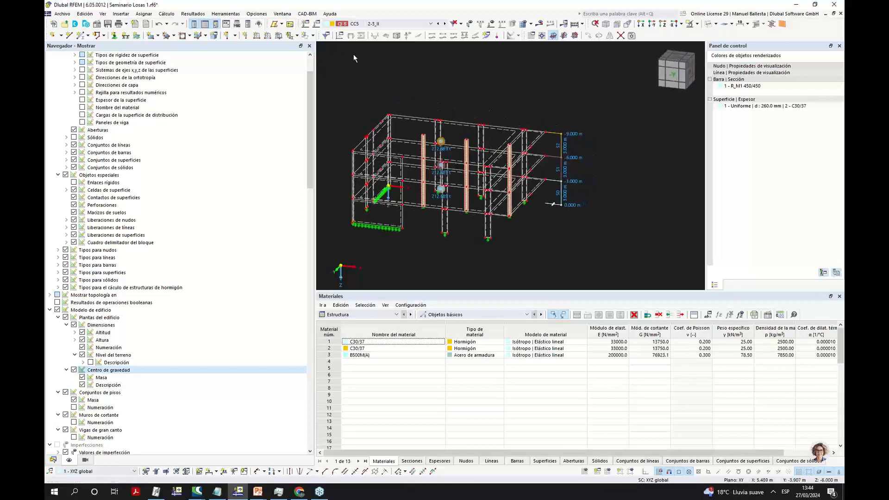
pyautogui.scroll(1, 433, 161)
pyautogui.keyDown('ctrl'); pyautogui.moveTo(434, 161); pyautogui.dragTo(401, 107, button='middle'); pyautogui.keyUp('ctrl')
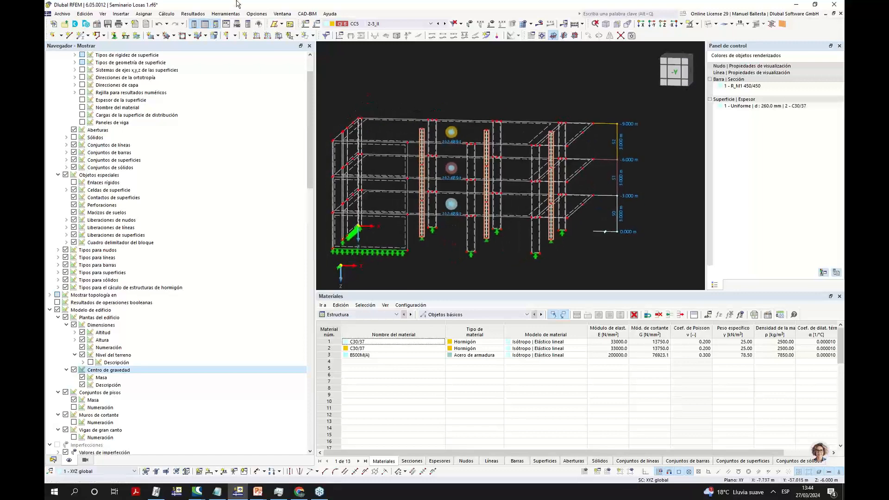
# Review the calculation selection with all load cases and combinations, excluding Cálculo de hormigón, and close it without calculating.
pyautogui.click(166, 14)
pyautogui.click(185, 42)
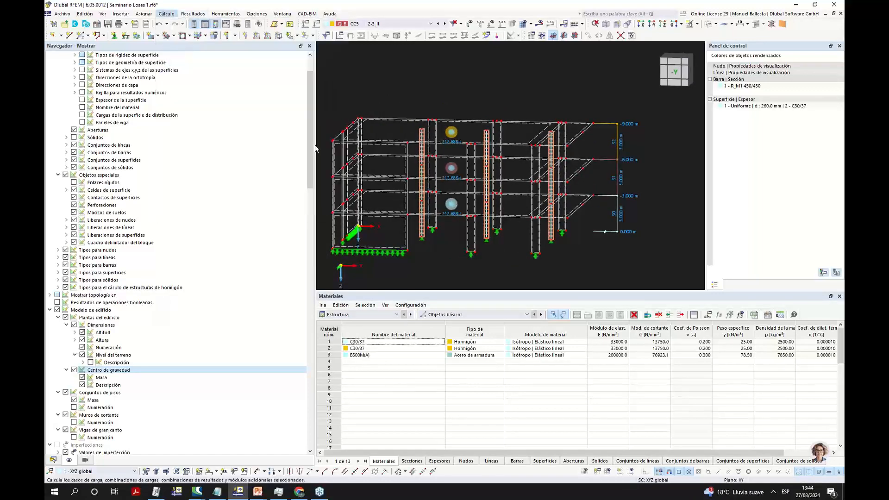
pyautogui.click(445, 232)
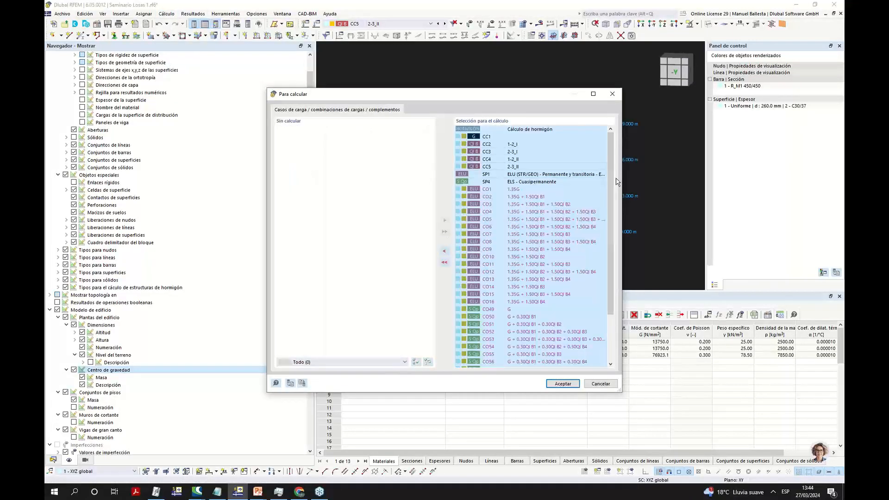
pyautogui.moveTo(612, 206); pyautogui.dragTo(623, 303)
pyautogui.moveTo(616, 239); pyautogui.dragTo(612, 155)
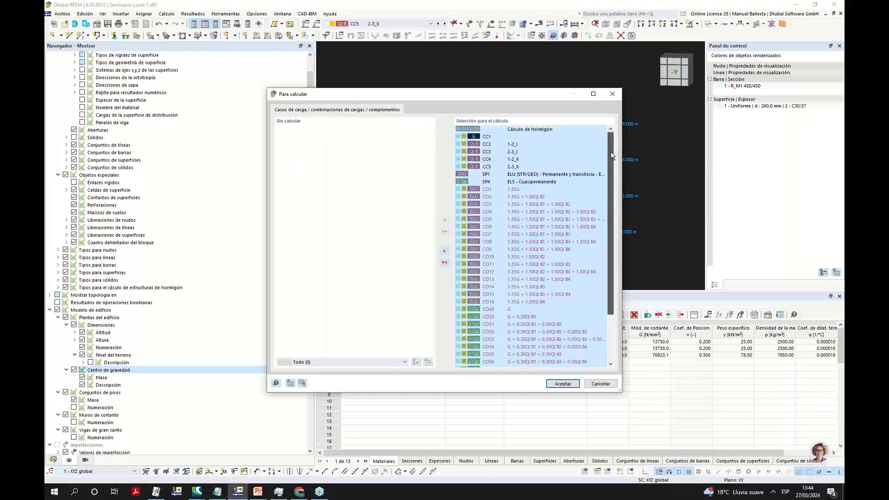
pyautogui.click(545, 132)
pyautogui.click(444, 252)
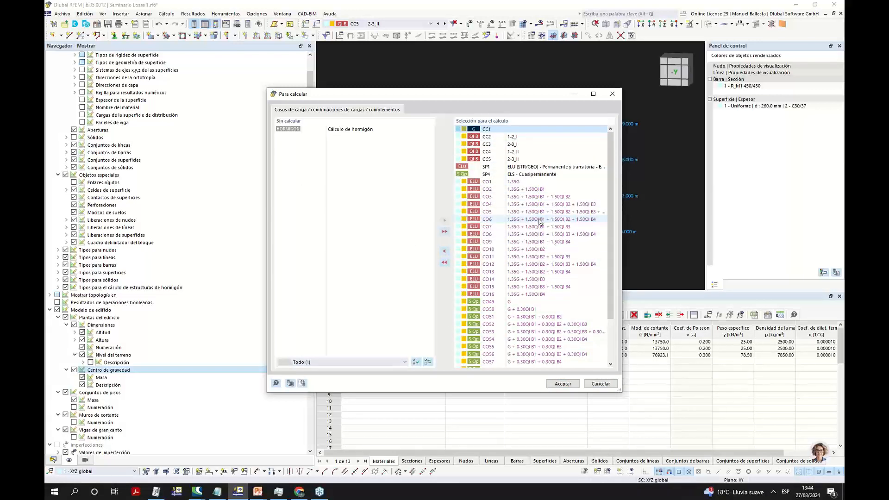
pyautogui.click(601, 384)
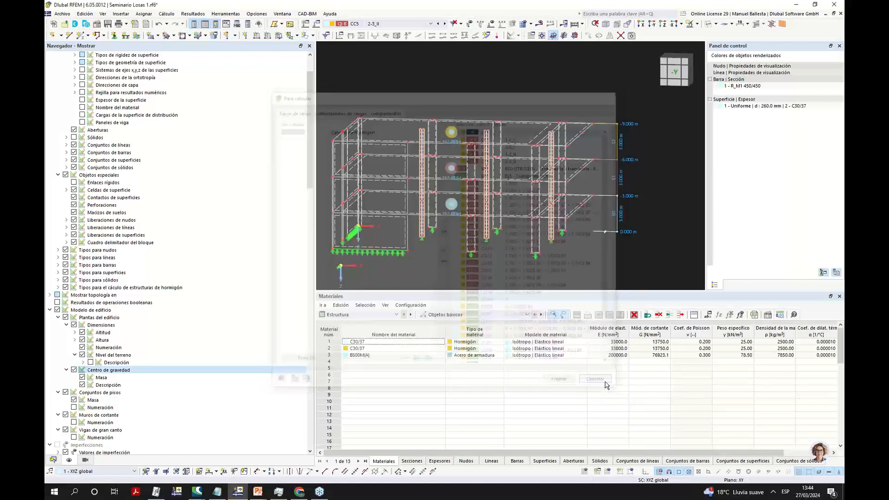
# Switch to the calculated model Seminario Losas 2.rf6 and examine the displacements of the whole building for CO1.
pyautogui.click(282, 14)
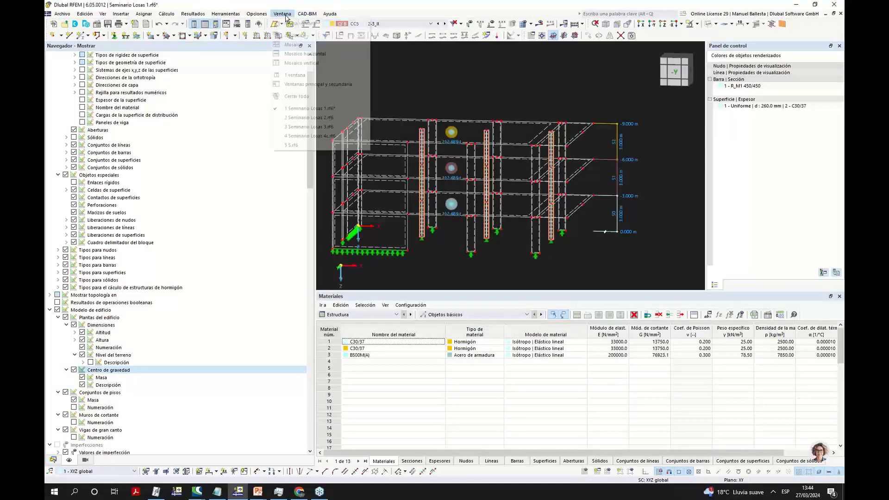
pyautogui.click(304, 118)
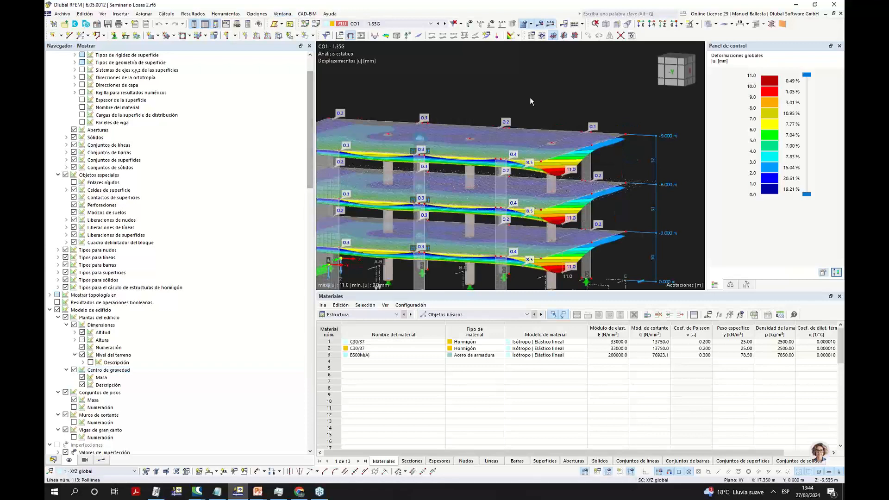
pyautogui.scroll(-2, 563, 101)
pyautogui.middleClick(563, 101)
pyautogui.middleClick(563, 101)
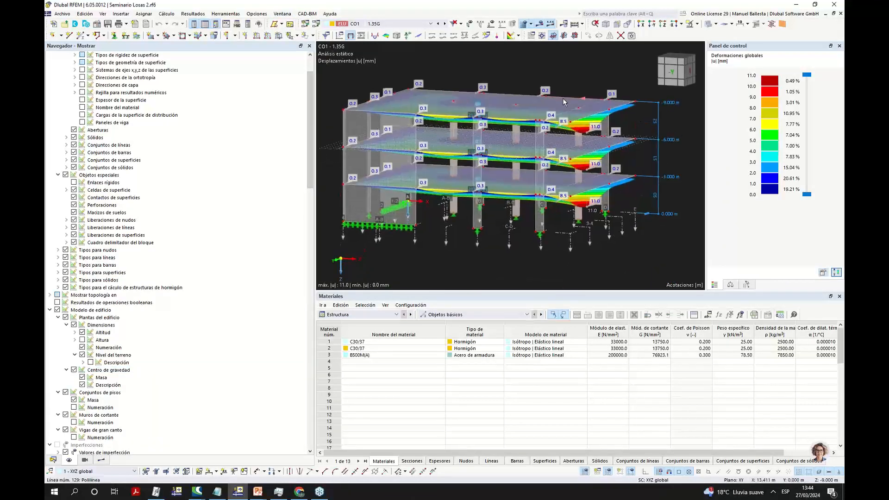
pyautogui.keyDown('ctrl'); pyautogui.moveTo(503, 245); pyautogui.dragTo(544, 232, button='middle'); pyautogui.keyUp('ctrl')
# Isolate the middle storey's slab, look at it in plan view, and keep load combination CO1 active.
pyautogui.moveTo(340, 131); pyautogui.dragTo(675, 168)
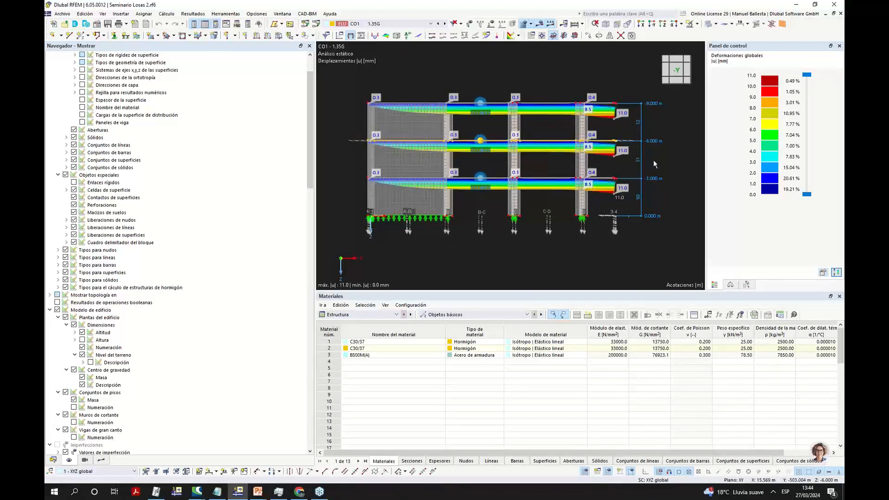
pyautogui.click(689, 25)
pyautogui.click(678, 60)
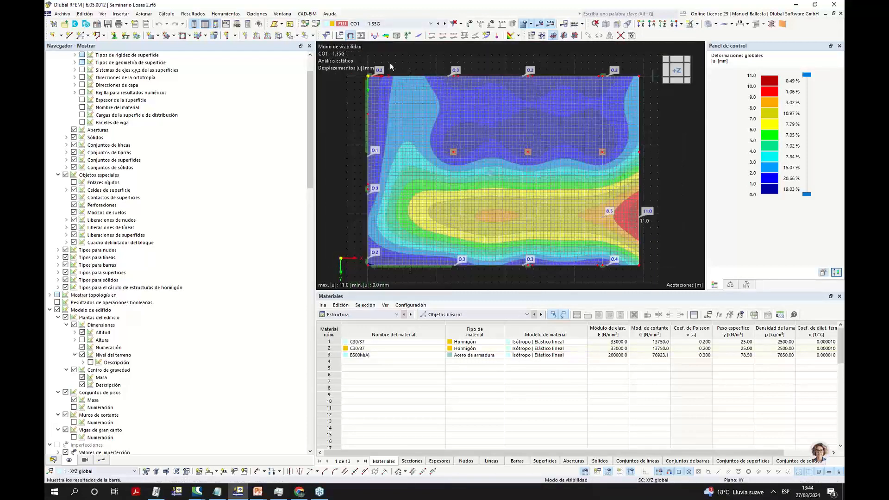
pyautogui.click(394, 24)
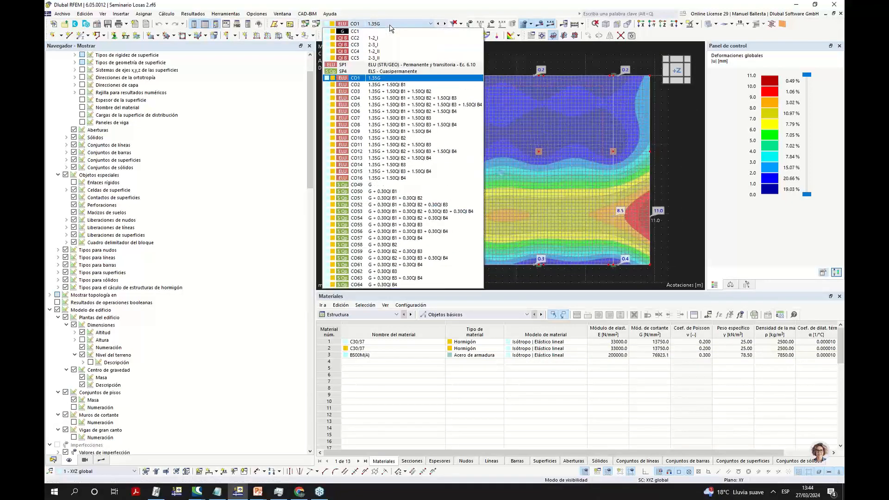
pyautogui.click(388, 78)
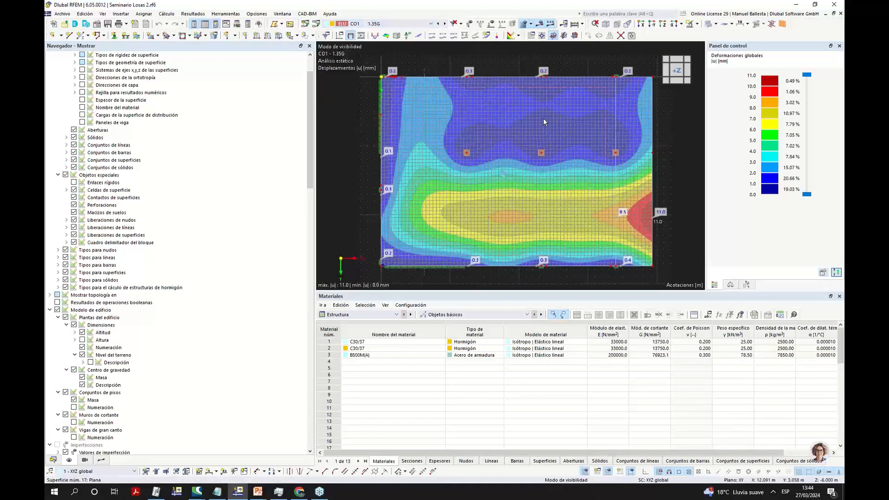
# Hide the finite element mesh (Malla) on the displacement results of the isolated slab.
pyautogui.click(100, 460)
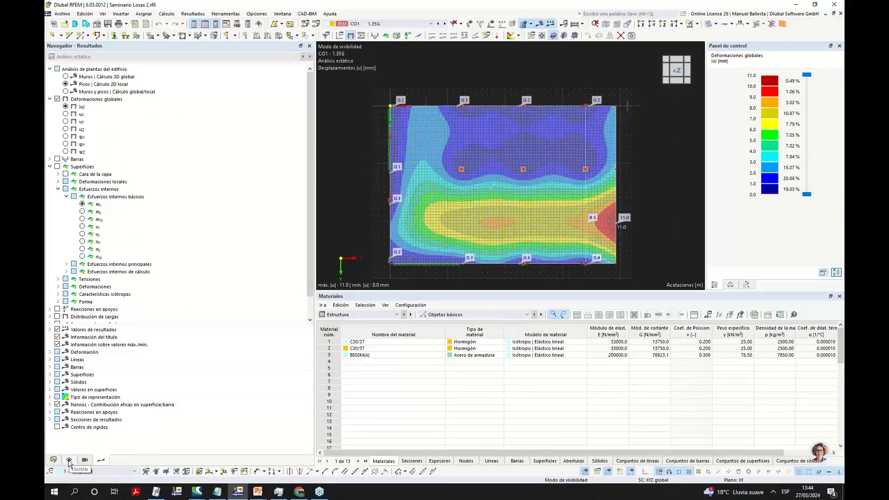
pyautogui.click(69, 460)
pyautogui.scroll(-2, 72, 412)
pyautogui.scroll(-12, 72, 412)
pyautogui.click(57, 205)
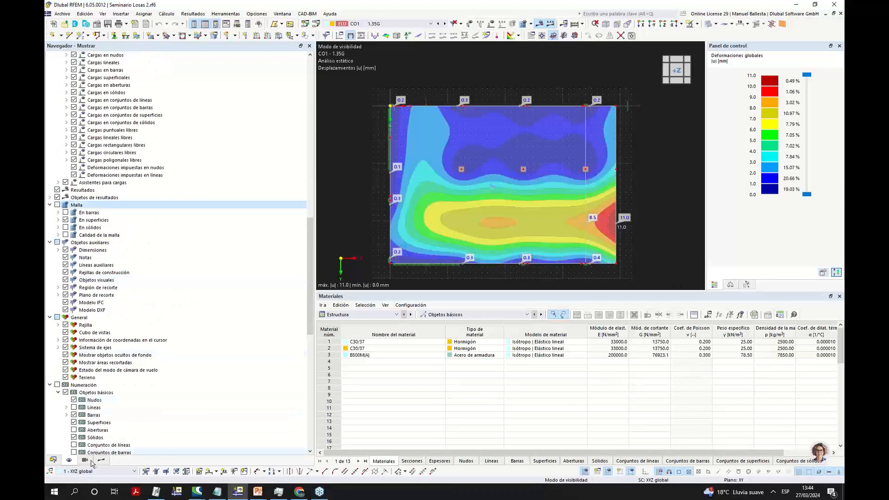
# Change the model rendering to a wireframe display with the slab's displacement contours.
pyautogui.click(101, 460)
pyautogui.click(716, 24)
pyautogui.click(720, 45)
pyautogui.click(716, 24)
pyautogui.click(721, 36)
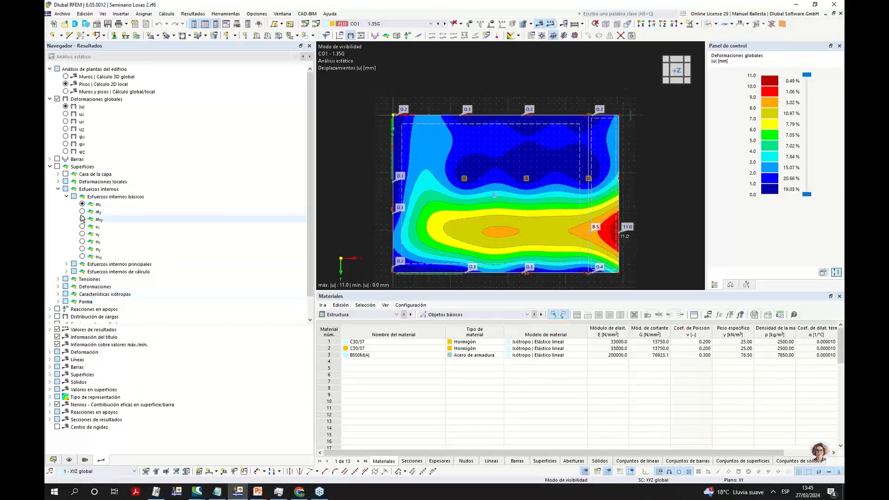
# Display the x,y,z axis systems of the surfaces on the slab.
pyautogui.click(69, 460)
pyautogui.scroll(-10, 139, 185)
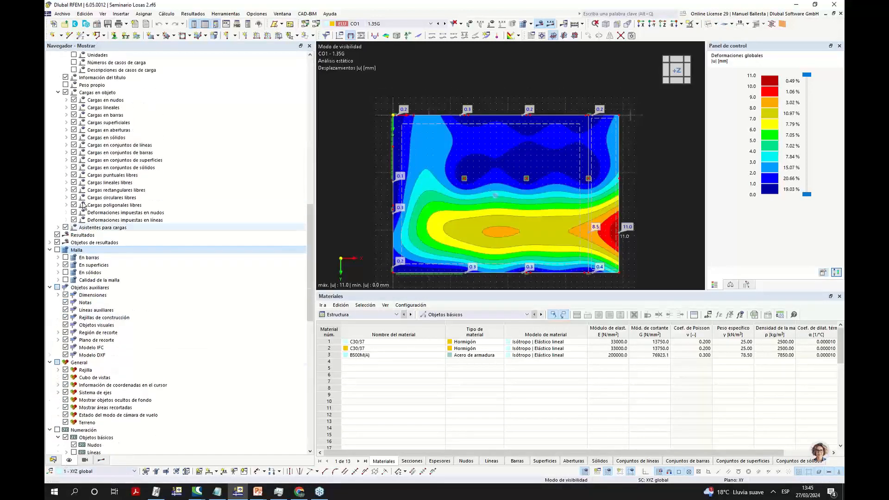
pyautogui.scroll(10, 91, 172)
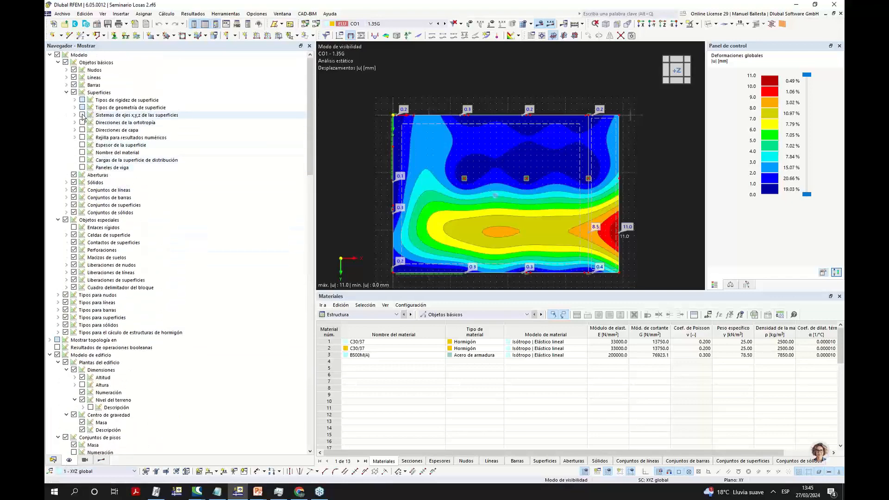
pyautogui.click(83, 115)
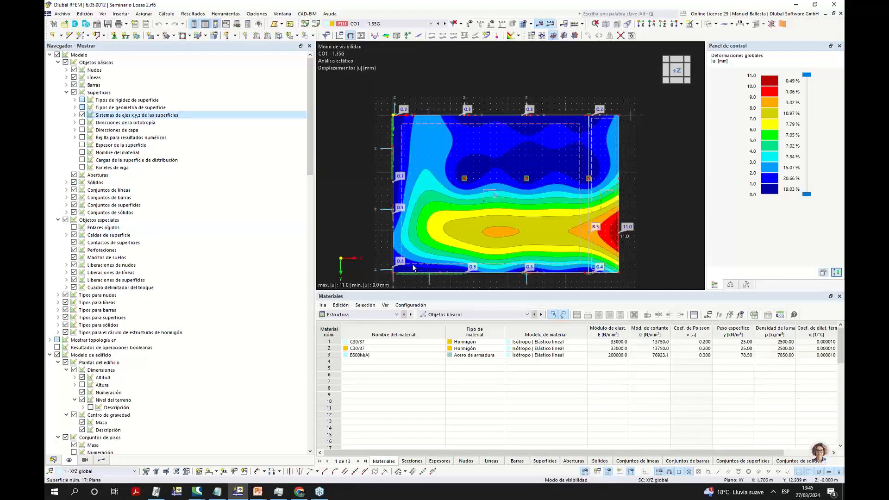
# Isolate the main slab panel without the end cantilever strip and examine its deformation at the edge from the side.
pyautogui.click(690, 24)
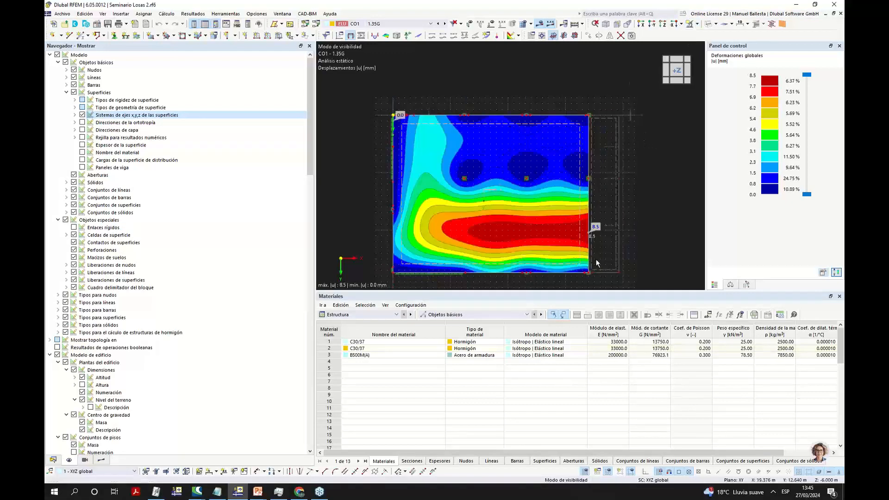
pyautogui.keyDown('ctrl'); pyautogui.moveTo(622, 216); pyautogui.dragTo(619, 122, button='middle'); pyautogui.keyUp('ctrl')
pyautogui.scroll(3, 620, 211)
pyautogui.moveTo(620, 211); pyautogui.dragTo(618, 175, button='middle')
pyautogui.scroll(3, 618, 174)
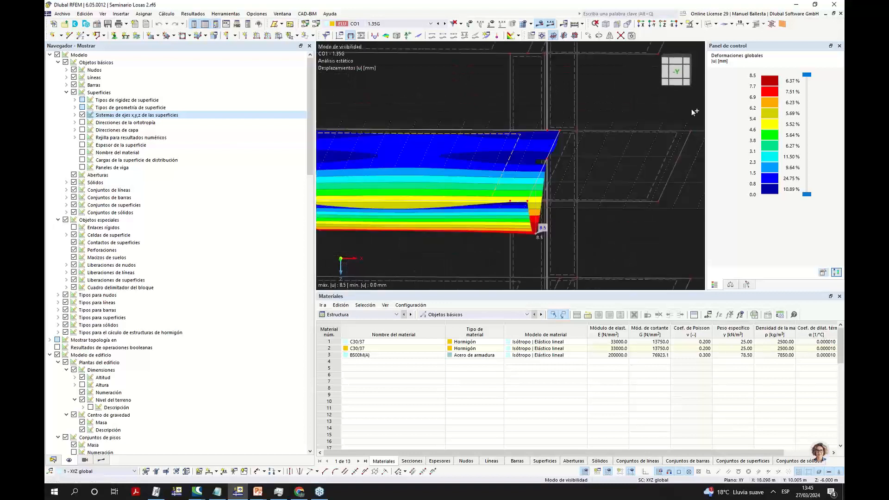
# Cancel the current visibility mode and isolate the complete slab including its end cantilever strip, viewed in plan.
pyautogui.click(696, 25)
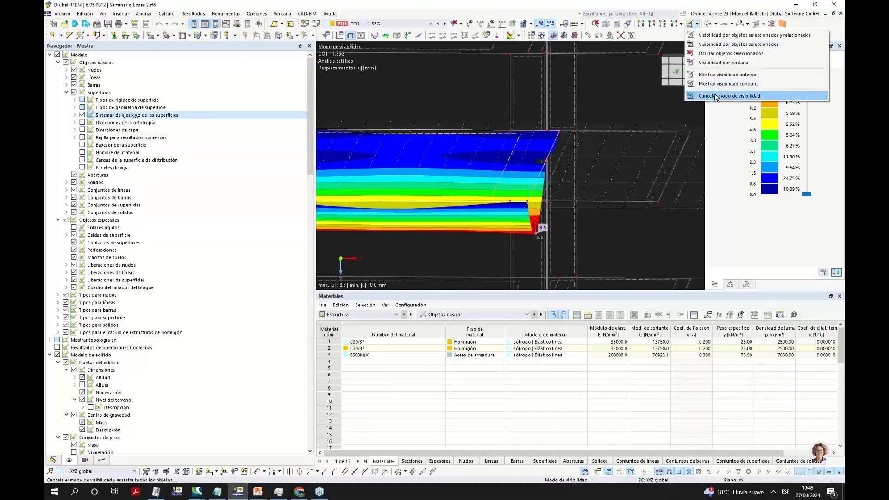
pyautogui.click(716, 97)
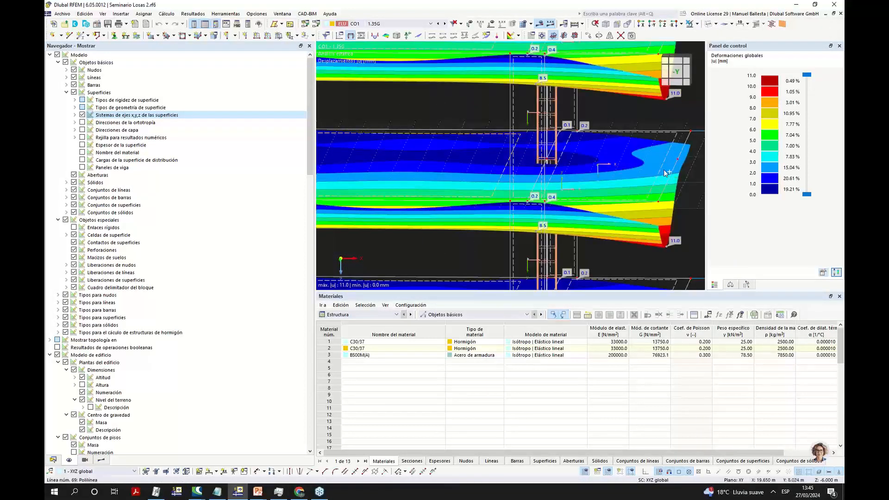
pyautogui.click(696, 26)
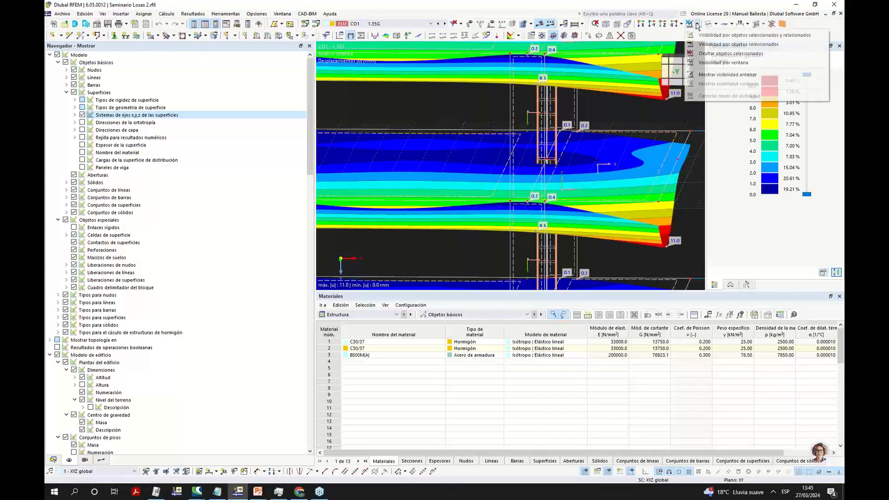
pyautogui.click(698, 37)
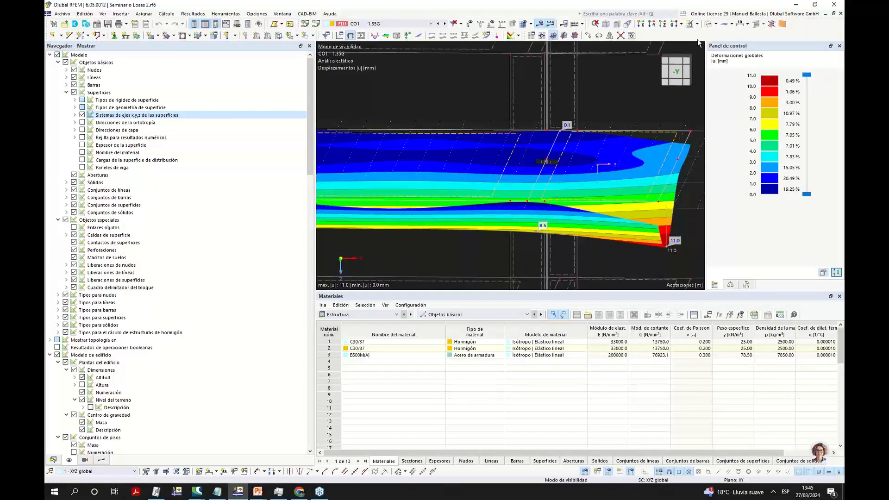
pyautogui.click(677, 58)
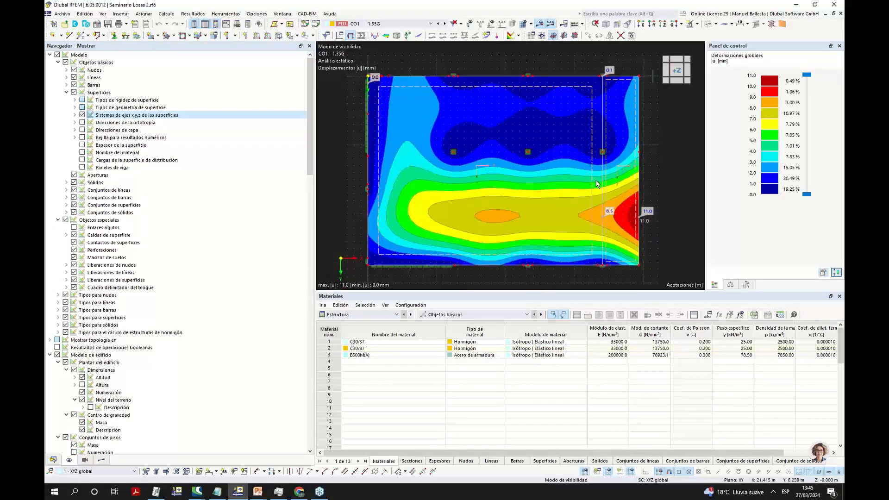
pyautogui.scroll(-3, 534, 134)
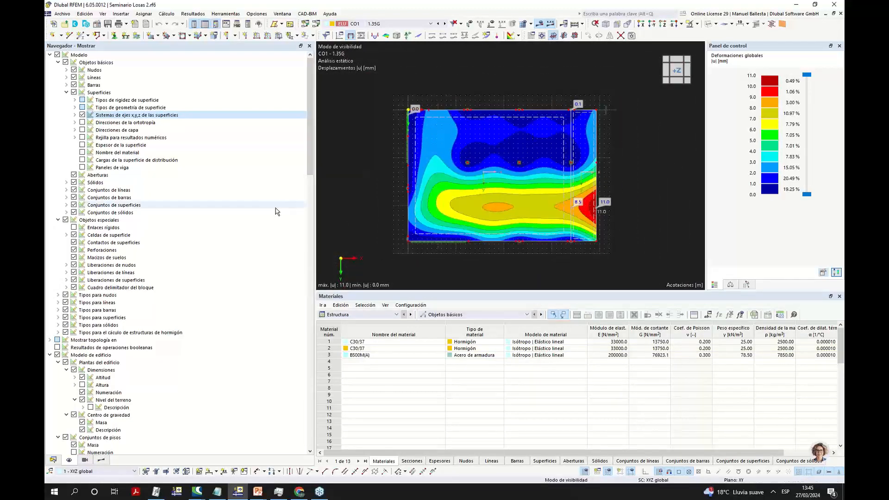
# Enlarge the model view by narrowing the navigator and shrinking the Materiales table, and fit the slab to it.
pyautogui.moveTo(315, 220); pyautogui.dragTo(177, 205)
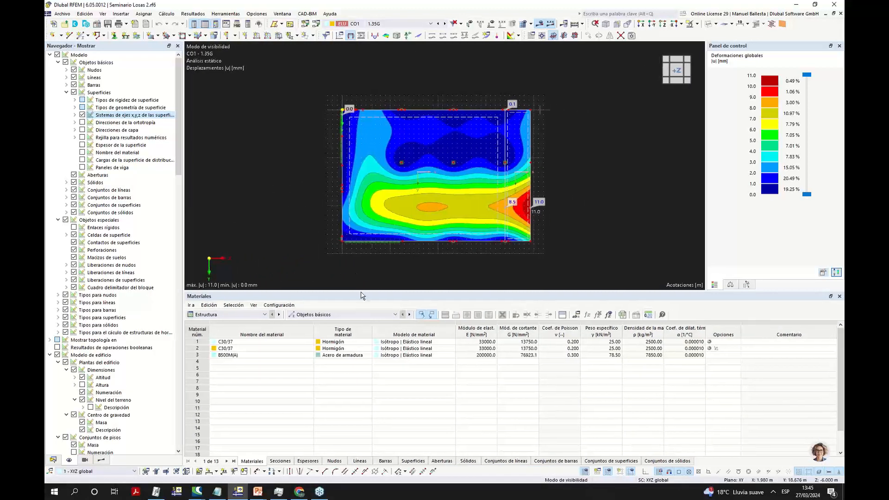
pyautogui.moveTo(360, 293); pyautogui.dragTo(369, 389)
pyautogui.middleClick(369, 337)
pyautogui.middleClick(369, 337)
pyautogui.moveTo(401, 259); pyautogui.dragTo(403, 247, button='middle')
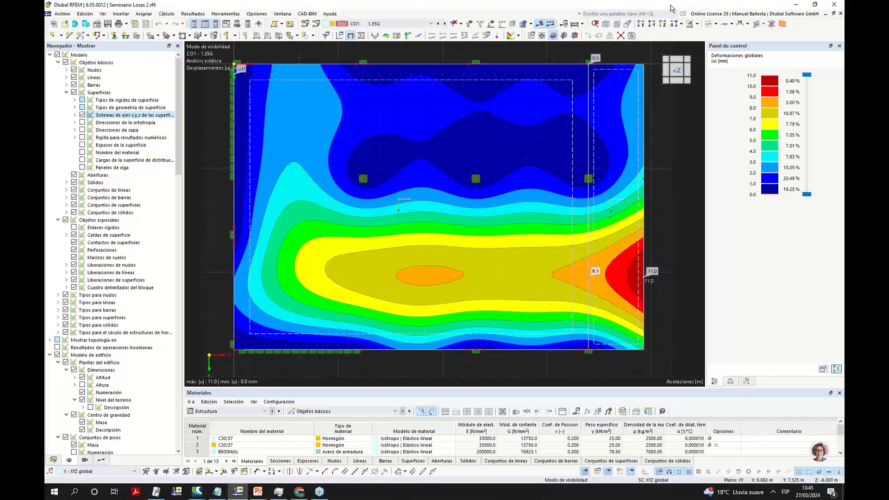
# Show the slab's basic internal force mx as the surface result in plan view and examine it around the columns.
pyautogui.click(540, 24)
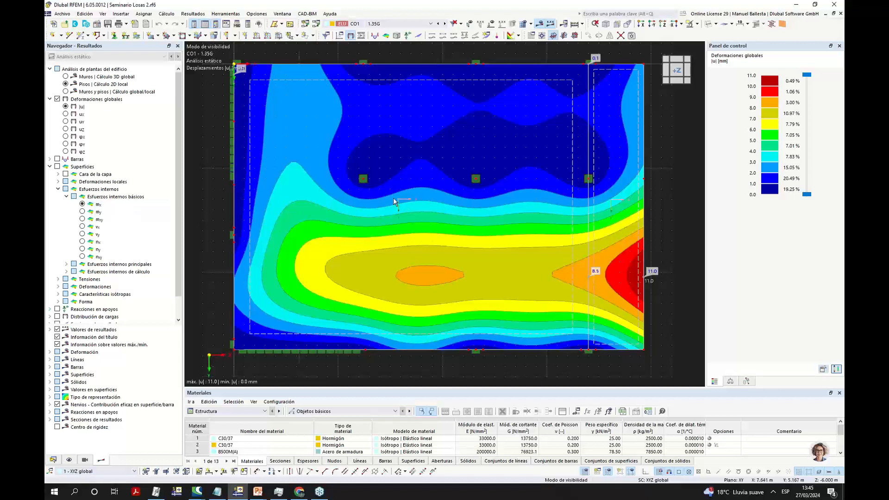
pyautogui.click(82, 204)
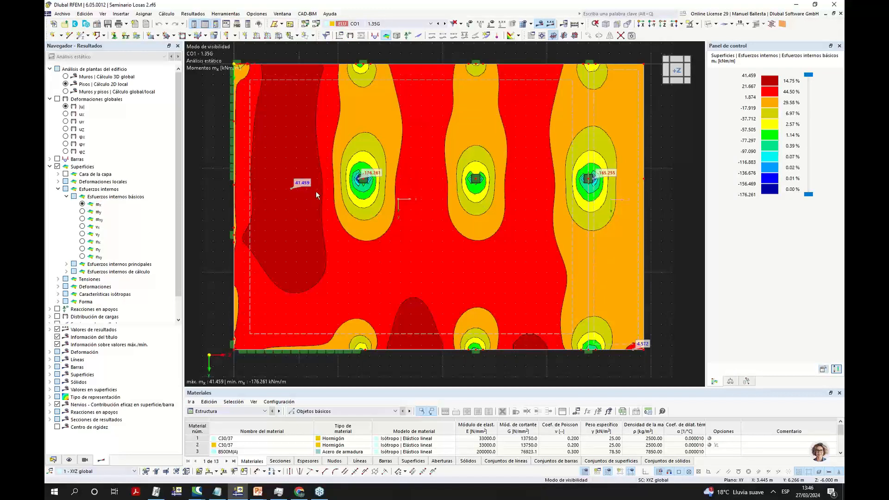
pyautogui.scroll(1, 480, 199)
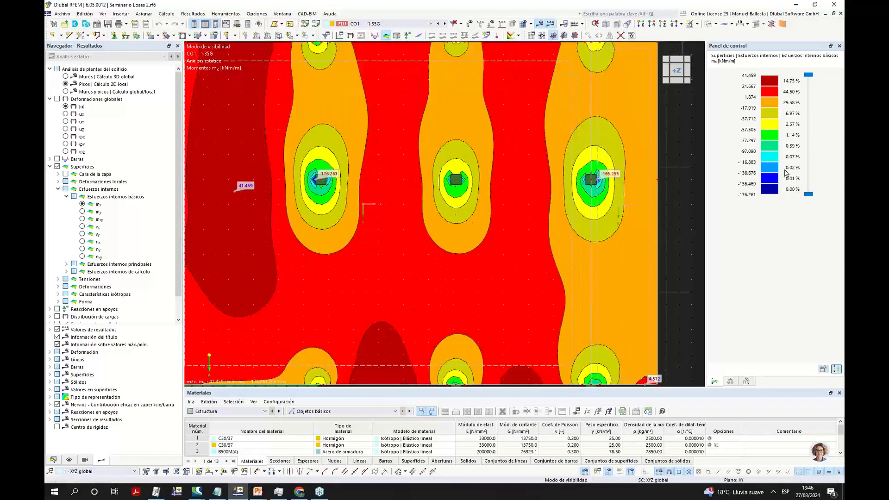
pyautogui.scroll(-1, 636, 187)
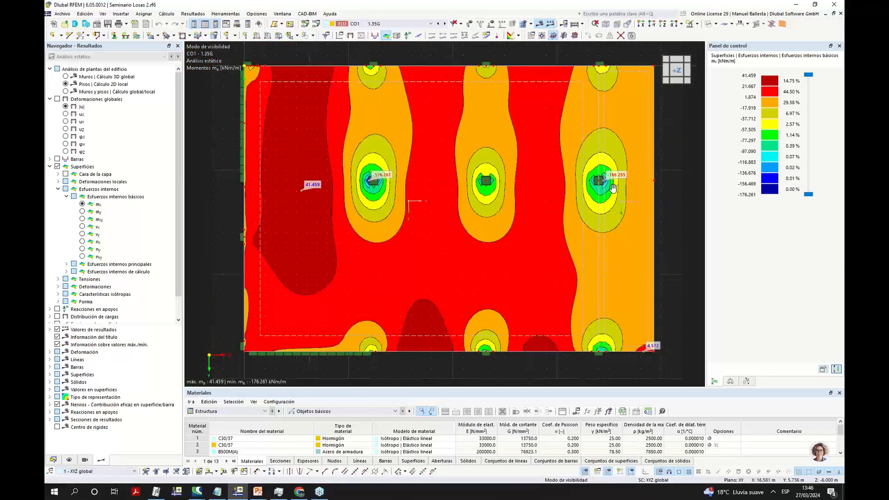
pyautogui.moveTo(613, 188); pyautogui.dragTo(641, 190, button='middle')
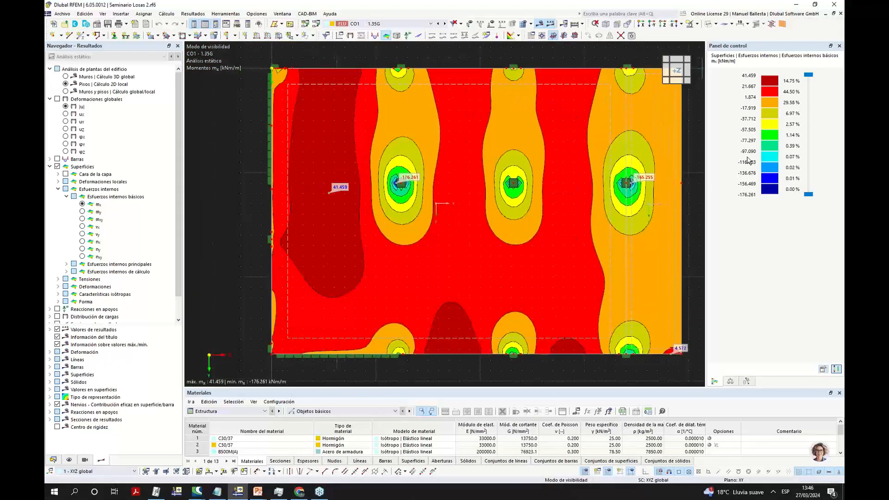
# Switch the mx colour scale to user-defined limits and set its upper limit to -2.
pyautogui.doubleClick(717, 175)
pyautogui.click(291, 156)
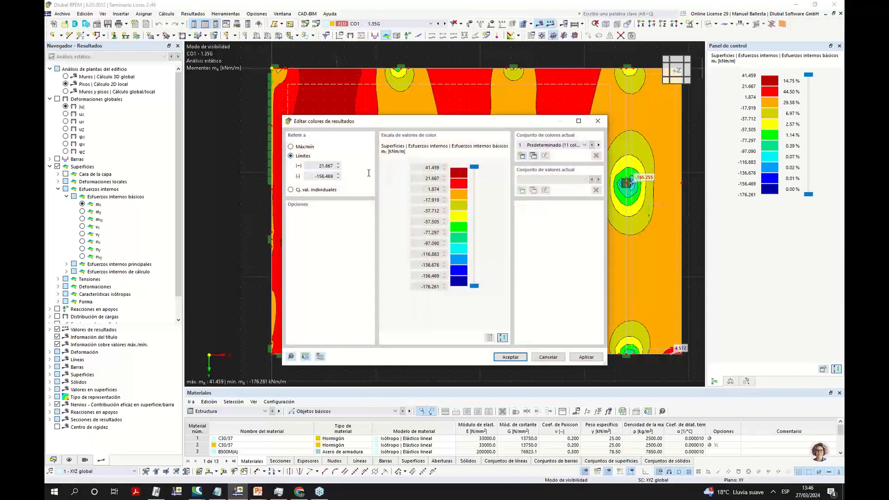
pyautogui.moveTo(316, 165); pyautogui.dragTo(368, 165)
pyautogui.click(317, 177)
pyautogui.click(580, 359)
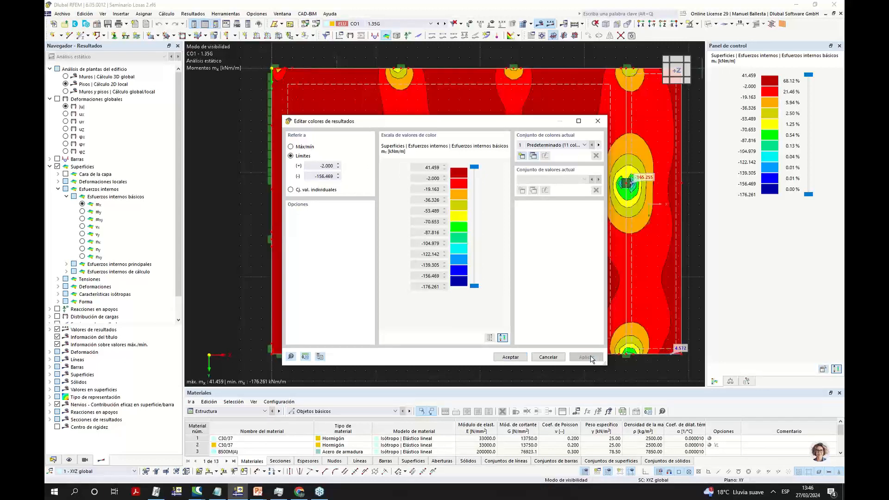
pyautogui.click(519, 359)
pyautogui.click(511, 357)
# Hide the topmost colour range so only mx moments below -2 kNm/m are displayed on the slab.
pyautogui.click(811, 85)
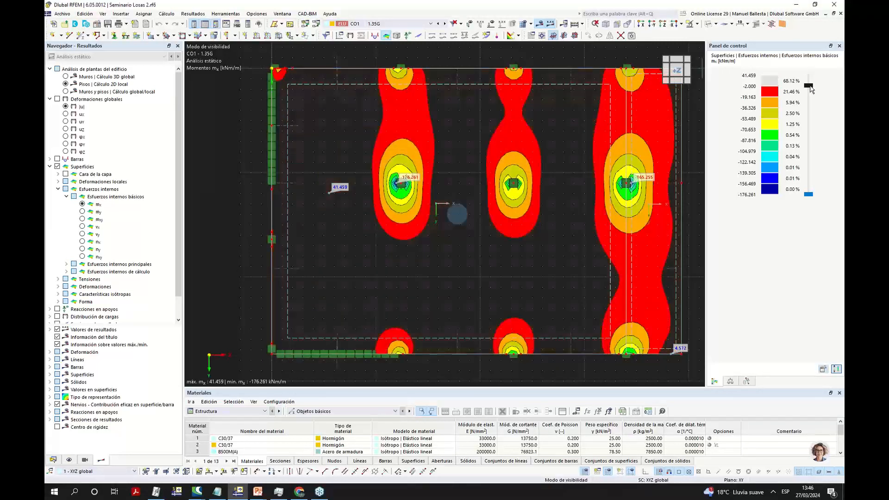
pyautogui.scroll(-1, 500, 260)
pyautogui.scroll(4, 445, 261)
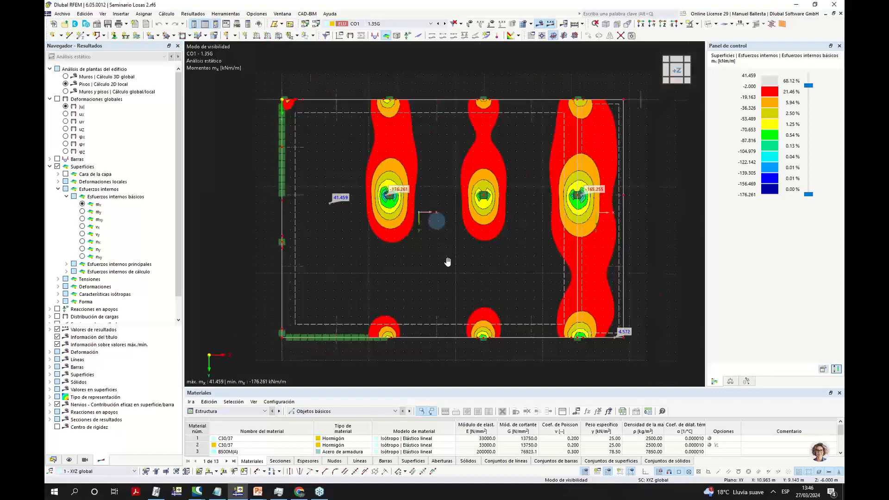
pyautogui.moveTo(439, 257)
pyautogui.mouseDown(button='middle')
pyautogui.moveTo(444, 266)
pyautogui.moveTo(428, 258)
pyautogui.mouseUp(button='middle')
pyautogui.scroll(-2, 444, 267)
pyautogui.scroll(1, 415, 261)
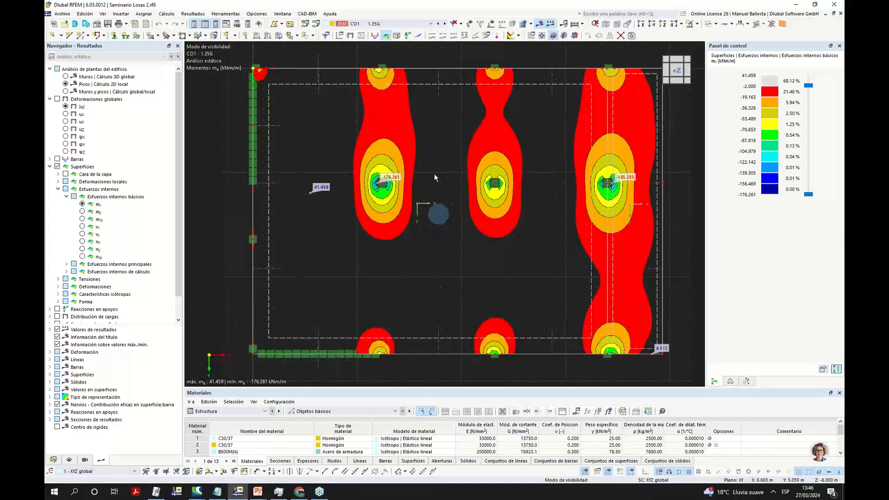
# Show only the slab's my moments above 1 kNm/m by setting the colour scale's lower limit to 1 and hiding the lowest range.
pyautogui.click(82, 211)
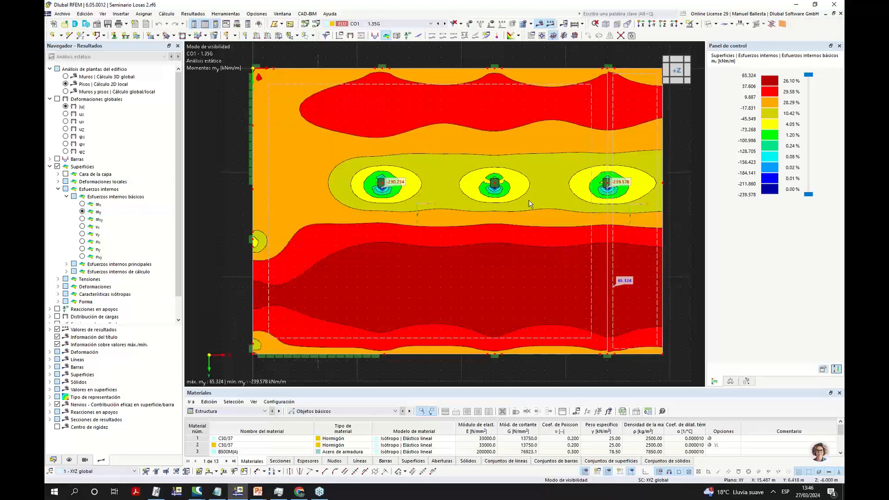
pyautogui.doubleClick(732, 130)
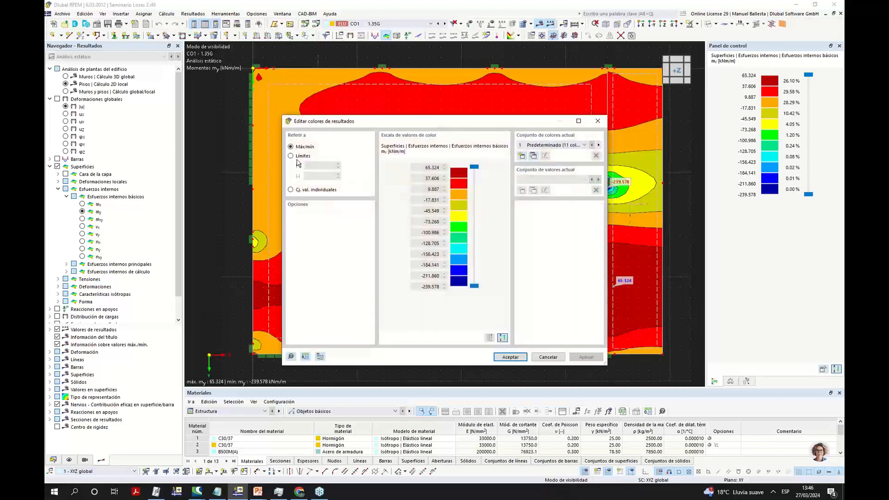
pyautogui.click(291, 156)
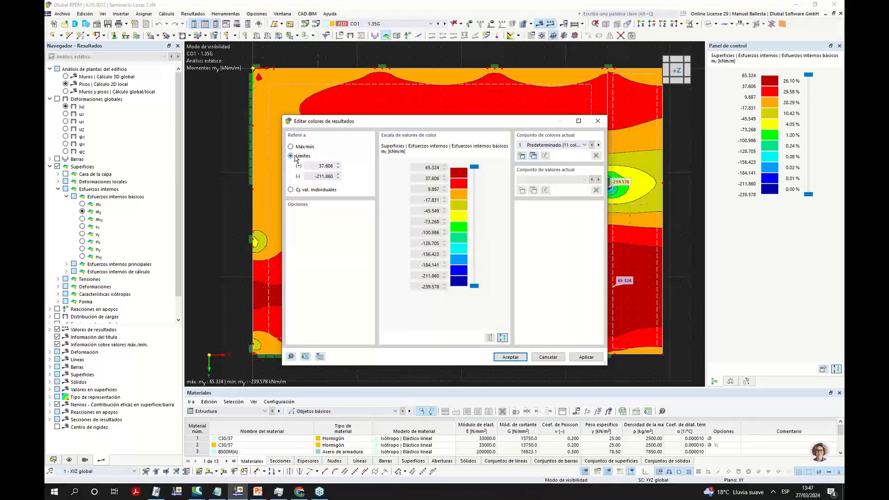
pyautogui.doubleClick(312, 177)
pyautogui.write('1')
pyautogui.press('Tab')
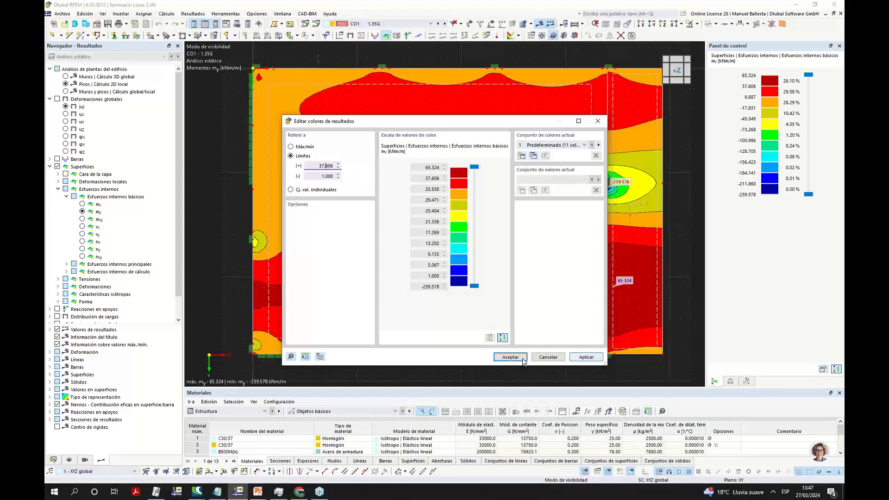
pyautogui.click(515, 358)
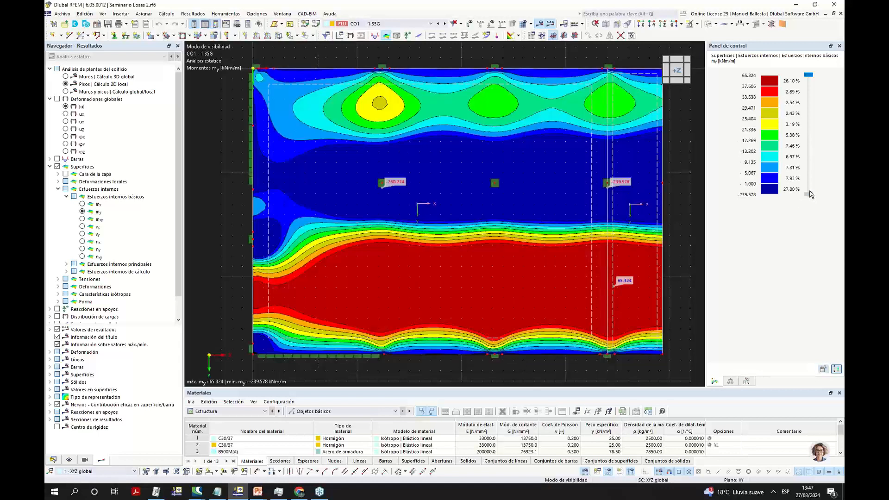
pyautogui.moveTo(811, 190); pyautogui.dragTo(809, 183)
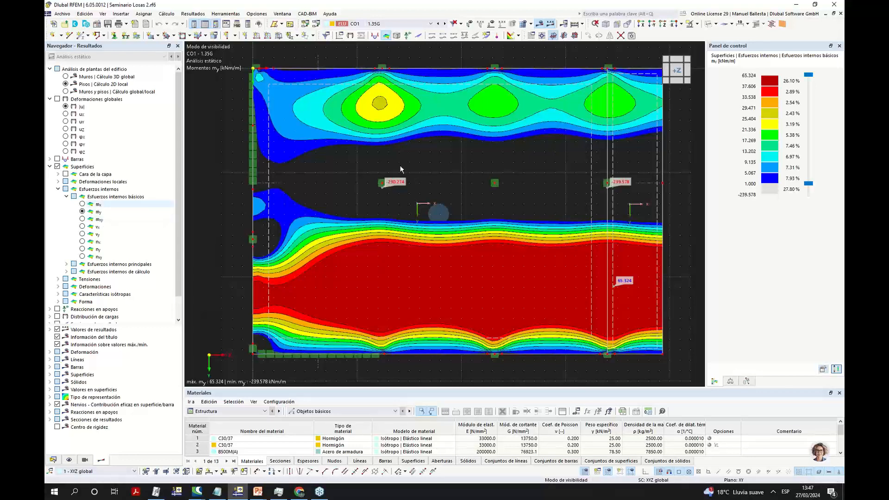
pyautogui.moveTo(473, 185); pyautogui.dragTo(463, 180, button='middle')
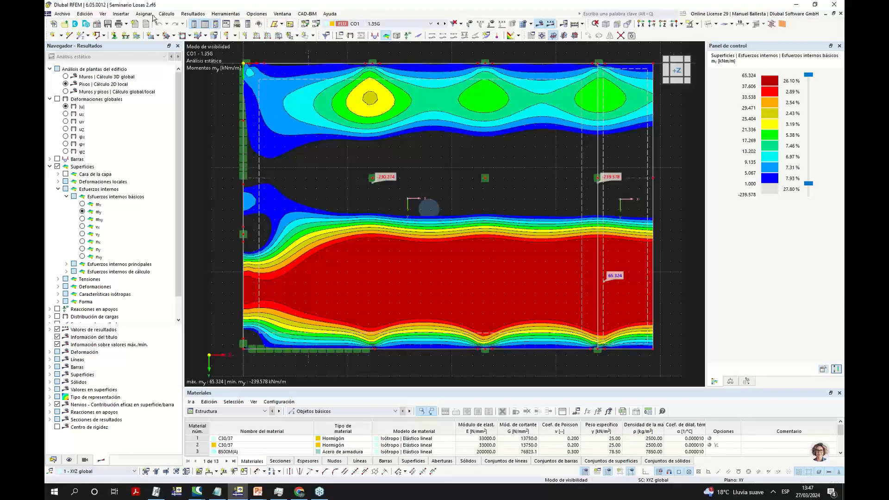
# Change the smoothing of the surface results to constant on mesh elements (Constante en elementos de malla).
pyautogui.click(166, 14)
pyautogui.click(220, 179)
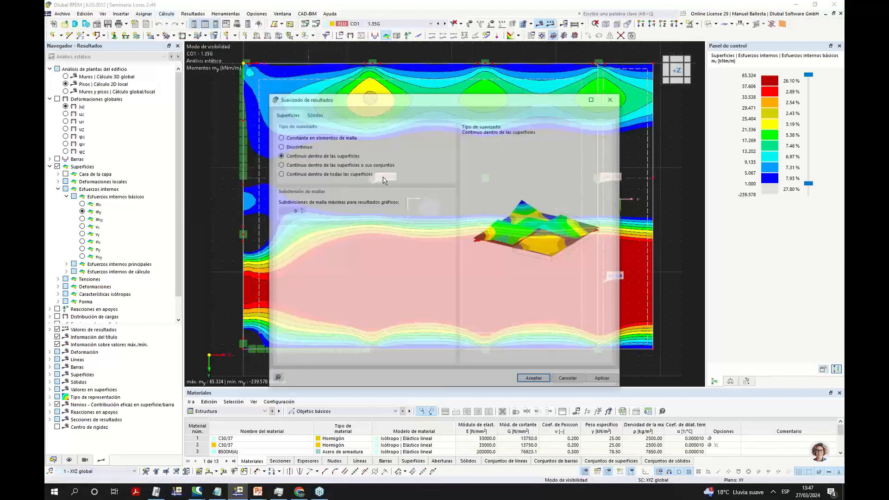
pyautogui.click(532, 381)
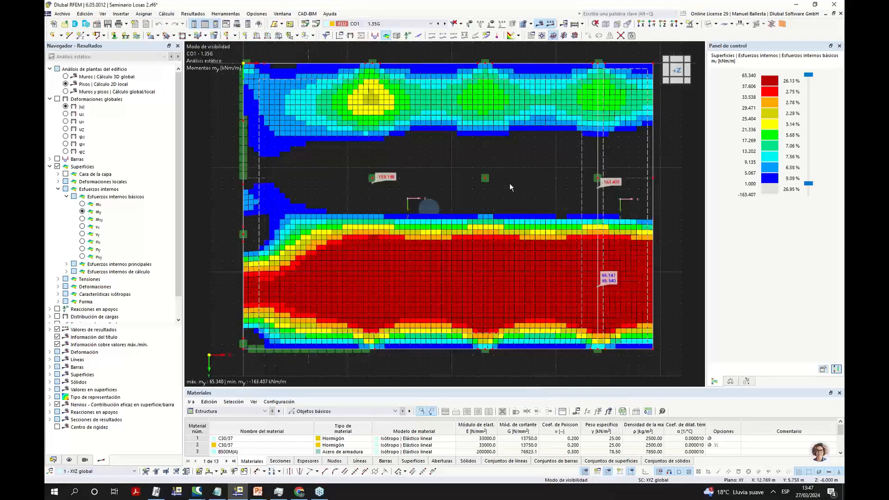
# Set the my colour scale back to the Máx/mín reference.
pyautogui.scroll(-3, 488, 193)
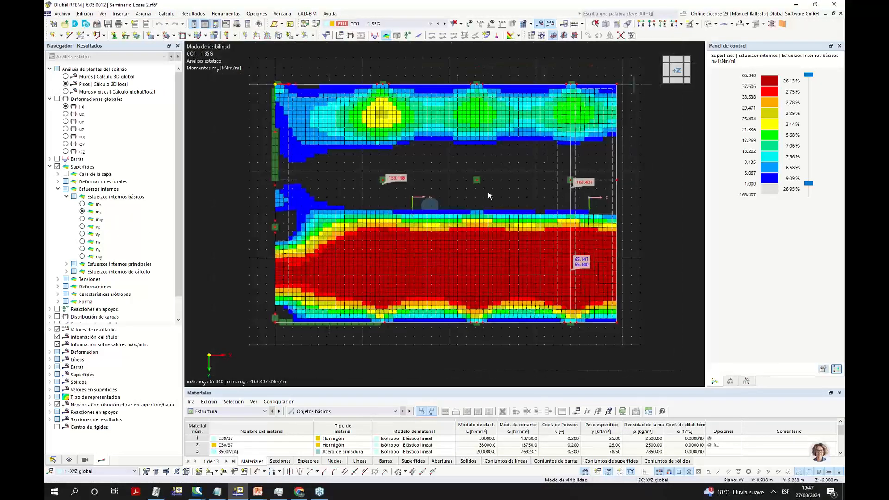
pyautogui.scroll(1, 487, 191)
pyautogui.scroll(1, 447, 181)
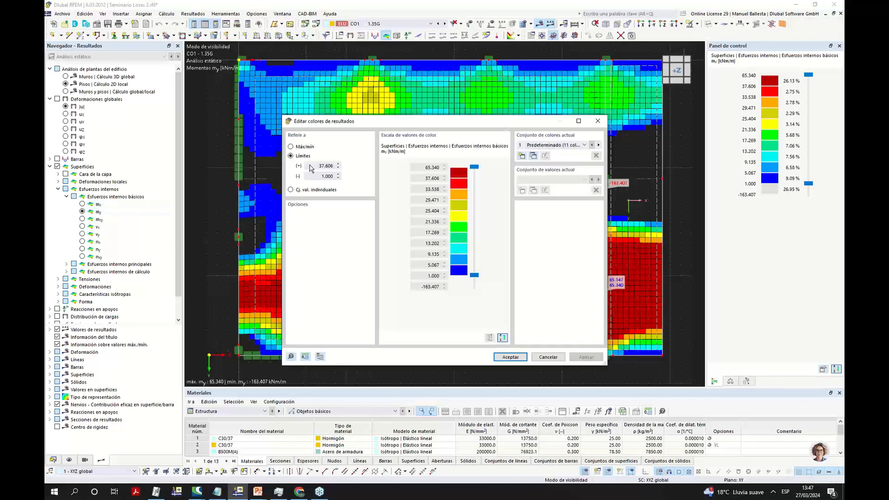
pyautogui.click(301, 148)
pyautogui.click(510, 357)
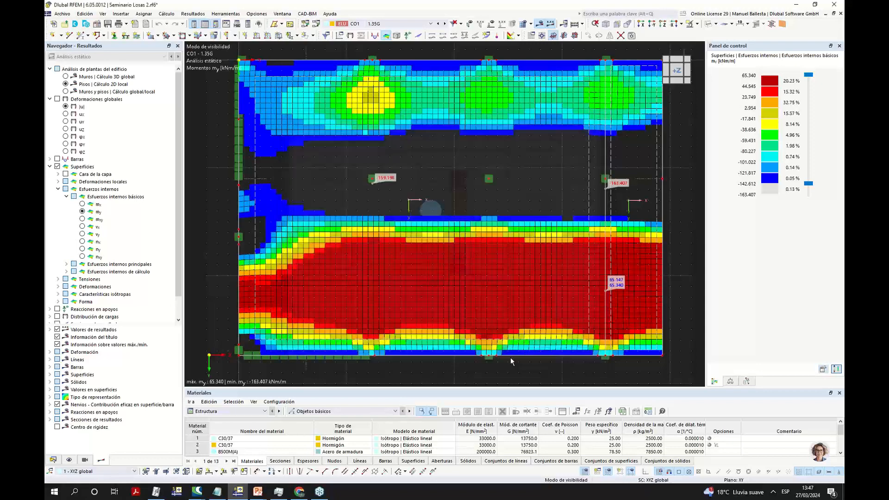
# Display the slab's shear forces vx and vy, and examine vy along the wall edge in 3D and in plan.
pyautogui.click(85, 227)
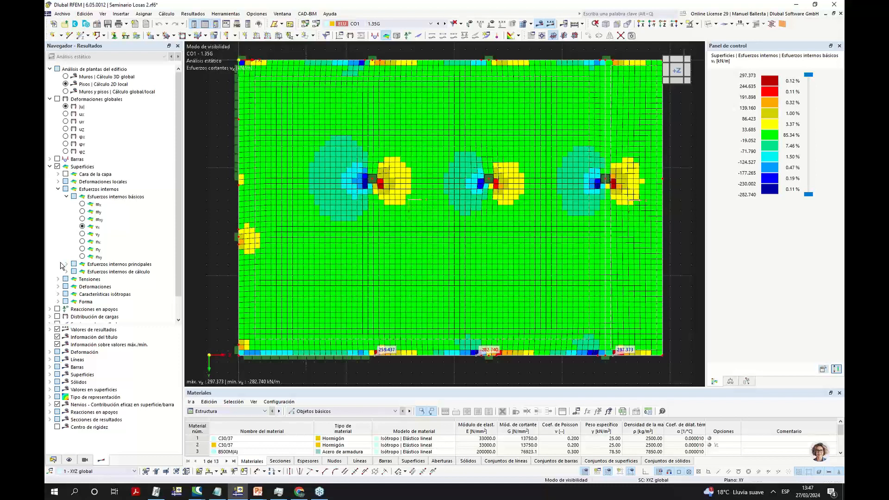
pyautogui.click(82, 234)
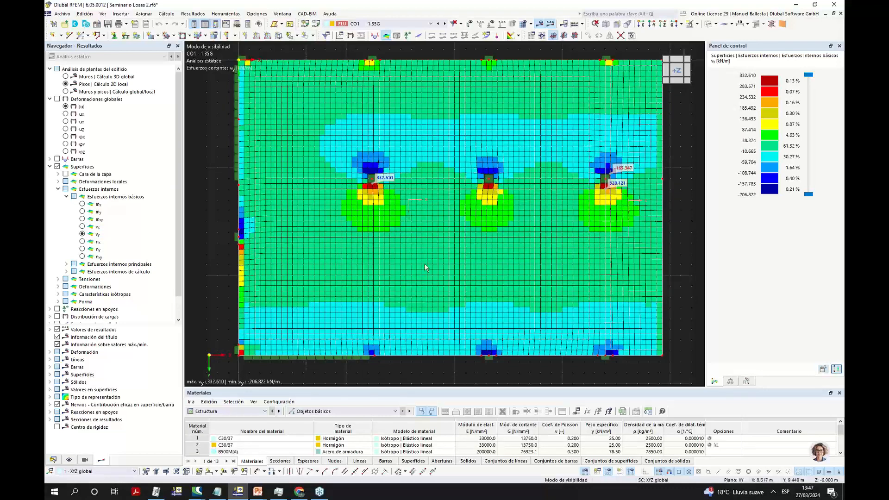
pyautogui.keyDown('ctrl'); pyautogui.moveTo(262, 272); pyautogui.dragTo(321, 128, button='middle'); pyautogui.keyUp('ctrl')
pyautogui.scroll(1, 320, 224)
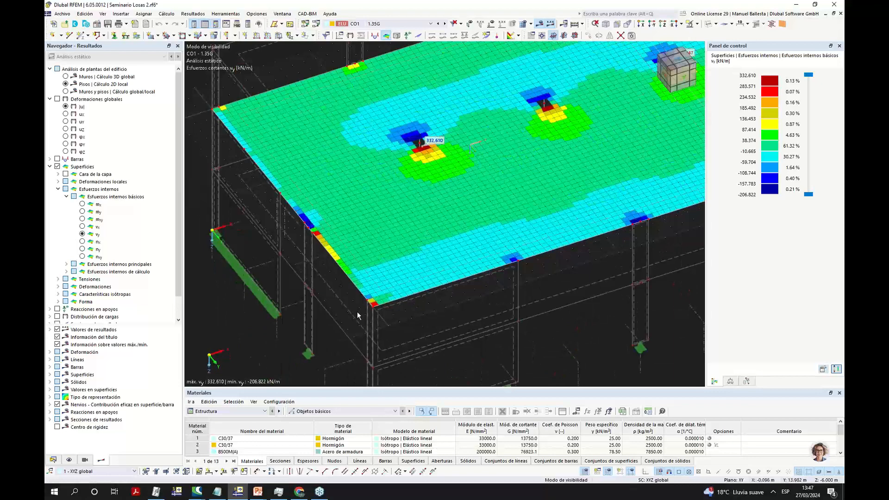
pyautogui.click(677, 63)
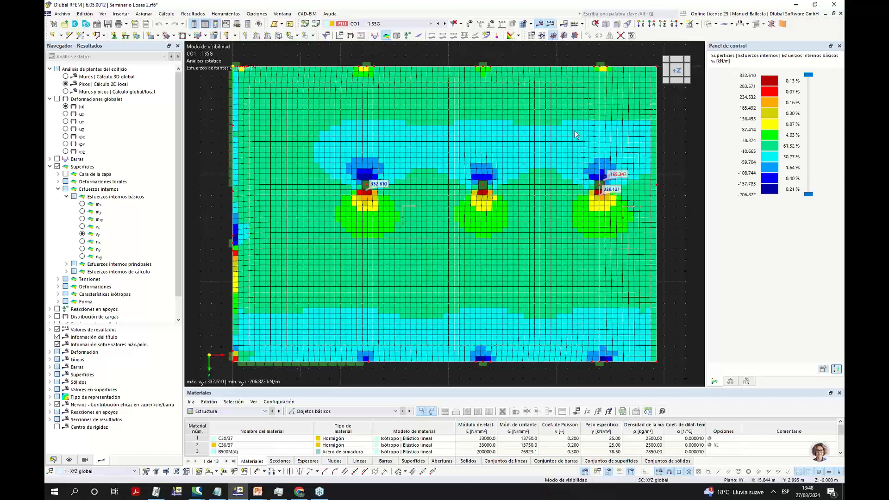
# Display the slab's mx moments and the mxy twisting moments, and examine their distribution around the columns in plan.
pyautogui.click(82, 204)
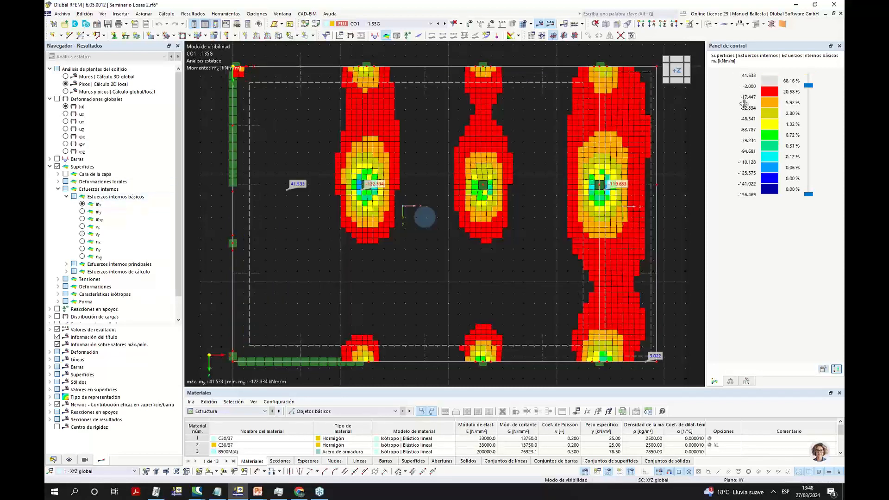
pyautogui.scroll(-1, 593, 200)
pyautogui.moveTo(591, 200); pyautogui.dragTo(555, 194, button='middle')
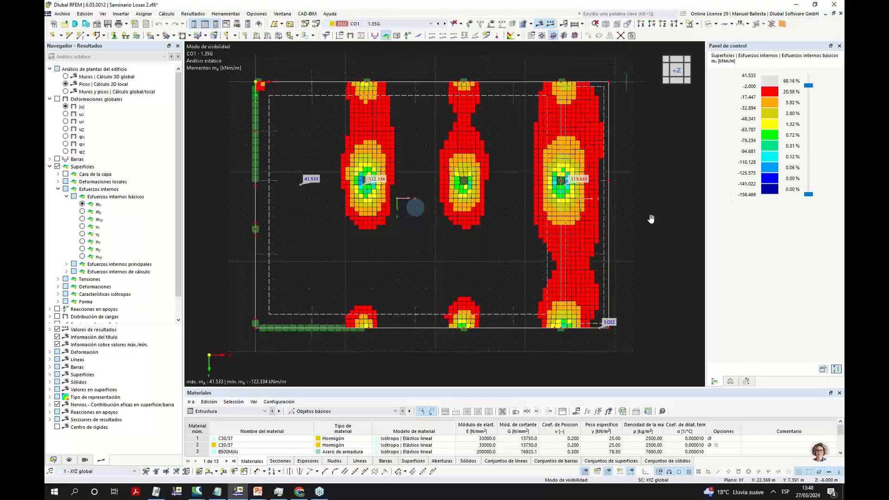
pyautogui.scroll(2, 615, 221)
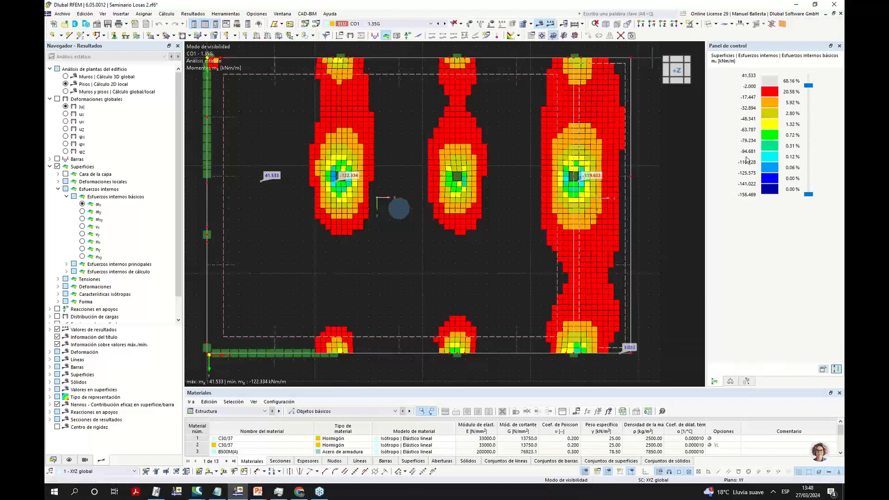
pyautogui.click(83, 220)
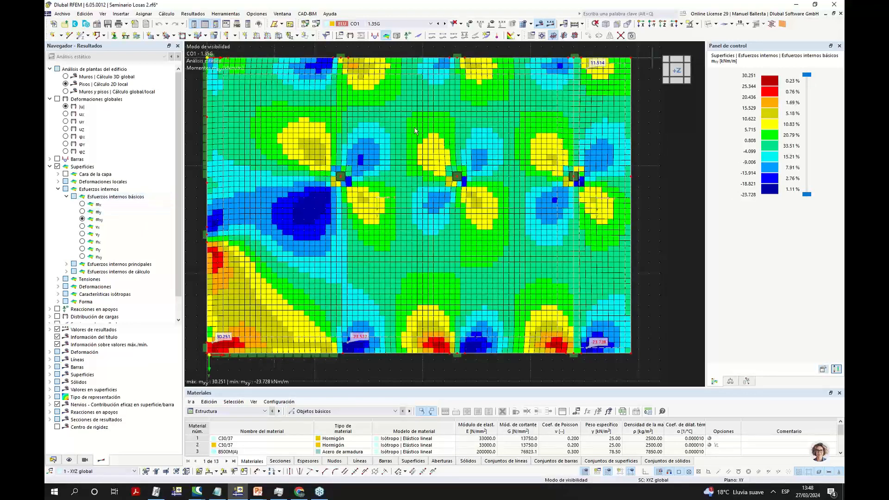
pyautogui.moveTo(414, 258); pyautogui.dragTo(417, 259, button='middle')
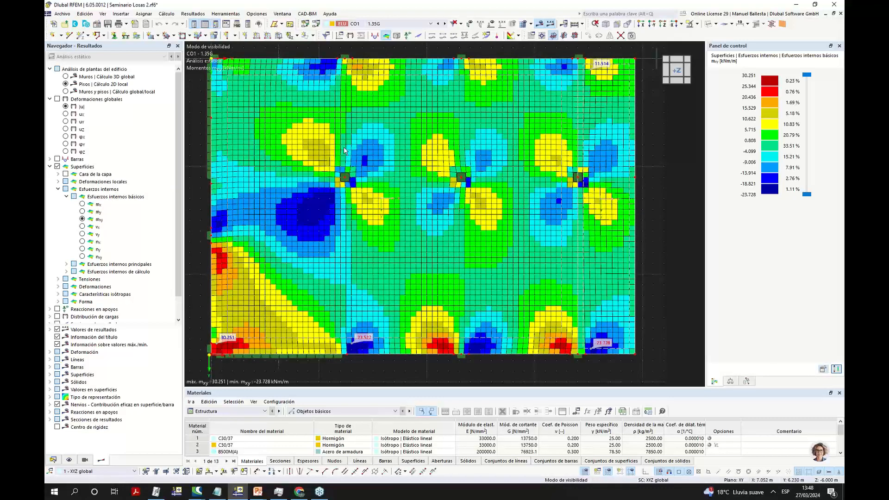
pyautogui.moveTo(370, 190); pyautogui.dragTo(376, 188, button='middle')
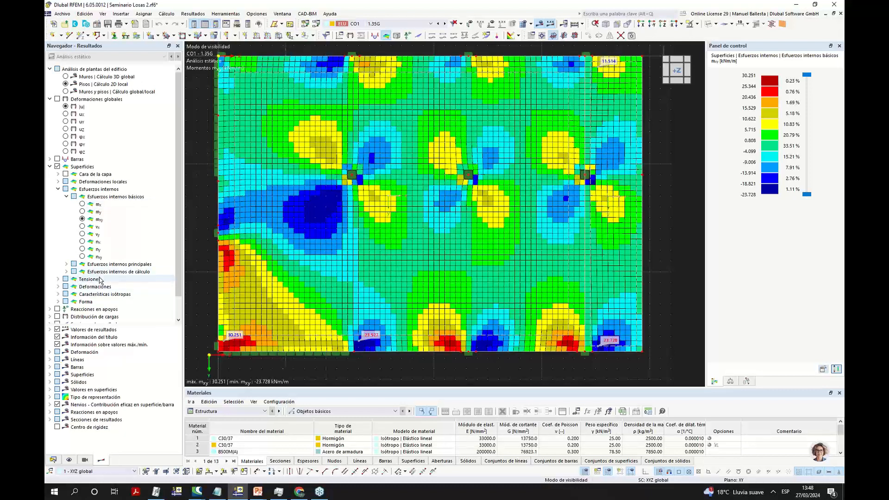
# Display the slab's design internal force mx,D+ from the Esfuerzos internos de cálculo group.
pyautogui.click(67, 273)
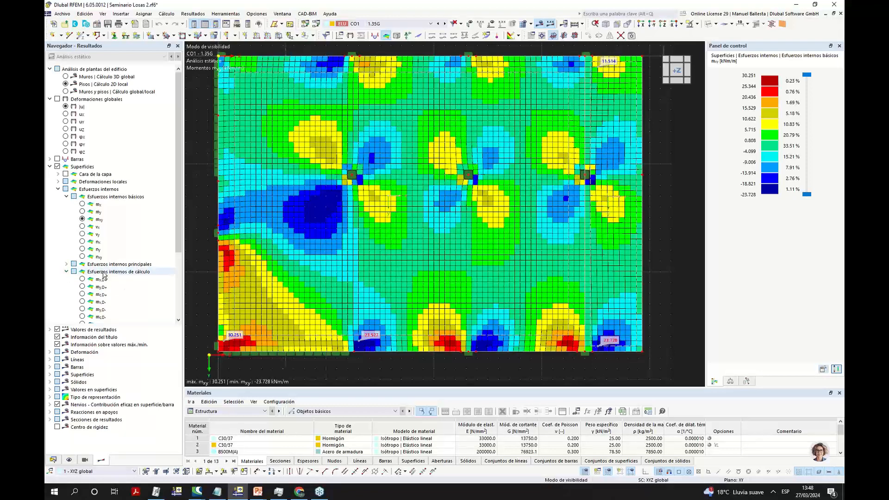
pyautogui.scroll(-1, 105, 277)
pyautogui.click(83, 257)
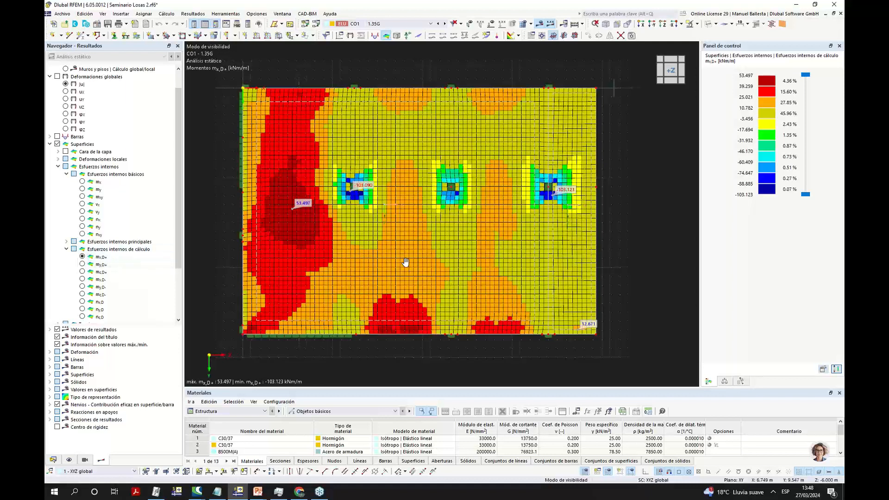
pyautogui.moveTo(407, 262); pyautogui.dragTo(414, 261, button='middle')
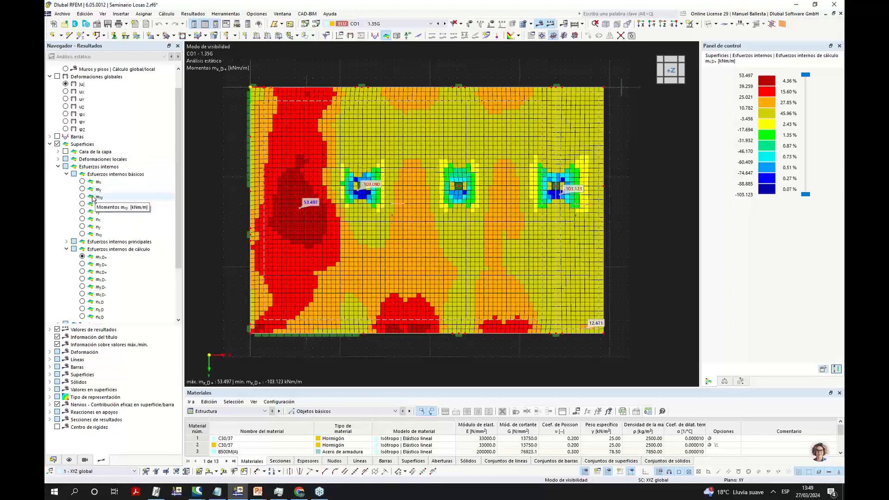
# Show the slab's basic mx moments for the design situation SP1, ELU (STR/GEO) - Permanente y transitoria - Ec. 6.10.
pyautogui.click(83, 181)
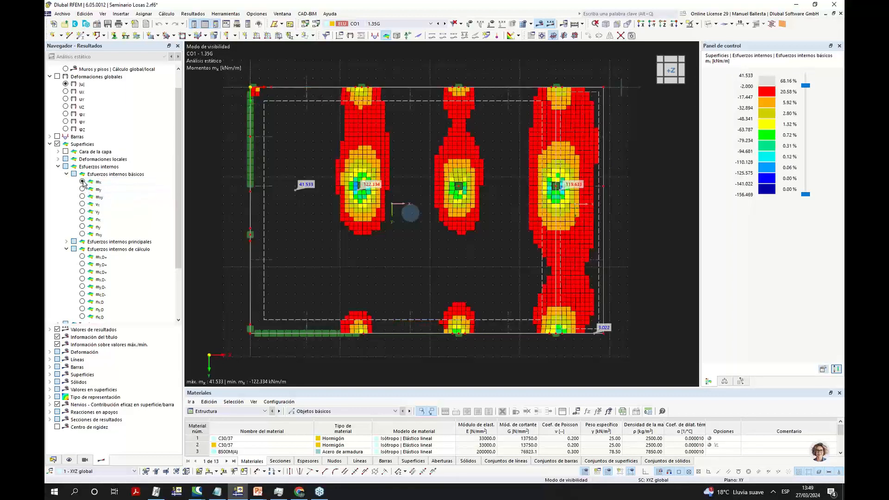
pyautogui.keyDown('ctrl'); pyautogui.moveTo(458, 294); pyautogui.dragTo(509, 133, button='middle'); pyautogui.keyUp('ctrl')
pyautogui.scroll(2, 509, 132)
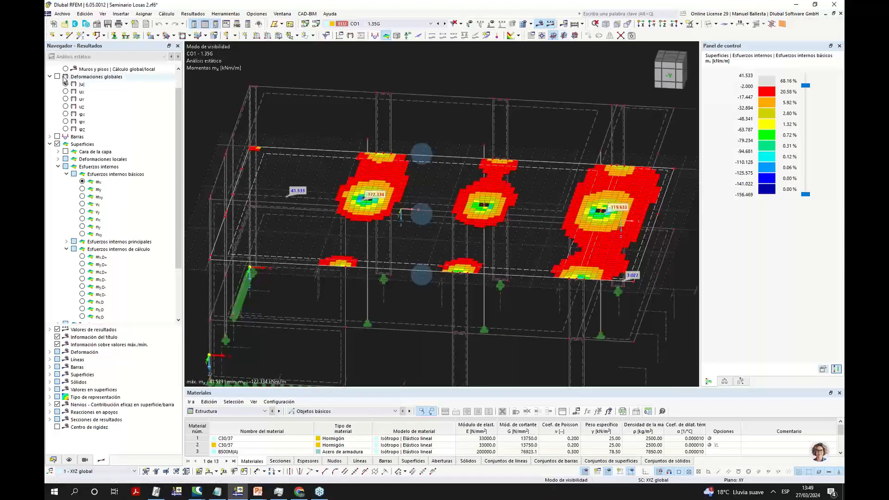
pyautogui.click(378, 24)
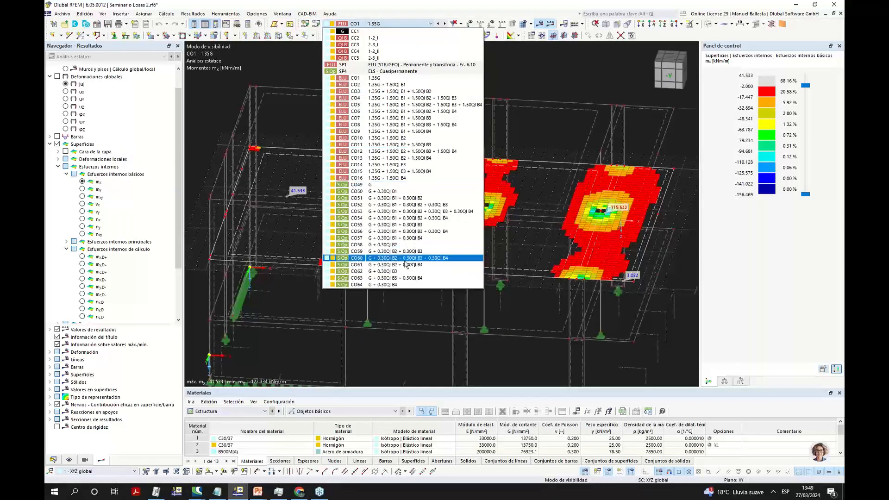
pyautogui.click(401, 77)
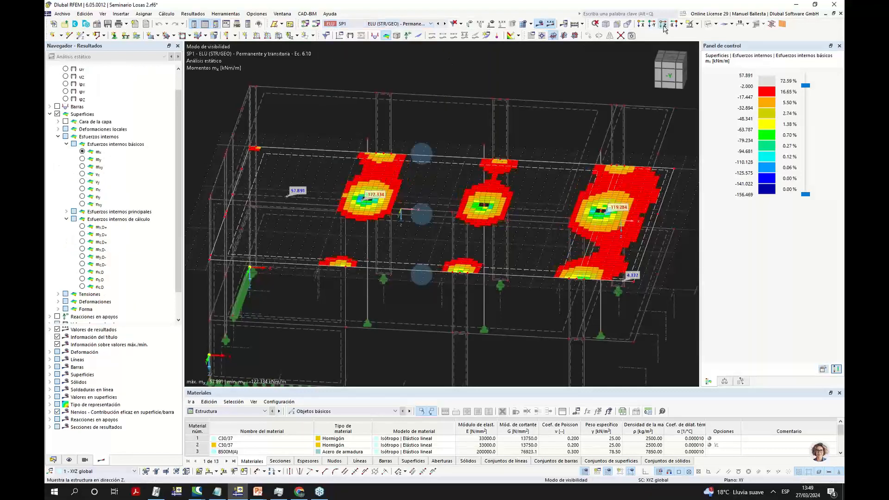
# Set the mx colour scale to the Máx/mín reference in plan view and unhide its highest value range.
pyautogui.click(663, 27)
pyautogui.doubleClick(754, 149)
pyautogui.click(302, 149)
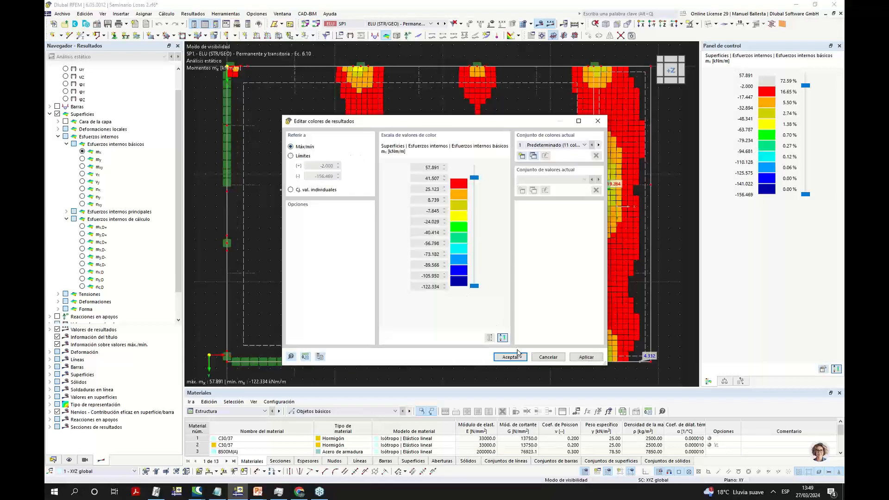
pyautogui.click(511, 357)
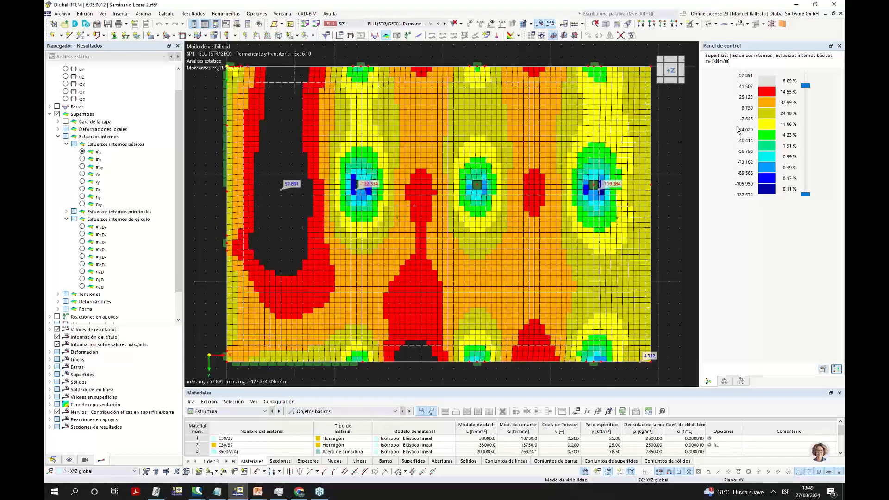
pyautogui.moveTo(806, 85); pyautogui.dragTo(806, 76)
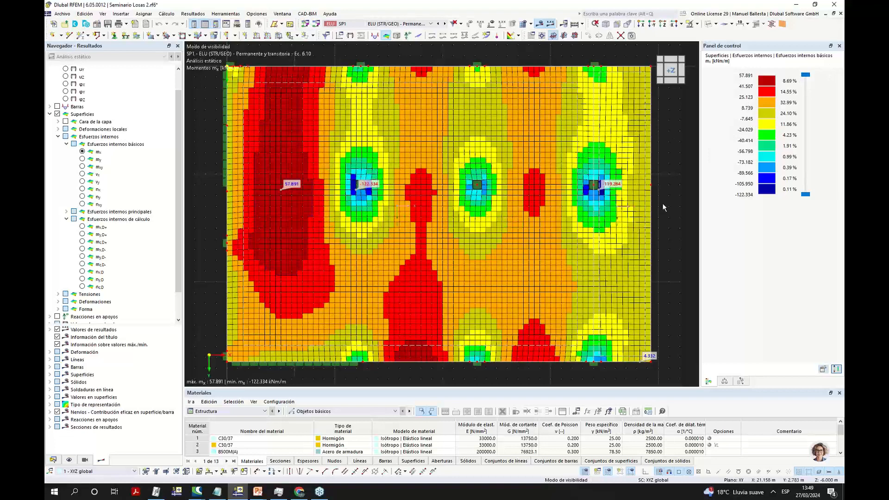
# Examine the SP1 mx moments of the slab in plan and 3D, and look through the options for values on surfaces.
pyautogui.scroll(-2, 666, 192)
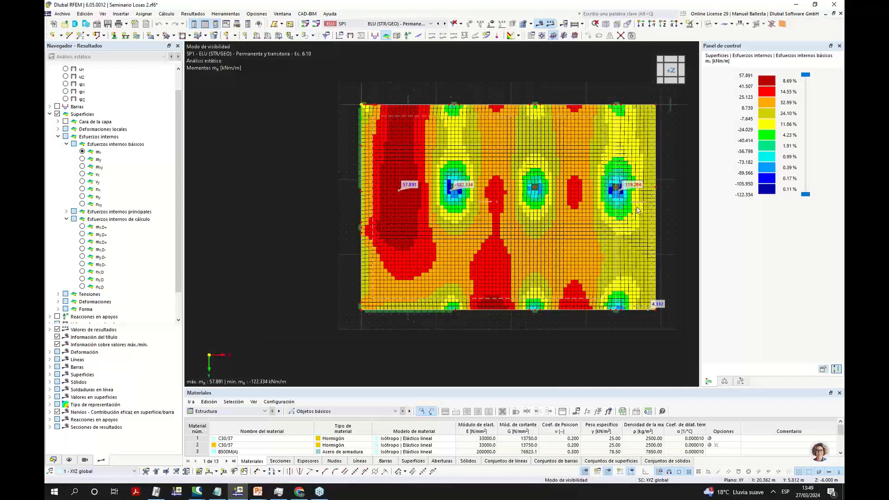
pyautogui.scroll(2, 574, 245)
pyautogui.moveTo(568, 173)
pyautogui.mouseDown(button='middle')
pyautogui.moveTo(559, 177)
pyautogui.moveTo(557, 135)
pyautogui.moveTo(563, 165)
pyautogui.mouseUp(button='middle')
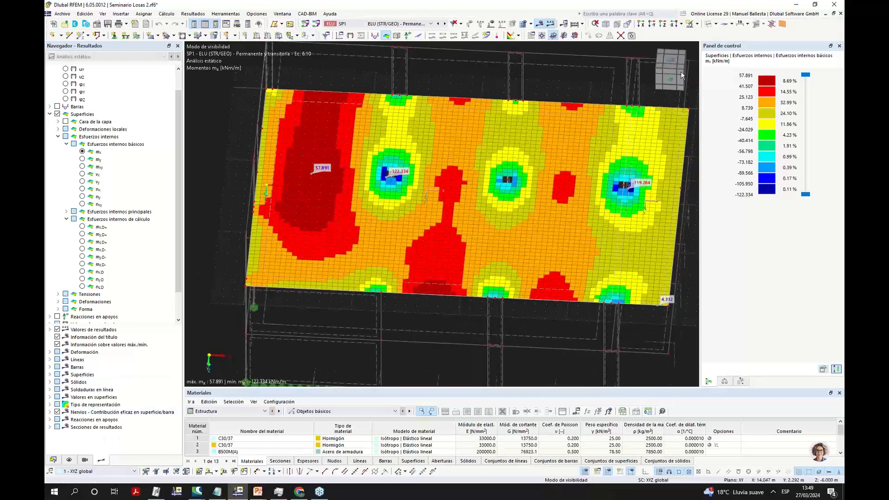
pyautogui.click(669, 59)
pyautogui.scroll(-2, 93, 320)
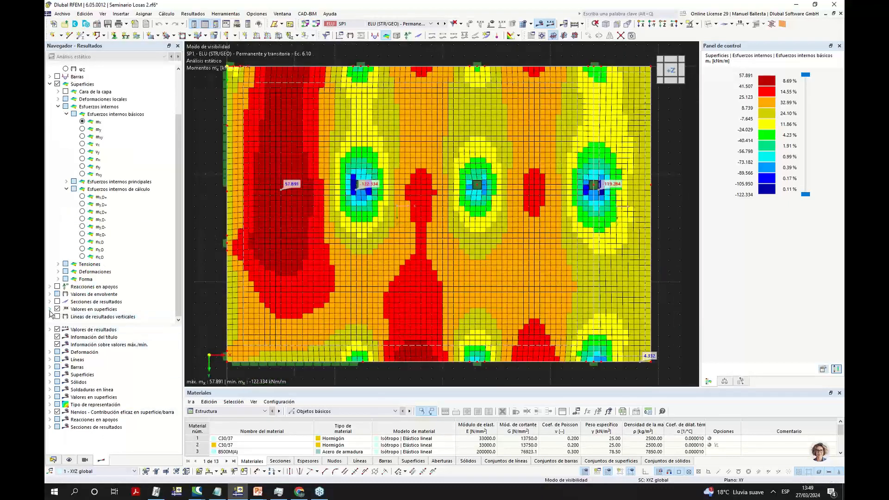
pyautogui.doubleClick(102, 310)
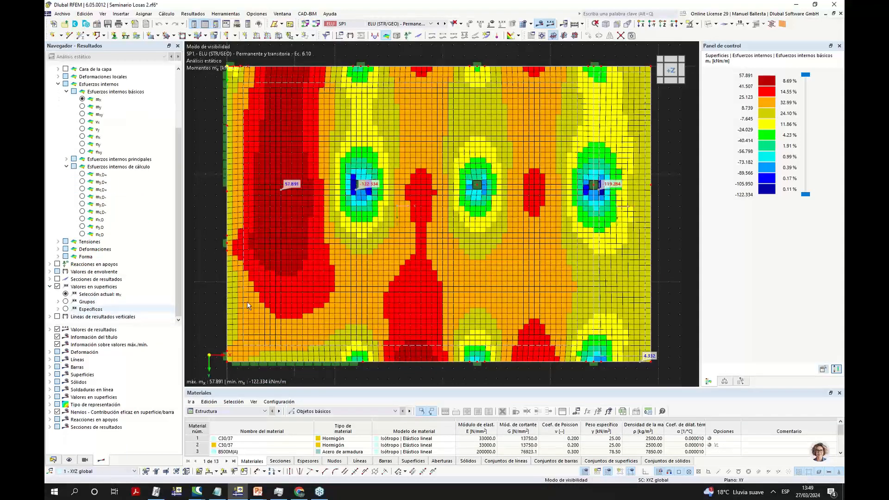
pyautogui.scroll(-2, 358, 290)
pyautogui.keyDown('ctrl'); pyautogui.moveTo(415, 216); pyautogui.dragTo(390, 188, button='middle'); pyautogui.keyUp('ctrl')
pyautogui.scroll(2, 451, 284)
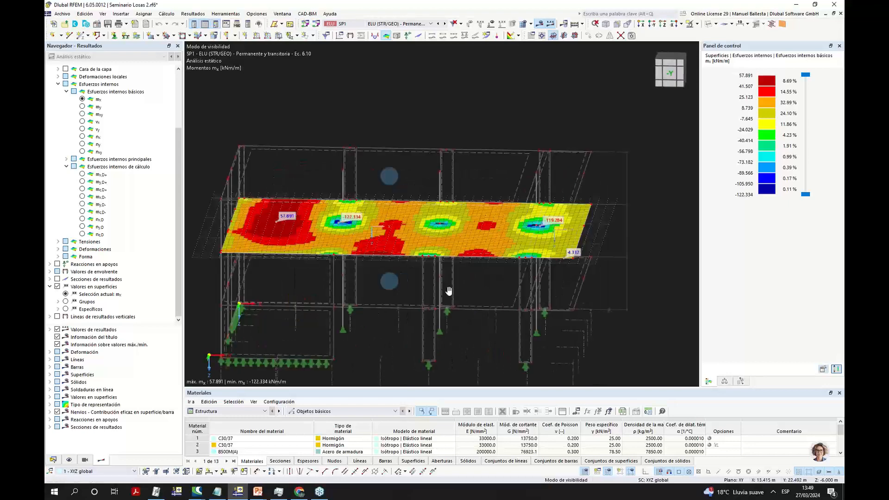
# Check the add-ons activated in the base data of the Seminario Losas 2 model, including Cálculo de hormigón, without changing them.
pyautogui.click(53, 460)
pyautogui.rightClick(96, 70)
pyautogui.click(133, 77)
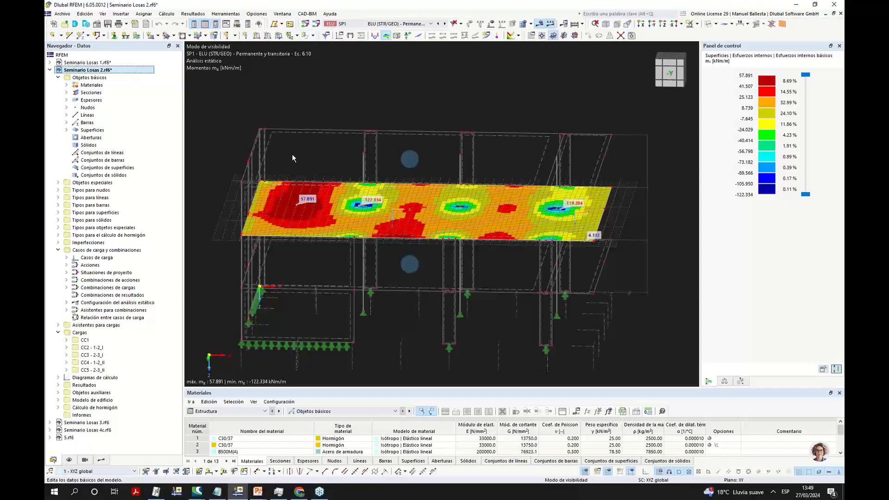
pyautogui.click(334, 84)
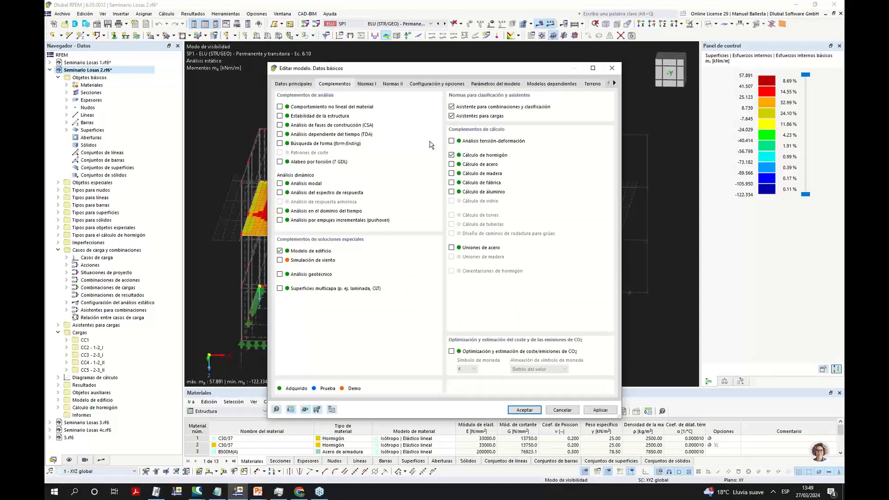
pyautogui.click(562, 411)
# Review the types for concrete design and the default ultimate and serviceability limit state configurations of the concrete design.
pyautogui.click(58, 235)
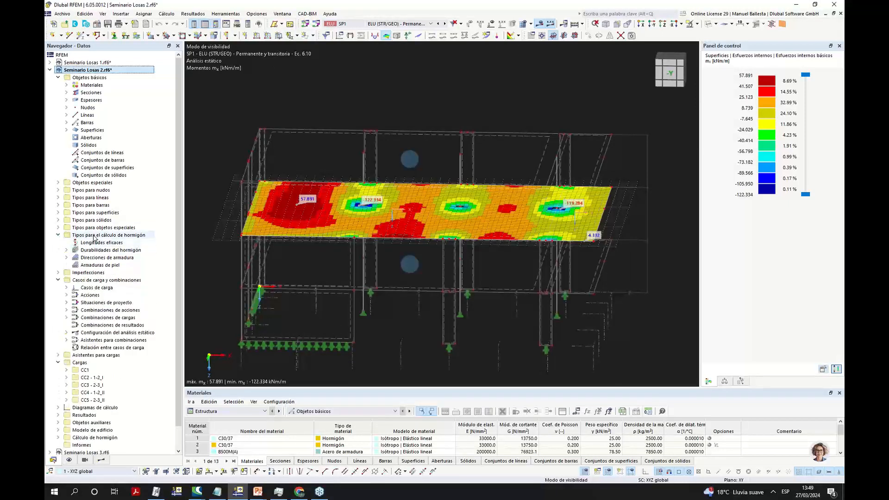
pyautogui.scroll(-1, 120, 364)
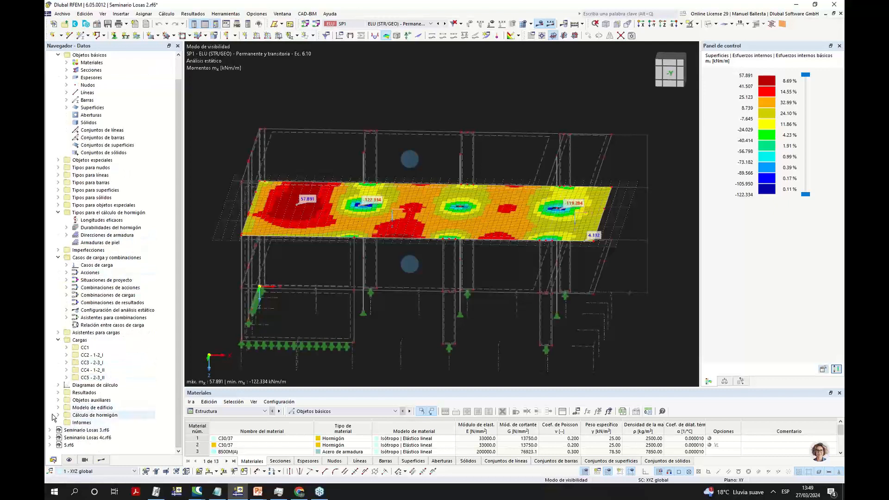
pyautogui.doubleClick(111, 416)
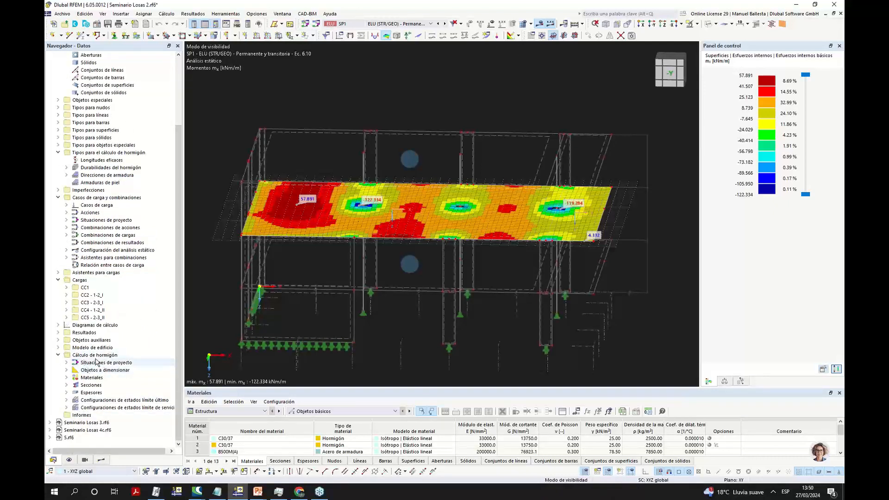
pyautogui.click(66, 400)
pyautogui.click(66, 415)
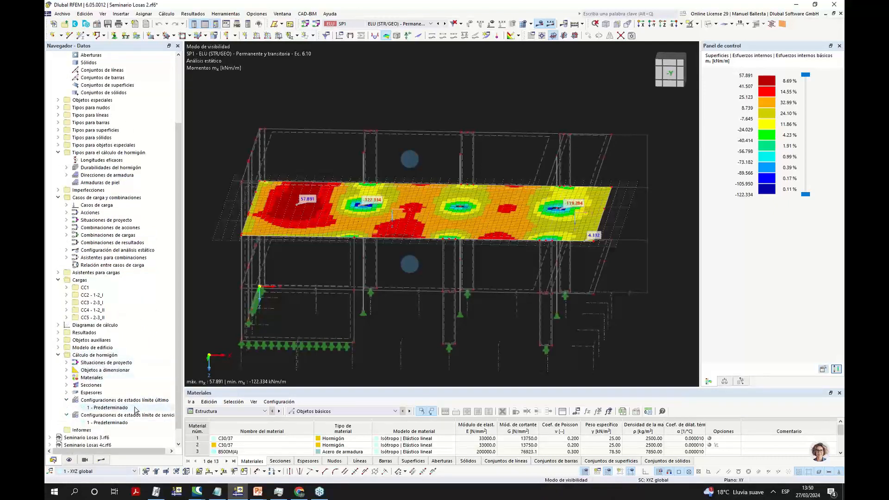
pyautogui.scroll(-1, 69, 412)
pyautogui.click(111, 393)
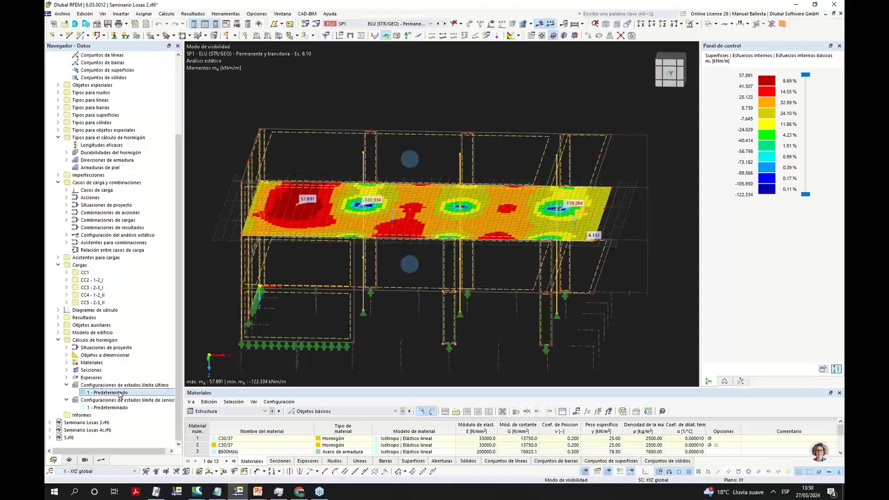
pyautogui.click(109, 407)
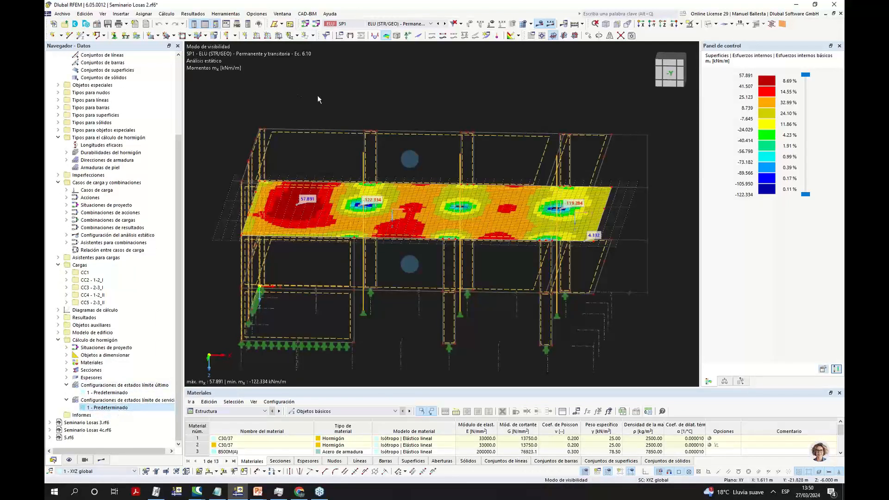
# Select the intermediate slab with a window in the 3D view and open its two surfaces together for editing.
pyautogui.keyDown('ctrl'); pyautogui.moveTo(248, 206); pyautogui.dragTo(313, 207, button='middle'); pyautogui.keyUp('ctrl')
pyautogui.moveTo(222, 191); pyautogui.dragTo(643, 222)
pyautogui.keyDown('ctrl'); pyautogui.moveTo(643, 221); pyautogui.dragTo(479, 260, button='middle'); pyautogui.keyUp('ctrl')
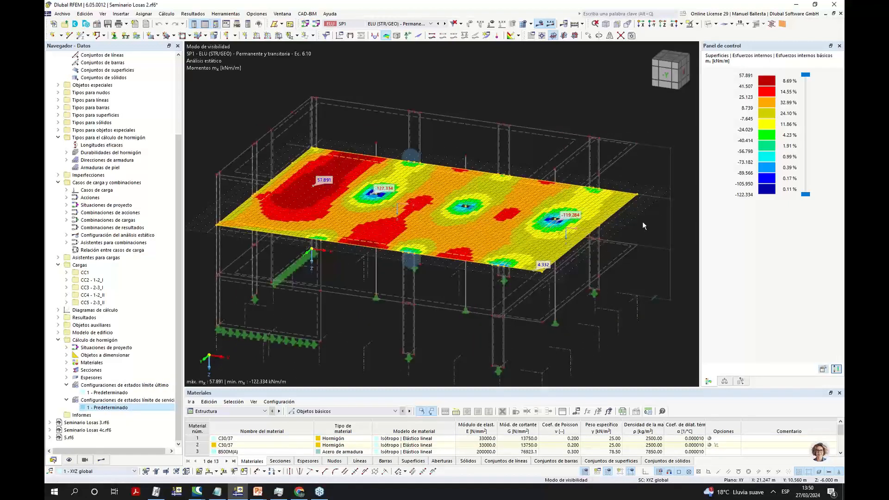
pyautogui.rightClick(471, 259)
pyautogui.moveTo(510, 299)
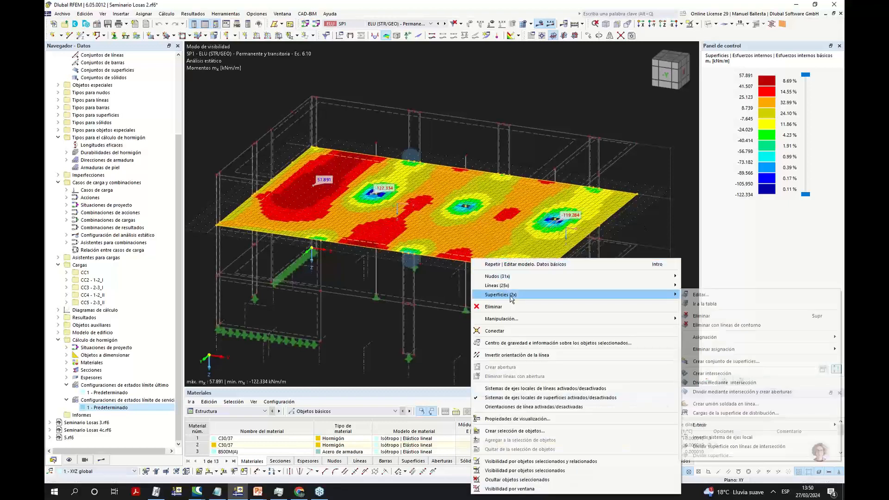
pyautogui.click(694, 295)
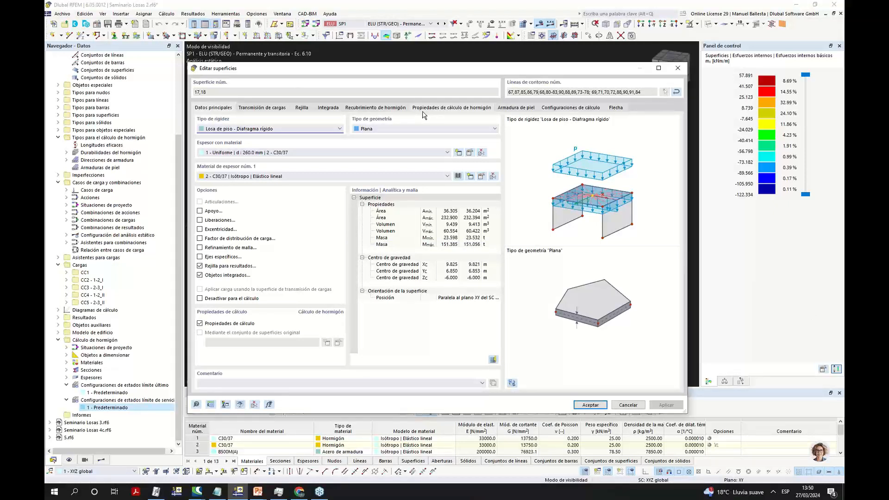
# Review the load transfer, grid and concrete cover settings of the two surfaces, including the user-defined cover option, without keeping it active.
pyautogui.click(268, 108)
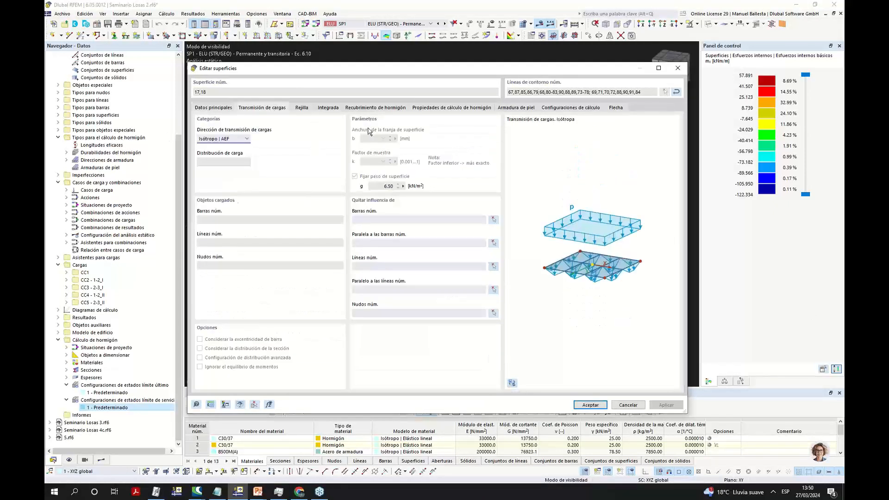
pyautogui.click(301, 108)
pyautogui.click(369, 108)
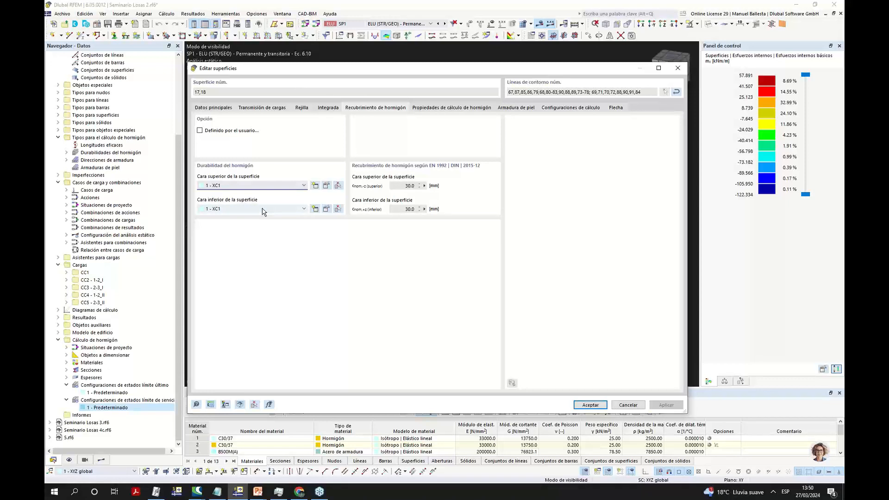
pyautogui.click(209, 130)
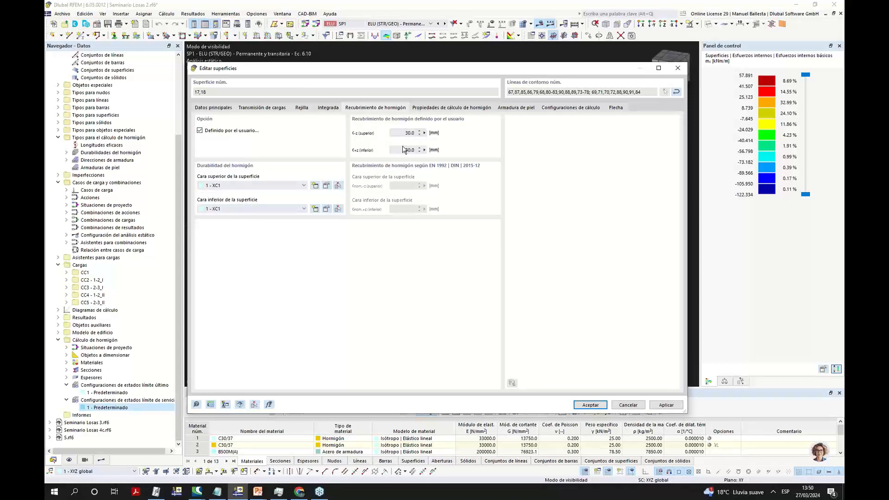
pyautogui.click(200, 130)
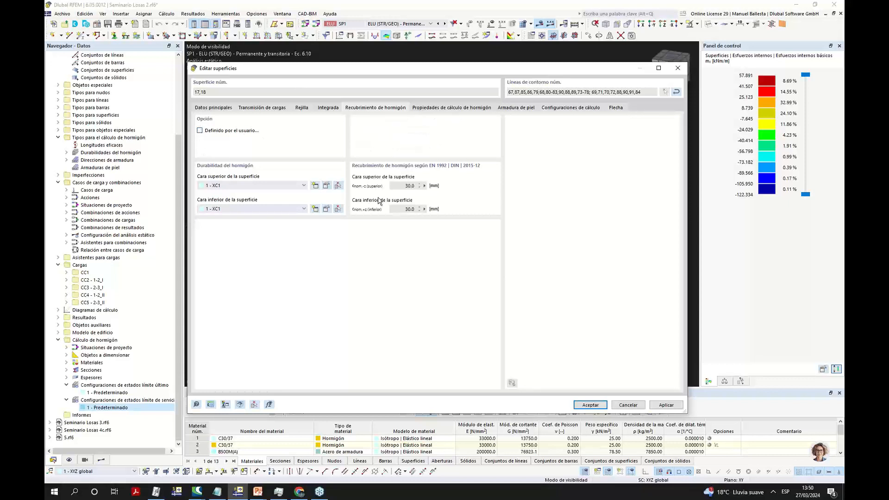
# Examine the carbonation and chloride exposure classes and the cover options of the XC1 concrete durability, leaving the definition unchanged.
pyautogui.click(326, 185)
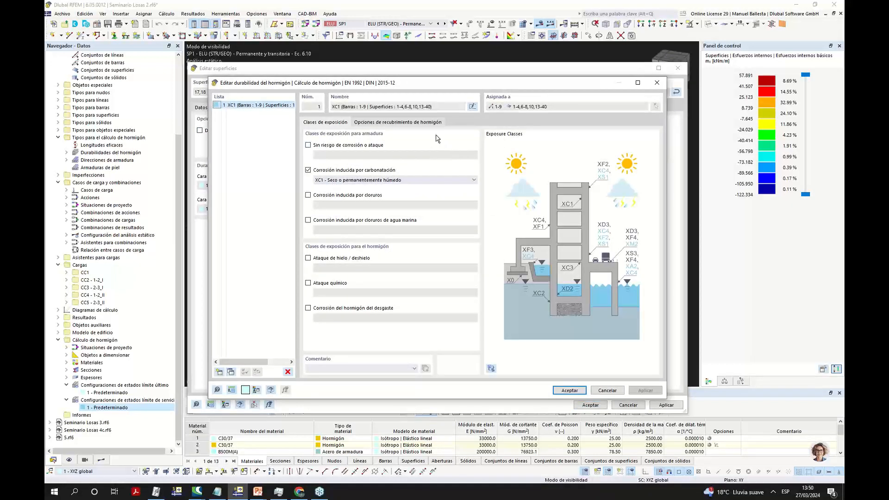
pyautogui.click(365, 181)
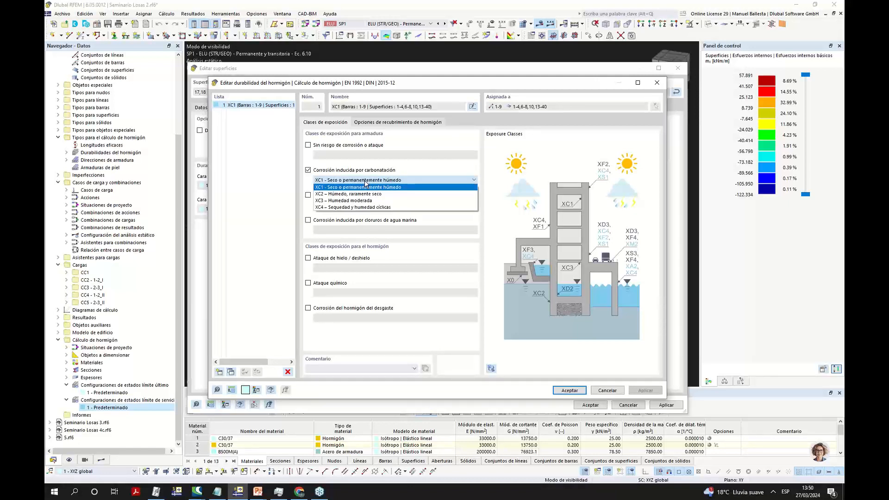
pyautogui.click(426, 166)
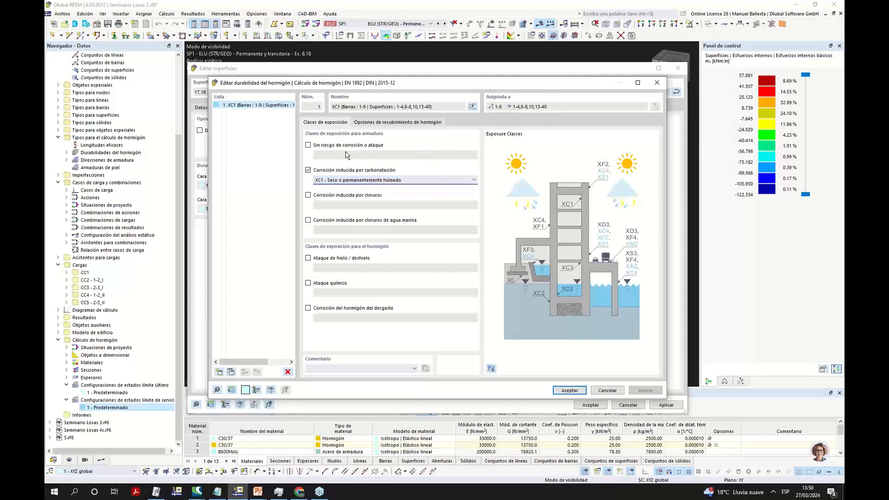
pyautogui.click(317, 196)
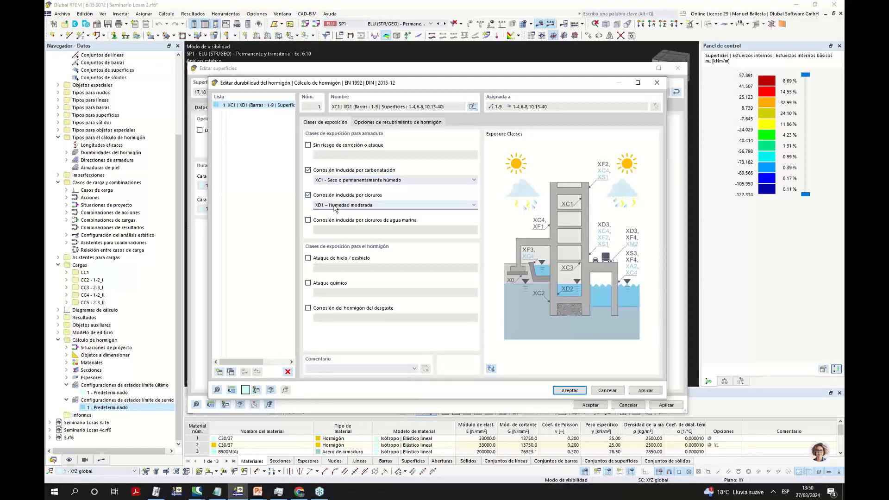
pyautogui.click(335, 205)
pyautogui.click(309, 195)
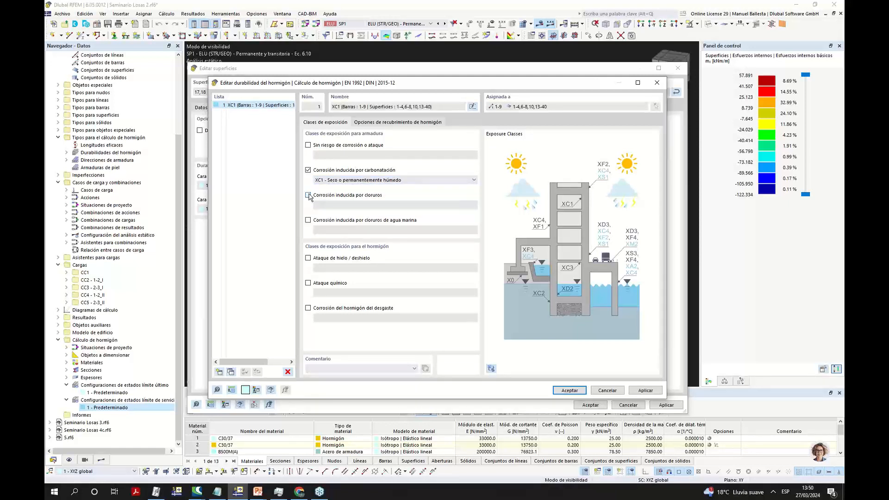
pyautogui.click(309, 195)
pyautogui.click(341, 205)
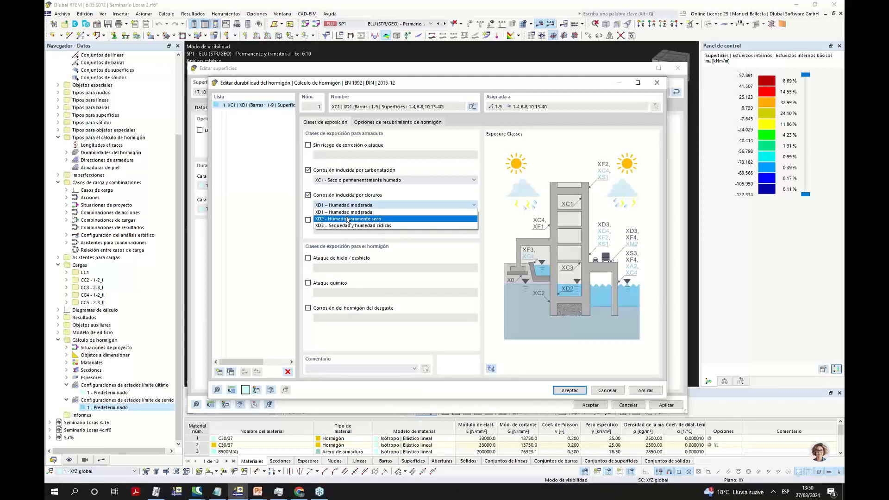
pyautogui.click(309, 195)
pyautogui.click(308, 195)
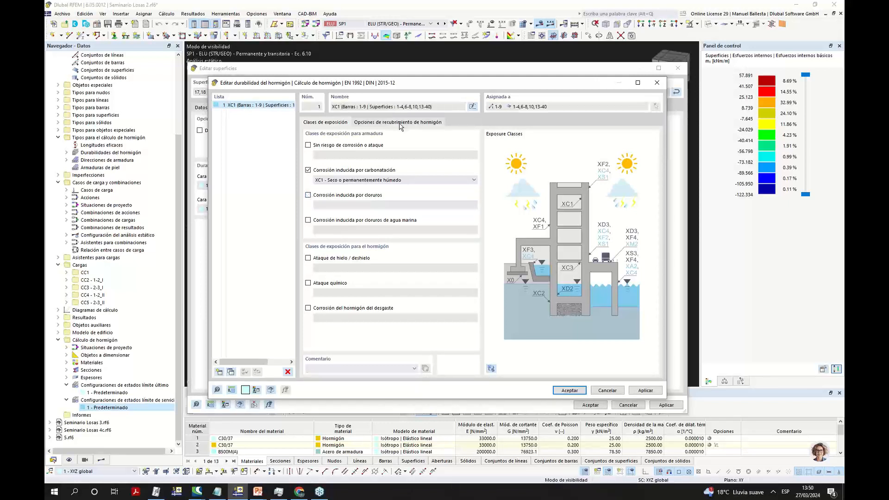
pyautogui.click(398, 122)
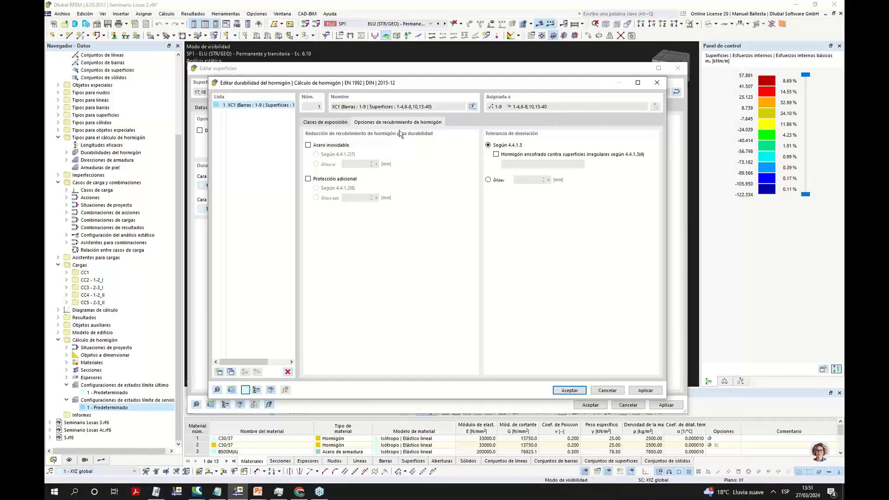
pyautogui.click(606, 390)
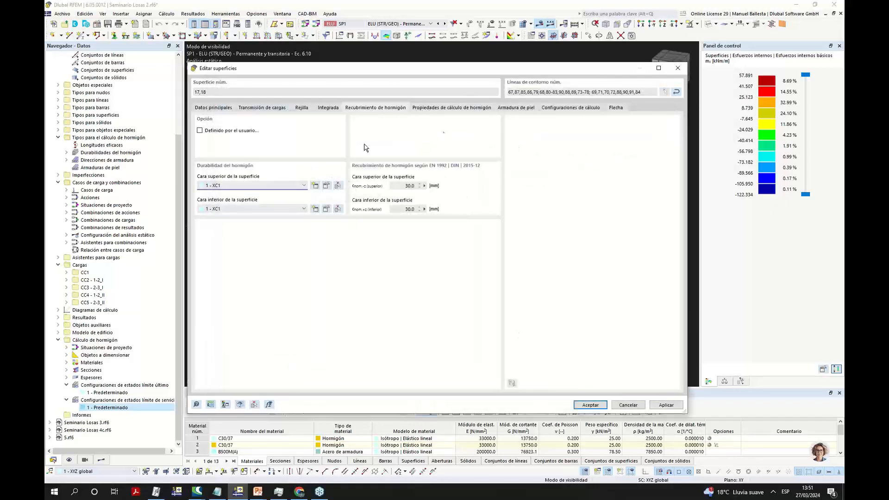
# Review the surfaces' reinforcement directions against the mx results and inspect the available direction types without changing them.
pyautogui.click(449, 108)
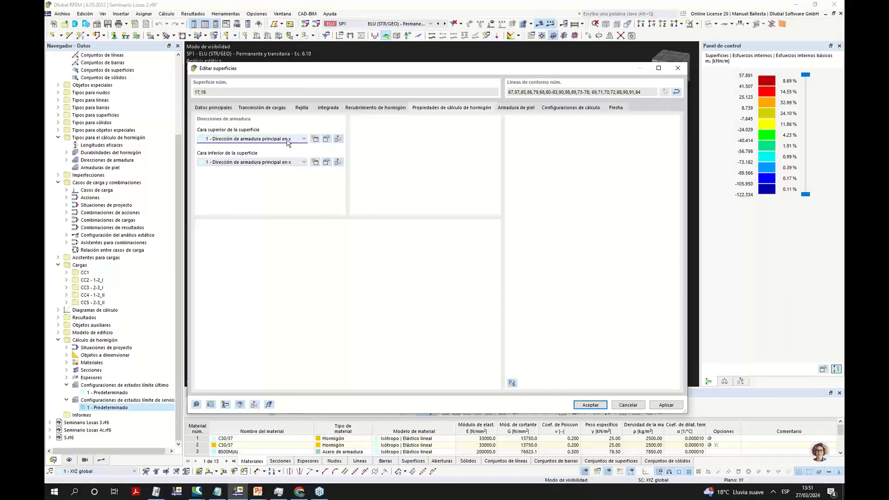
pyautogui.moveTo(466, 73); pyautogui.dragTo(441, 289)
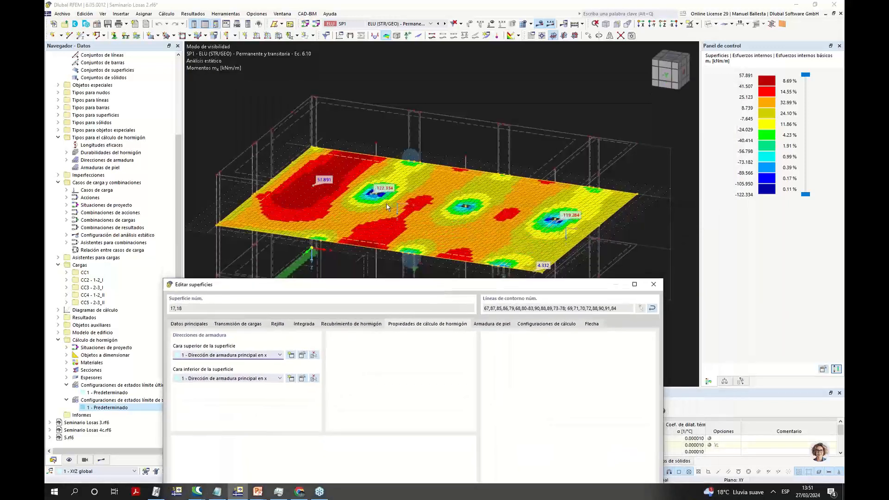
pyautogui.moveTo(389, 283); pyautogui.dragTo(418, 82)
pyautogui.click(334, 153)
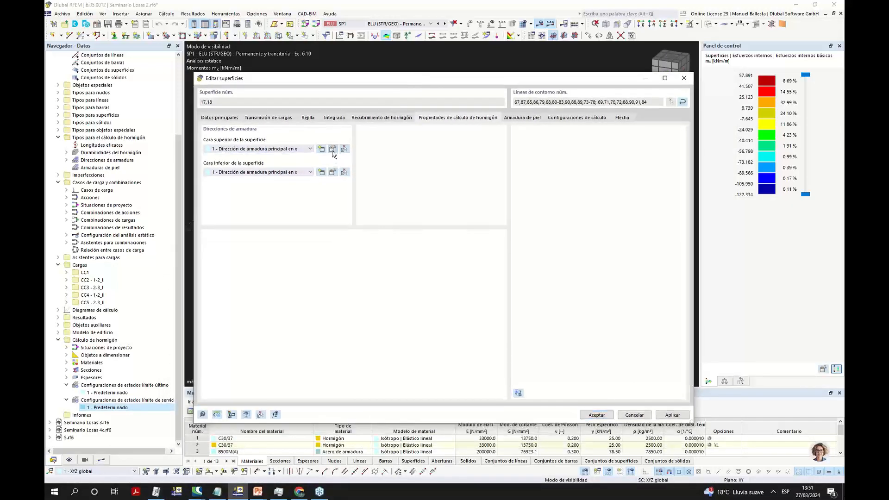
pyautogui.click(357, 168)
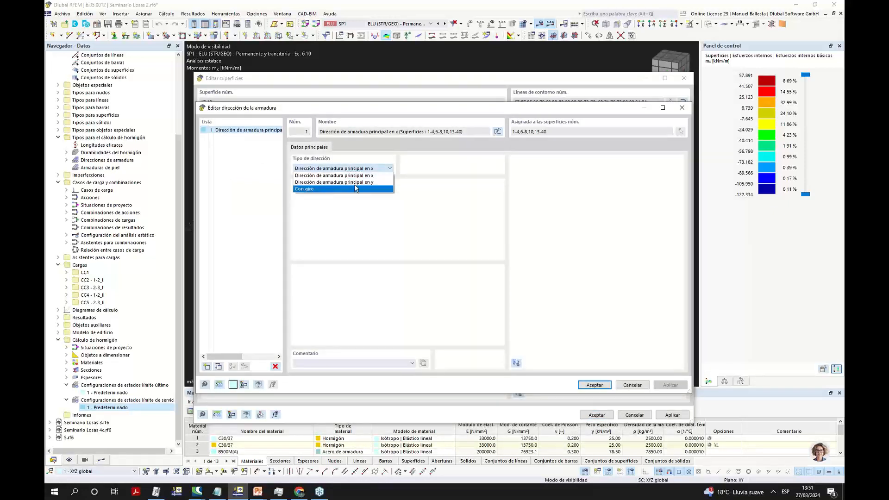
pyautogui.click(480, 176)
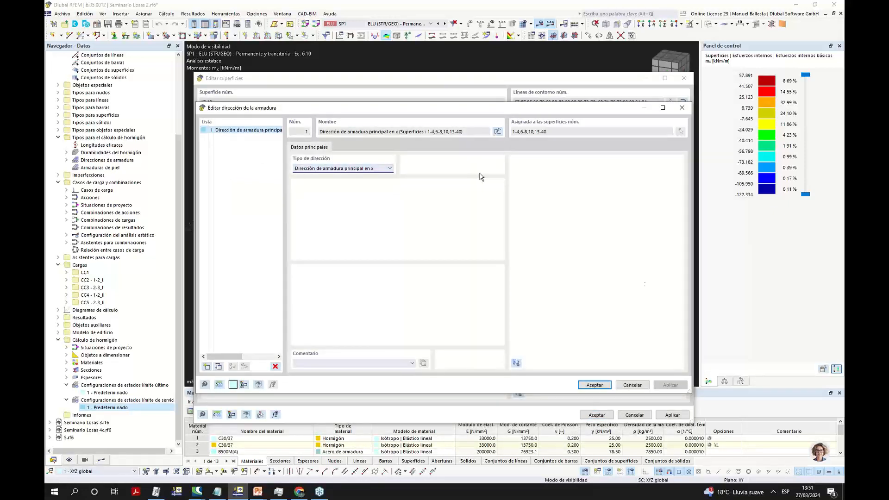
pyautogui.click(632, 385)
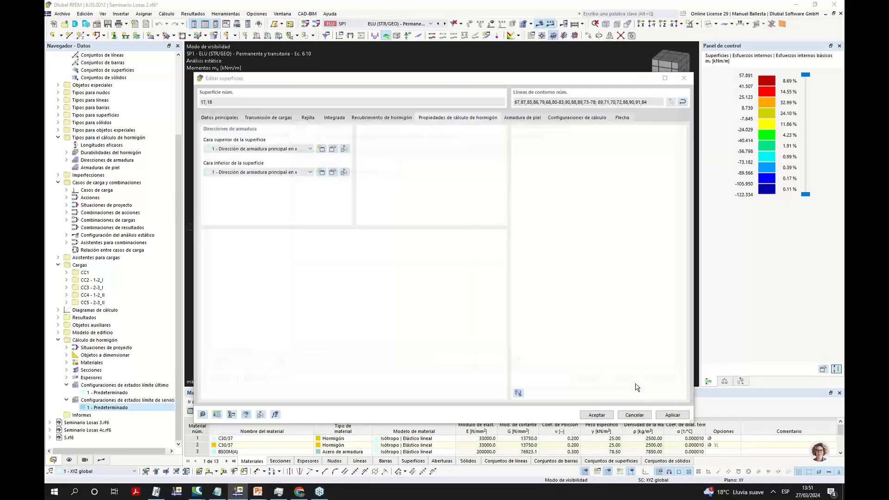
# Check the surface reinforcement list of surfaces 17 and 18 and accept the surface editing.
pyautogui.click(521, 118)
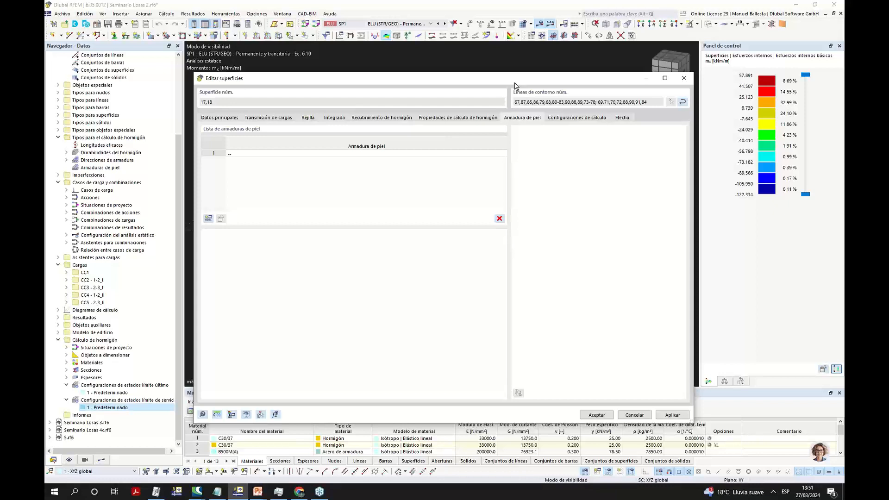
pyautogui.moveTo(516, 81); pyautogui.dragTo(518, 82)
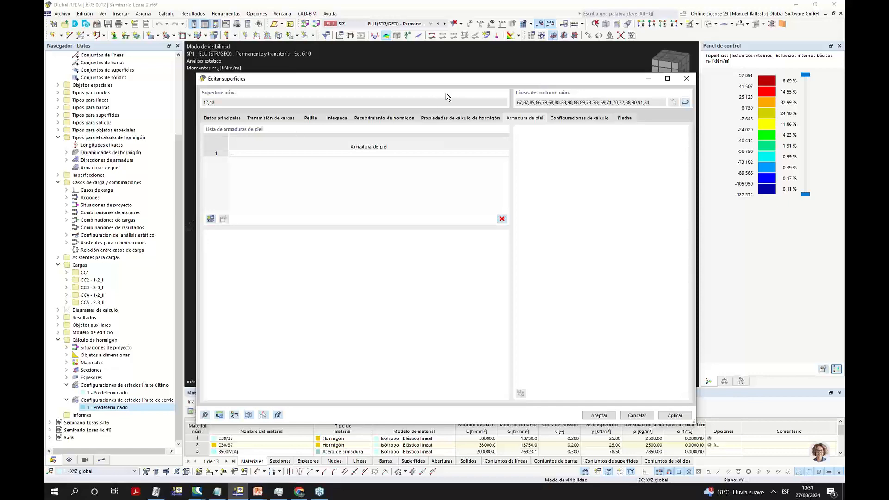
pyautogui.moveTo(455, 83); pyautogui.dragTo(478, 214)
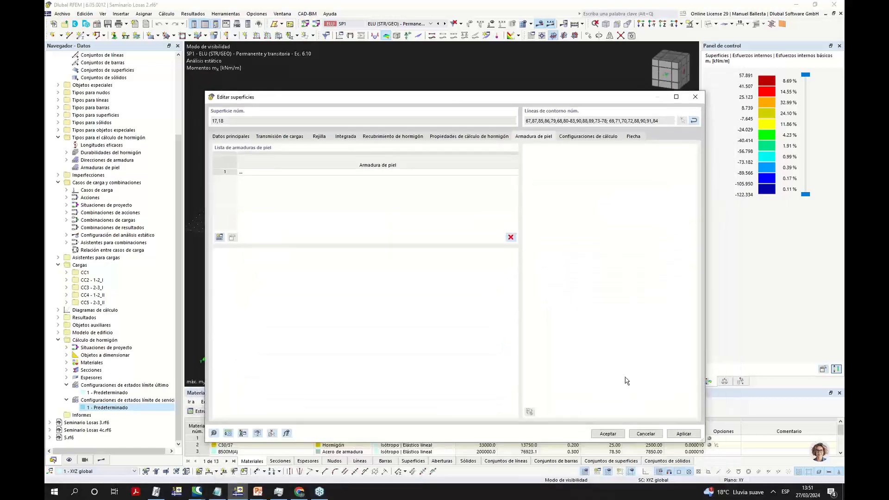
pyautogui.click(614, 433)
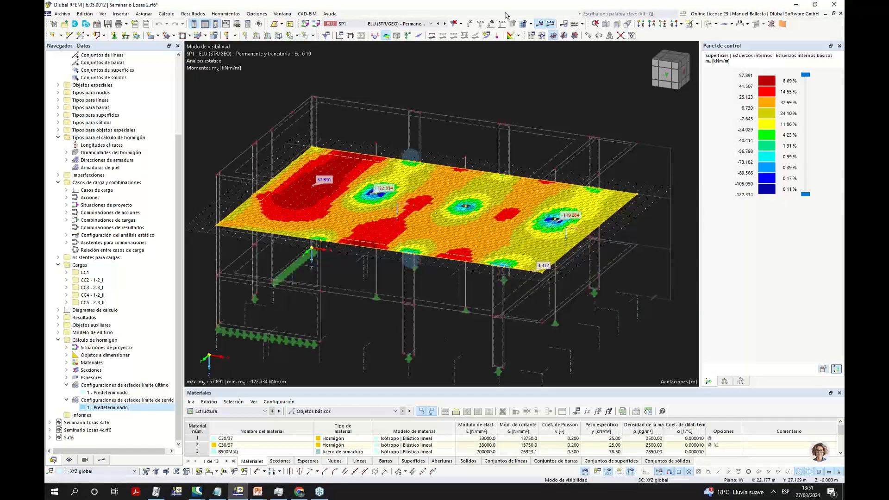
# Look through the display options for surface reinforcement among the types for concrete design, covering alignment, values, scheme and direction.
pyautogui.click(70, 460)
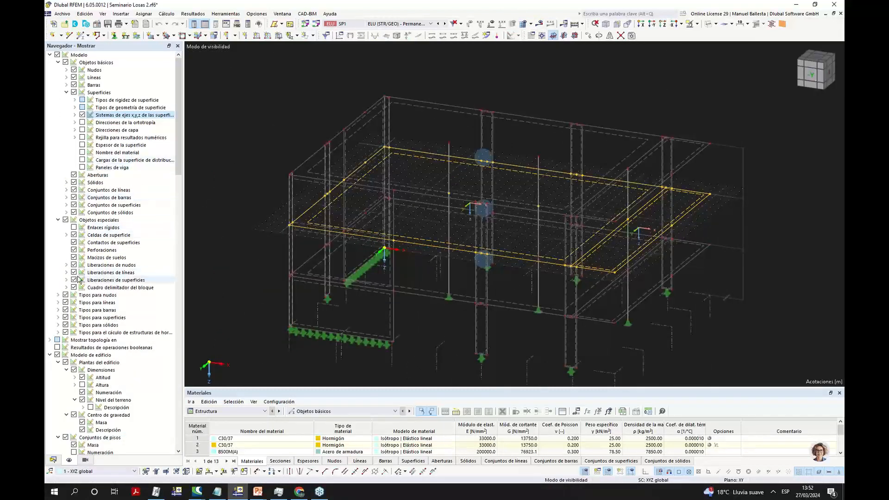
pyautogui.scroll(-4, 79, 283)
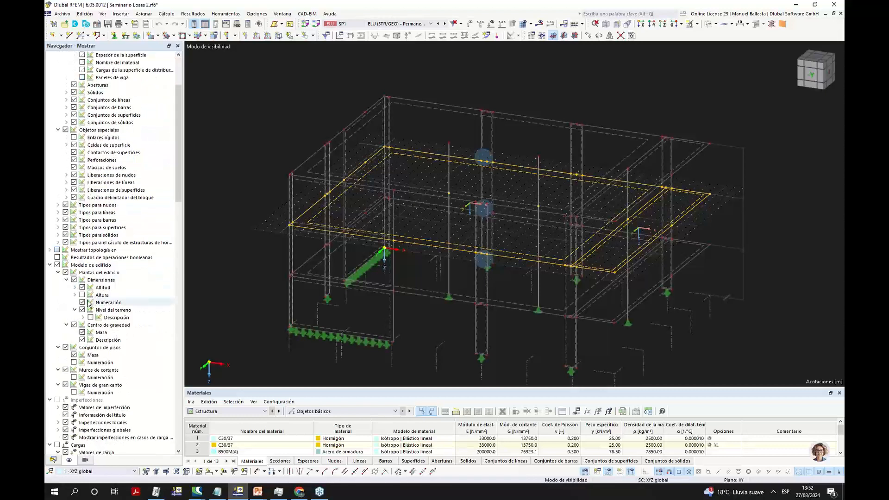
pyautogui.scroll(-1, 81, 289)
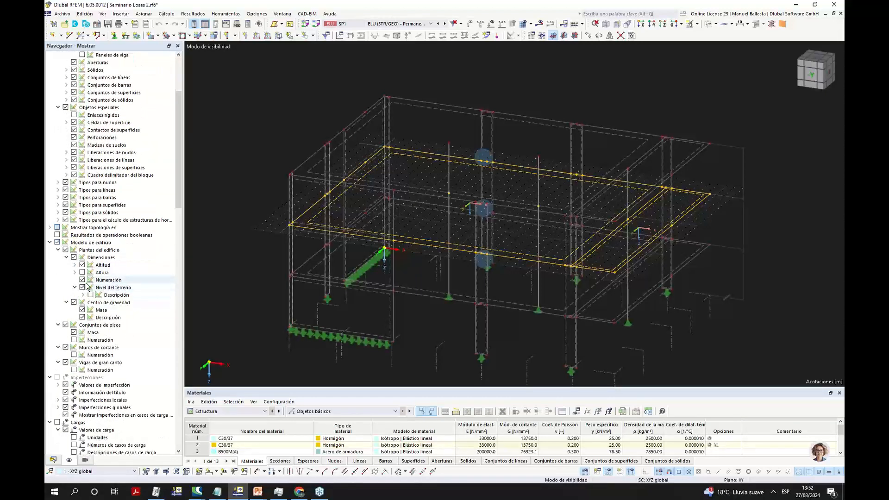
pyautogui.click(49, 242)
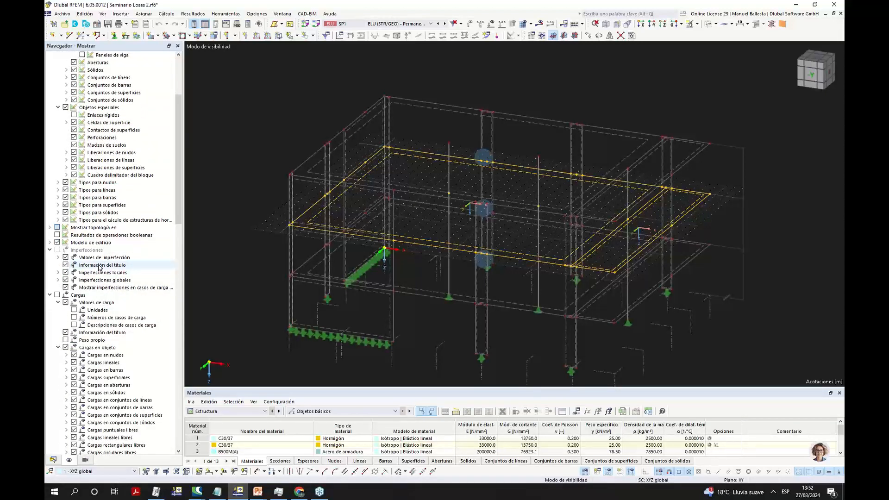
pyautogui.scroll(5, 98, 261)
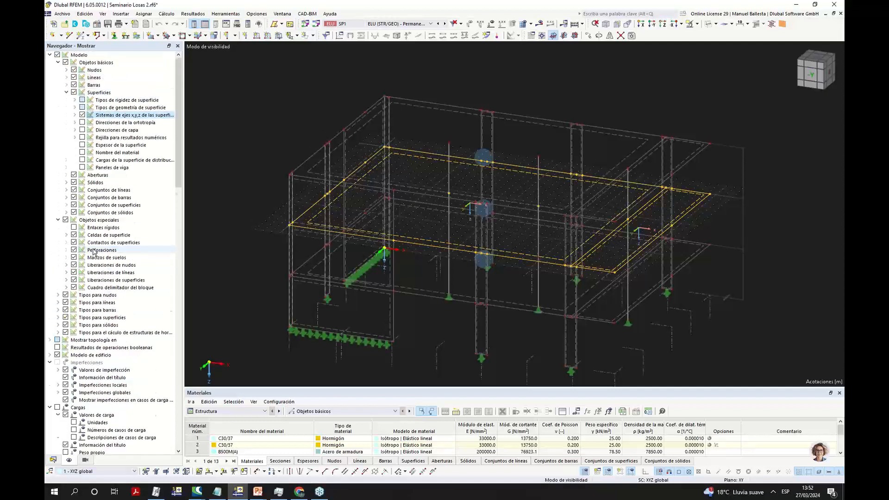
pyautogui.click(58, 333)
pyautogui.scroll(-4, 75, 324)
pyautogui.scroll(-2, 110, 327)
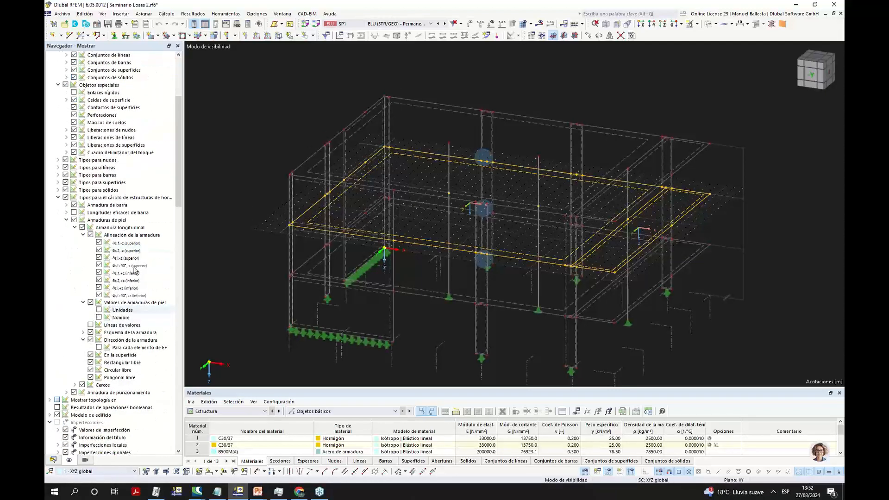
pyautogui.scroll(2, 108, 276)
pyautogui.scroll(-3, 108, 276)
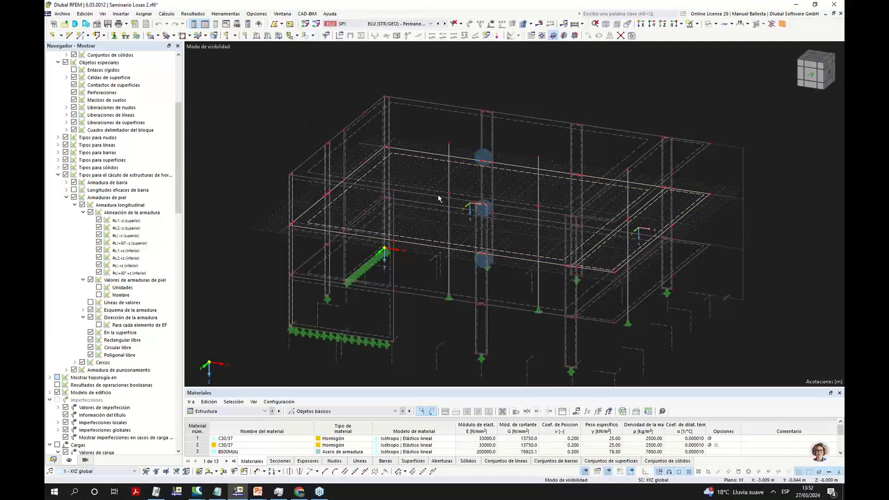
# Reopen the two slab surfaces for editing and create a new surface reinforcement for them.
pyautogui.moveTo(687, 255); pyautogui.dragTo(696, 193, button='middle')
pyautogui.scroll(-3, 689, 194)
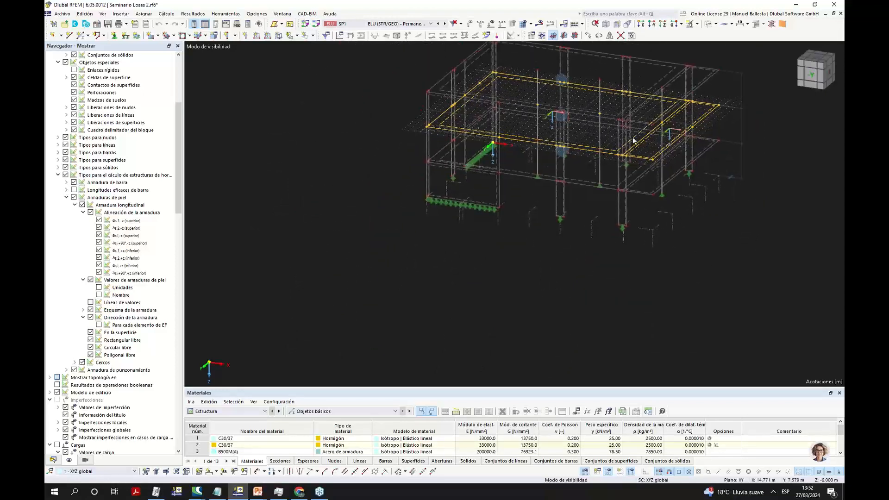
pyautogui.doubleClick(601, 144)
pyautogui.moveTo(516, 101); pyautogui.dragTo(517, 187)
pyautogui.click(532, 223)
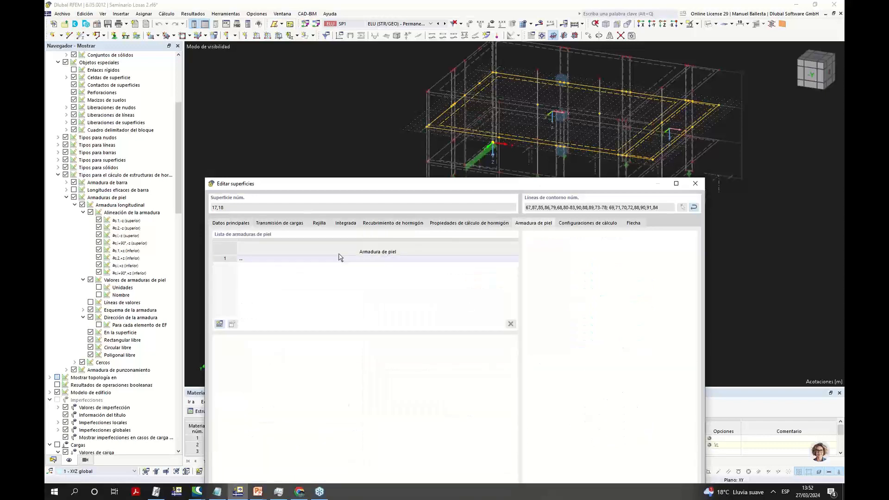
pyautogui.click(280, 260)
pyautogui.click(220, 327)
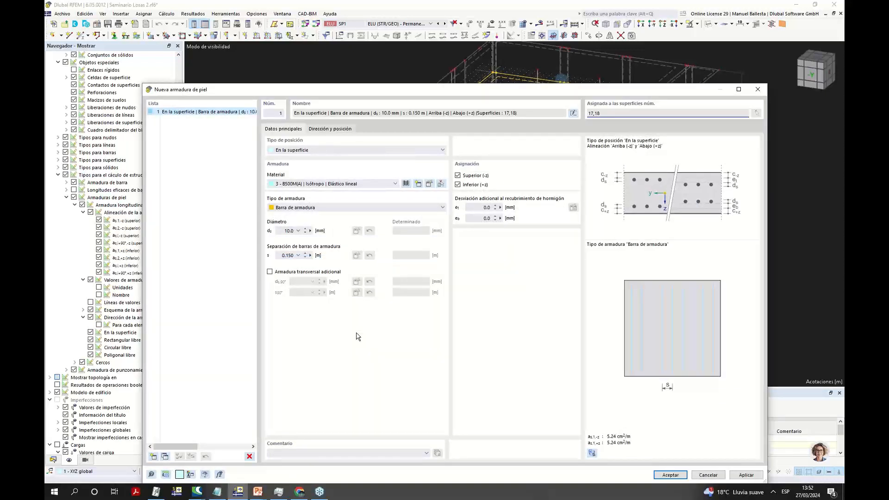
# Activate additional transverse reinforcement, set the bar spacing to 0.120 m in both directions, and open the reinforcement's direction and position settings.
pyautogui.click(270, 272)
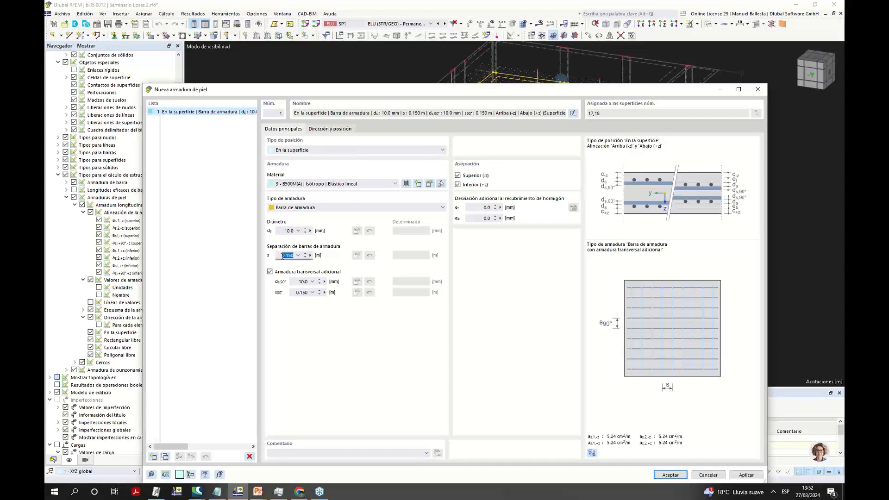
pyautogui.click(285, 231)
pyautogui.click(296, 293)
pyautogui.write('0.')
pyautogui.click(300, 280)
pyautogui.click(330, 129)
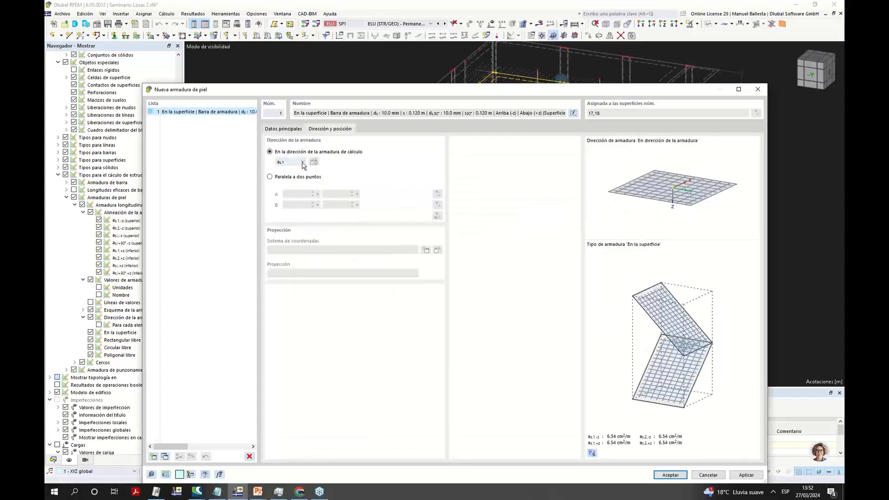
# Return to the reinforcement's main data, accept the surface reinforcement for surfaces 17 and 18, and accept the surface editing.
pyautogui.click(285, 130)
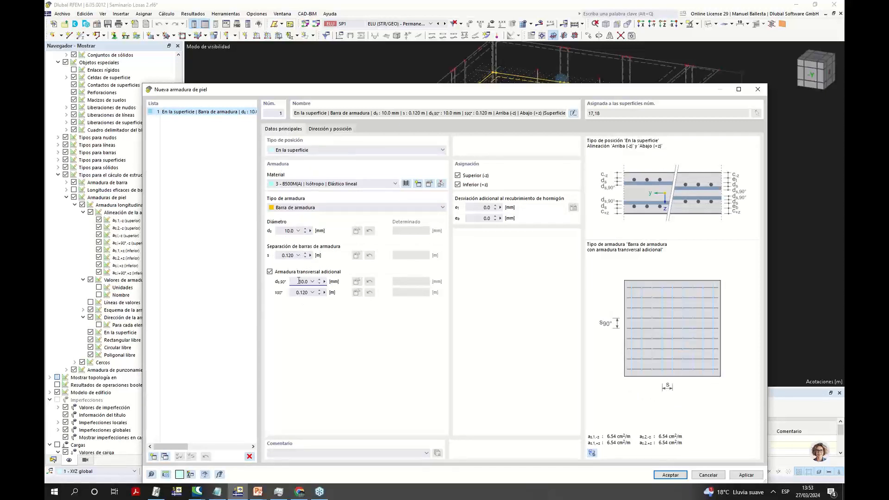
pyautogui.moveTo(567, 90); pyautogui.dragTo(451, 212)
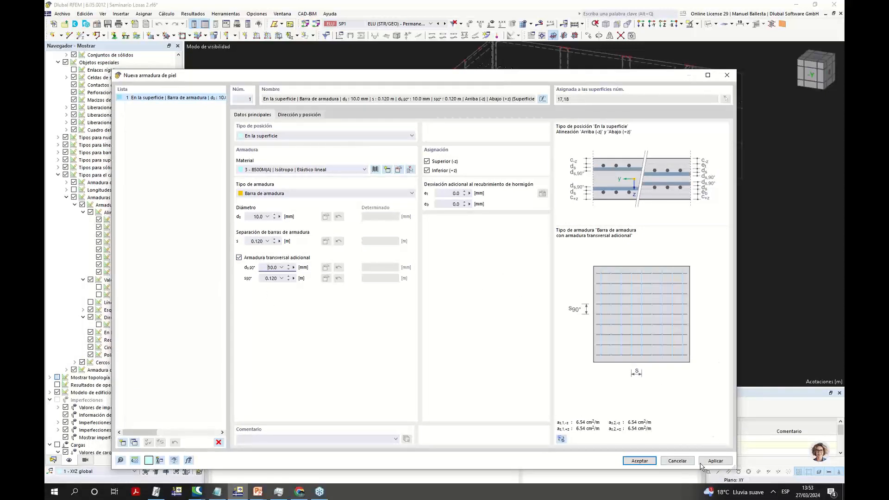
pyautogui.click(639, 461)
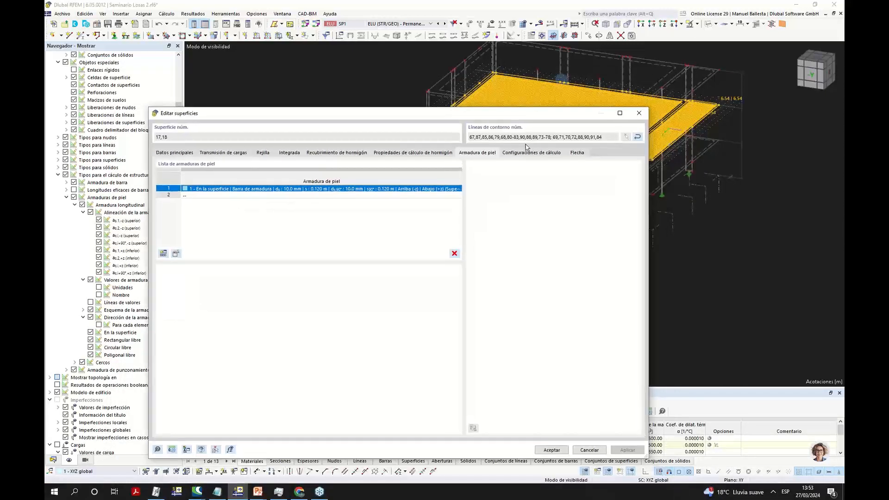
pyautogui.click(559, 447)
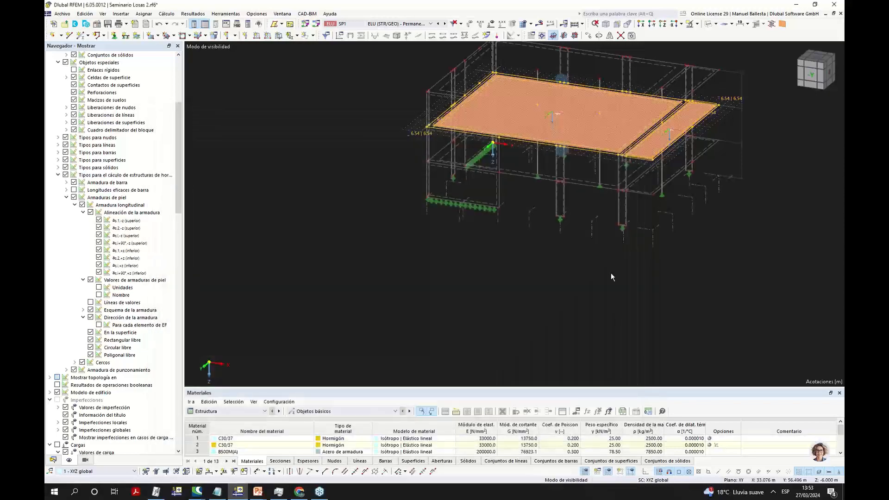
# Examine the reinforcement mesh and its area labels on the two slab surfaces, including the slab's outer corner.
pyautogui.moveTo(611, 274); pyautogui.dragTo(608, 295, button='middle')
pyautogui.scroll(5, 656, 139)
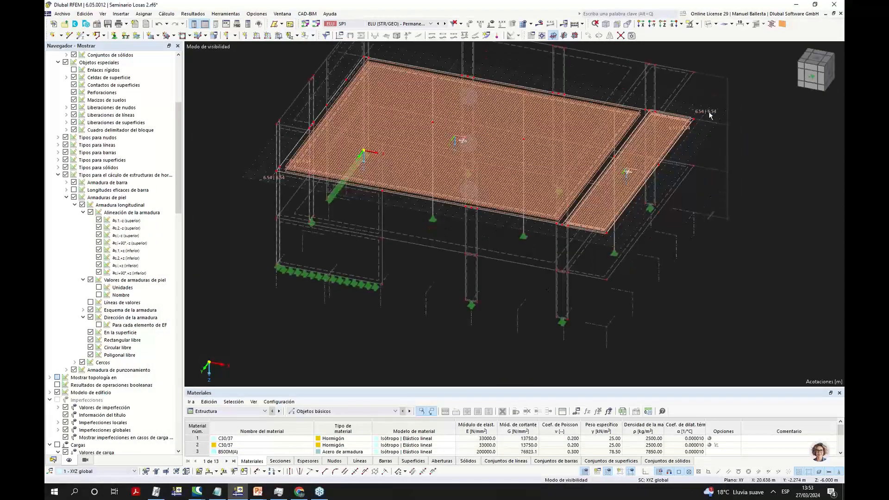
pyautogui.scroll(3, 656, 139)
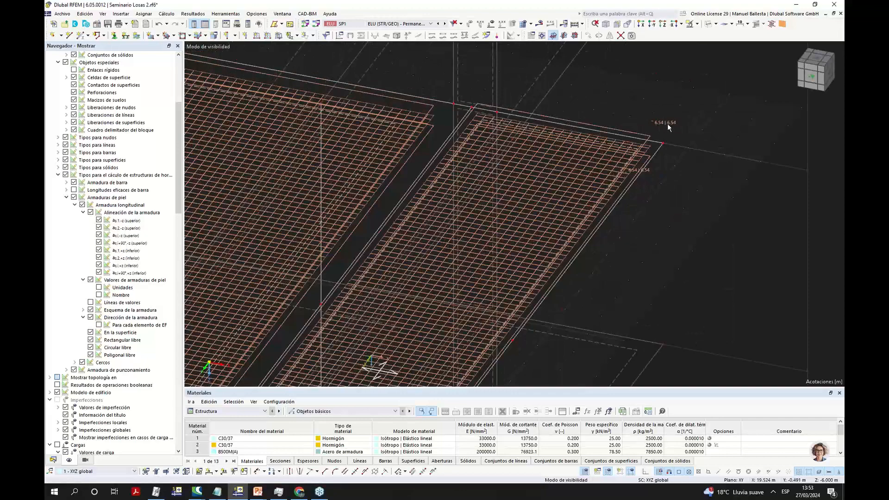
pyautogui.scroll(3, 662, 119)
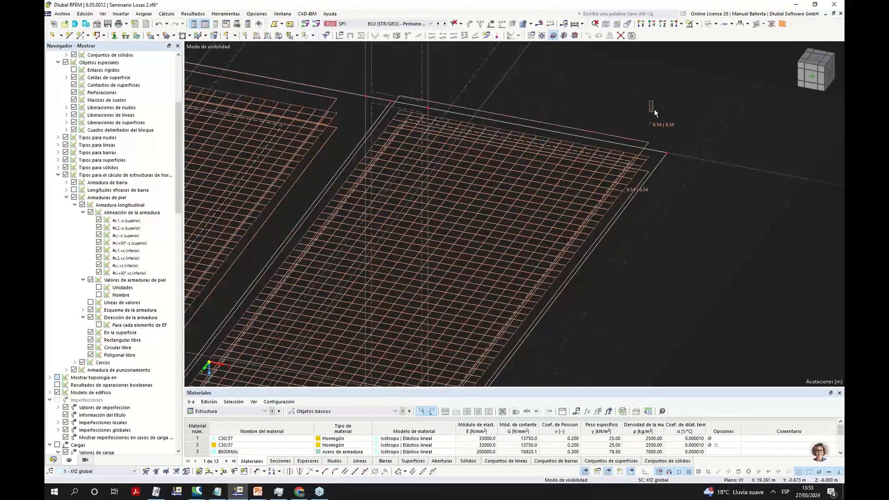
pyautogui.scroll(-8, 646, 105)
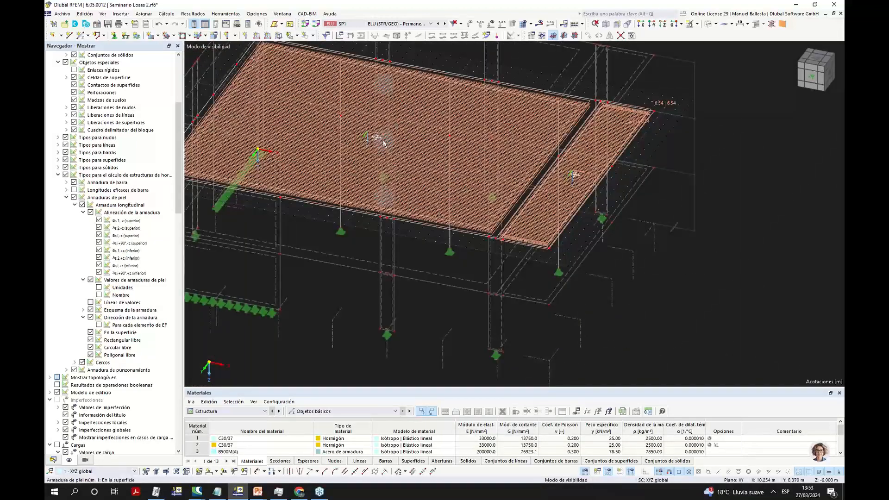
pyautogui.scroll(3, 366, 143)
pyautogui.scroll(-2, 368, 146)
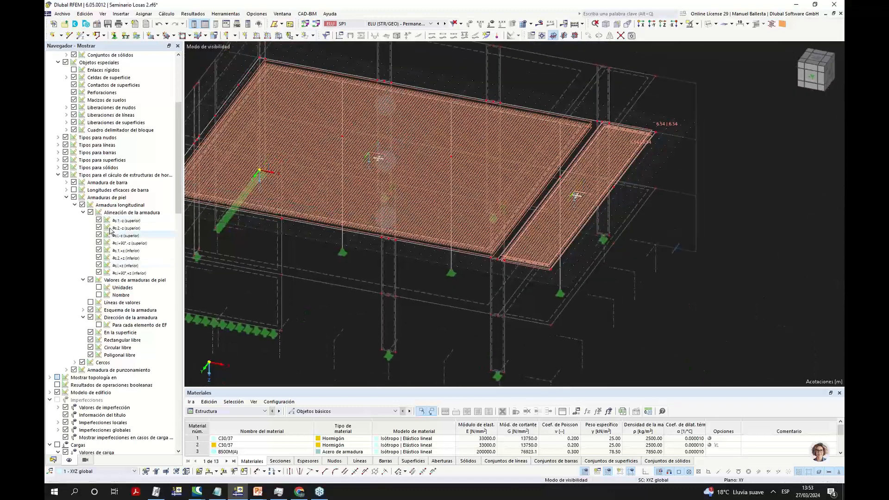
# Hide the bottom (+z) reinforcement in directions 2, i and i+90° and inspect the remaining mesh on the slab.
pyautogui.click(99, 259)
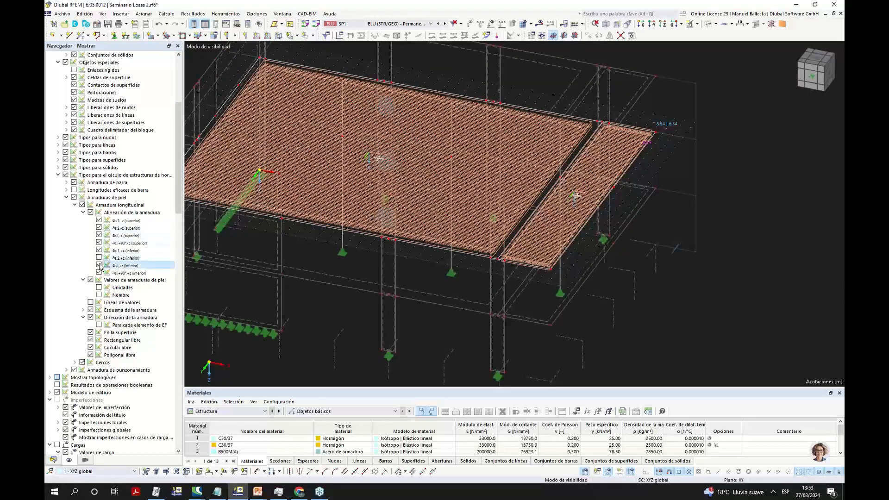
pyautogui.click(99, 273)
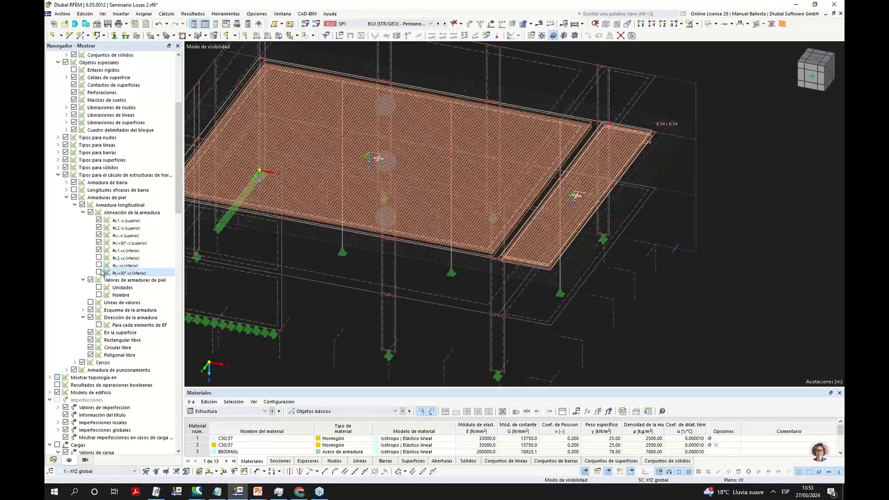
pyautogui.scroll(6, 658, 135)
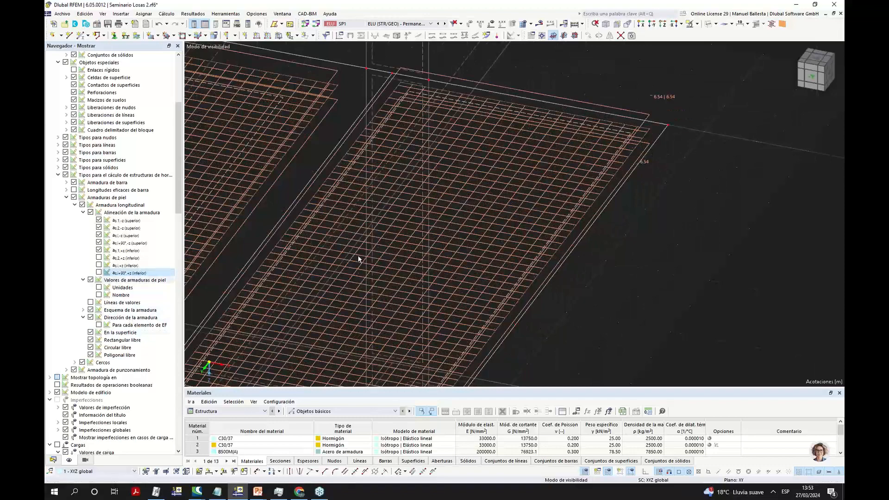
pyautogui.scroll(4, 672, 111)
pyautogui.scroll(-4, 671, 112)
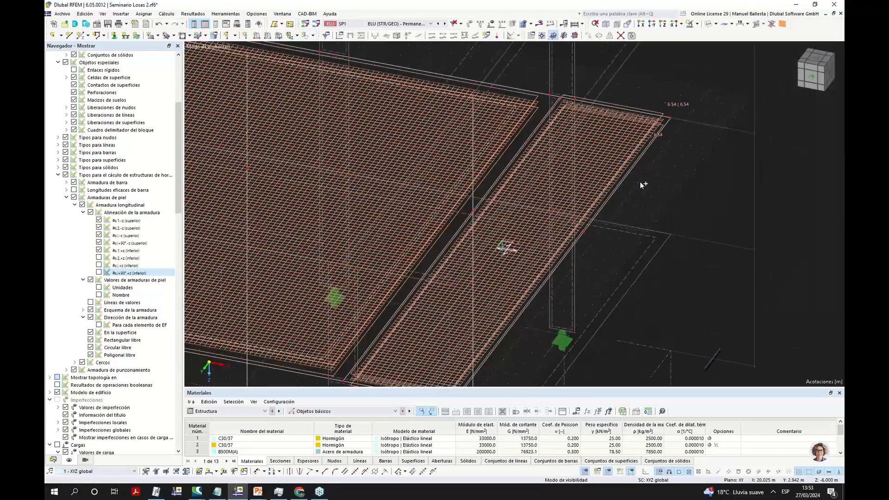
# Hide the top reinforcement in directions 2, i and i+90° and the bottom direction 1, keeping only as,1,-z (superior) displayed.
pyautogui.click(99, 228)
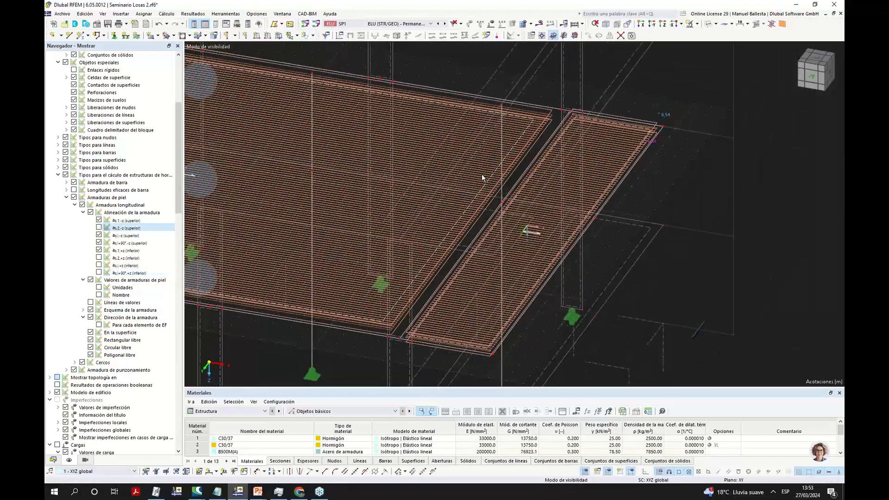
pyautogui.scroll(-3, 482, 177)
pyautogui.click(99, 235)
pyautogui.click(99, 243)
pyautogui.click(99, 250)
pyautogui.scroll(-2, 410, 174)
pyautogui.moveTo(427, 174); pyautogui.dragTo(455, 179, button='middle')
pyautogui.scroll(2, 513, 305)
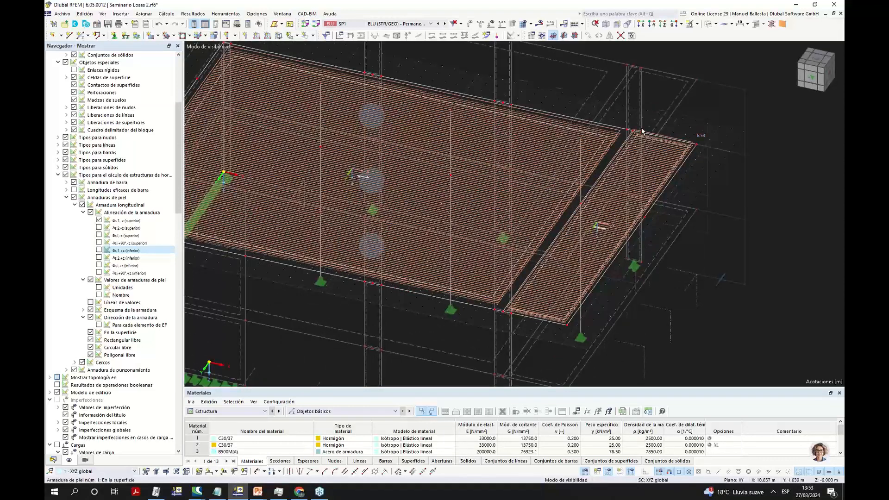
# Open the slab's surface reinforcement from the model, check its bar diameter and spacing, and close it without changes.
pyautogui.scroll(-3, 649, 153)
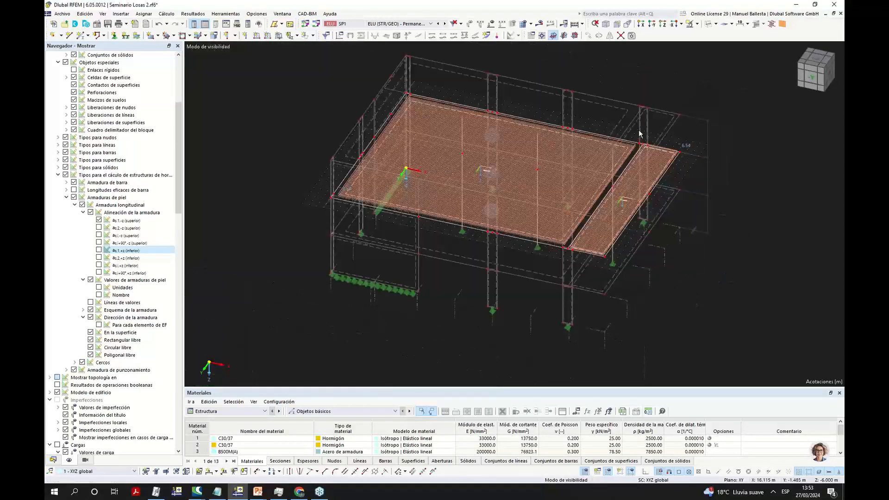
pyautogui.scroll(3, 597, 251)
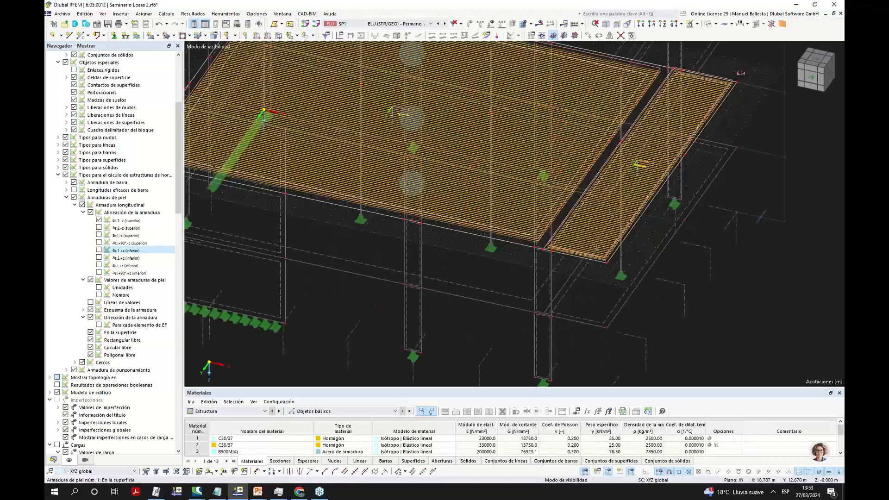
pyautogui.doubleClick(597, 250)
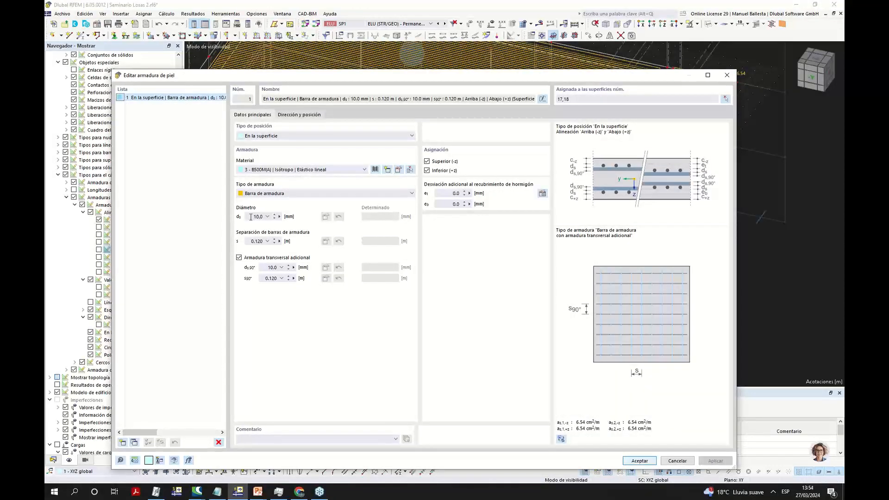
pyautogui.click(677, 461)
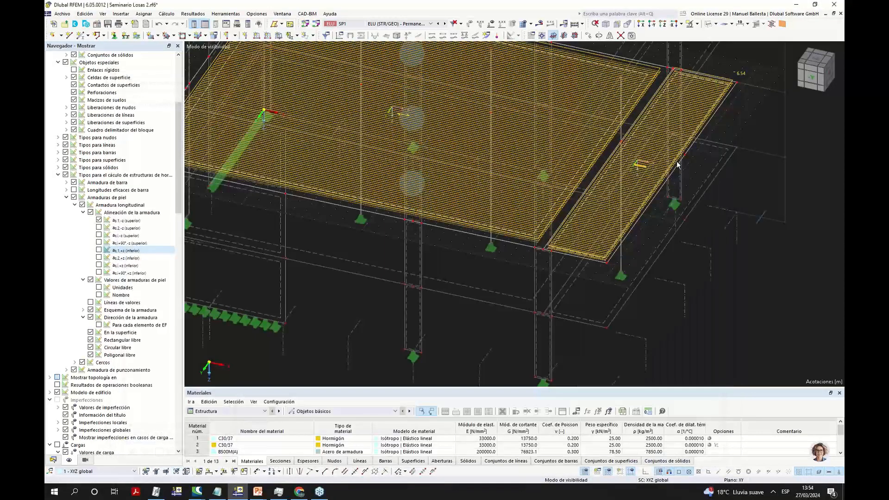
# Compare the top reinforcement in both directions with the bottom direction 2, leaving all reinforcement alignments hidden.
pyautogui.click(99, 227)
pyautogui.scroll(-3, 408, 228)
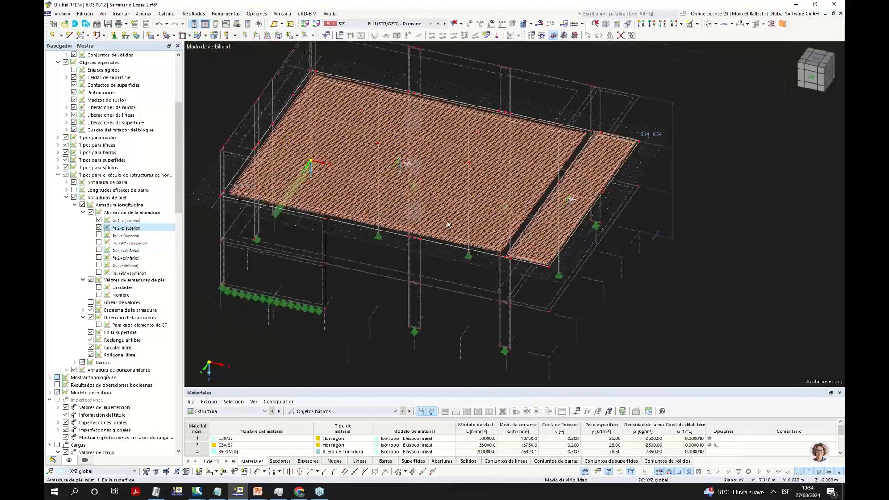
pyautogui.click(99, 221)
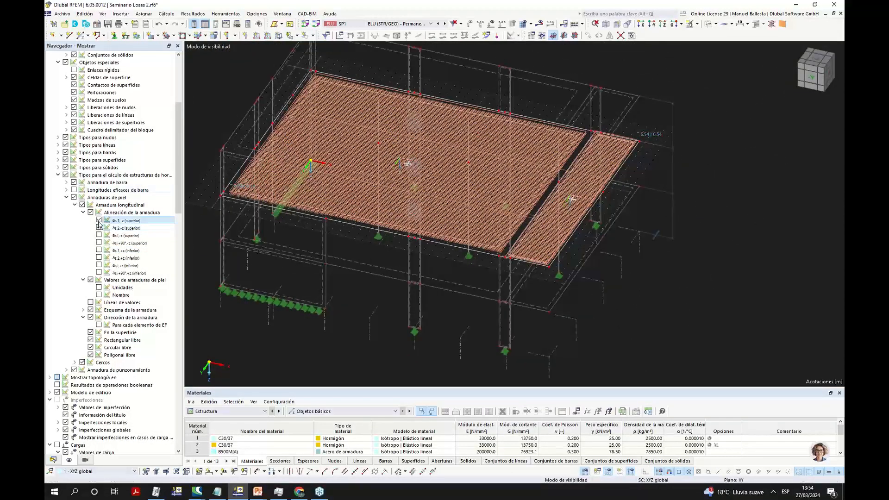
pyautogui.click(98, 227)
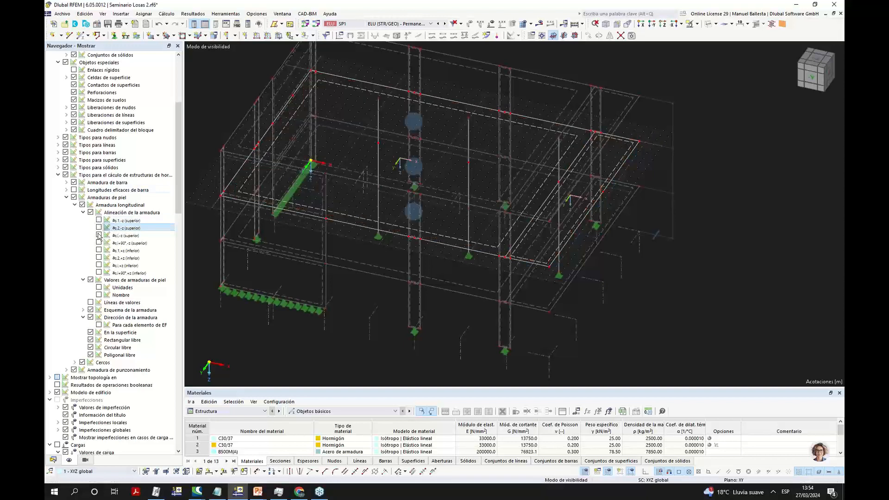
pyautogui.click(99, 259)
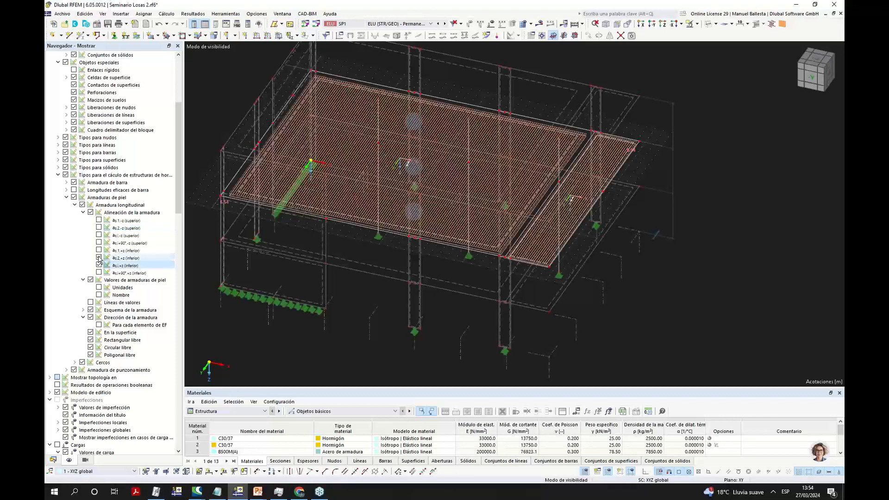
pyautogui.click(99, 258)
# Select load combination CO1 (1.35G) and display its surface results on the slab.
pyautogui.scroll(-2, 278, 241)
pyautogui.scroll(5, 273, 220)
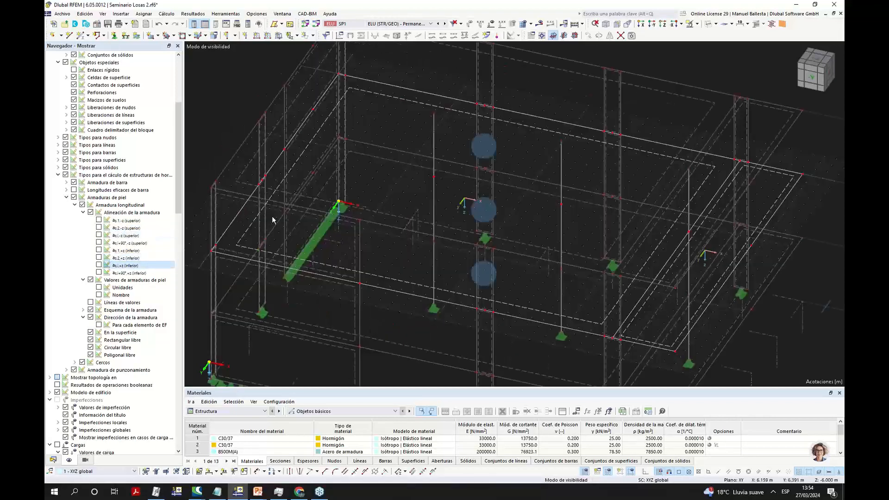
pyautogui.scroll(1, 273, 220)
pyautogui.scroll(-3, 361, 223)
pyautogui.keyDown('ctrl'); pyautogui.moveTo(439, 226); pyautogui.dragTo(438, 221, button='middle'); pyautogui.keyUp('ctrl')
pyautogui.scroll(4, 129, 182)
pyautogui.click(398, 24)
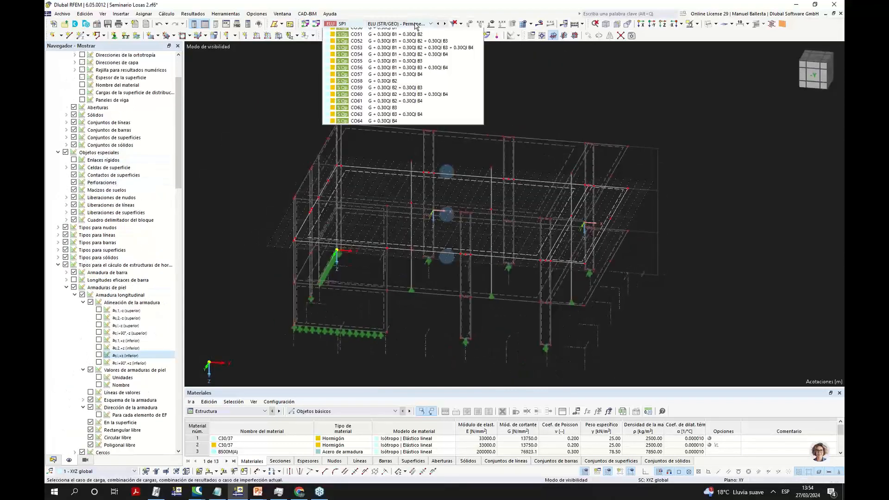
pyautogui.click(400, 83)
pyautogui.scroll(1, 596, 123)
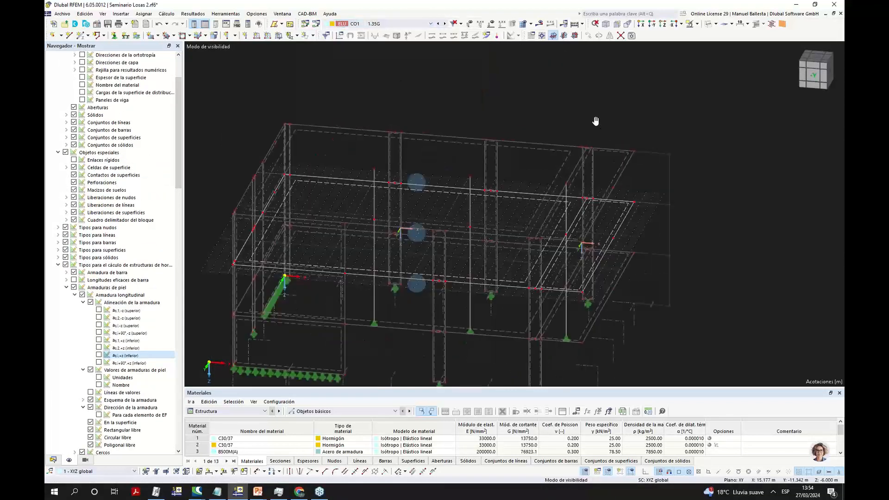
pyautogui.keyDown('ctrl'); pyautogui.moveTo(596, 121); pyautogui.dragTo(578, 118, button='middle'); pyautogui.keyUp('ctrl')
pyautogui.click(541, 24)
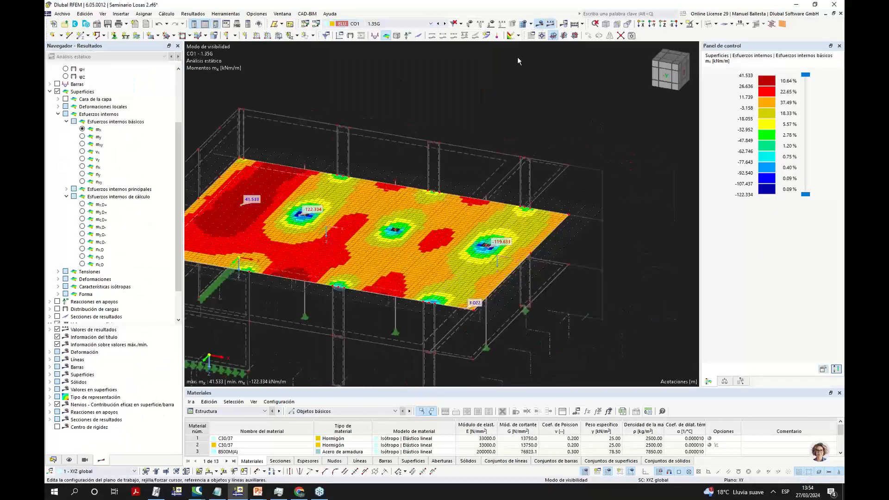
# Look through the display and results settings, collapse the surface results, and check the storey analysis option Pisos | Cálculo 2D local.
pyautogui.click(70, 460)
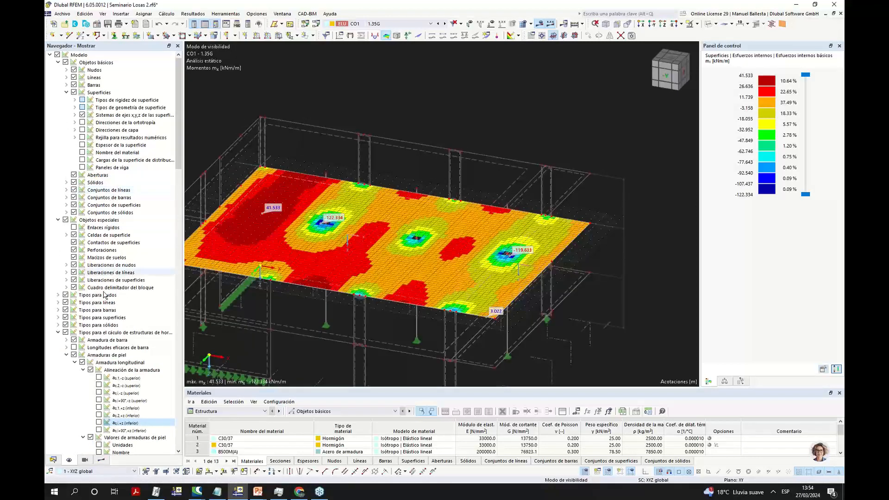
pyautogui.scroll(-4, 108, 287)
pyautogui.click(101, 460)
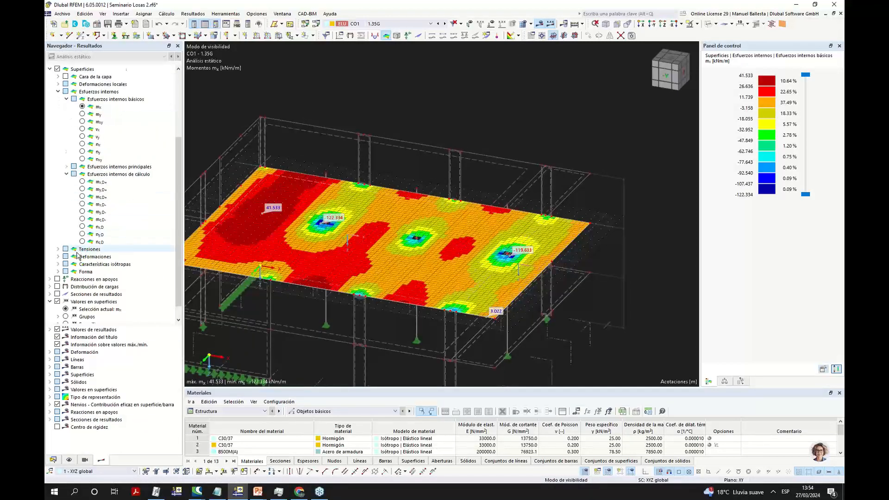
pyautogui.scroll(4, 69, 185)
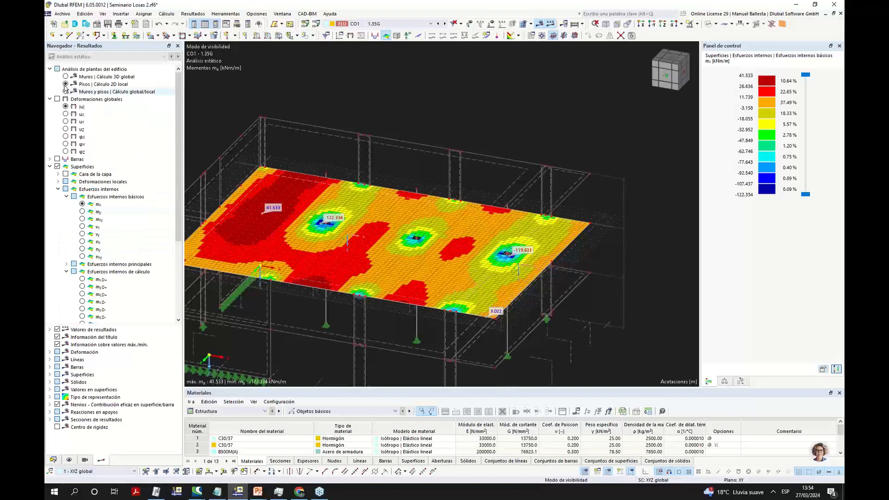
pyautogui.click(49, 166)
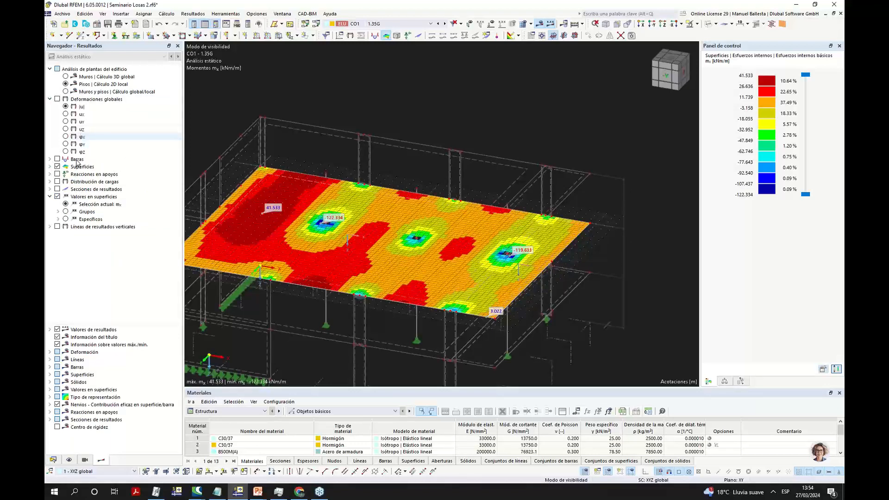
pyautogui.click(363, 25)
pyautogui.click(605, 128)
pyautogui.scroll(-2, 565, 127)
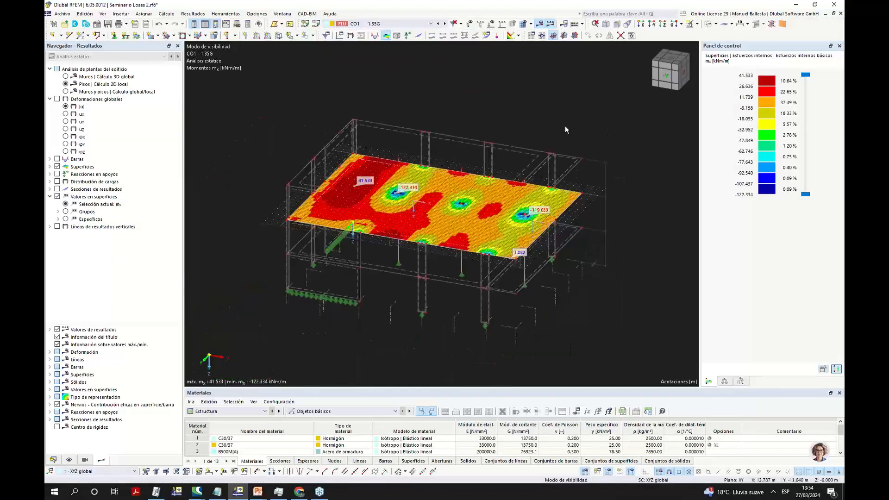
pyautogui.scroll(2, 420, 193)
pyautogui.click(66, 84)
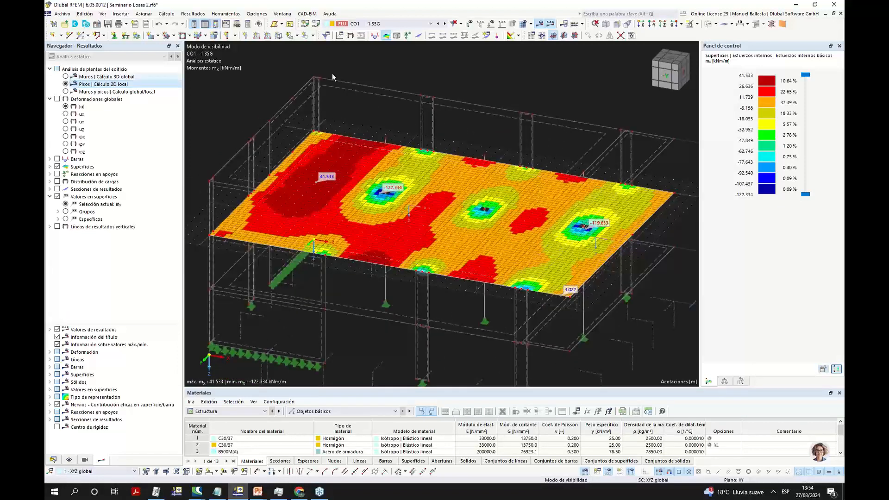
# Restore the visibility of the whole building and display the distribution surface loads (Cargas de la superficie de distribución).
pyautogui.click(697, 24)
pyautogui.click(708, 95)
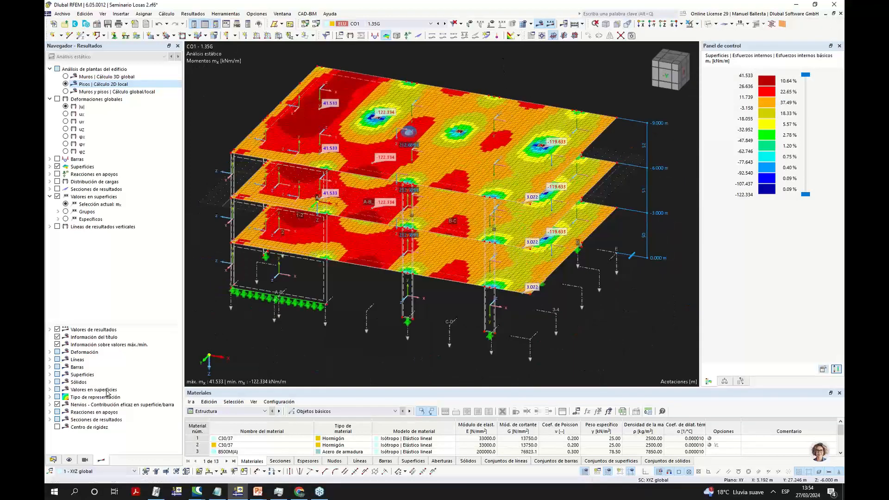
pyautogui.click(69, 460)
pyautogui.click(66, 92)
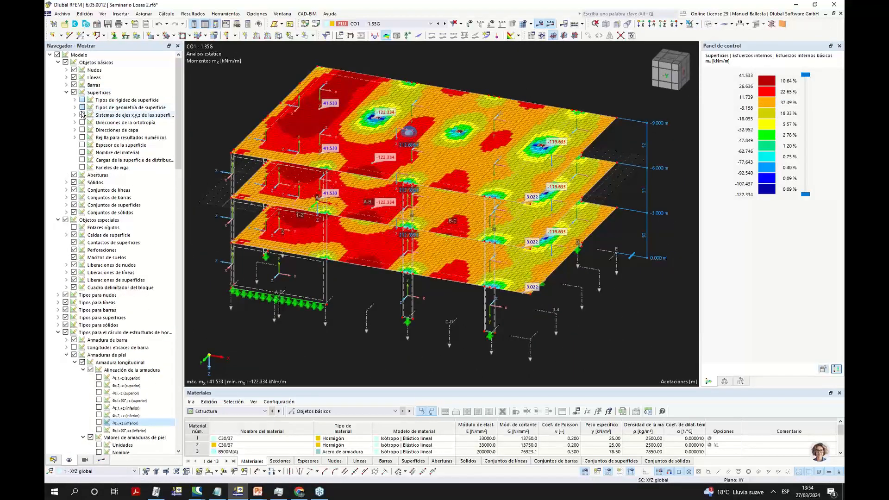
pyautogui.scroll(-5, 114, 297)
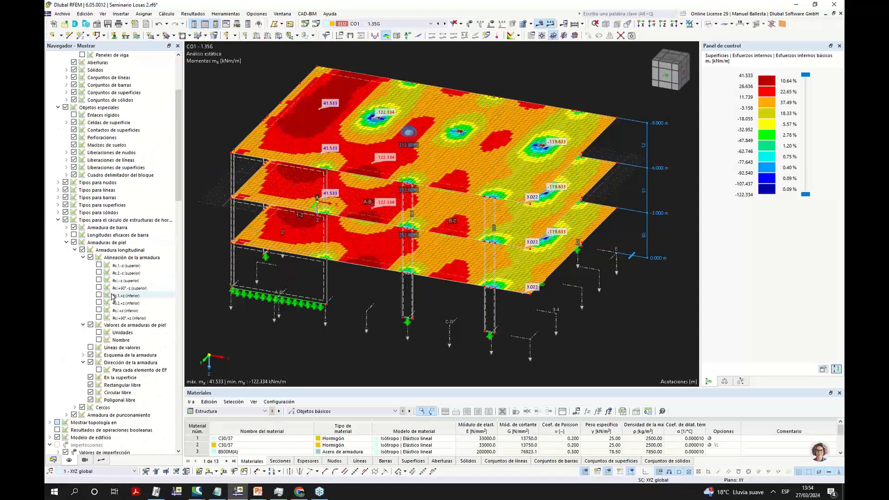
pyautogui.scroll(-4, 111, 294)
pyautogui.click(50, 347)
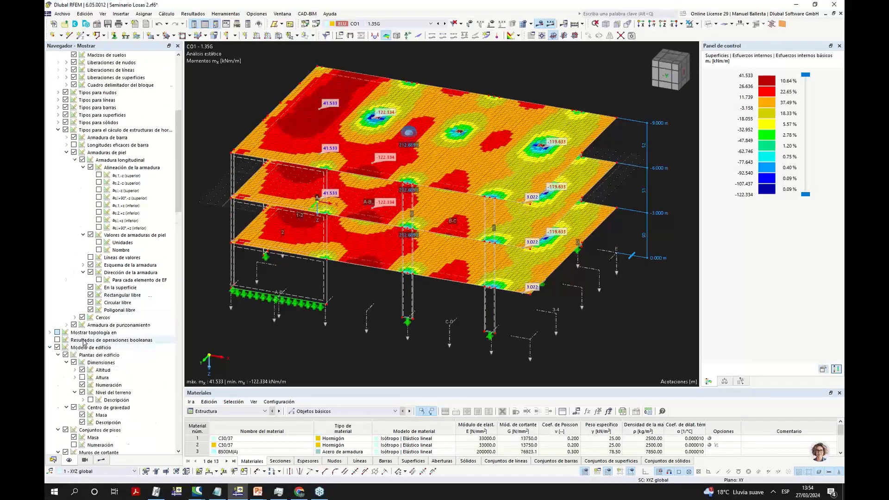
pyautogui.scroll(-4, 100, 342)
pyautogui.scroll(-1, 132, 349)
pyautogui.scroll(14, 130, 342)
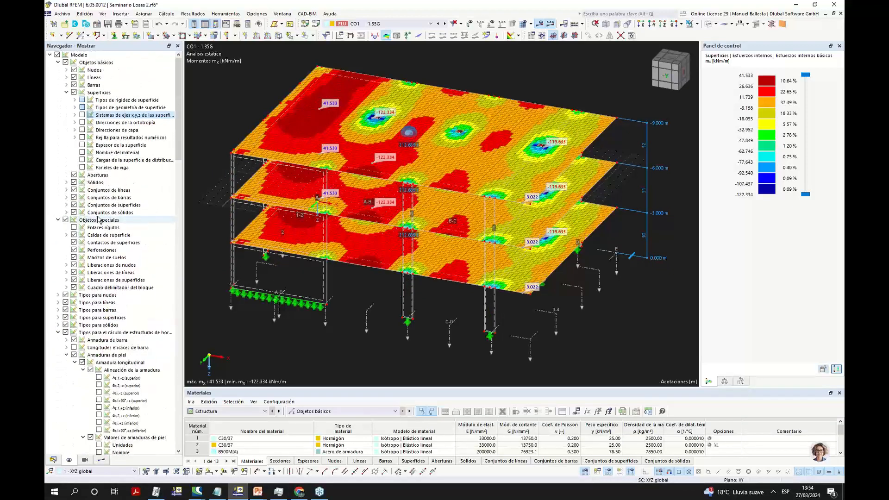
pyautogui.click(83, 160)
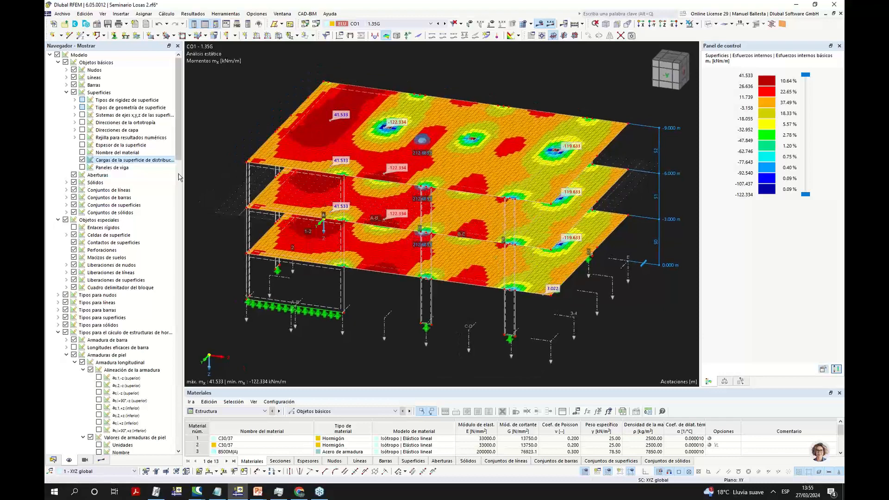
# Display the global deformations and compare the storey analysis options Muros y pisos | Cálculo global/local and Muros | Cálculo 3D global.
pyautogui.moveTo(184, 178); pyautogui.dragTo(238, 178)
pyautogui.keyDown('ctrl'); pyautogui.moveTo(275, 112); pyautogui.dragTo(275, 96, button='middle'); pyautogui.keyUp('ctrl')
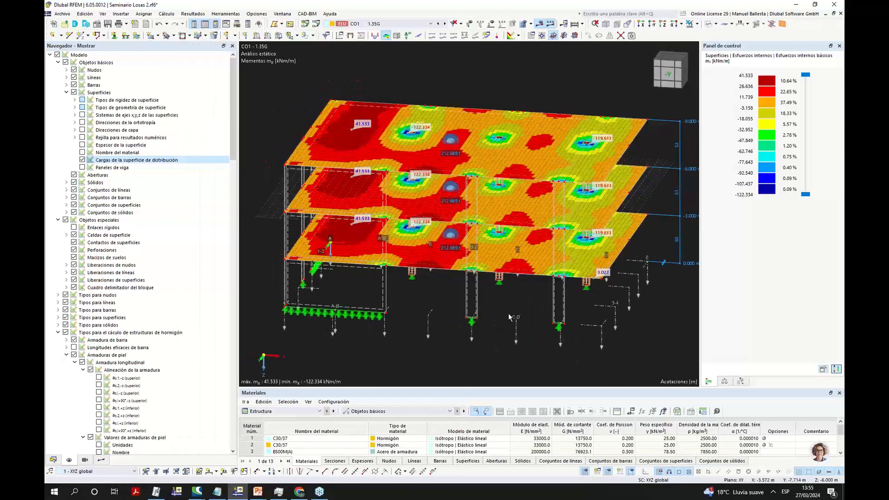
pyautogui.keyDown('ctrl'); pyautogui.moveTo(465, 319); pyautogui.dragTo(451, 292, button='middle'); pyautogui.keyUp('ctrl')
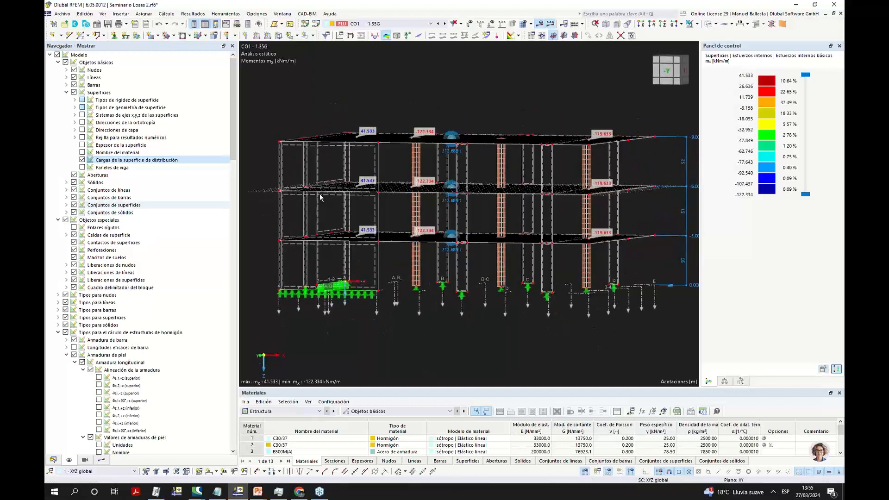
pyautogui.keyDown('ctrl'); pyautogui.moveTo(426, 211); pyautogui.dragTo(414, 230, button='middle'); pyautogui.keyUp('ctrl')
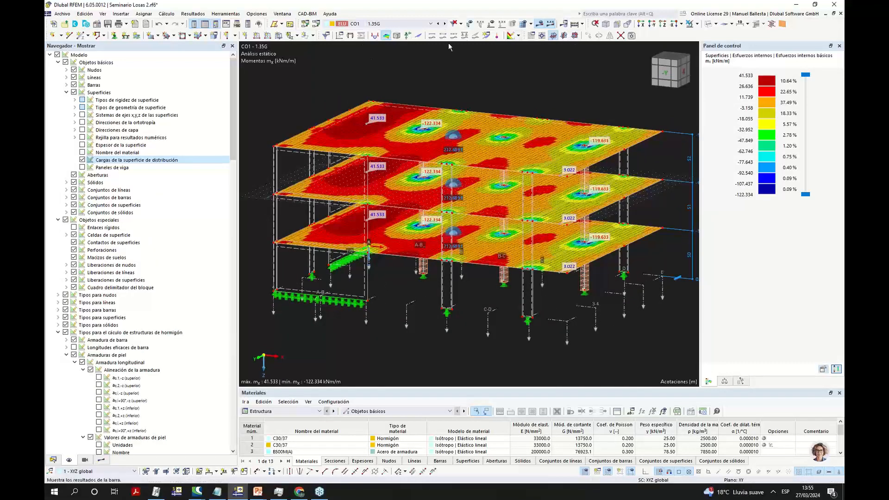
pyautogui.click(350, 36)
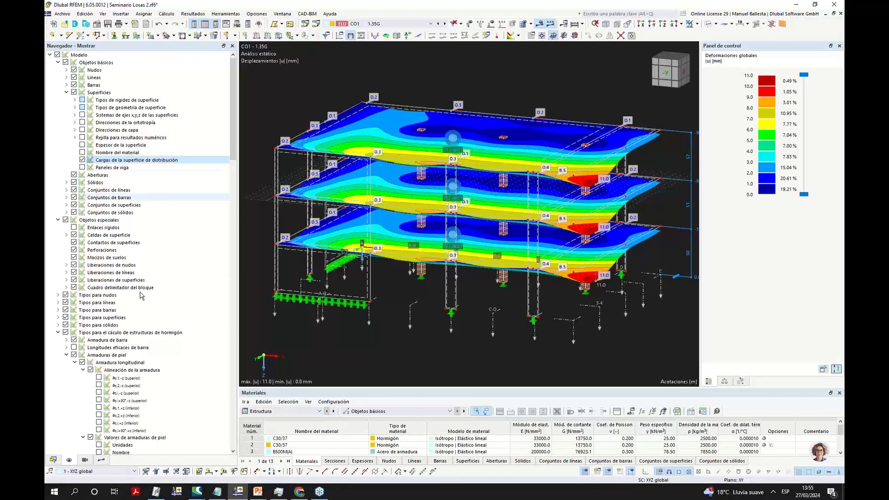
pyautogui.click(101, 460)
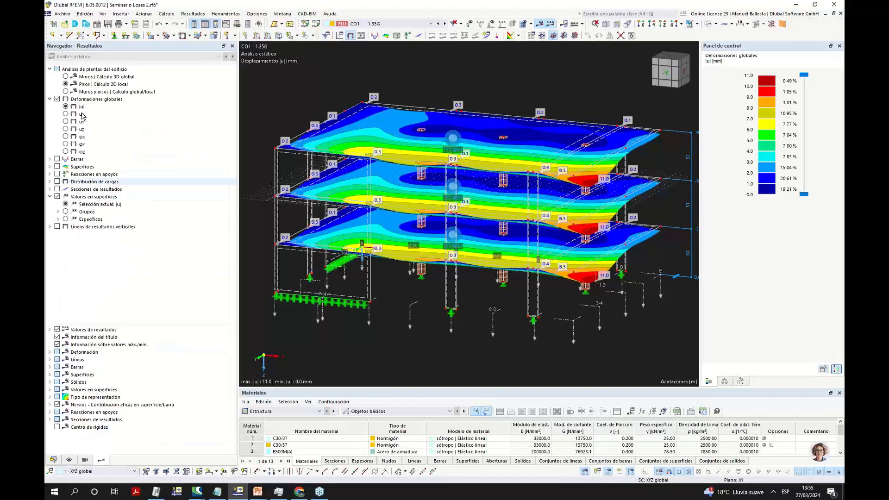
pyautogui.click(66, 91)
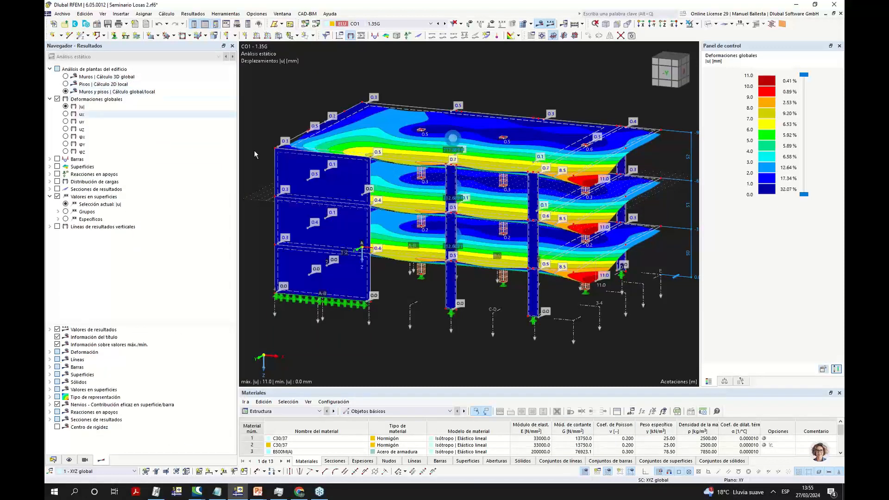
pyautogui.click(65, 76)
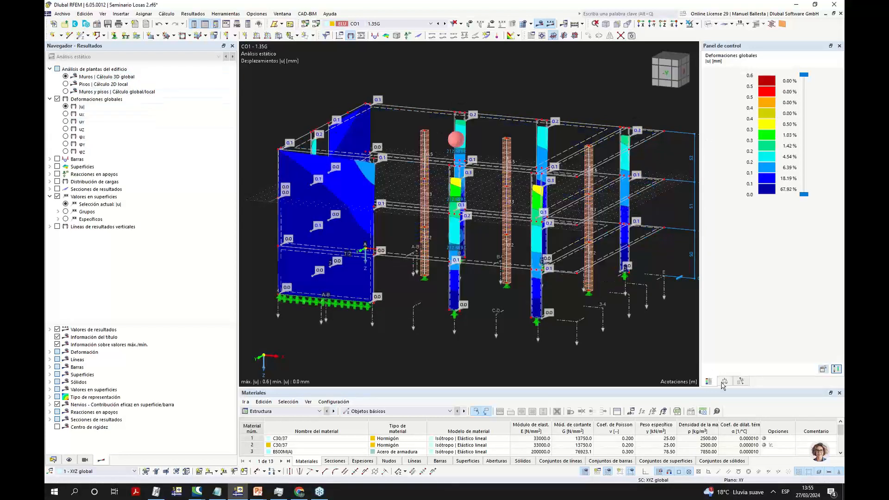
# Increase the deformation display factor to 8192.00 and inspect the walls' deformed shape in the 3D global calculation.
pyautogui.click(725, 381)
pyautogui.click(819, 78)
pyautogui.scroll(2, 819, 78)
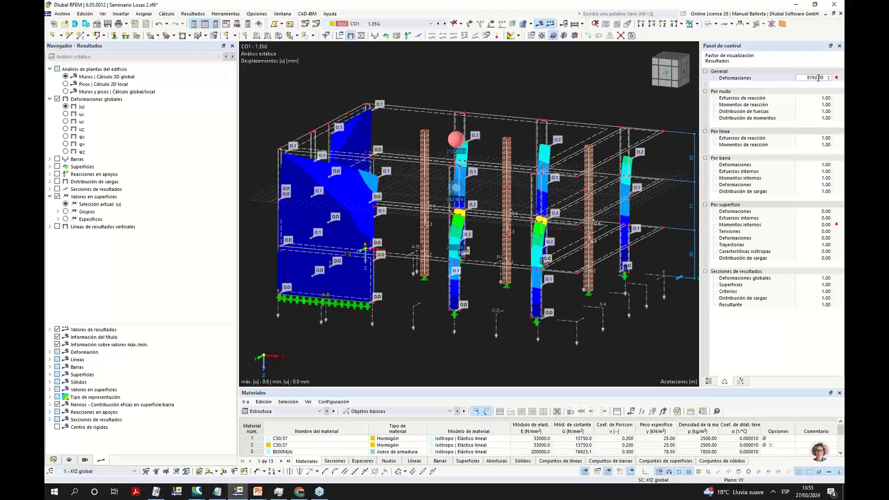
pyautogui.keyDown('ctrl'); pyautogui.moveTo(578, 95); pyautogui.dragTo(434, 131, button='middle'); pyautogui.keyUp('ctrl')
# Compare the floor deformations of Pisos | Cálculo 2D local with Muros y pisos, ending on Pisos | Cálculo 2D local.
pyautogui.click(66, 84)
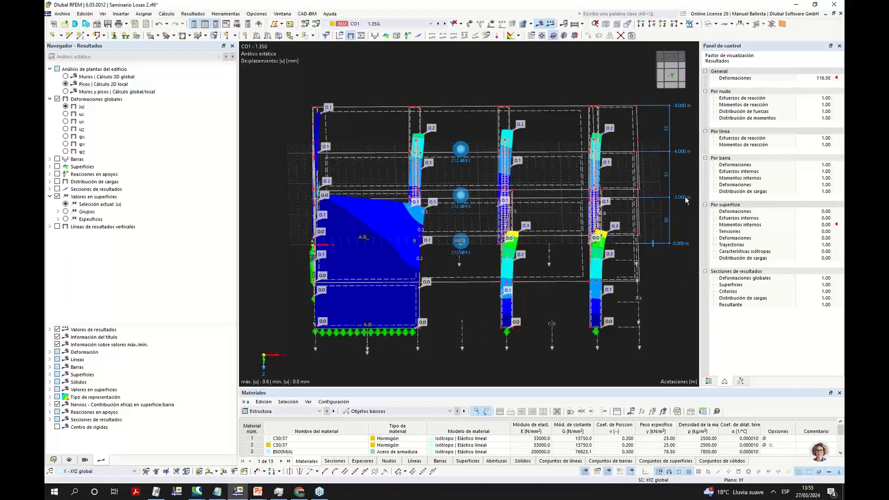
pyautogui.keyDown('ctrl'); pyautogui.moveTo(628, 196); pyautogui.dragTo(550, 172, button='middle'); pyautogui.keyUp('ctrl')
pyautogui.click(66, 92)
pyautogui.moveTo(479, 176)
pyautogui.keyDown('ctrl'); pyautogui.mouseDown(button='middle')
pyautogui.moveTo(514, 171)
pyautogui.moveTo(481, 176)
pyautogui.mouseUp(button='middle'); pyautogui.keyUp('ctrl')
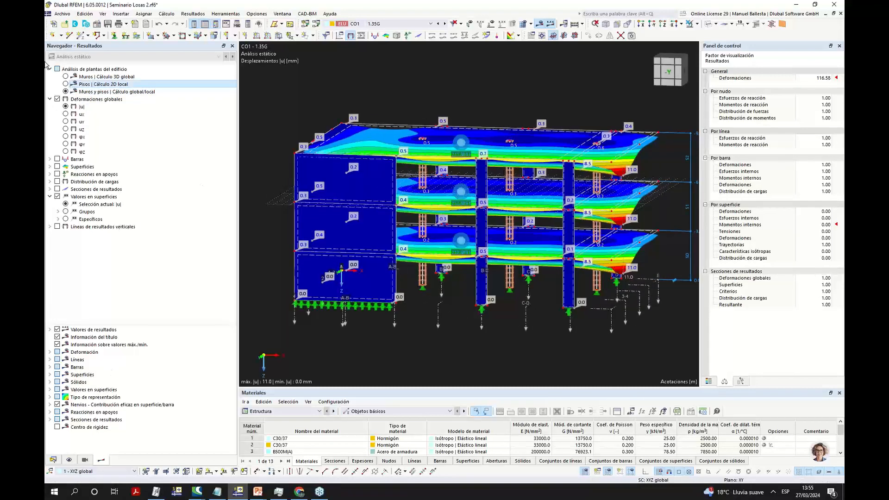
pyautogui.click(65, 84)
# Display the CO1 loads on the model with Cargas de la superficie de distribución enabled.
pyautogui.click(69, 460)
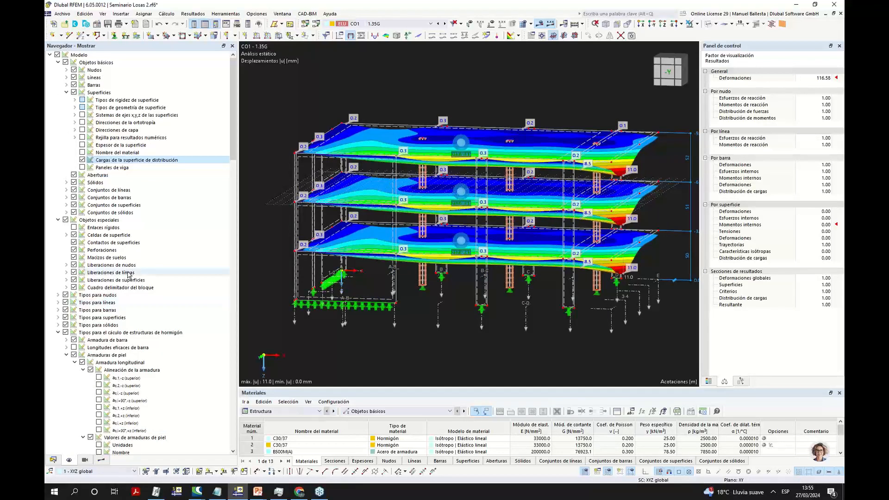
pyautogui.scroll(-11, 123, 283)
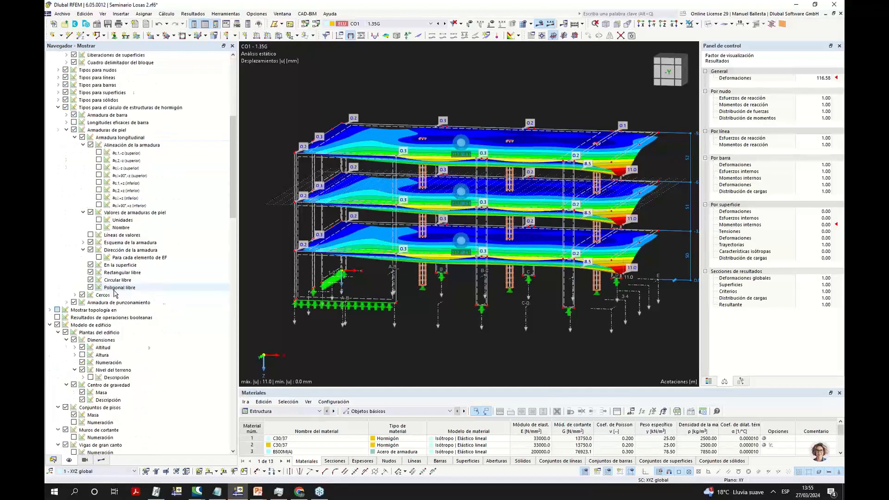
pyautogui.scroll(-4, 121, 301)
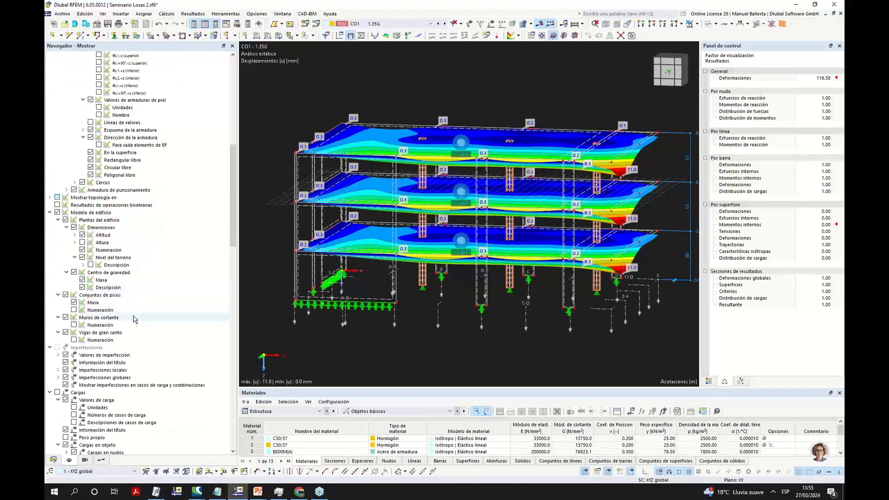
pyautogui.scroll(14, 92, 225)
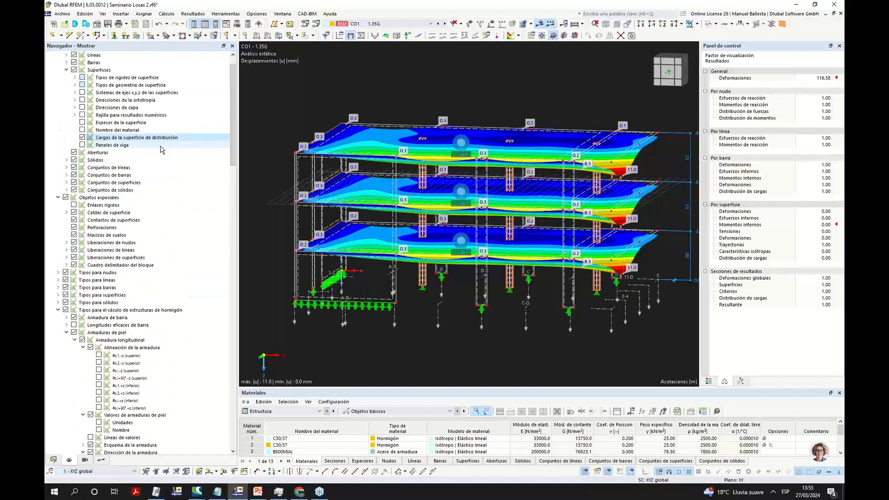
pyautogui.scroll(1, 161, 150)
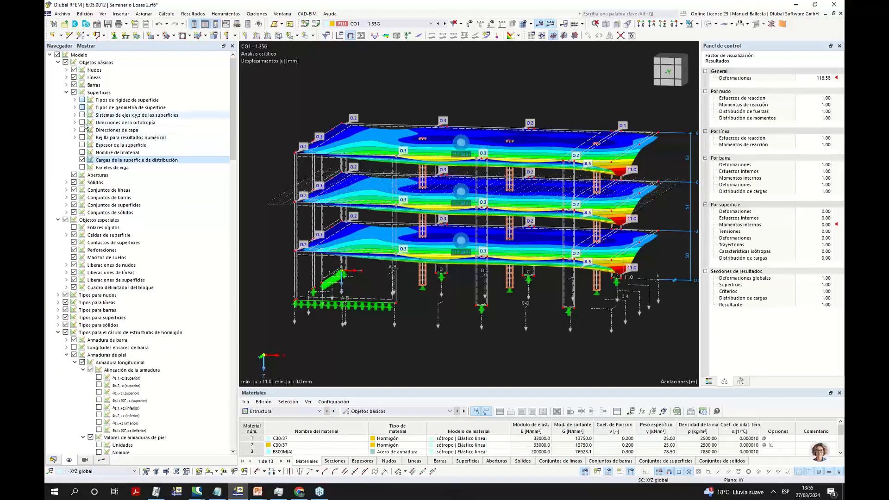
pyautogui.click(83, 161)
pyautogui.keyDown('ctrl'); pyautogui.moveTo(411, 154); pyautogui.dragTo(380, 174, button='middle'); pyautogui.keyUp('ctrl')
pyautogui.click(492, 24)
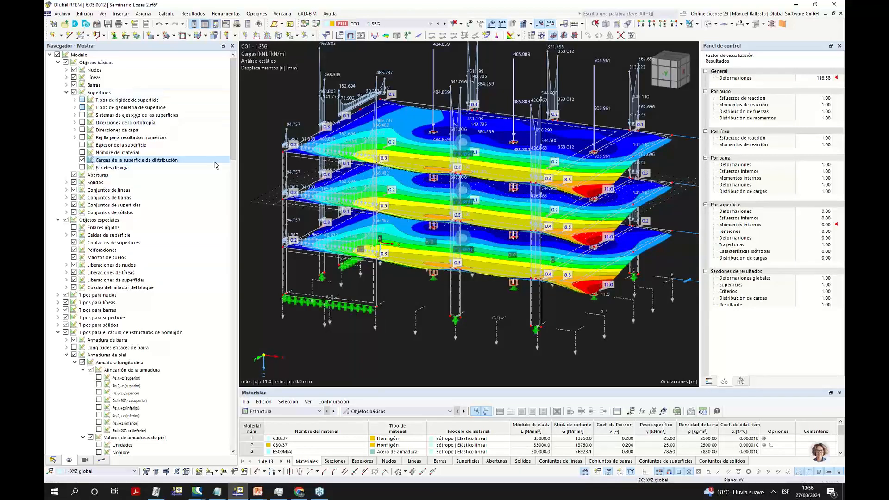
# Isolate the middle floor at -6.000 m with its related objects and inspect its distributed loads and deformation.
pyautogui.keyDown('ctrl'); pyautogui.moveTo(458, 227); pyautogui.dragTo(463, 206, button='middle'); pyautogui.keyUp('ctrl')
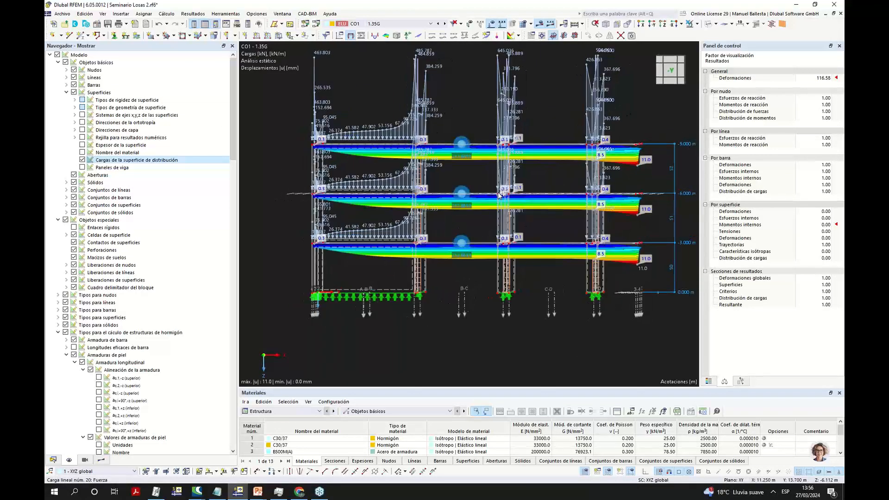
pyautogui.click(462, 194)
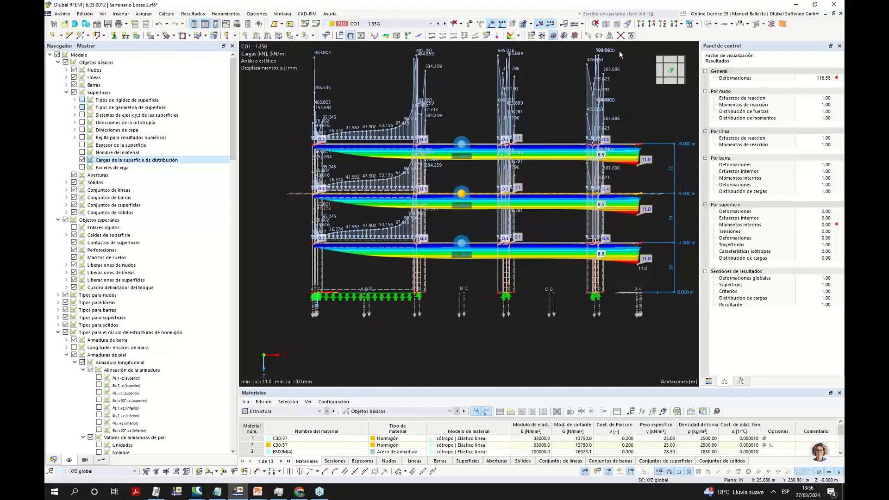
pyautogui.click(698, 24)
pyautogui.click(715, 33)
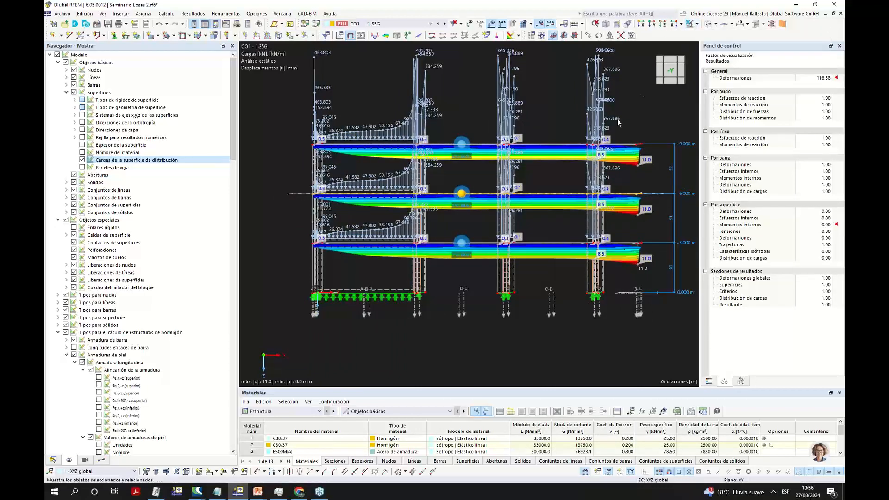
pyautogui.keyDown('ctrl'); pyautogui.moveTo(530, 227); pyautogui.dragTo(518, 236, button='middle'); pyautogui.keyUp('ctrl')
pyautogui.scroll(2, 517, 236)
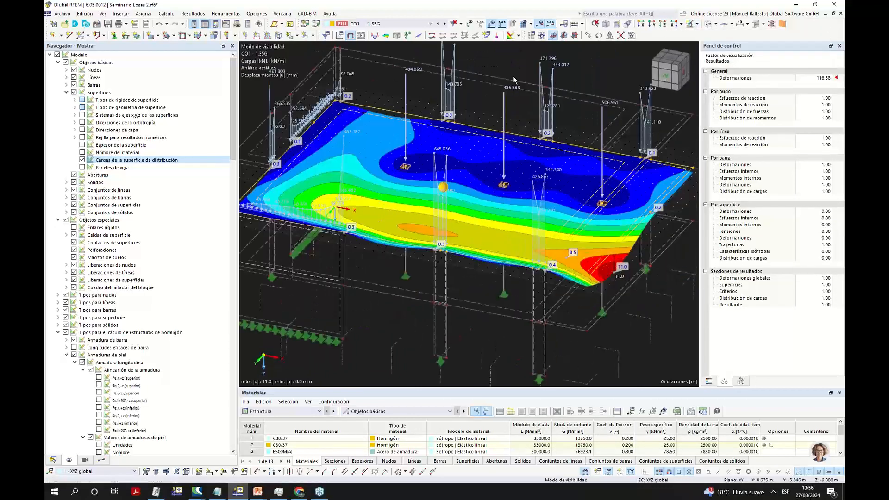
pyautogui.click(500, 62)
pyautogui.moveTo(576, 161); pyautogui.dragTo(568, 184, button='middle')
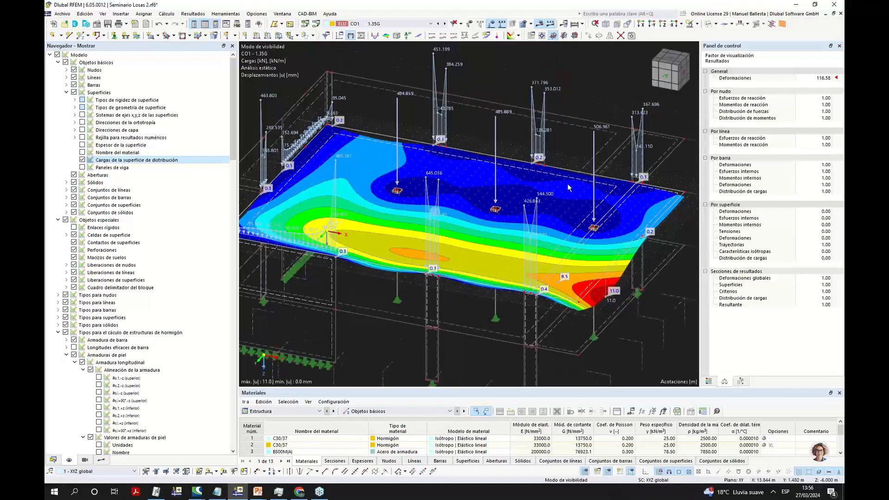
pyautogui.moveTo(446, 179); pyautogui.dragTo(441, 99, button='middle')
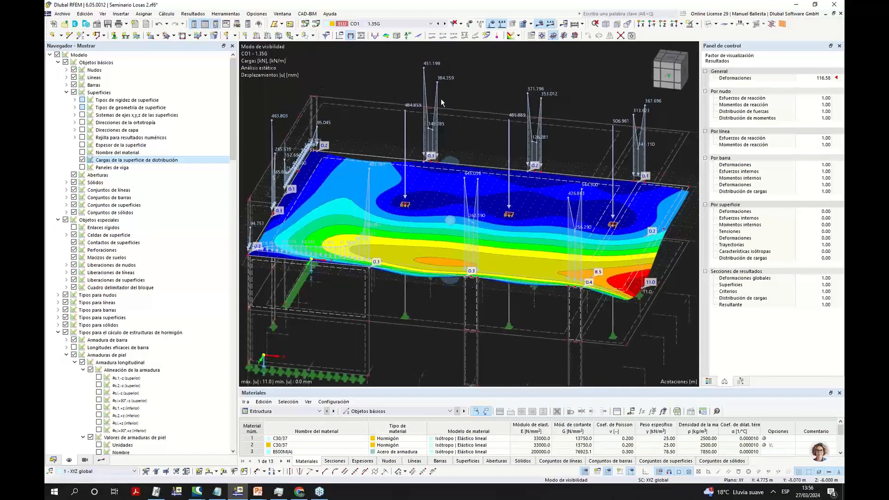
# Turn the distribution surface loads off and on again to compare them with the slab's applied surface load.
pyautogui.keyDown('ctrl'); pyautogui.moveTo(567, 223); pyautogui.dragTo(549, 114, button='middle'); pyautogui.keyUp('ctrl')
pyautogui.click(83, 160)
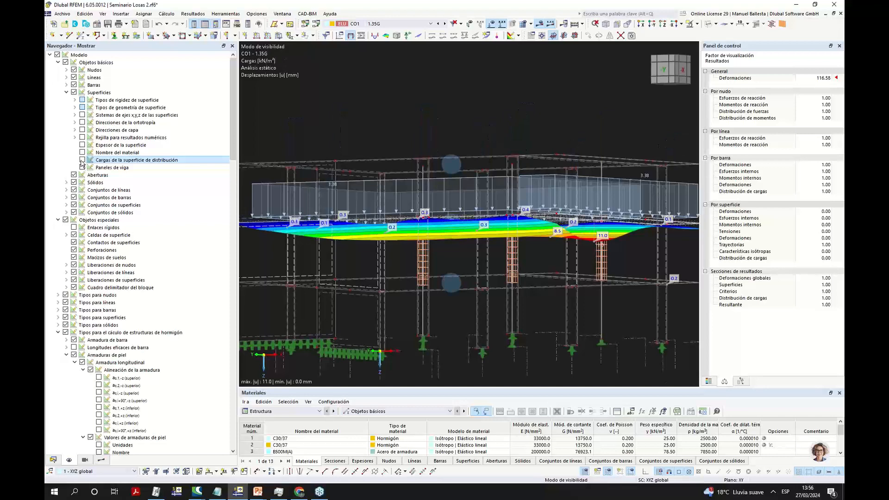
pyautogui.click(82, 159)
pyautogui.keyDown('ctrl'); pyautogui.moveTo(371, 142); pyautogui.dragTo(439, 132, button='middle'); pyautogui.keyUp('ctrl')
pyautogui.keyDown('ctrl'); pyautogui.moveTo(315, 264); pyautogui.dragTo(359, 268, button='middle'); pyautogui.keyUp('ctrl')
pyautogui.keyDown('ctrl'); pyautogui.moveTo(379, 258); pyautogui.dragTo(381, 257, button='middle'); pyautogui.keyUp('ctrl')
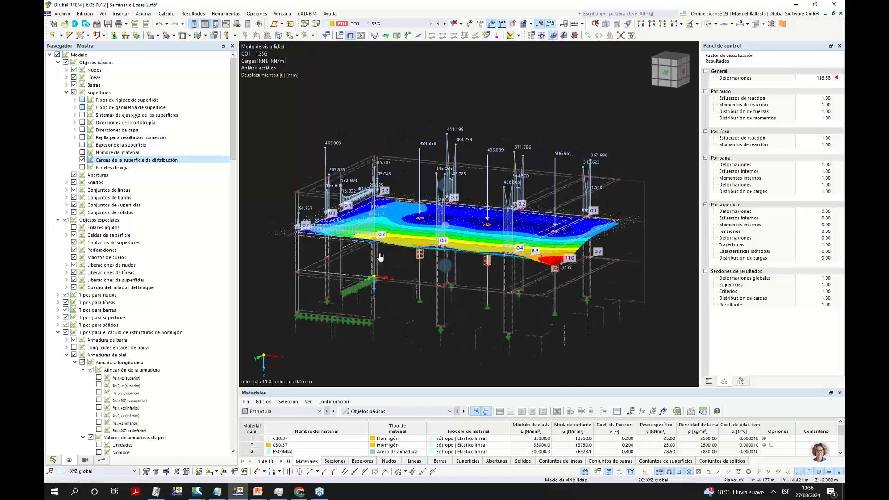
pyautogui.scroll(1, 380, 257)
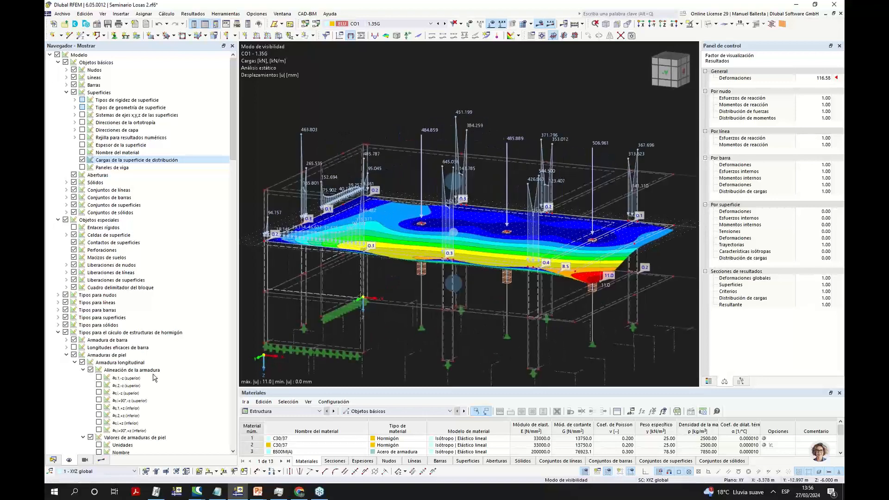
# Hide the results and the loads of the isolated floor.
pyautogui.click(101, 460)
pyautogui.click(539, 23)
pyautogui.click(491, 24)
# Select the middle floor at -6.000 m and open its two slab surfaces, 17 and 18, for editing.
pyautogui.keyDown('ctrl'); pyautogui.moveTo(455, 183); pyautogui.dragTo(496, 168, button='middle'); pyautogui.keyUp('ctrl')
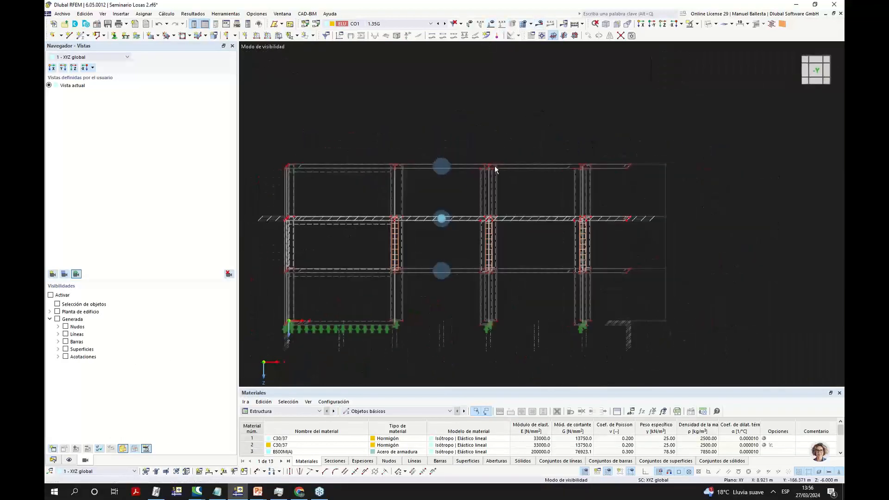
pyautogui.moveTo(268, 200); pyautogui.dragTo(665, 230)
pyautogui.keyDown('ctrl'); pyautogui.moveTo(665, 230); pyautogui.dragTo(665, 230, button='middle'); pyautogui.keyUp('ctrl')
pyautogui.scroll(3, 536, 255)
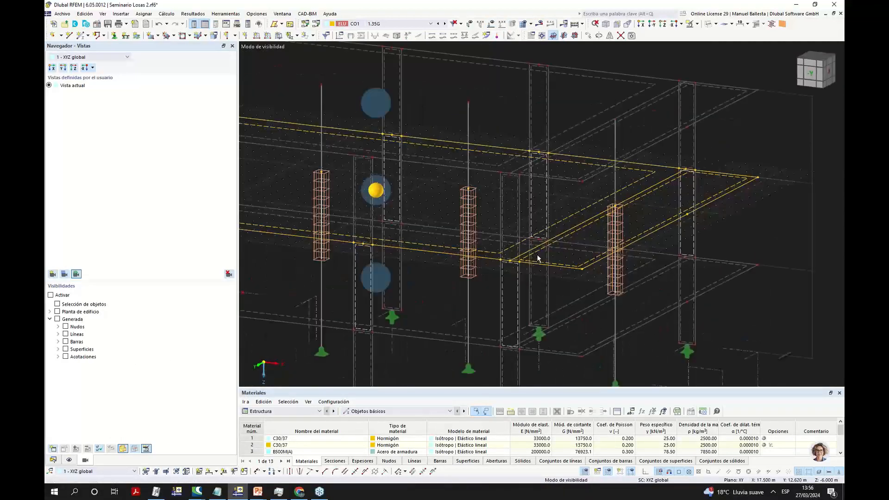
pyautogui.rightClick(536, 254)
pyautogui.moveTo(573, 291)
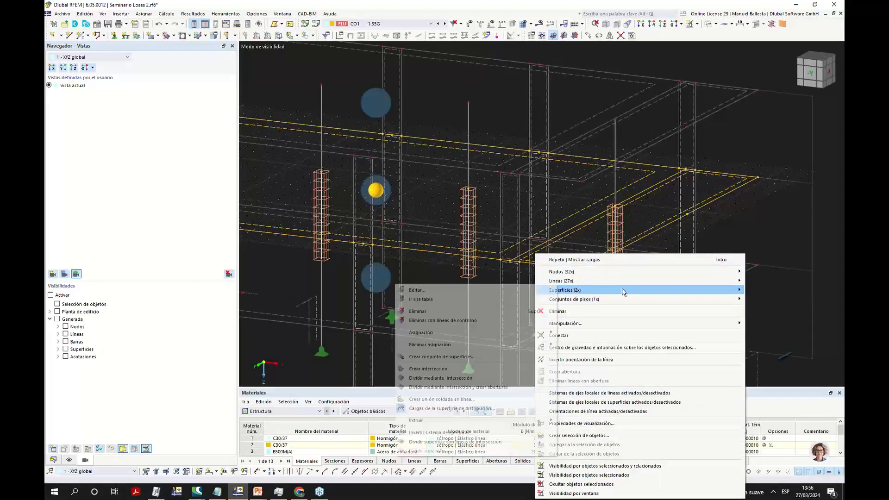
pyautogui.click(456, 288)
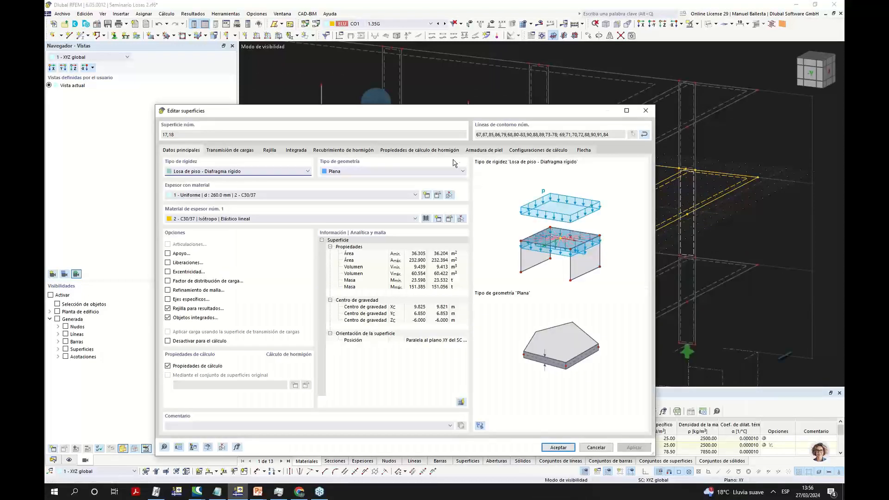
# Review the skin reinforcement and design configurations assigned to surfaces 17 and 18, and close the surface editor.
pyautogui.click(484, 150)
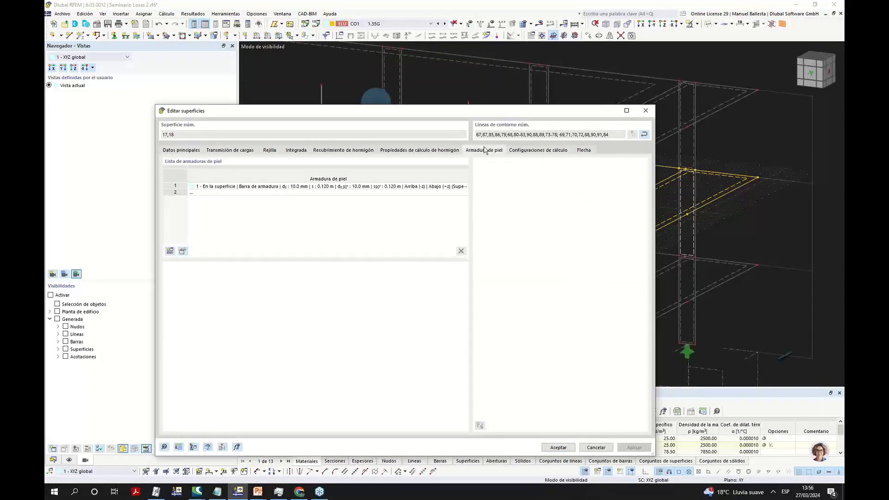
pyautogui.click(533, 153)
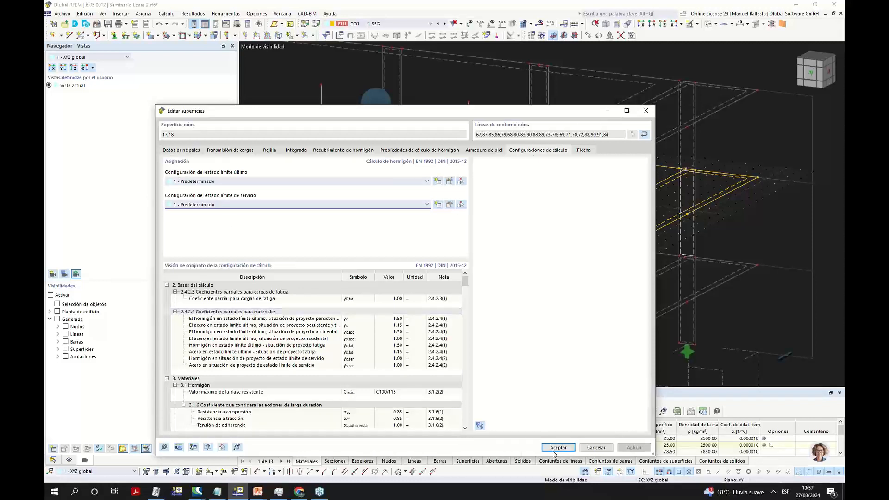
pyautogui.press('Escape')
# Review the surface design parameters in the concrete design's default ultimate limit state configuration.
pyautogui.click(53, 460)
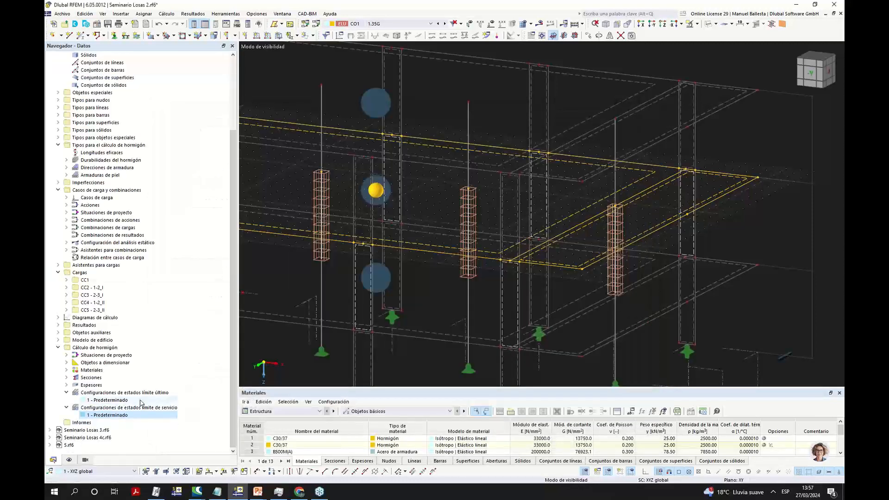
pyautogui.click(105, 400)
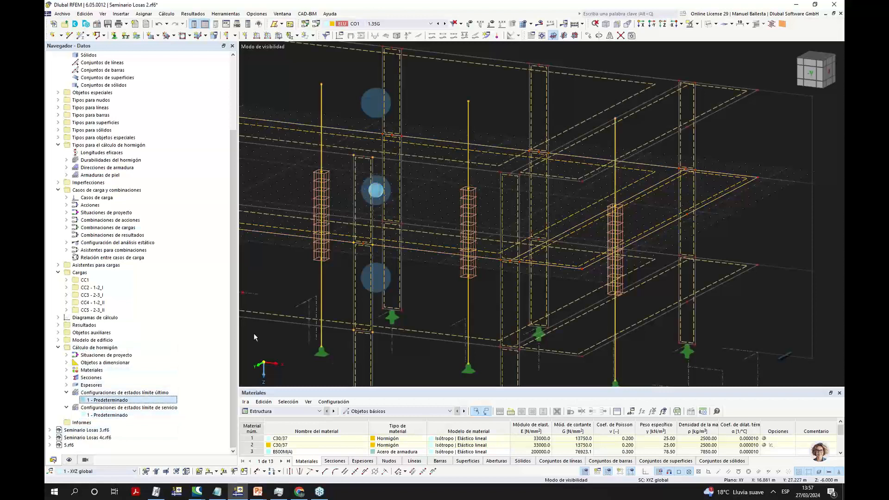
pyautogui.click(282, 300)
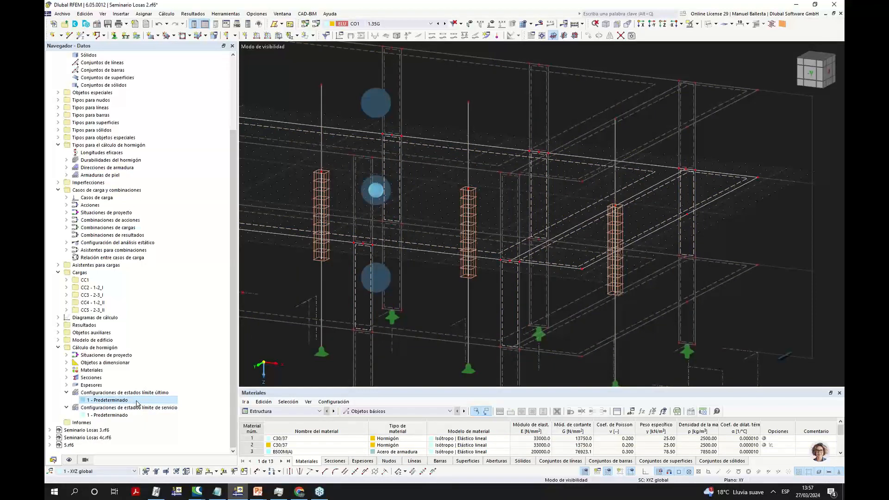
pyautogui.doubleClick(136, 401)
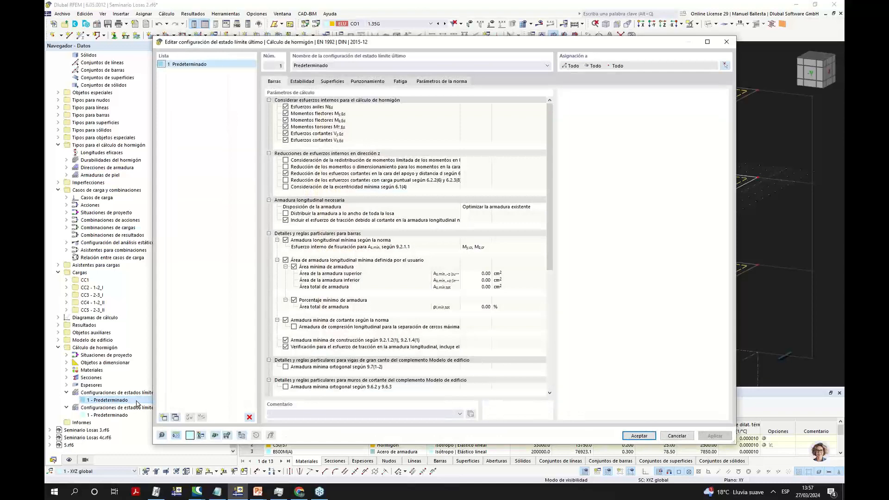
pyautogui.click(337, 83)
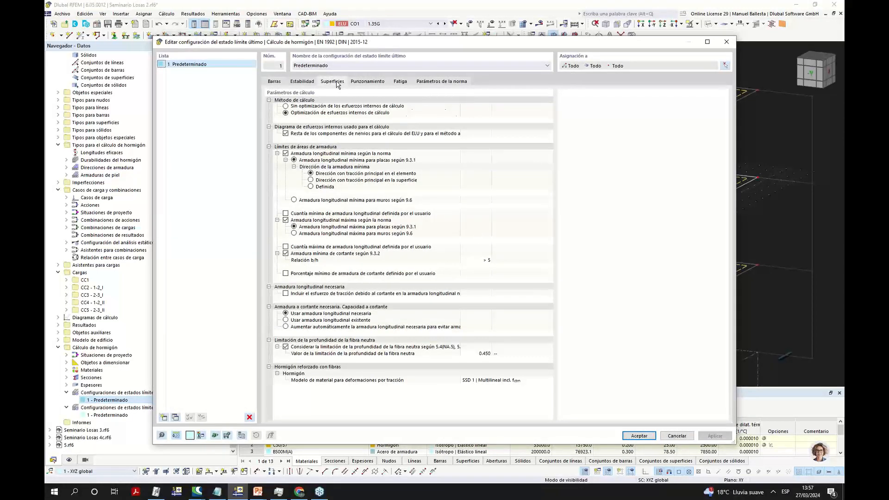
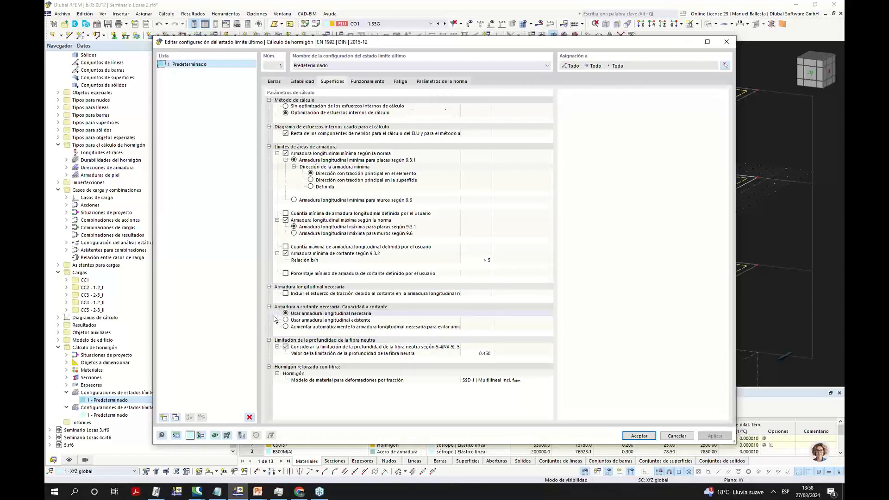
pyautogui.moveTo(518, 42); pyautogui.dragTo(168, 228)
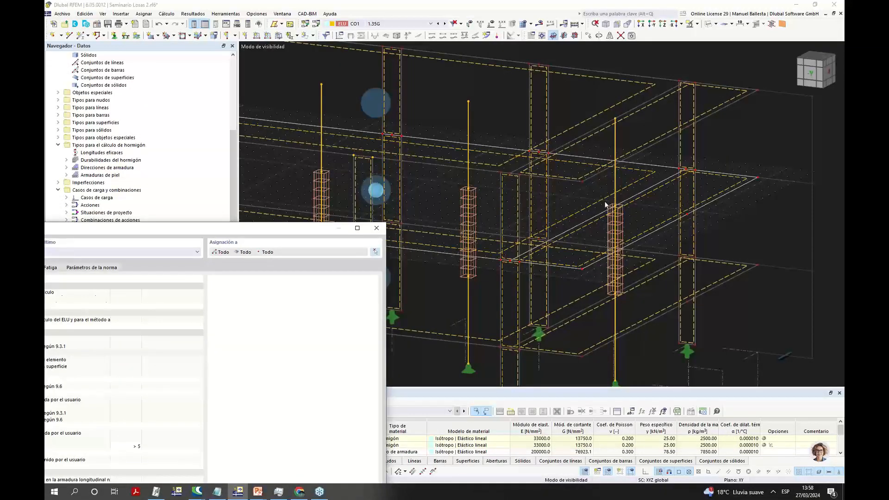
pyautogui.moveTo(299, 232); pyautogui.dragTo(588, 51)
pyautogui.click(579, 441)
# Examine the isolated middle floor with its walls and columns from several viewing angles.
pyautogui.keyDown('ctrl'); pyautogui.moveTo(379, 222); pyautogui.dragTo(567, 96, button='middle'); pyautogui.keyUp('ctrl')
pyautogui.scroll(-3, 533, 238)
pyautogui.moveTo(571, 115); pyautogui.dragTo(593, 155)
pyautogui.keyDown('ctrl'); pyautogui.moveTo(581, 199); pyautogui.dragTo(580, 199, button='middle'); pyautogui.keyUp('ctrl')
pyautogui.moveTo(416, 143); pyautogui.dragTo(459, 188)
pyautogui.keyDown('ctrl'); pyautogui.moveTo(512, 156); pyautogui.dragTo(518, 127, button='middle'); pyautogui.keyUp('ctrl')
pyautogui.keyDown('ctrl'); pyautogui.moveTo(448, 316); pyautogui.dragTo(451, 280, button='middle'); pyautogui.keyUp('ctrl')
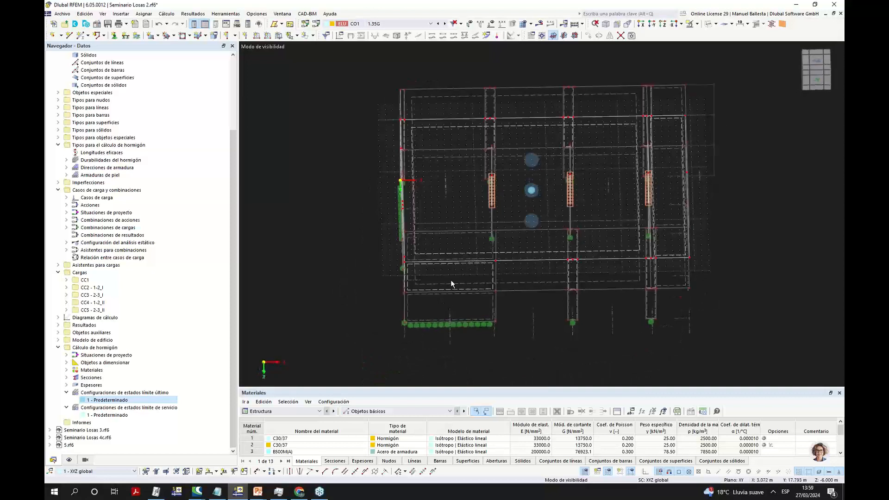
pyautogui.moveTo(470, 276); pyautogui.dragTo(435, 227)
pyautogui.moveTo(475, 248)
pyautogui.mouseDown()
pyautogui.moveTo(505, 260)
pyautogui.moveTo(509, 272)
pyautogui.moveTo(473, 246)
pyautogui.mouseUp()
pyautogui.moveTo(431, 281)
pyautogui.mouseDown()
pyautogui.moveTo(471, 234)
pyautogui.moveTo(448, 276)
pyautogui.mouseUp()
pyautogui.moveTo(387, 242); pyautogui.dragTo(428, 271)
# Display the loads of combination CO1 and examine the distributed loads above the middle floor's walls and columns.
pyautogui.click(491, 23)
pyautogui.keyDown('ctrl'); pyautogui.moveTo(549, 274); pyautogui.dragTo(484, 242, button='middle'); pyautogui.keyUp('ctrl')
pyautogui.scroll(2, 452, 164)
pyautogui.scroll(1, 450, 249)
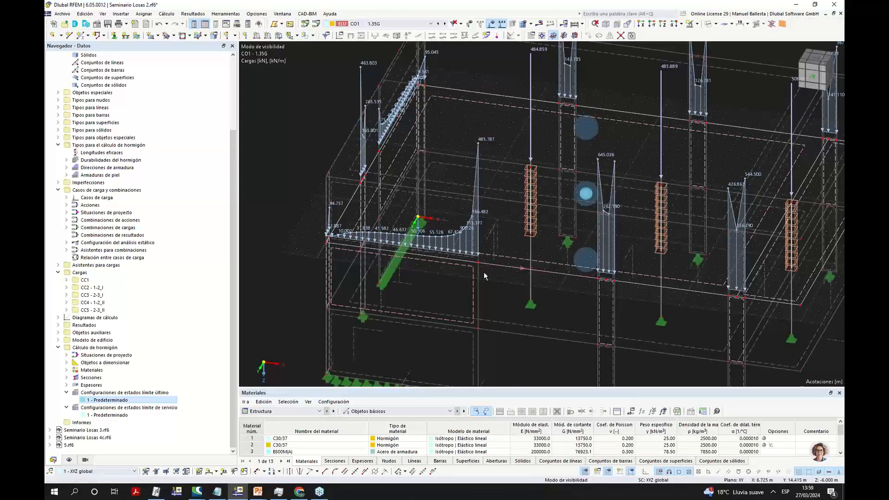
pyautogui.scroll(3, 502, 247)
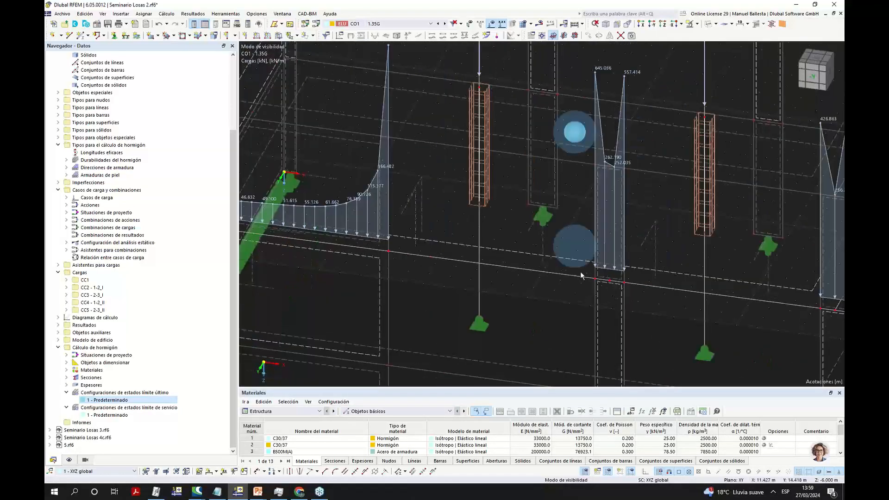
pyautogui.scroll(-3, 592, 284)
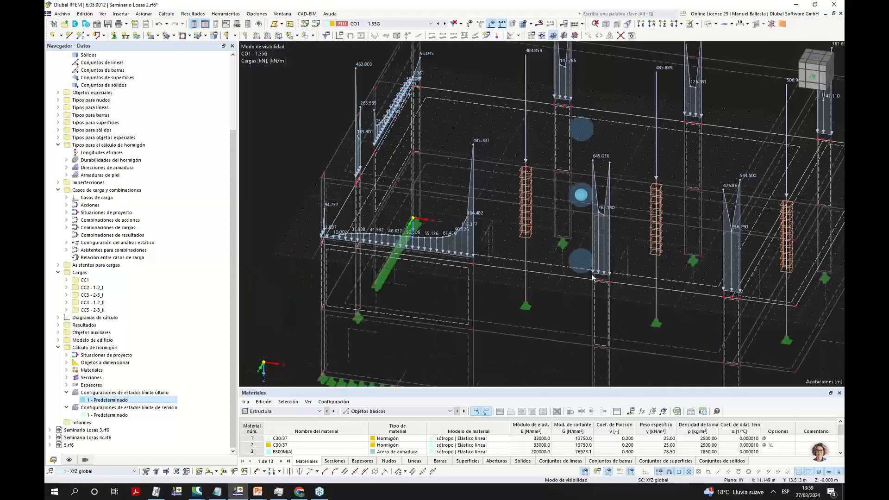
# Reopen the default ultimate limit state configuration, recheck its surface reinforcement limits and accept it.
pyautogui.doubleClick(106, 401)
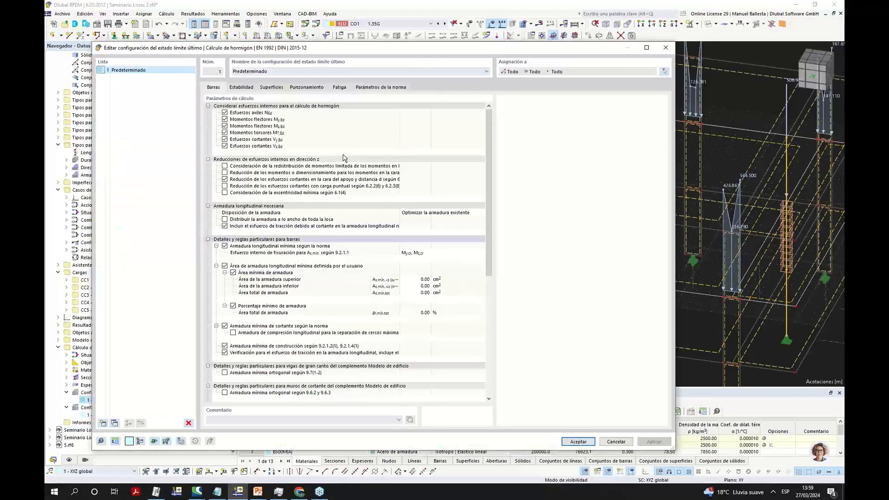
pyautogui.click(275, 89)
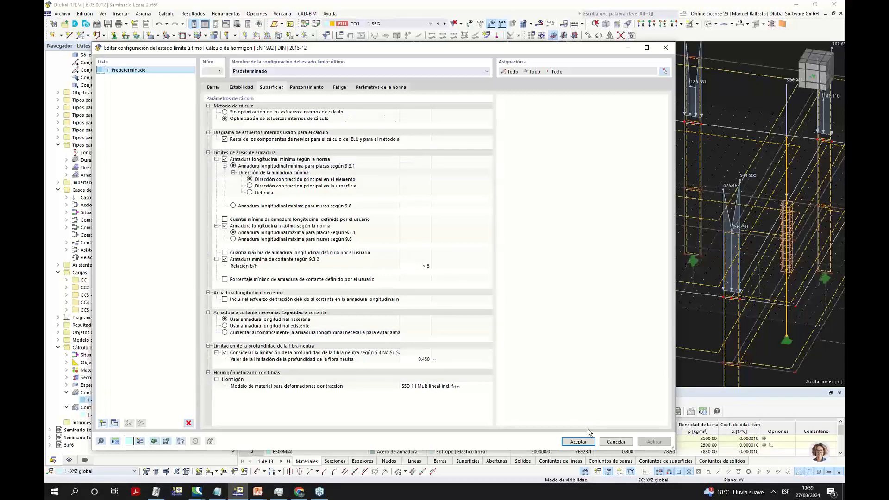
pyautogui.click(579, 441)
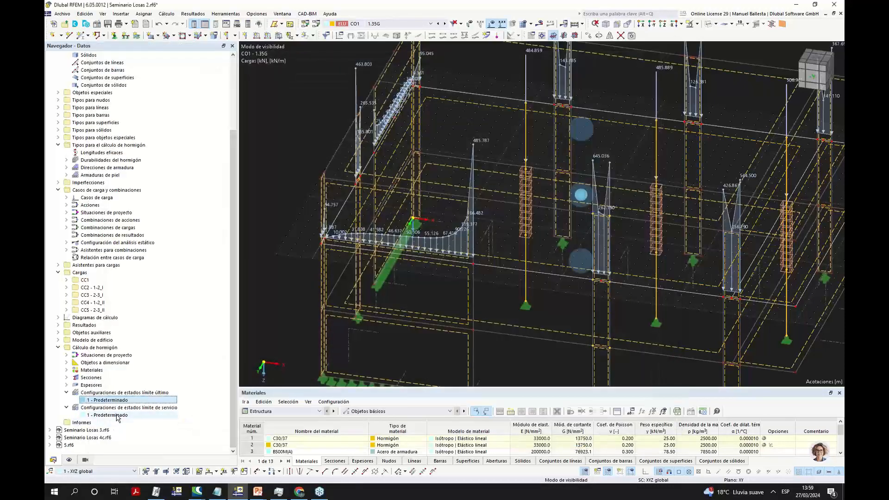
# Disable the steel stress limitation and the deflection limitation in the concrete design's default serviceability limit state configuration.
pyautogui.doubleClick(115, 415)
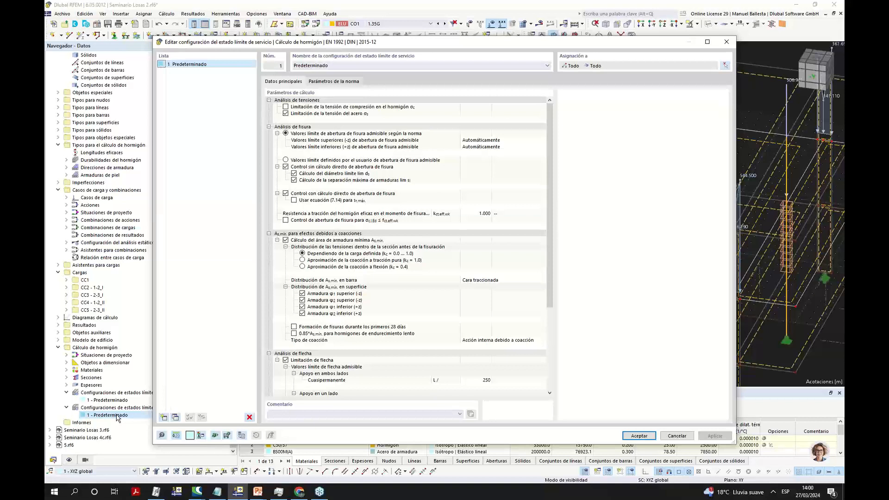
pyautogui.click(286, 114)
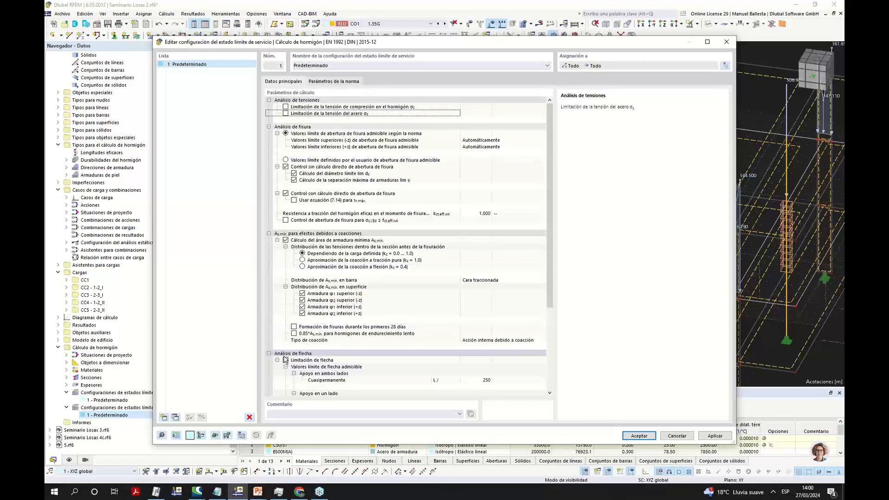
pyautogui.click(285, 360)
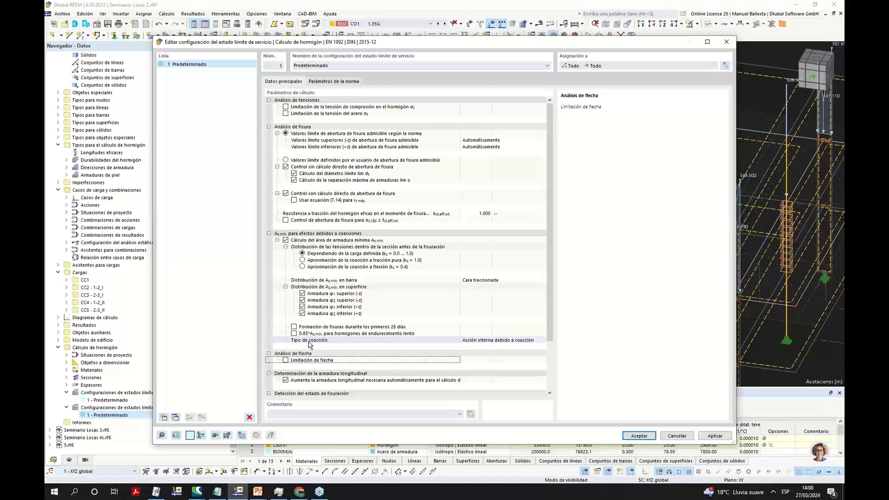
# Check the serviceability configuration's reinforcement and cracking options and the standard's maximum crack widths, and accept the configuration.
pyautogui.scroll(-2, 339, 149)
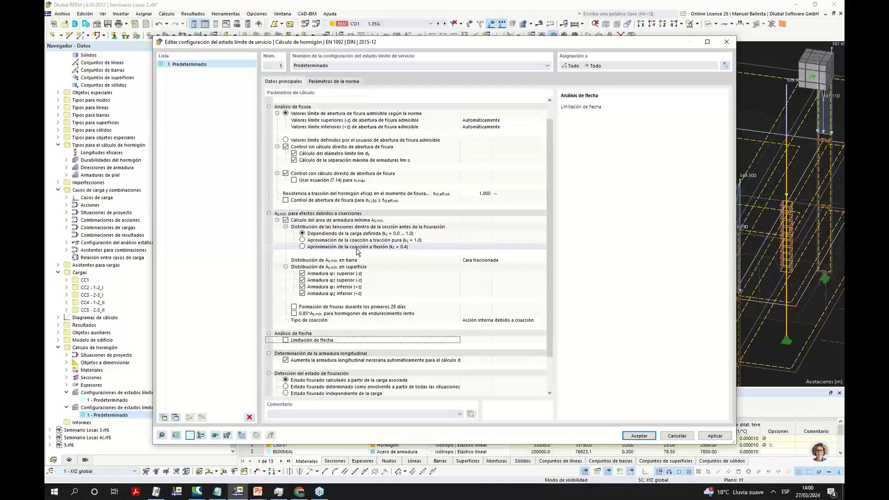
pyautogui.moveTo(461, 337); pyautogui.dragTo(497, 338)
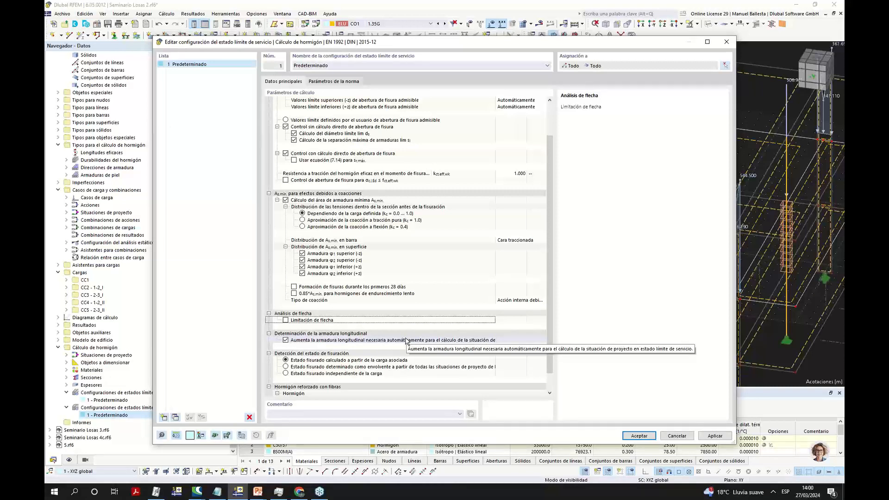
pyautogui.click(345, 82)
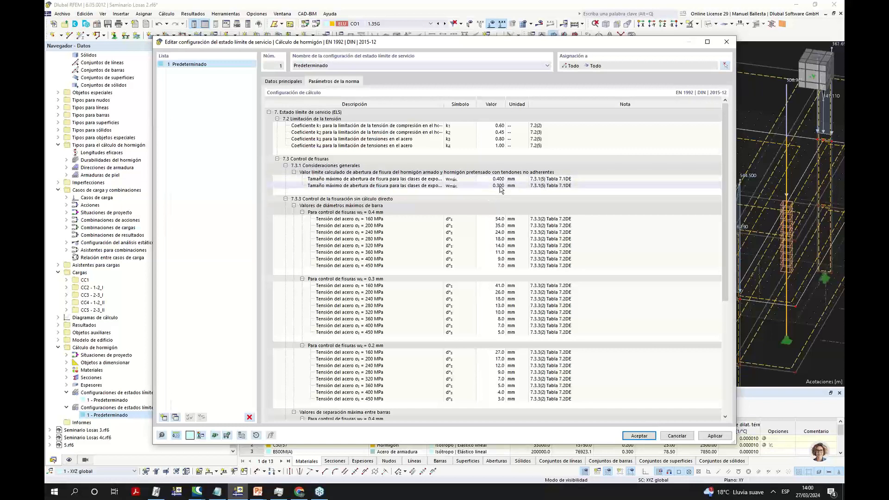
pyautogui.doubleClick(444, 180)
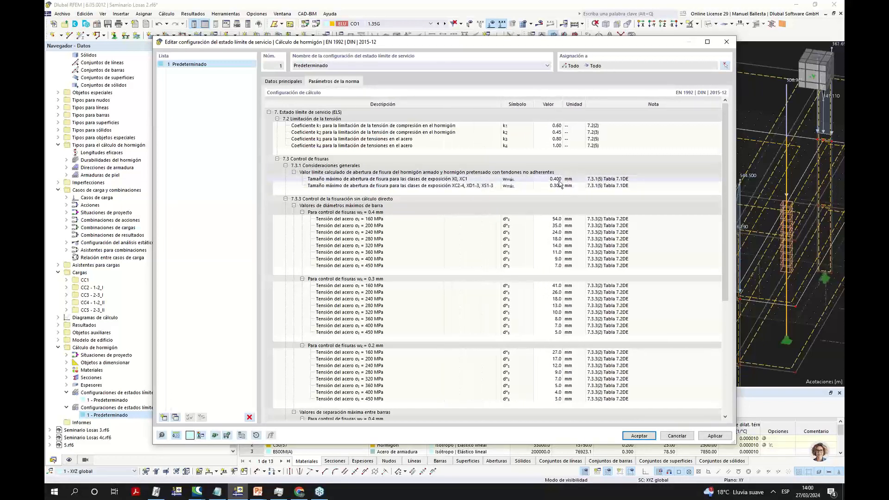
pyautogui.click(283, 81)
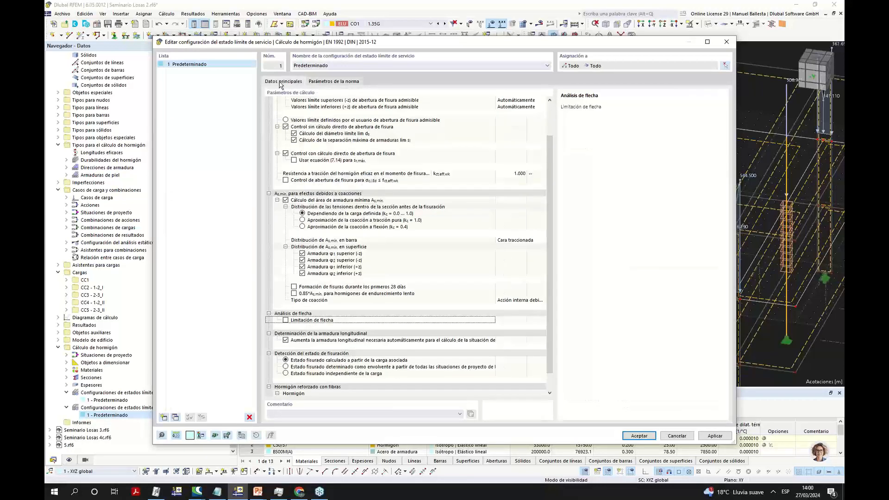
pyautogui.scroll(-1, 333, 324)
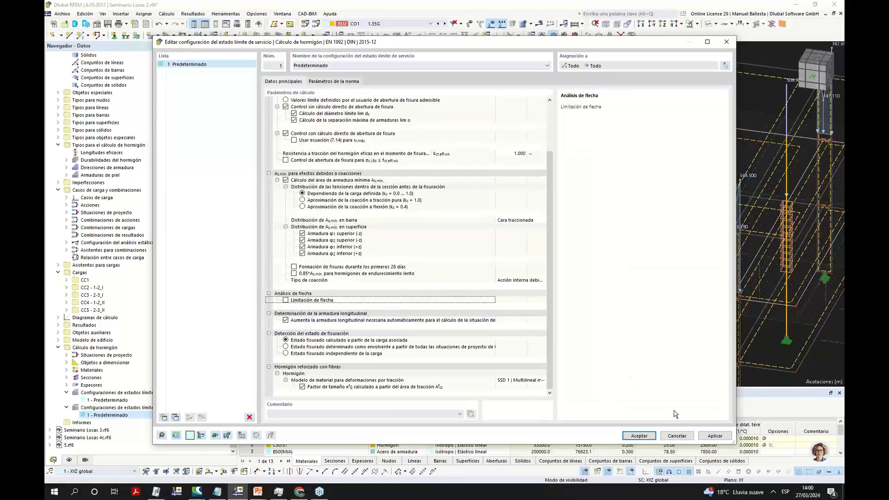
pyautogui.click(639, 436)
# Show the concrete design input table of objects to design and enlarge the table area.
pyautogui.scroll(-3, 430, 287)
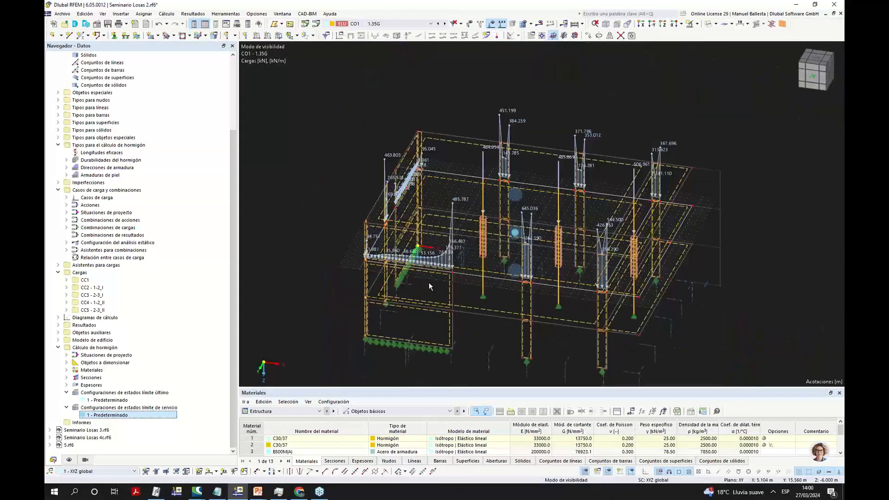
pyautogui.scroll(2, 430, 288)
pyautogui.keyDown('ctrl'); pyautogui.moveTo(502, 320); pyautogui.dragTo(544, 277, button='middle'); pyautogui.keyUp('ctrl')
pyautogui.click(293, 413)
pyautogui.click(274, 463)
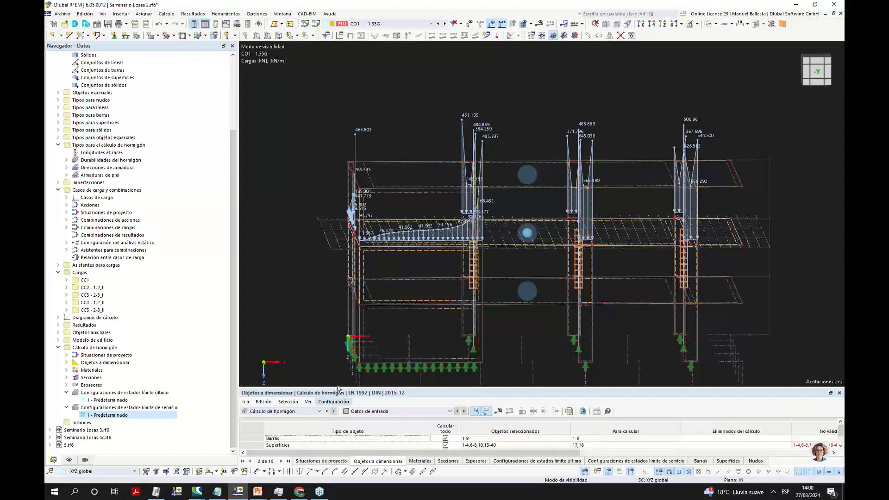
pyautogui.moveTo(344, 386); pyautogui.dragTo(345, 300)
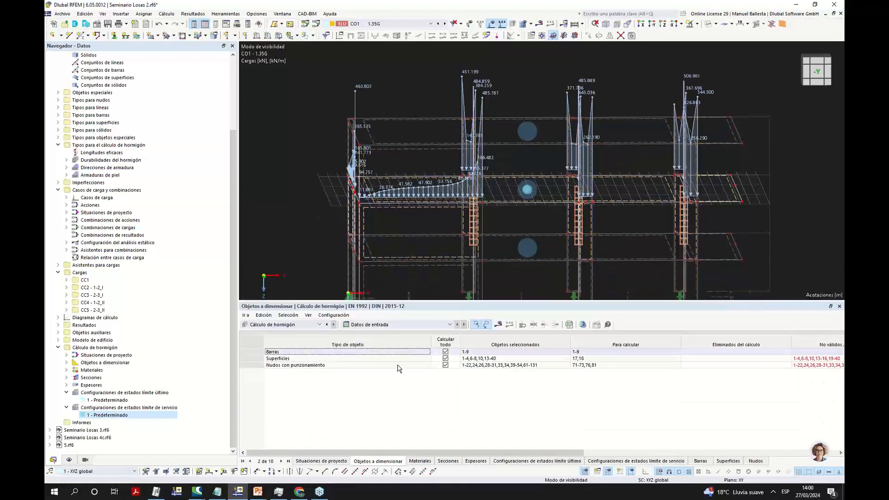
# Exclude all members and all punching nodes from the objects for concrete design.
pyautogui.click(445, 352)
pyautogui.click(446, 352)
pyautogui.click(483, 352)
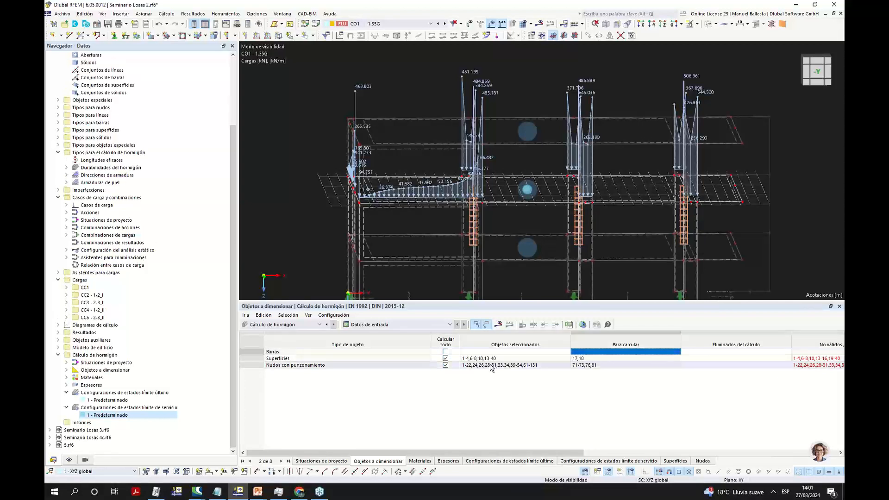
pyautogui.click(446, 366)
pyautogui.click(446, 365)
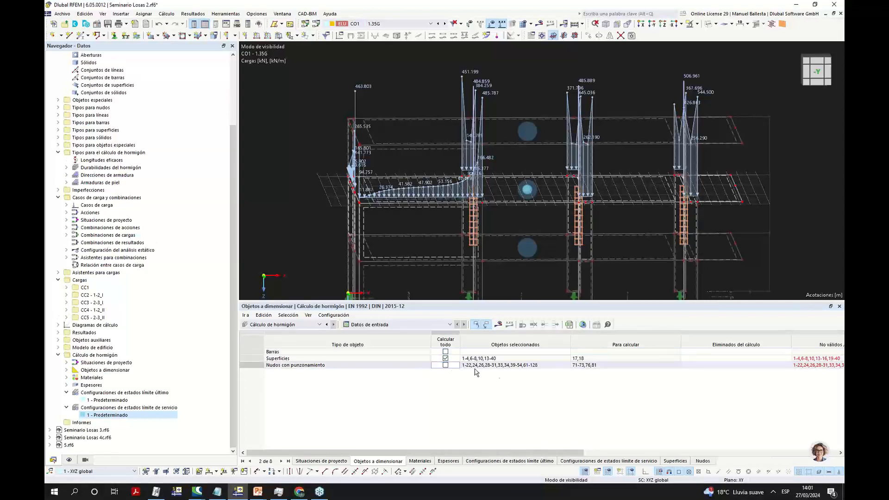
pyautogui.click(521, 365)
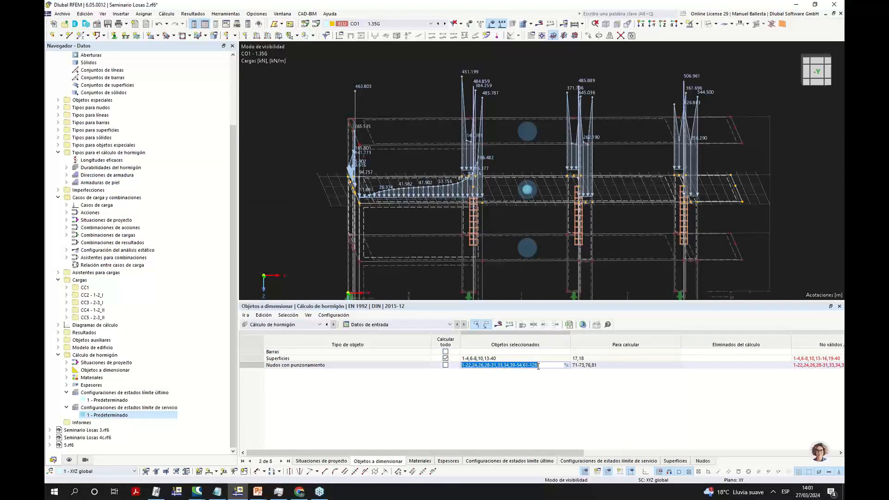
pyautogui.click(621, 370)
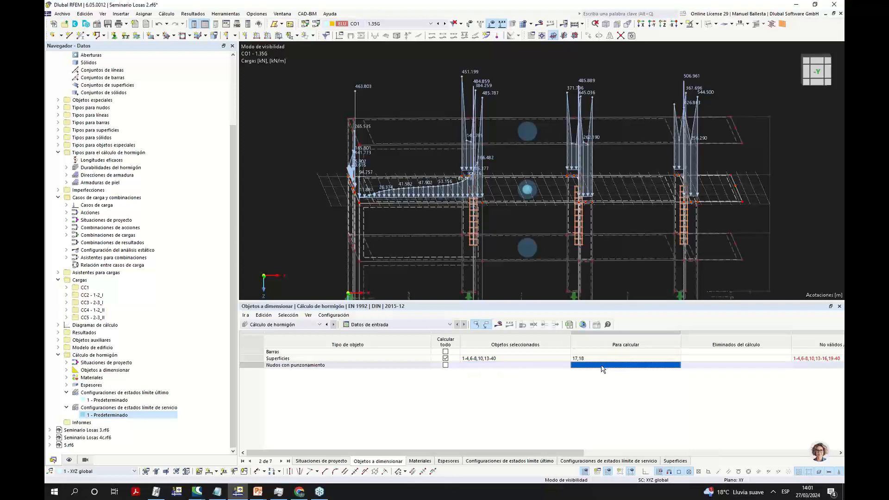
# Stop designing all surfaces in the concrete design and clear the list of selected surfaces.
pyautogui.click(446, 359)
pyautogui.doubleClick(512, 360)
pyautogui.press('Delete')
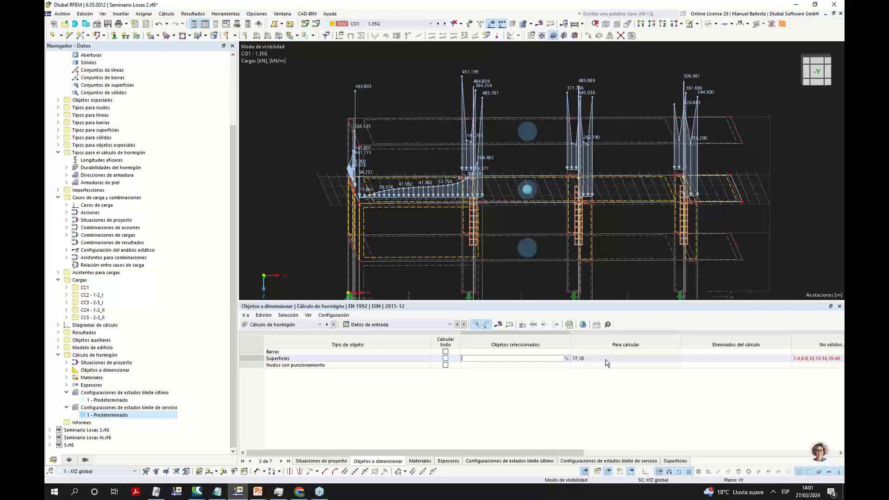
# Pick the middle-floor slab surfaces 17 and 18 graphically in the model as the only surfaces for concrete design.
pyautogui.click(606, 359)
pyautogui.click(550, 359)
pyautogui.click(568, 359)
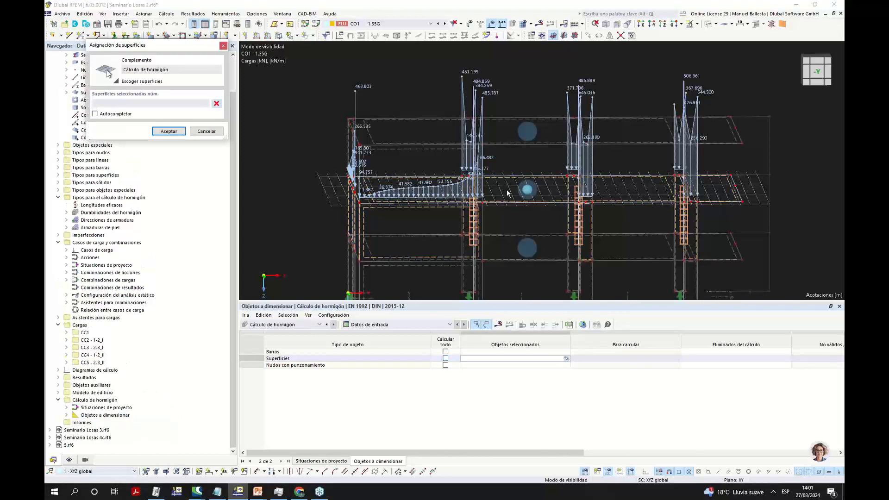
pyautogui.keyDown('ctrl'); pyautogui.moveTo(459, 226); pyautogui.dragTo(454, 218, button='middle'); pyautogui.keyUp('ctrl')
pyautogui.moveTo(314, 175); pyautogui.dragTo(702, 206)
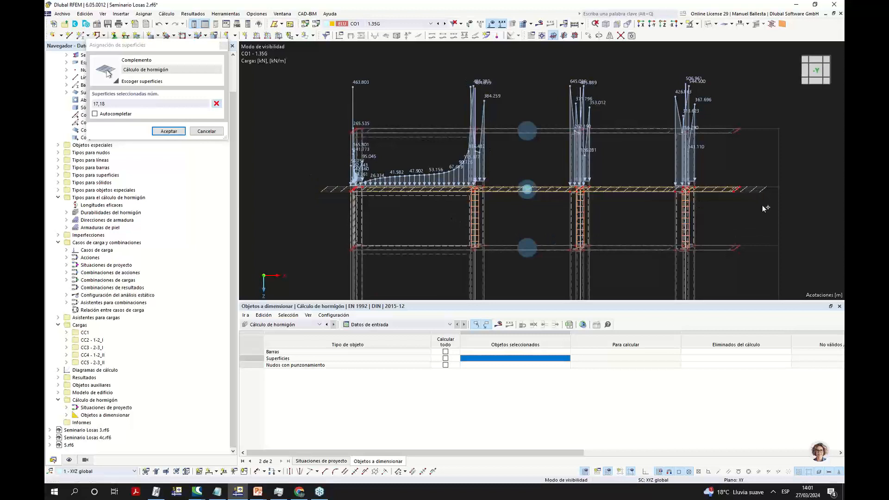
pyautogui.click(164, 131)
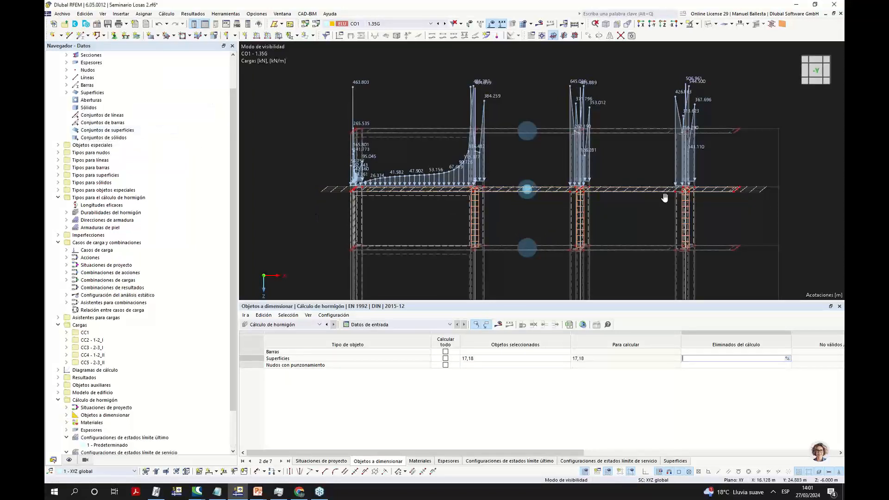
# Delete the surface reinforcement definition to check the design validity of surfaces 17 and 18, and undo the deletion.
pyautogui.scroll(3, 671, 193)
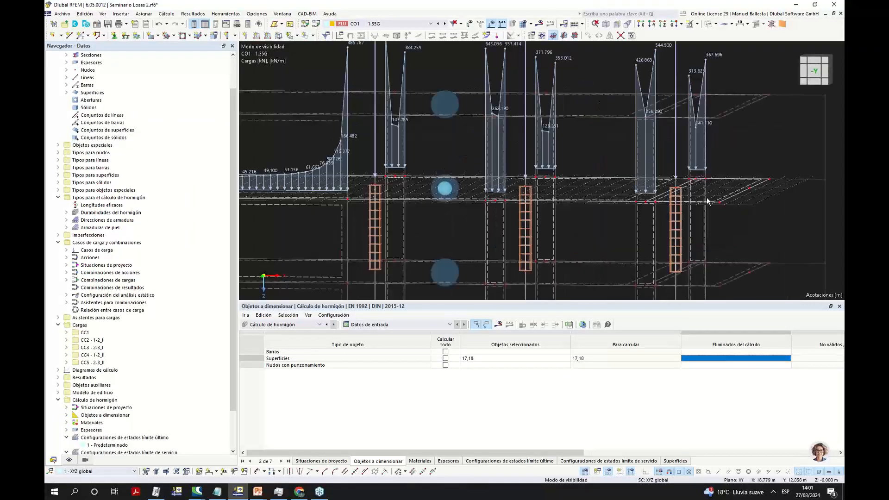
pyautogui.scroll(2, 634, 201)
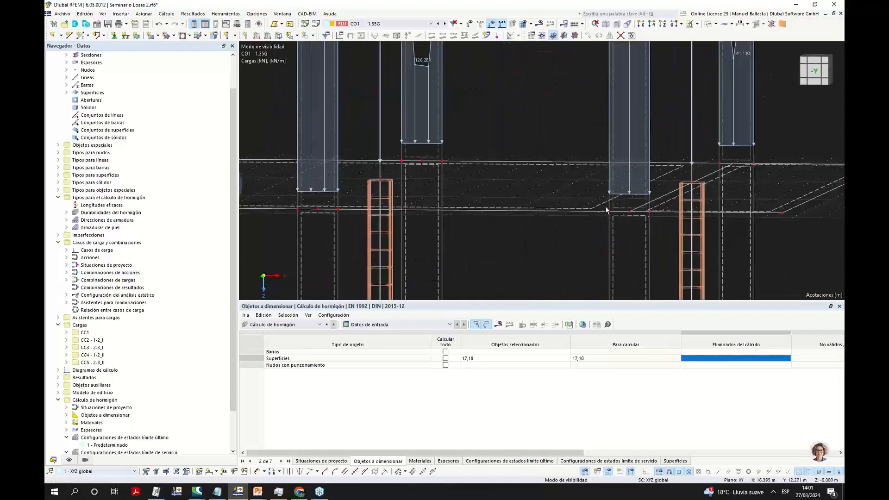
pyautogui.click(66, 228)
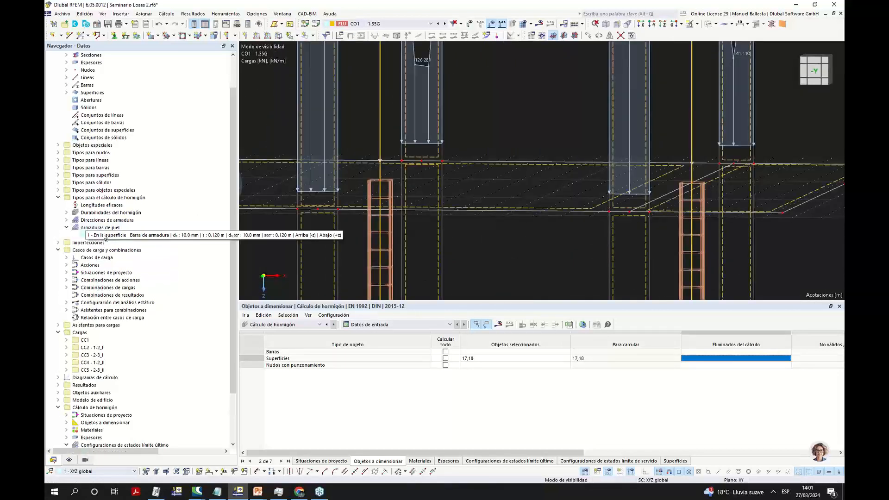
pyautogui.rightClick(104, 236)
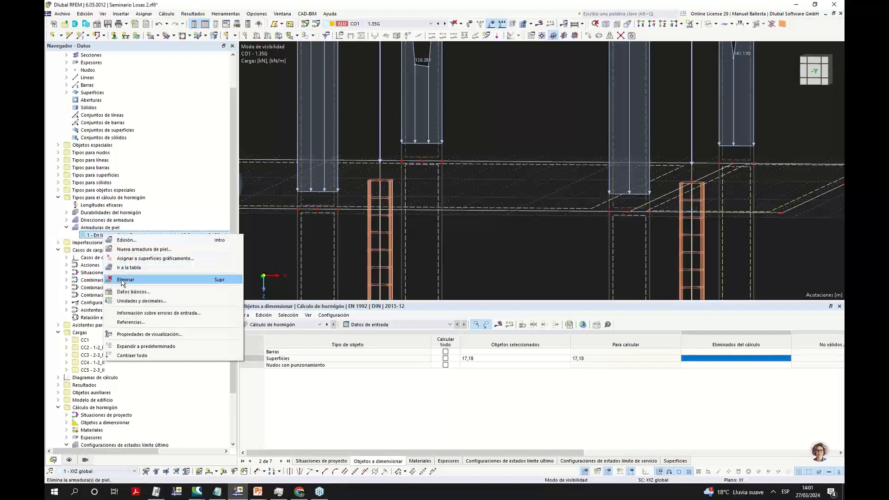
pyautogui.click(124, 279)
pyautogui.click(445, 275)
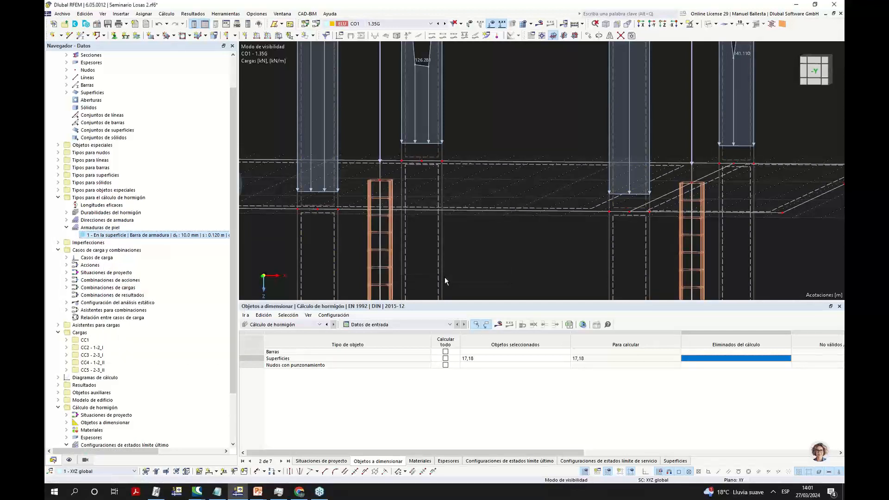
pyautogui.click(547, 359)
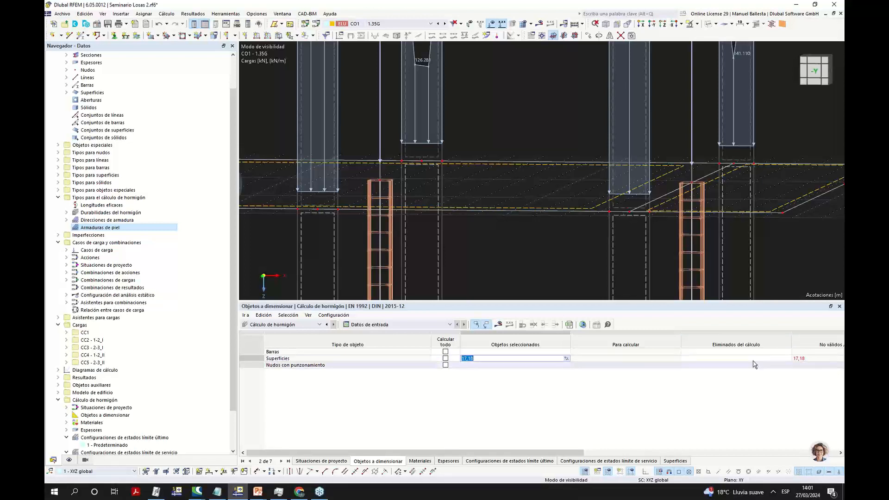
pyautogui.scroll(-2, 563, 254)
pyautogui.scroll(-1, 560, 255)
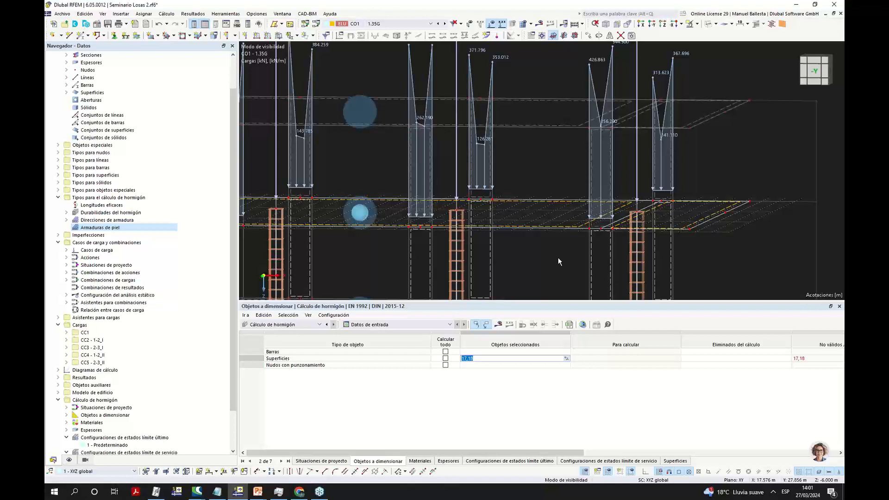
pyautogui.click(159, 25)
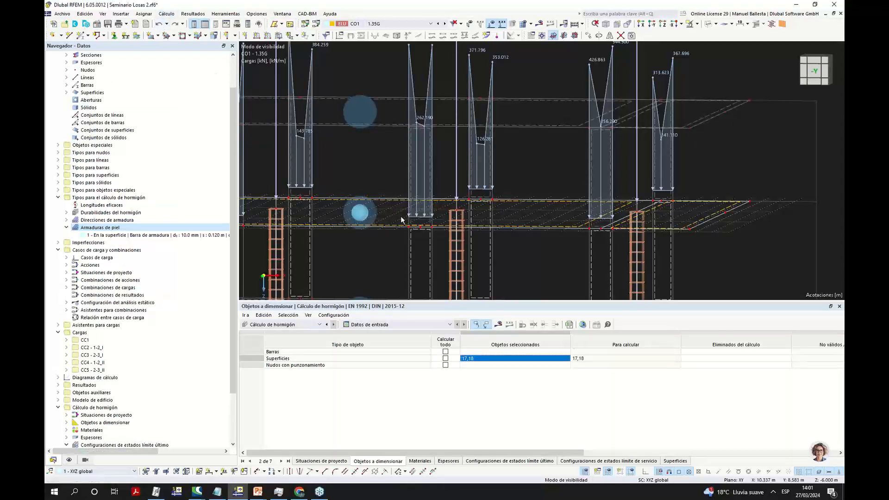
# Show the concrete design's table of design situations and include the ELS - Cuasipermanente situation SP4 in the calculation.
pyautogui.scroll(-3, 529, 245)
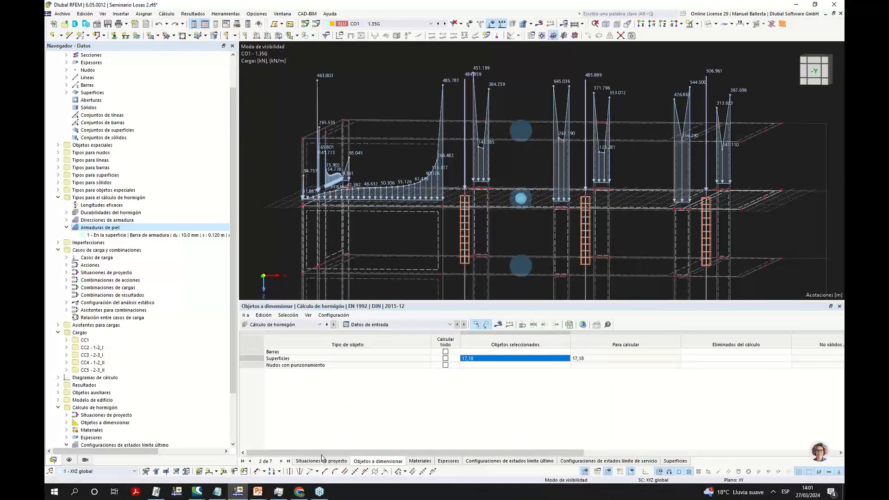
pyautogui.click(457, 325)
pyautogui.click(404, 359)
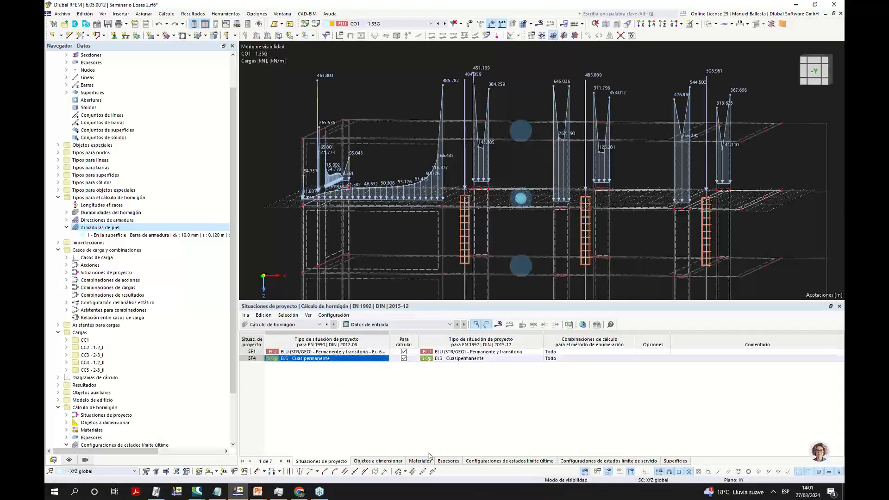
# Check the list of objects to design under the concrete design entries of the navigator.
pyautogui.scroll(-2, 135, 389)
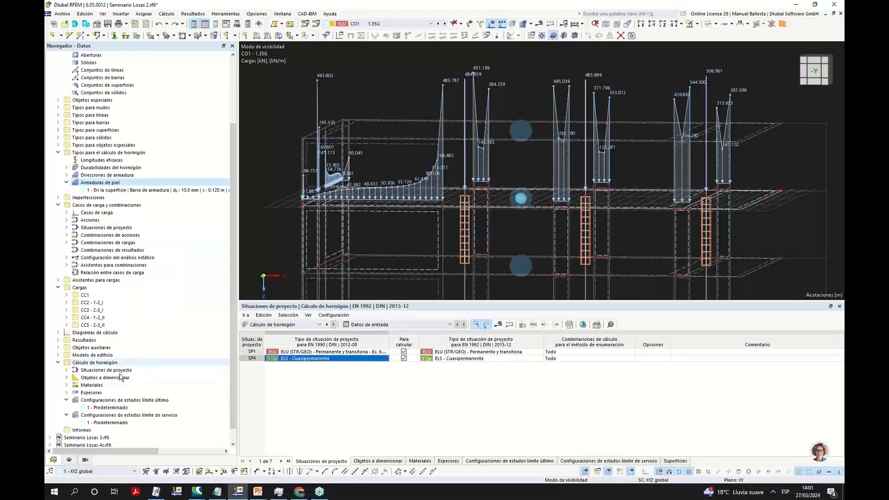
pyautogui.click(68, 378)
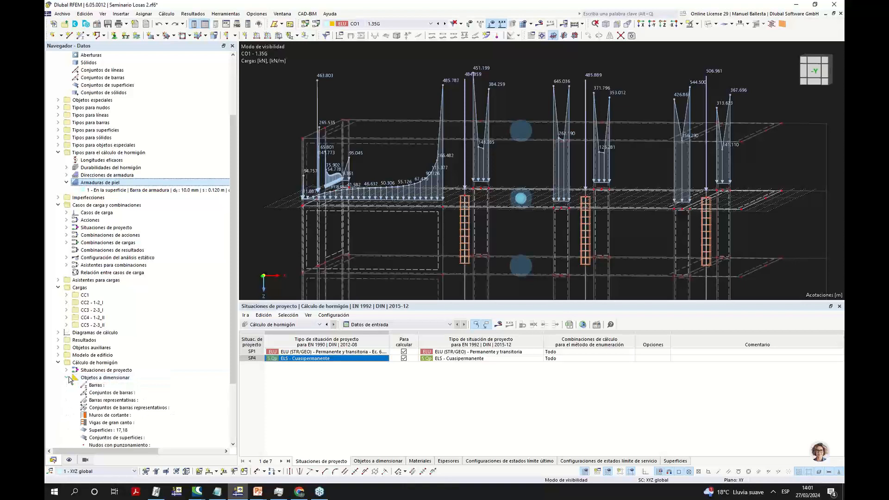
pyautogui.click(68, 378)
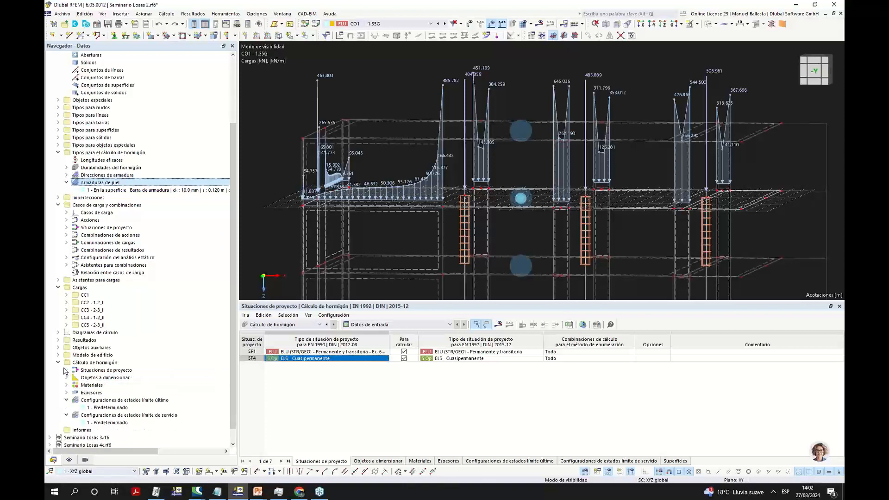
# Open the standards of the Seminario Losas 2 model's base data and set the EN 1990 national annex to UNE | 2019-04.
pyautogui.scroll(4, 89, 74)
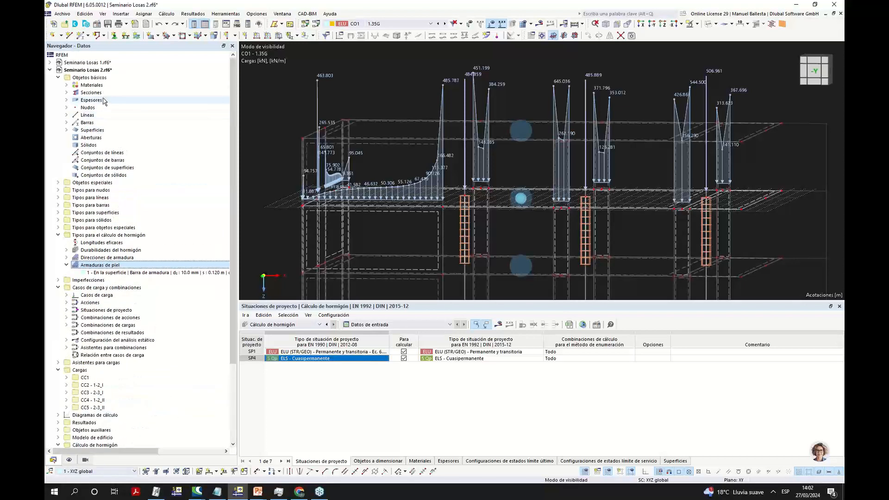
pyautogui.rightClick(89, 74)
pyautogui.click(276, 122)
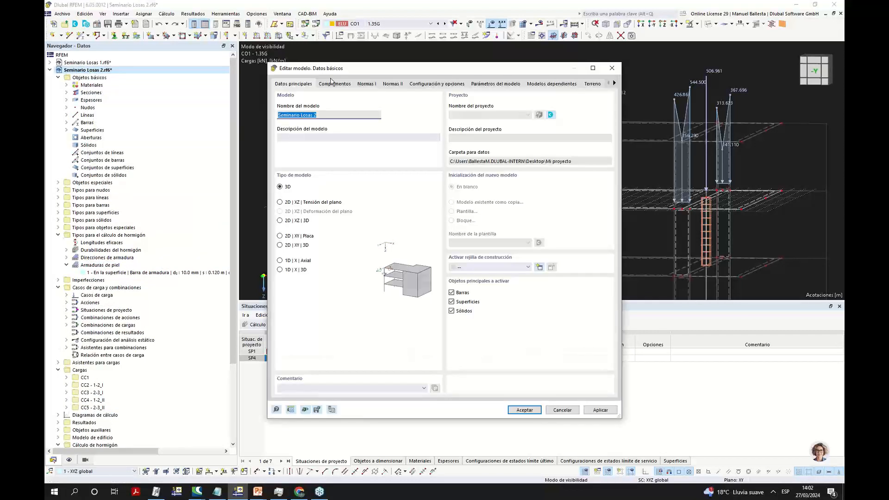
pyautogui.click(369, 85)
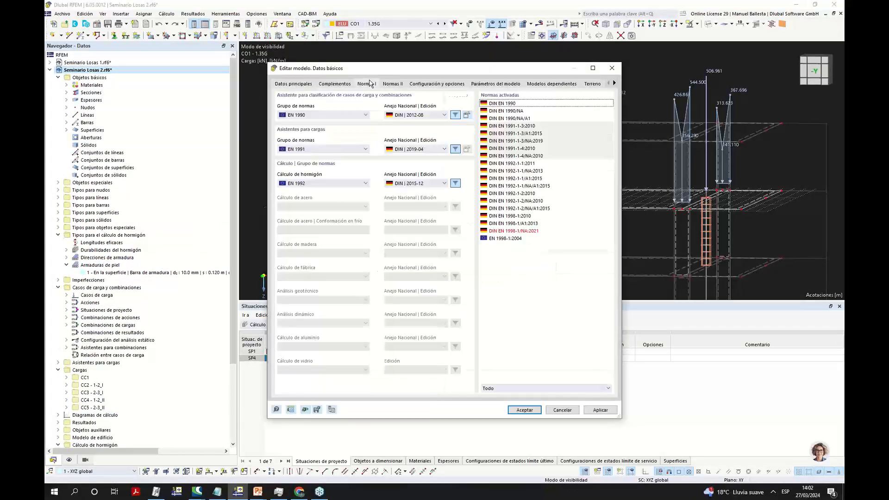
pyautogui.click(420, 115)
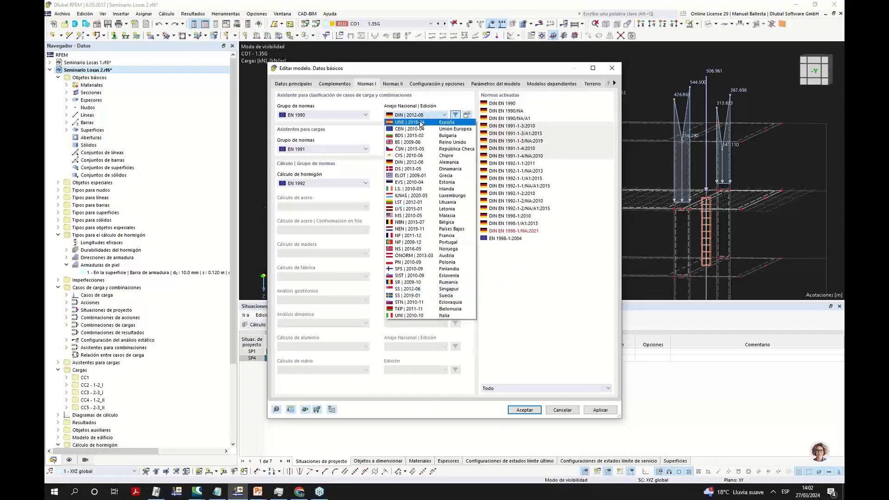
pyautogui.click(410, 122)
pyautogui.click(481, 303)
# Review the EN 1991 national annexes and set the EN 1992 concrete design annex to UNE | 2015-09.
pyautogui.click(418, 150)
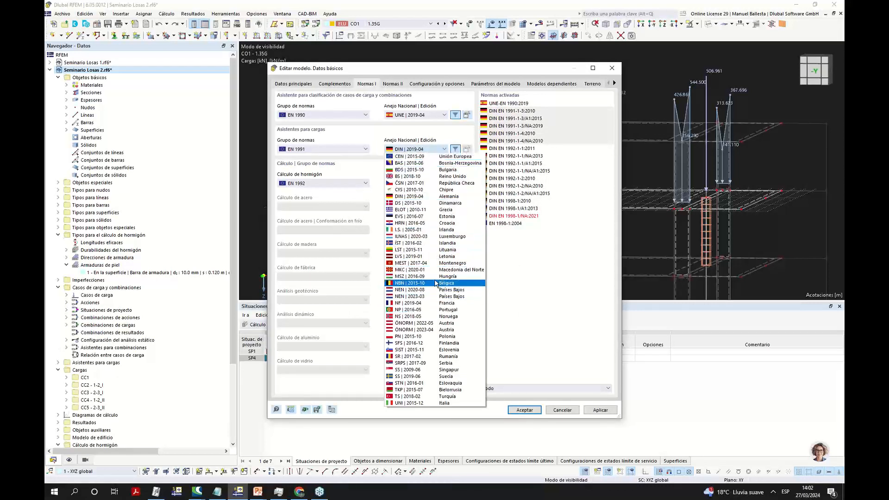
pyautogui.click(348, 132)
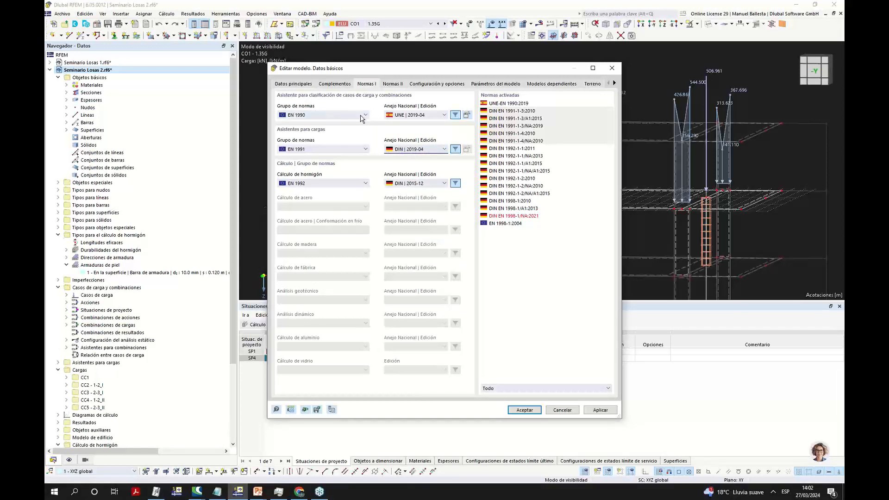
pyautogui.click(419, 184)
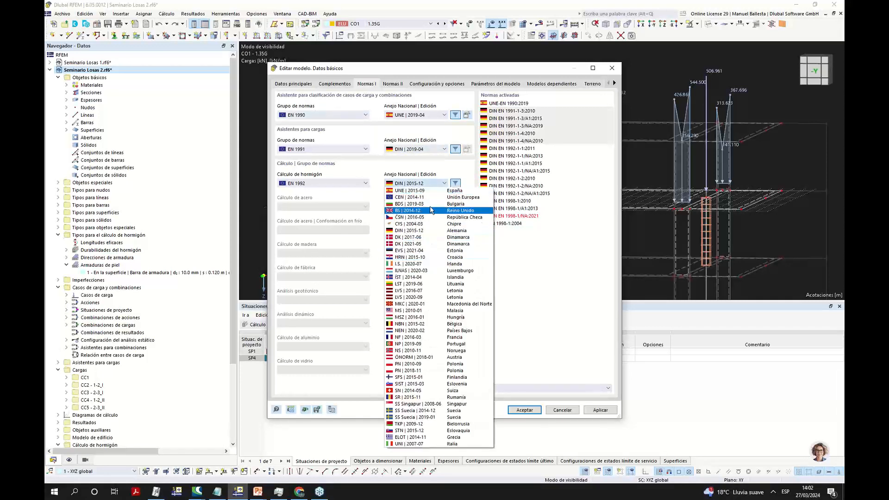
pyautogui.click(409, 191)
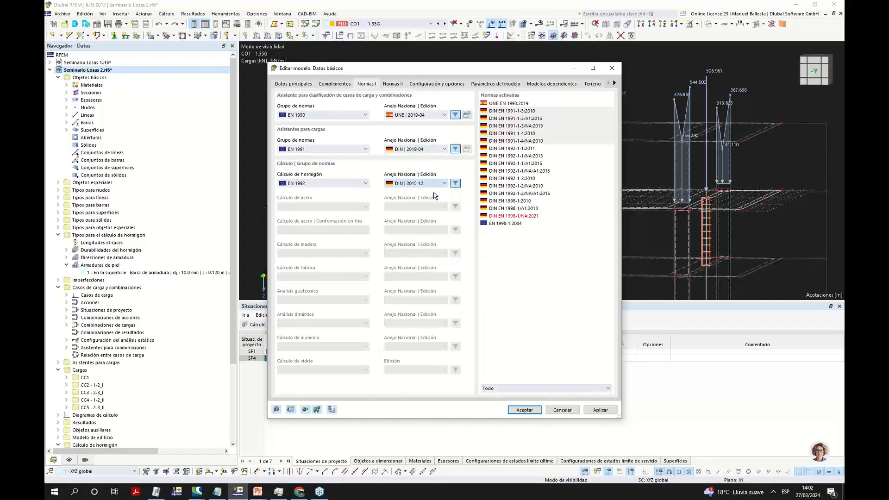
# Set the EN 1991 national annex for the load wizards to CEN | 2015-09 and accept the model's base data.
pyautogui.click(425, 148)
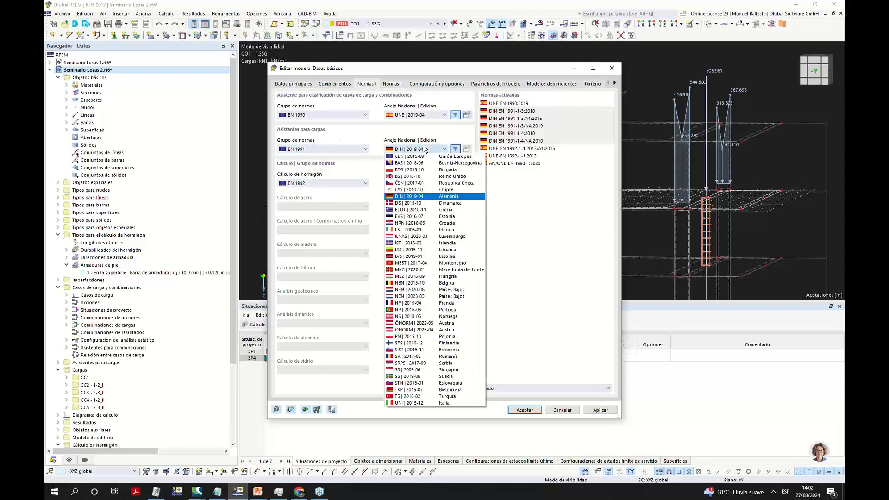
pyautogui.click(424, 149)
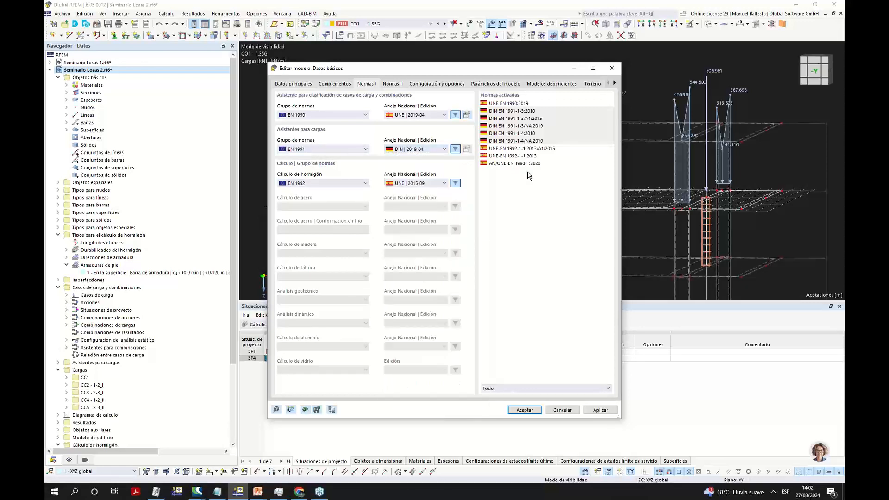
pyautogui.click(419, 150)
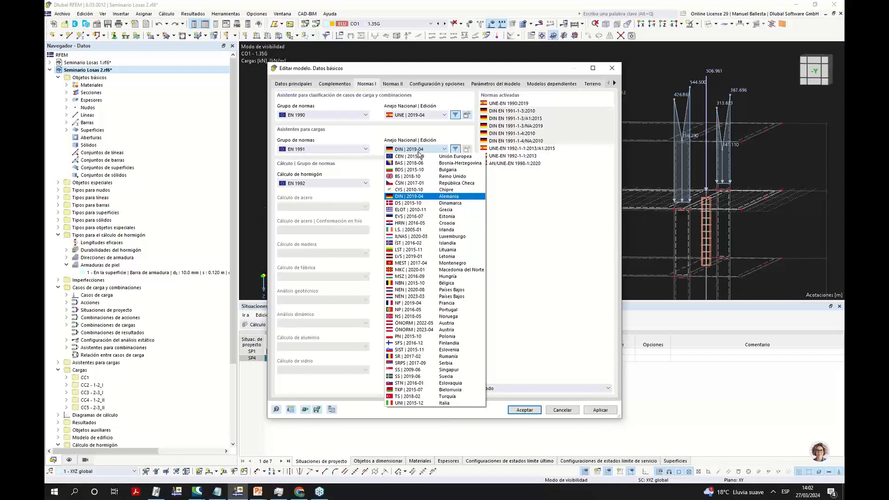
pyautogui.click(418, 151)
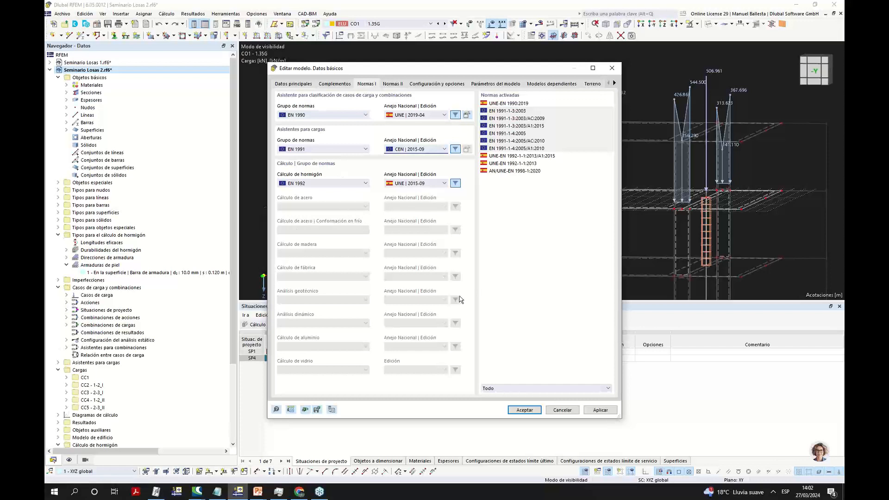
pyautogui.click(529, 411)
pyautogui.click(483, 281)
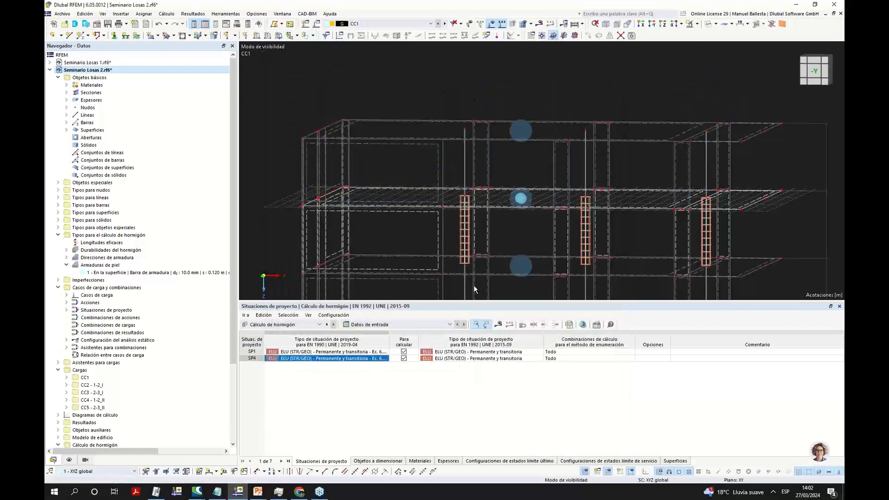
# Expand the special objects in the navigator and look at the commands available for surface results adjustments.
pyautogui.keyDown('ctrl'); pyautogui.moveTo(556, 207); pyautogui.dragTo(512, 244, button='middle'); pyautogui.keyUp('ctrl')
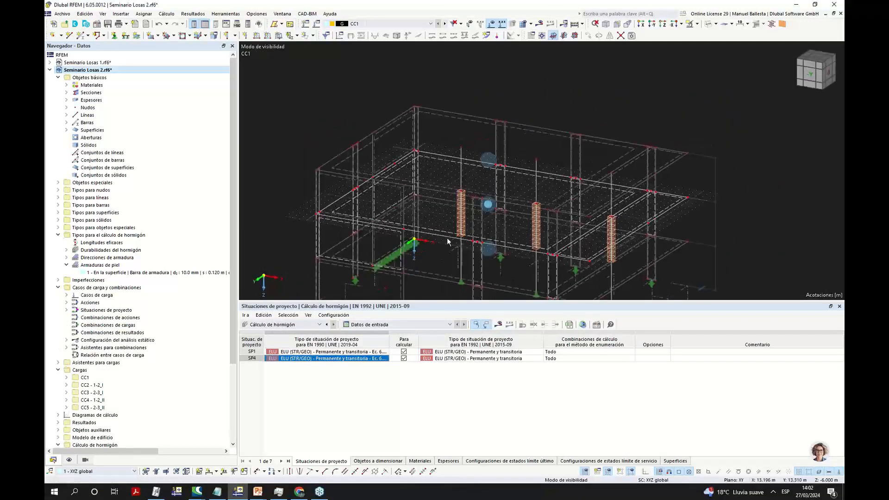
pyautogui.scroll(3, 539, 207)
pyautogui.scroll(-2, 96, 345)
pyautogui.scroll(2, 96, 345)
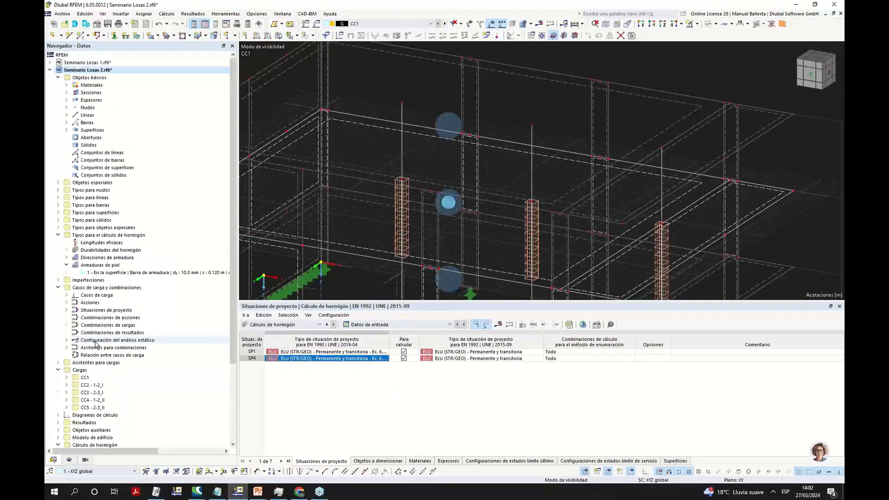
pyautogui.click(58, 182)
pyautogui.rightClick(119, 199)
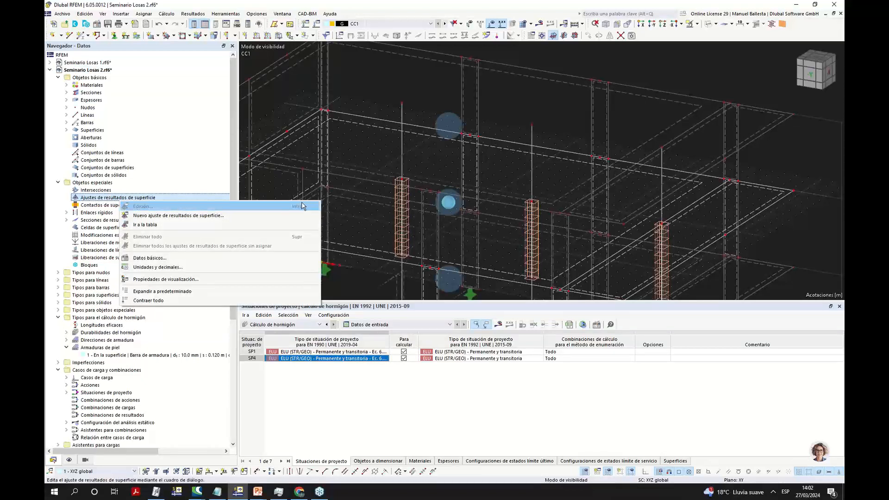
pyautogui.click(419, 152)
pyautogui.scroll(-3, 445, 170)
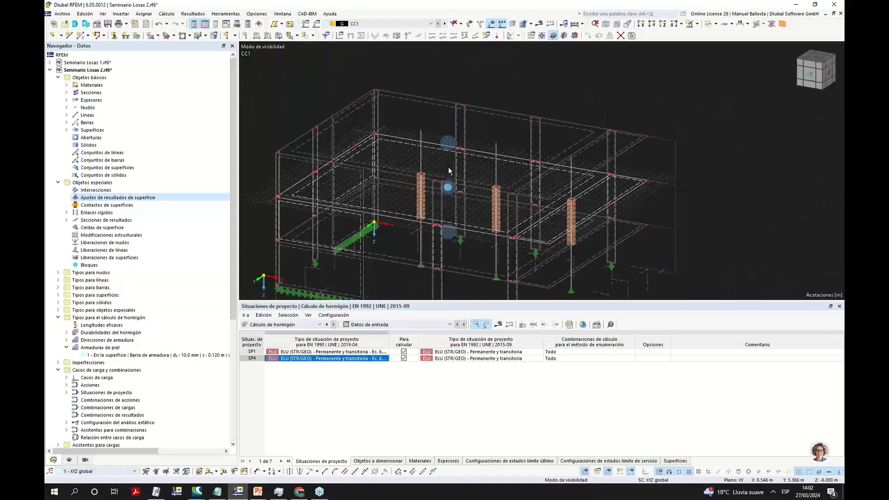
pyautogui.click(377, 352)
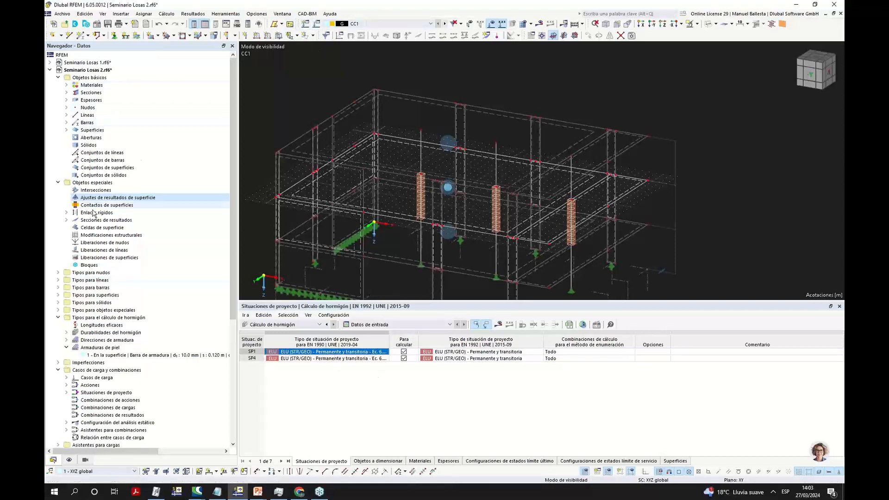
# Edit load cases CC2 to CC5 together and set their action category to imposed loads, category B (Sobrecargas de uso - categoría B).
pyautogui.scroll(-5, 95, 336)
pyautogui.rightClick(94, 357)
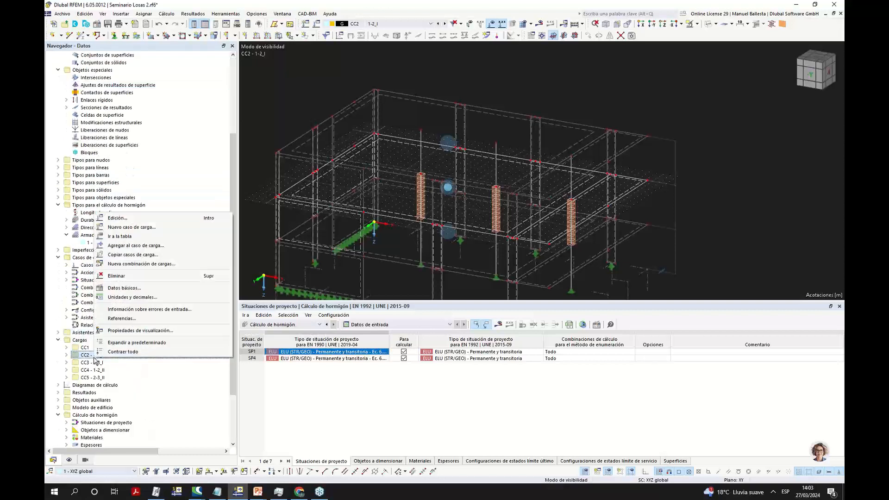
pyautogui.click(129, 220)
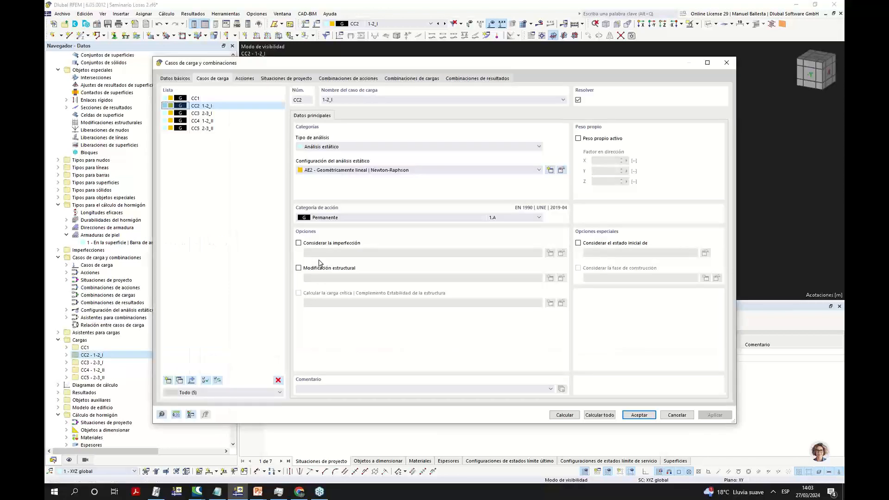
pyautogui.moveTo(202, 105); pyautogui.dragTo(194, 132)
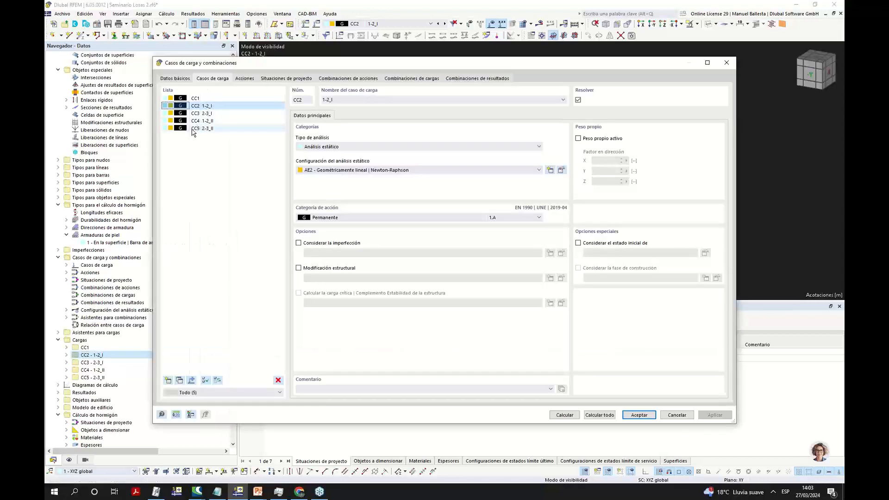
pyautogui.click(346, 218)
pyautogui.click(368, 253)
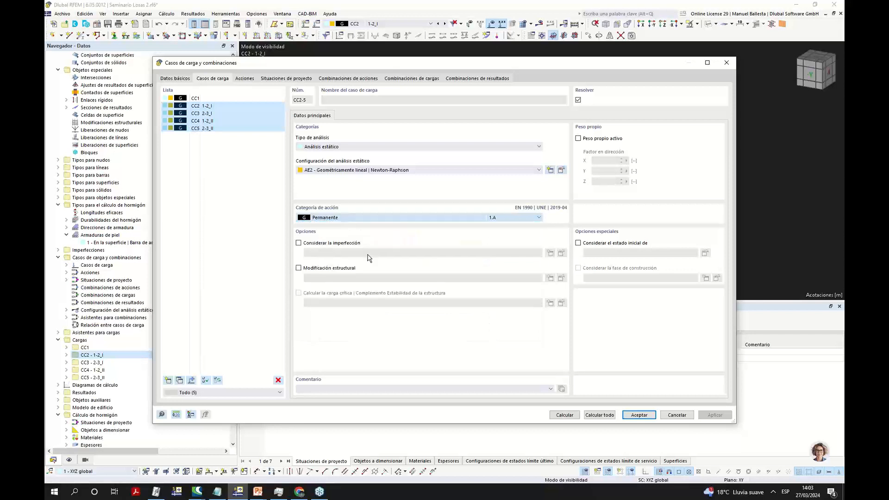
# Replace design situation SP4 with a new design situation of type ELS - Cuasipermanente.
pyautogui.click(246, 79)
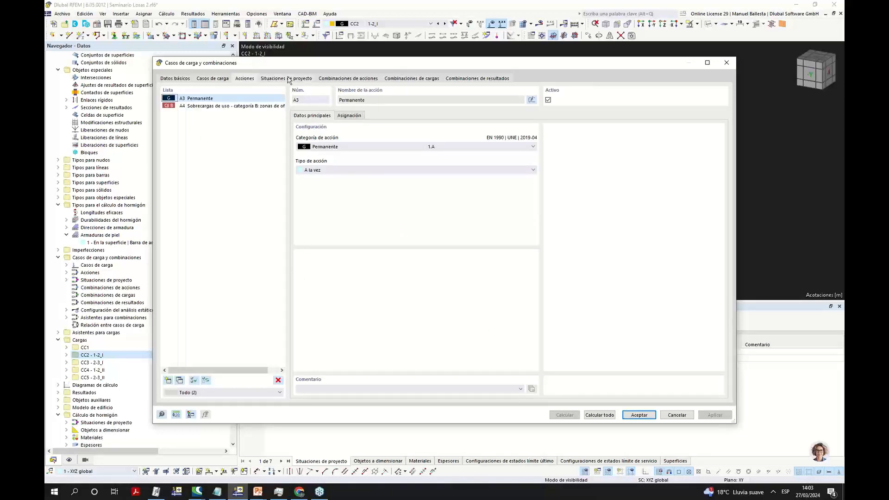
pyautogui.click(292, 80)
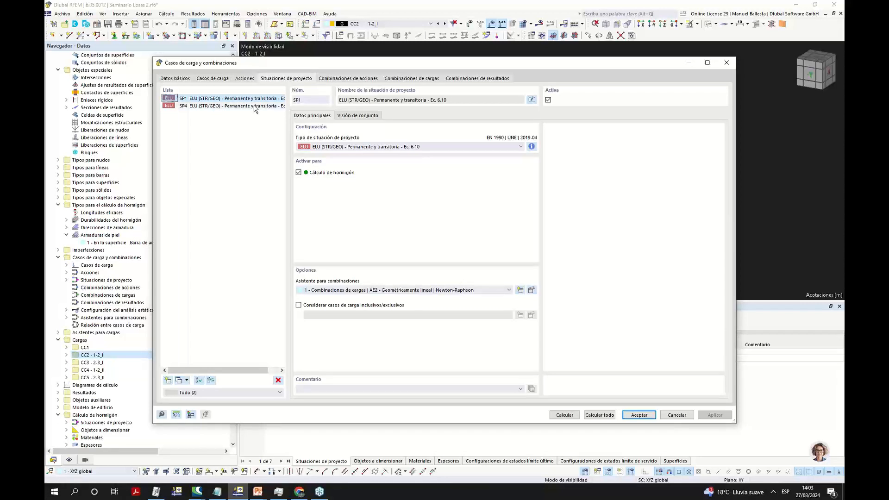
pyautogui.click(255, 106)
pyautogui.click(278, 380)
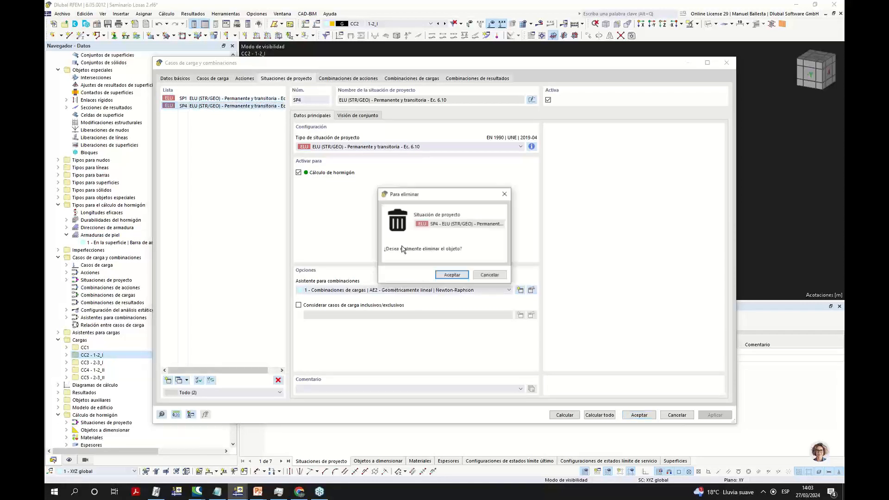
pyautogui.click(452, 275)
pyautogui.click(168, 380)
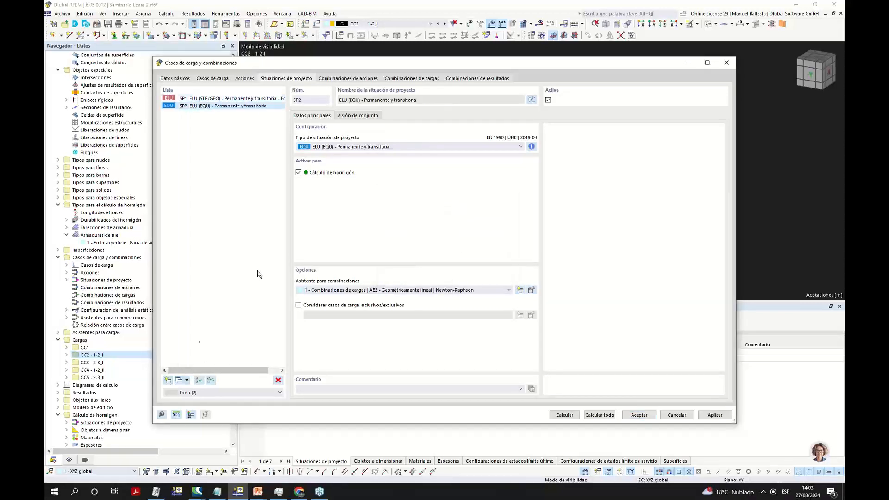
pyautogui.click(384, 147)
pyautogui.click(374, 244)
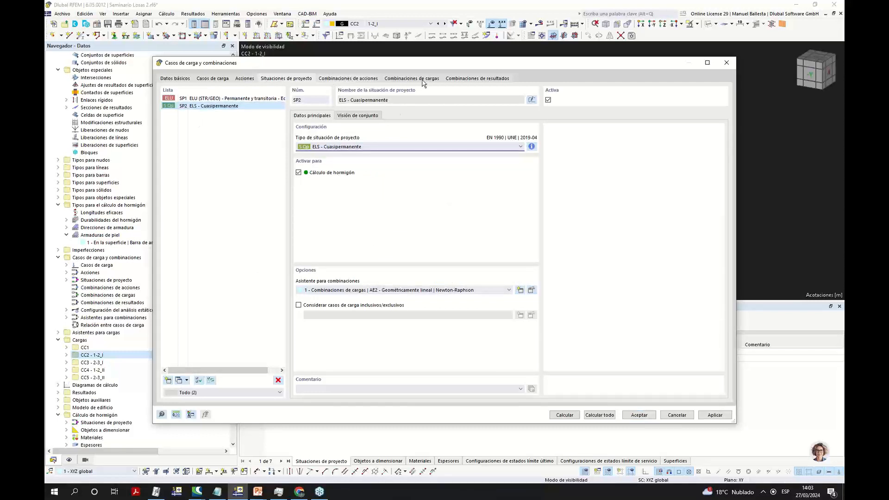
# Review the generated action, load and result combinations and accept the load case and combination settings.
pyautogui.click(373, 80)
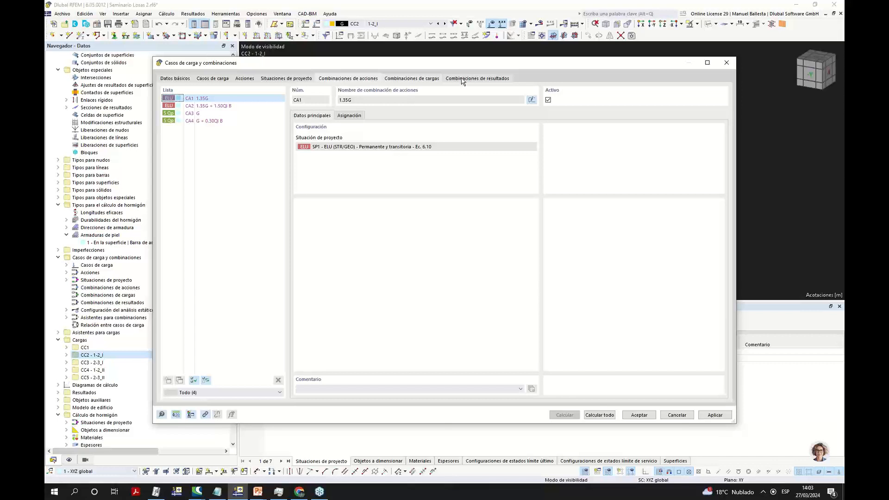
pyautogui.click(411, 80)
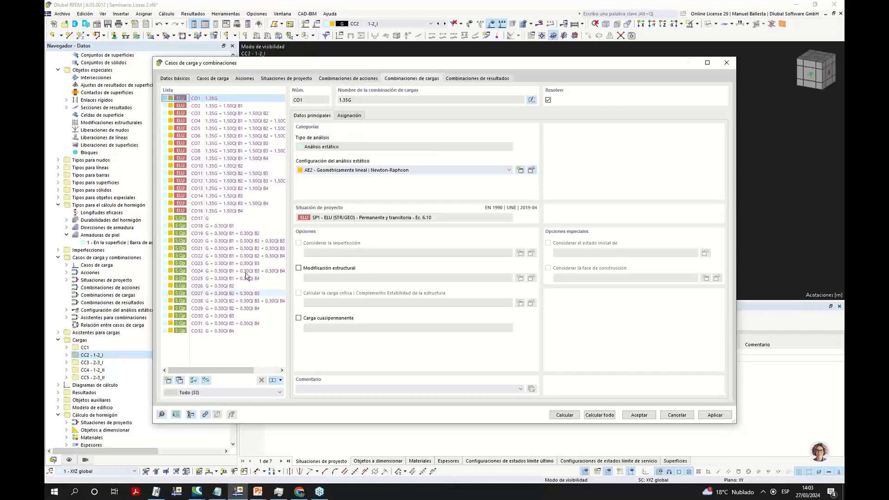
pyautogui.click(479, 80)
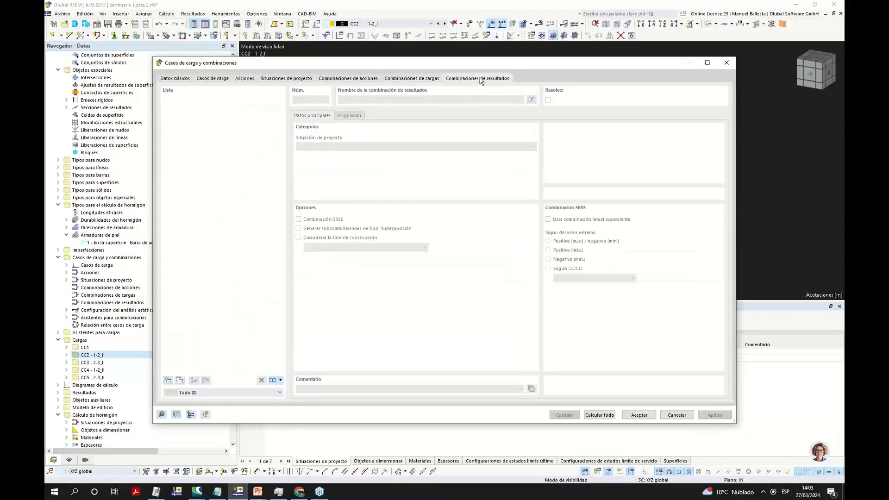
pyautogui.click(638, 415)
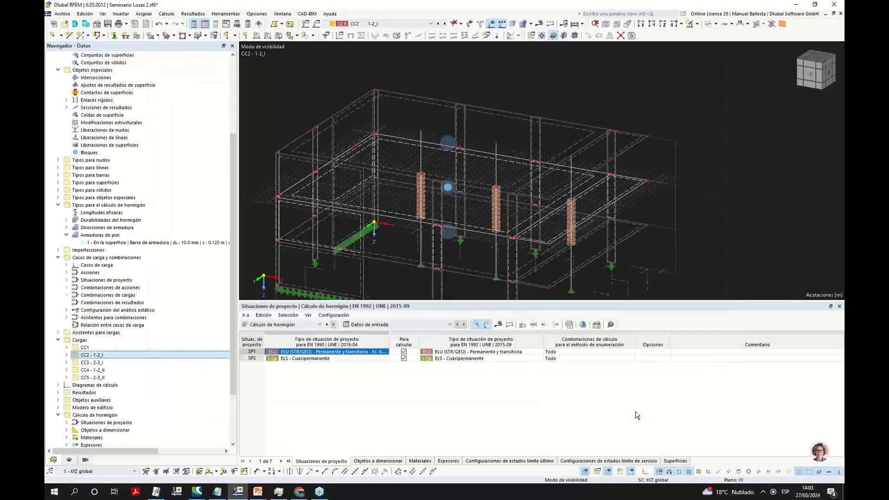
# Check the objects to design, switch to the Seminario Losas 3 model and show its results navigator with the slab in the +Z view.
pyautogui.click(390, 461)
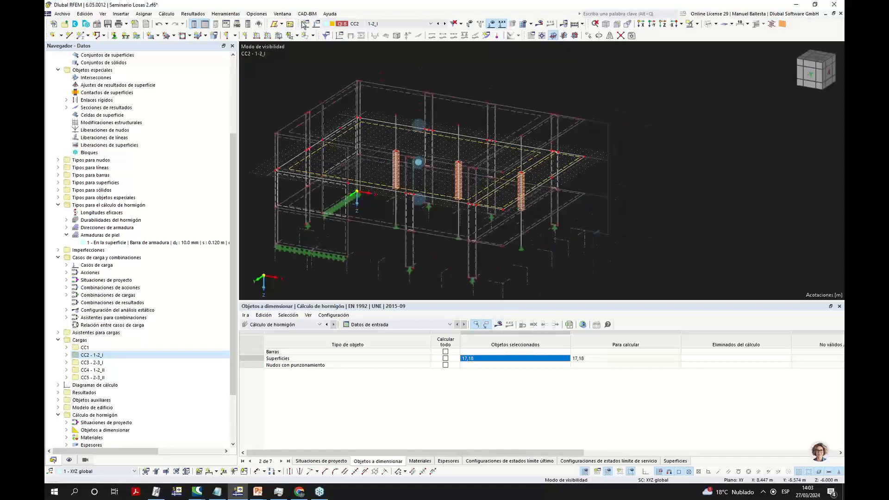
pyautogui.click(284, 14)
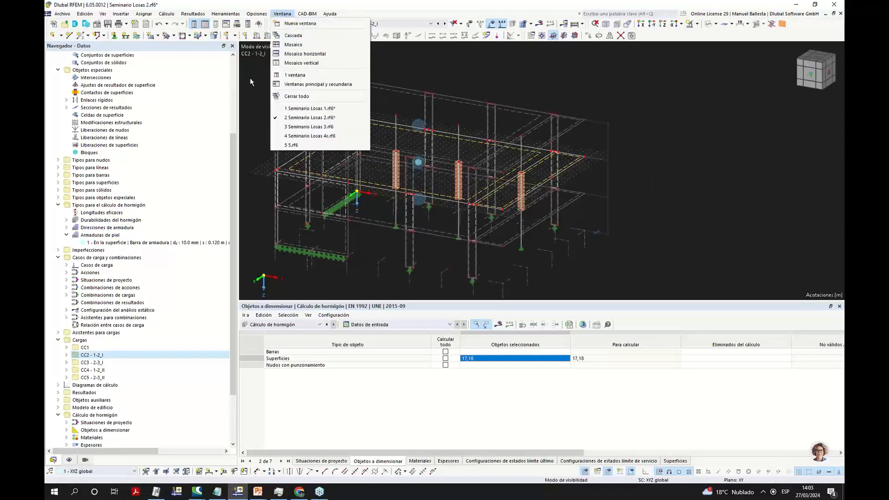
pyautogui.click(311, 128)
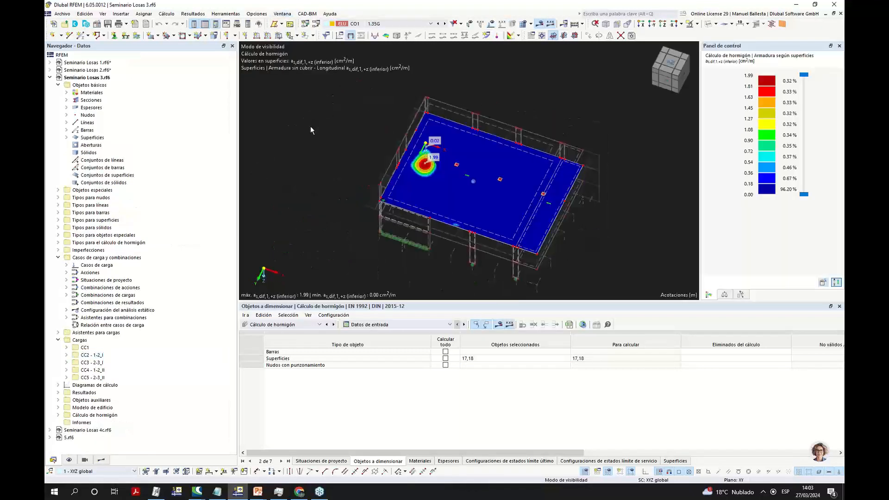
pyautogui.click(669, 66)
pyautogui.click(105, 459)
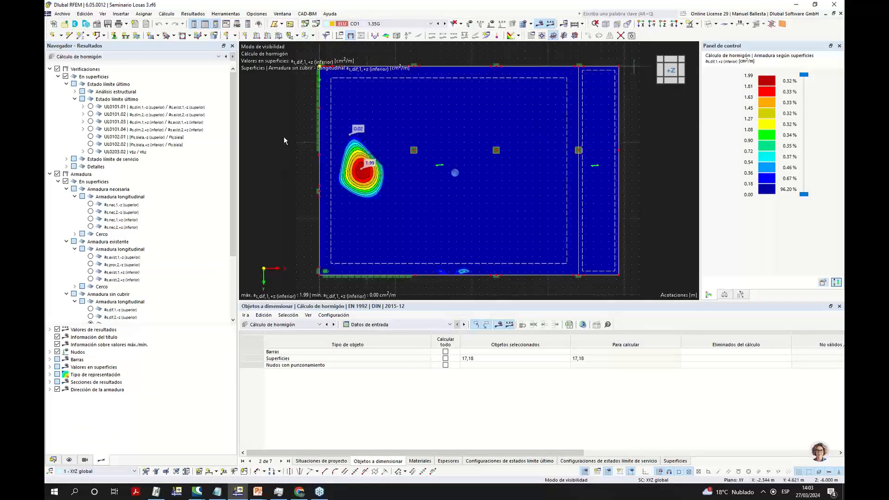
# Keep the concrete design results active, collapse the design checks and expand the reinforcement results for surfaces.
pyautogui.click(49, 175)
pyautogui.click(89, 57)
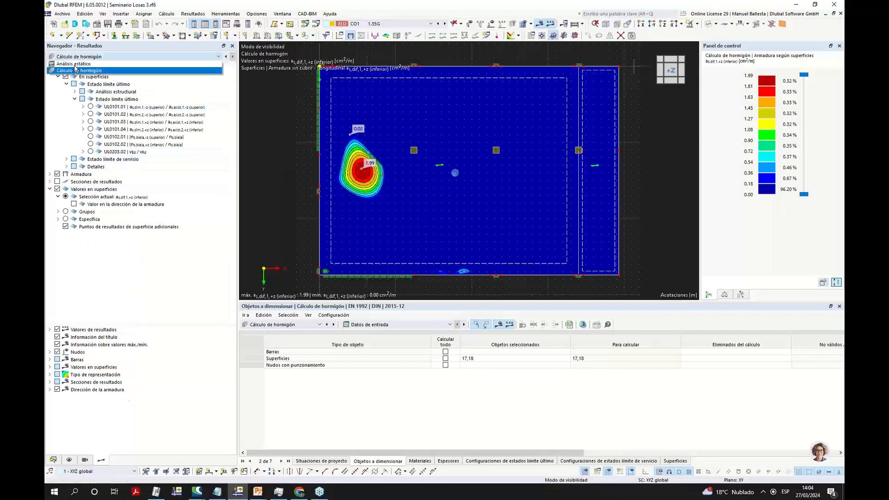
pyautogui.click(81, 70)
pyautogui.click(57, 76)
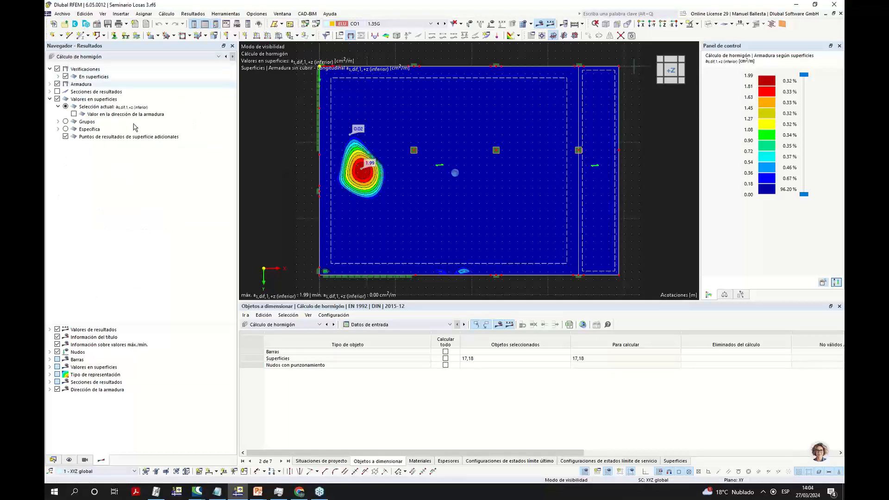
pyautogui.scroll(-1, 282, 193)
pyautogui.moveTo(283, 193); pyautogui.dragTo(313, 175, button='middle')
pyautogui.click(49, 84)
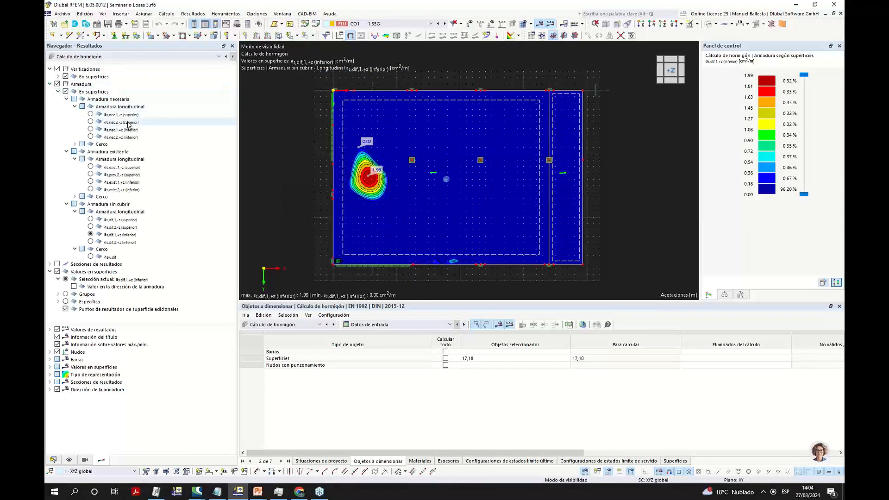
# Display the required longitudinal reinforcement as,nec,1,-z (superior) and inspect its concentrations around the slab's columns.
pyautogui.click(90, 114)
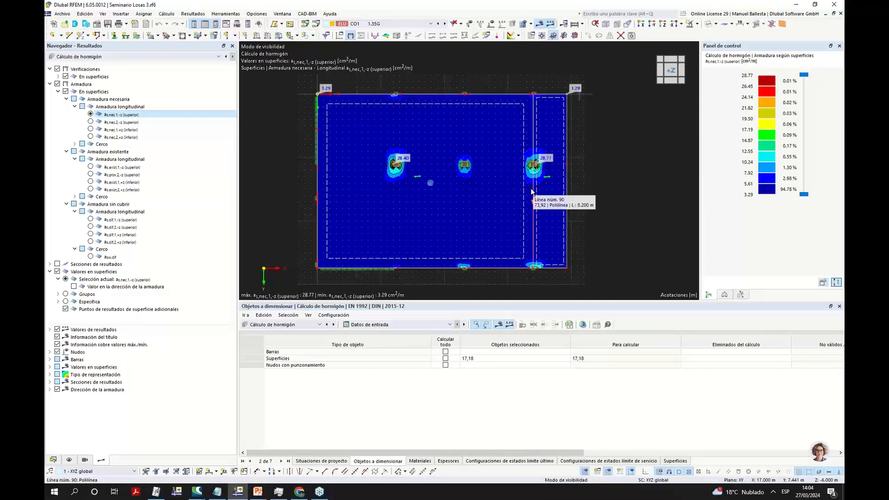
pyautogui.scroll(4, 444, 208)
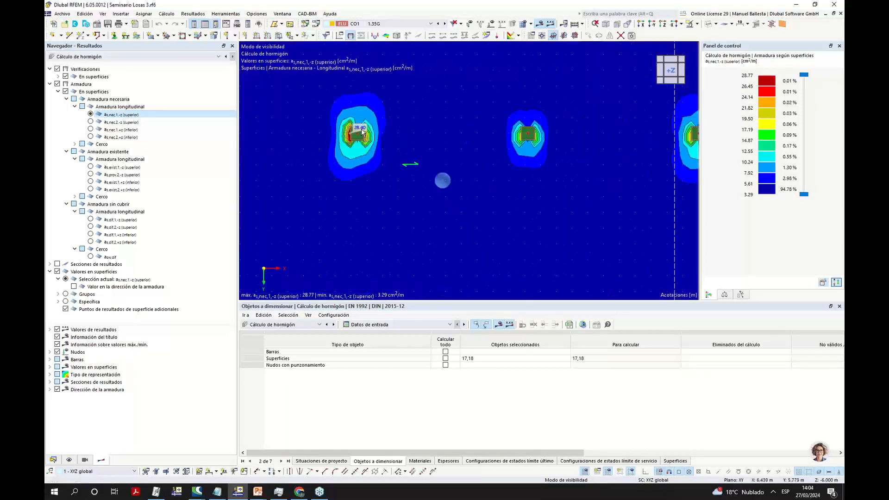
pyautogui.scroll(3, 361, 133)
pyautogui.scroll(-1, 470, 186)
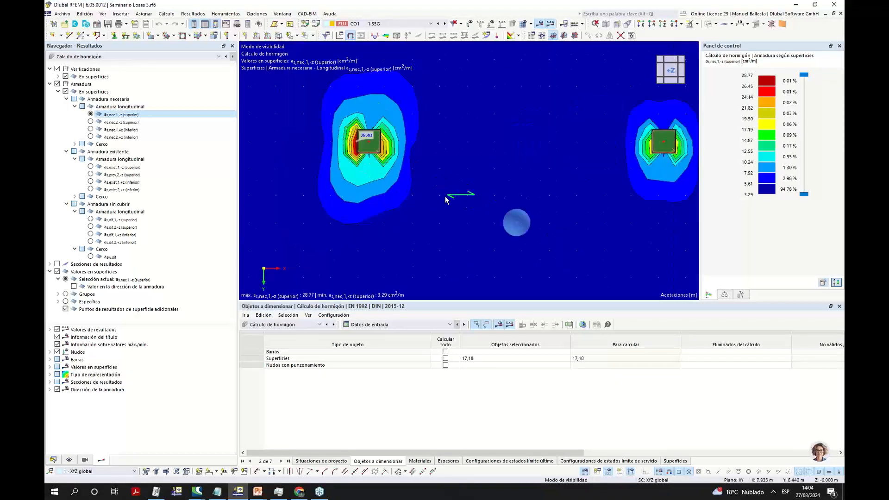
pyautogui.scroll(-6, 366, 179)
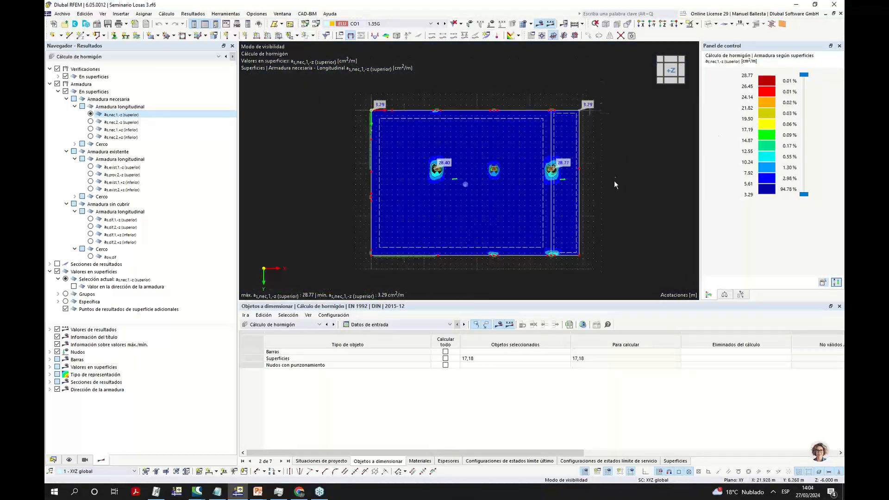
pyautogui.scroll(2, 571, 174)
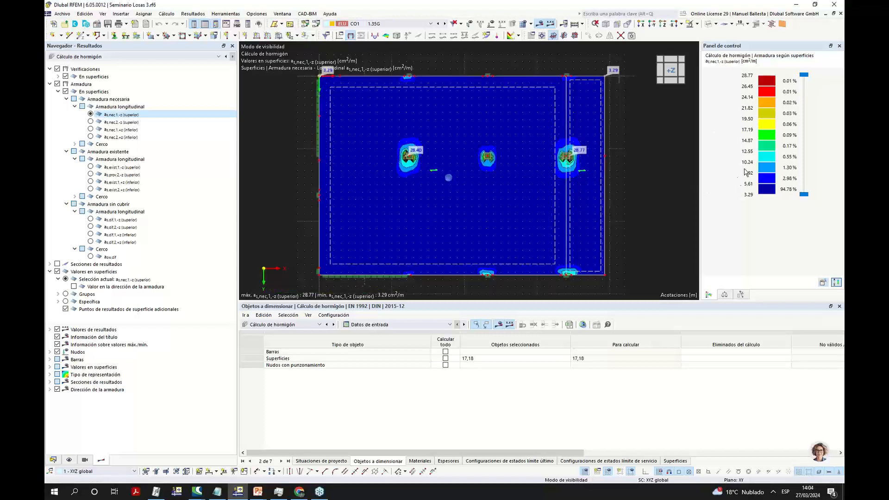
# Switch the result colour scale to user-defined limits, set the lower limit to 0.30 cm²/m and apply it.
pyautogui.click(292, 156)
pyautogui.moveTo(318, 177); pyautogui.dragTo(404, 186)
pyautogui.write('0.3')
pyautogui.click(326, 166)
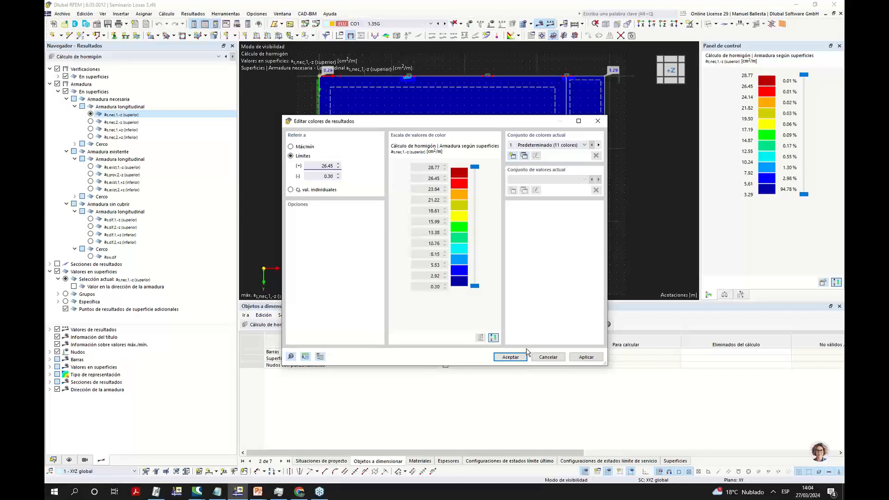
pyautogui.click(586, 357)
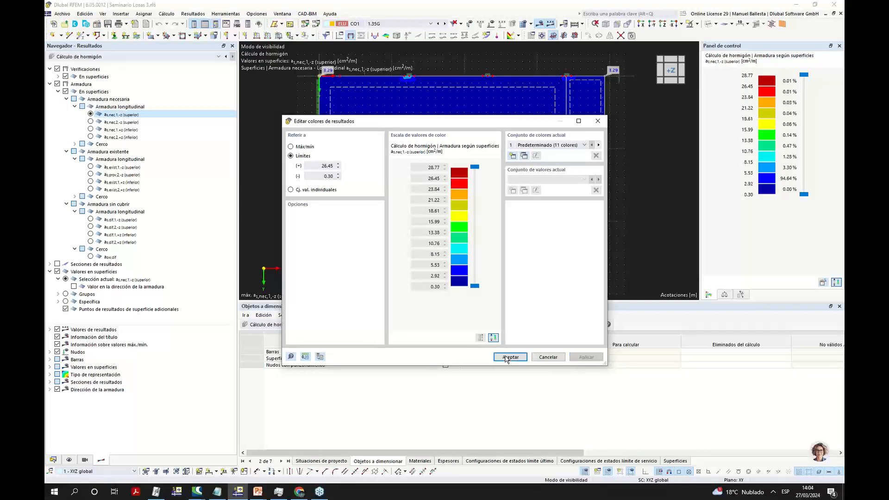
pyautogui.click(510, 357)
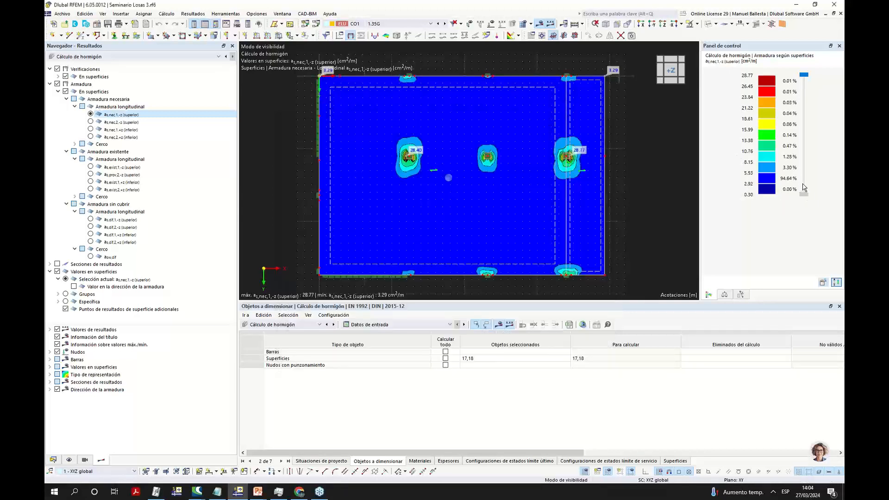
# Raise the colour scale's lower cut-off to 5.53 cm²/m to hide the lowest two bands of required reinforcement.
pyautogui.moveTo(805, 194); pyautogui.dragTo(805, 183)
pyautogui.moveTo(643, 221); pyautogui.dragTo(621, 220, button='middle')
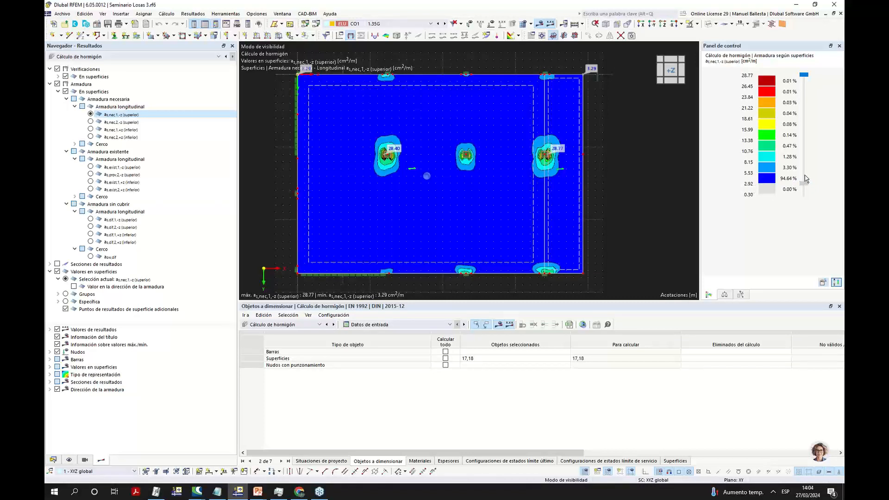
pyautogui.moveTo(804, 182); pyautogui.dragTo(804, 177)
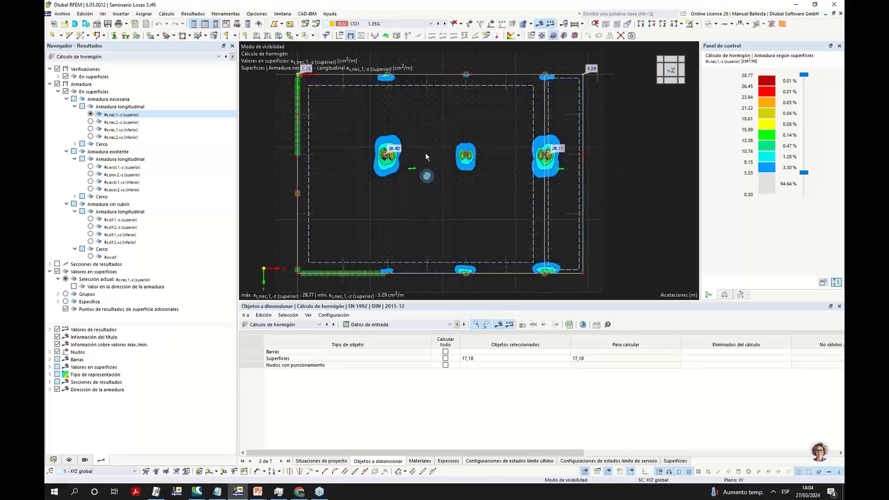
pyautogui.moveTo(631, 178); pyautogui.dragTo(626, 180, button='middle')
pyautogui.moveTo(805, 185); pyautogui.dragTo(804, 175)
pyautogui.moveTo(615, 198); pyautogui.dragTo(627, 204, button='middle')
pyautogui.scroll(3, 422, 183)
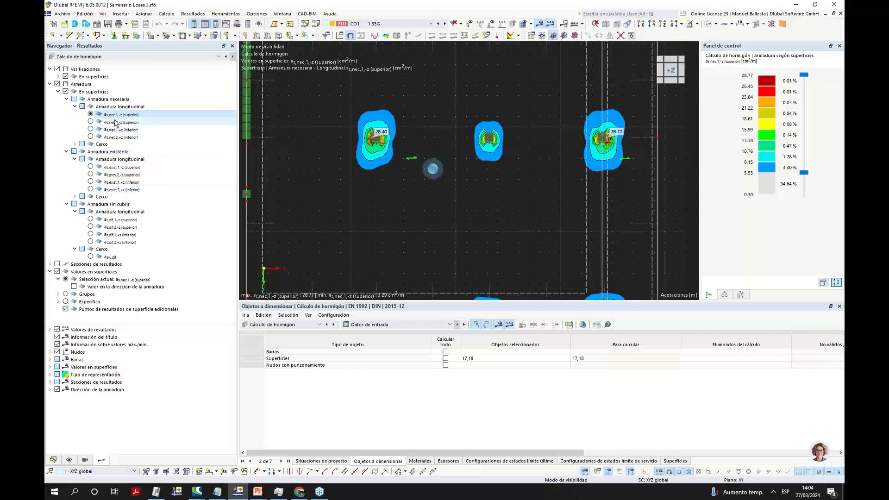
# Check the existing reinforcement as,exist,1,-z (superior) against the required one, and display the required reinforcement as,nec,2,-z (superior).
pyautogui.click(91, 167)
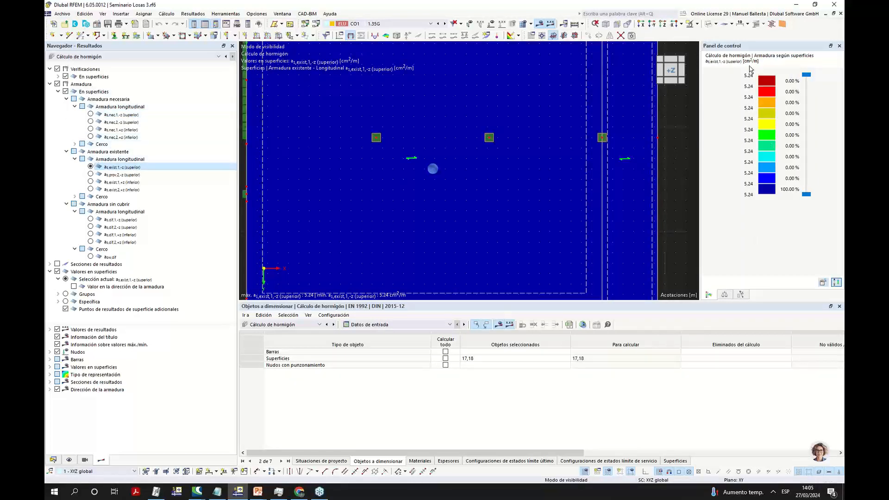
pyautogui.scroll(-1, 450, 175)
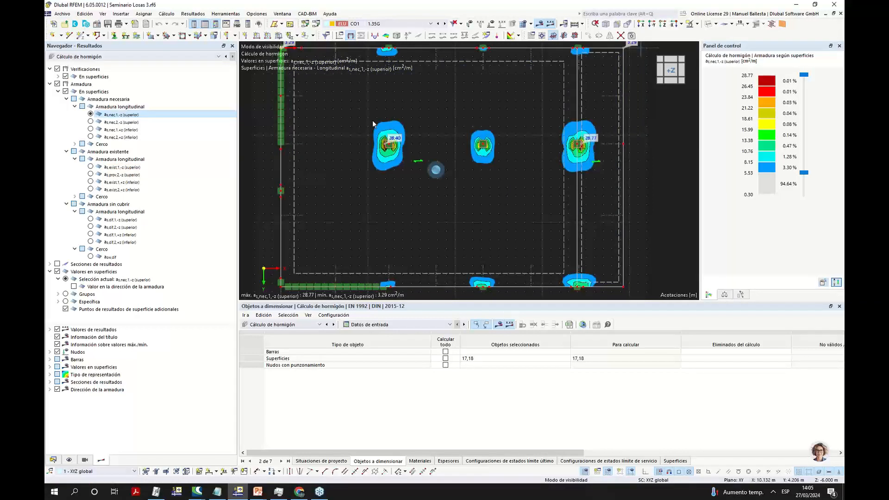
pyautogui.click(91, 122)
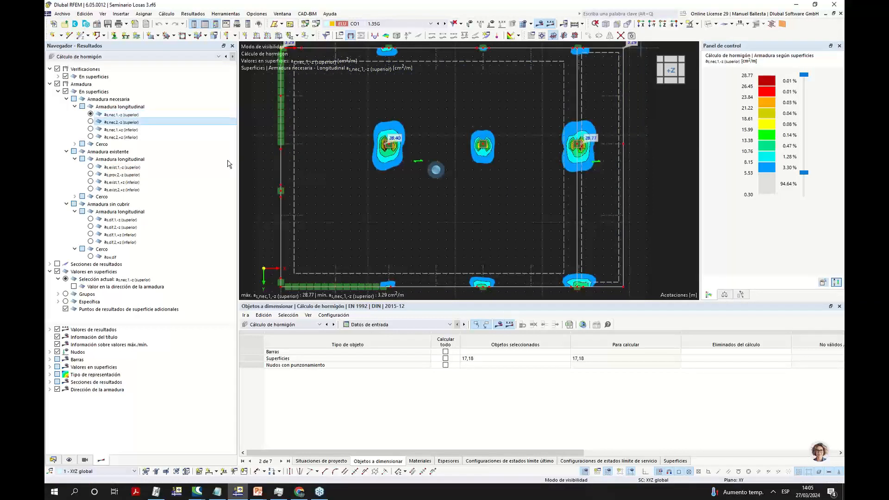
pyautogui.click(106, 121)
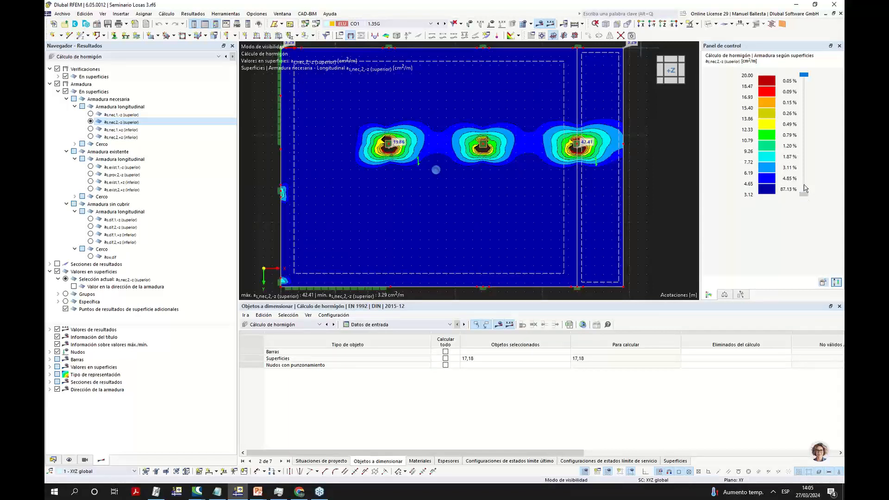
# Hide the lowest band of as,nec,2,-z (superior), below 4.65 cm²/m, and display the required reinforcement as,nec,1,+z (inferior).
pyautogui.moveTo(805, 188); pyautogui.dragTo(805, 186)
pyautogui.moveTo(432, 187); pyautogui.dragTo(434, 191, button='middle')
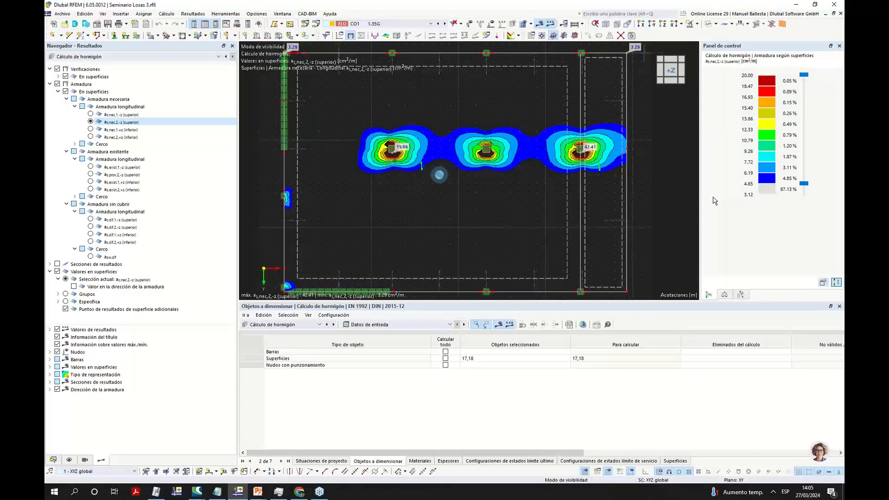
pyautogui.click(91, 130)
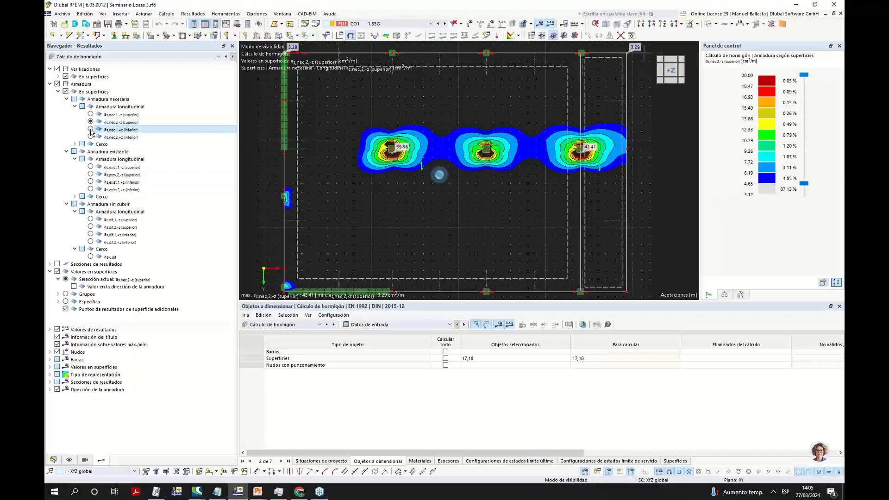
pyautogui.click(91, 129)
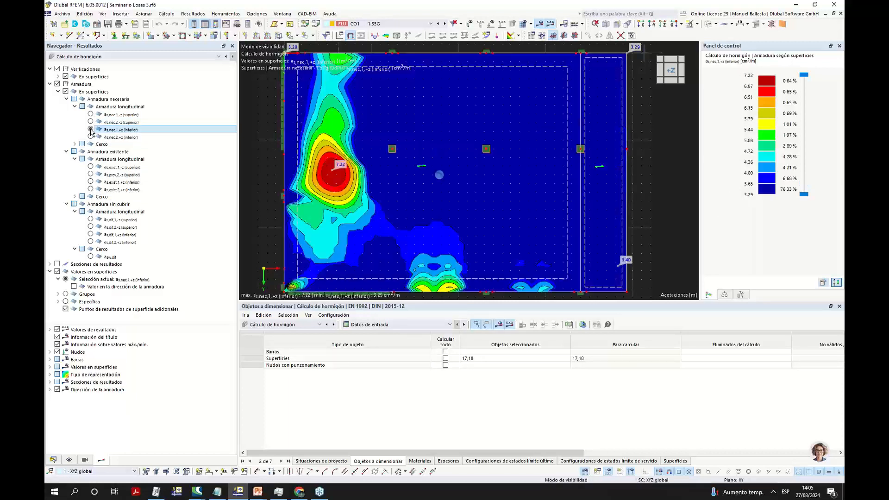
# Raise the lower cut-off to 3.65 cm²/m for as,nec,1,+z (inferior) and inspect the slab's remaining bands.
pyautogui.moveTo(390, 179); pyautogui.dragTo(396, 176, button='middle')
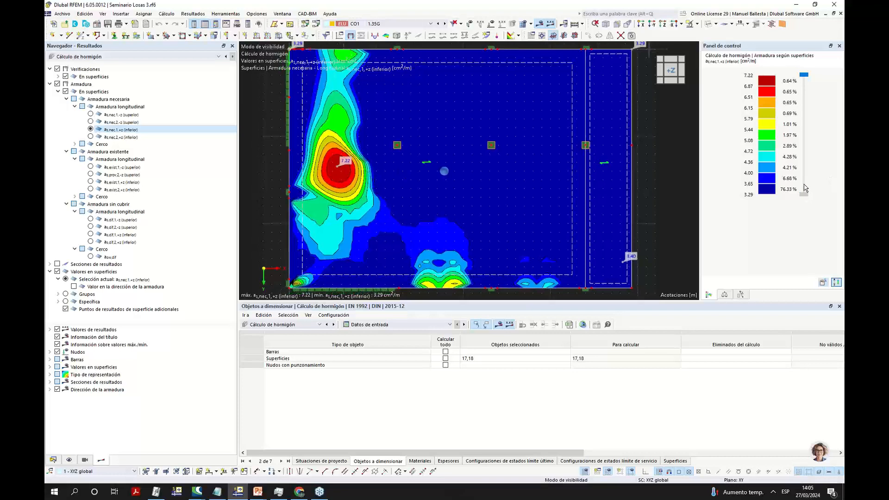
pyautogui.moveTo(806, 187); pyautogui.dragTo(804, 183)
pyautogui.scroll(-1, 473, 177)
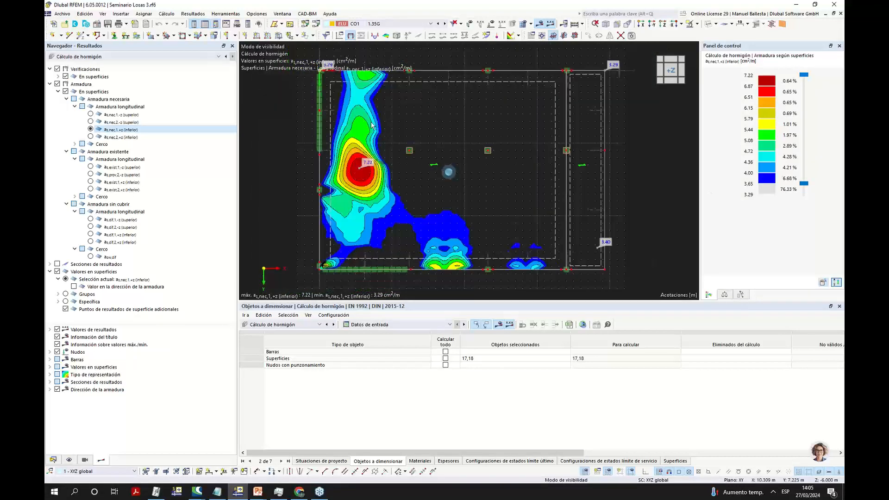
pyautogui.scroll(1, 370, 183)
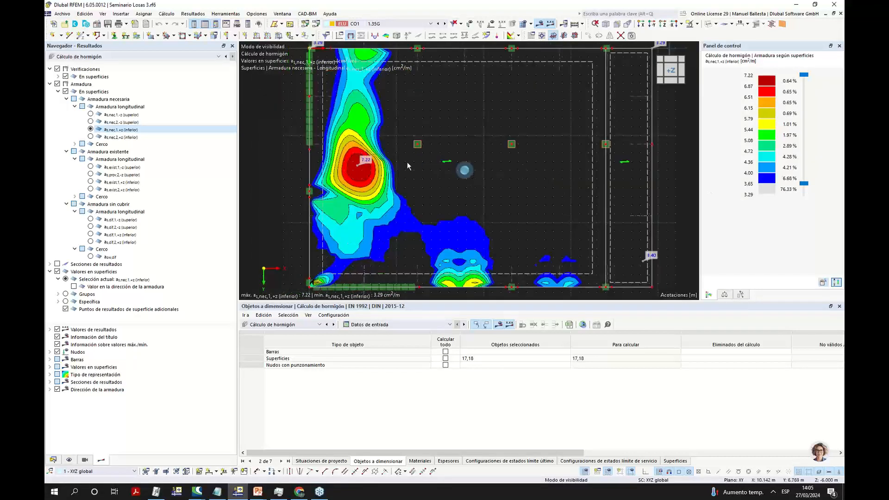
# Display the required reinforcement as,nec,2,+z (inferior) and hide its lowest colour band, below 3.88 cm²/m.
pyautogui.click(91, 137)
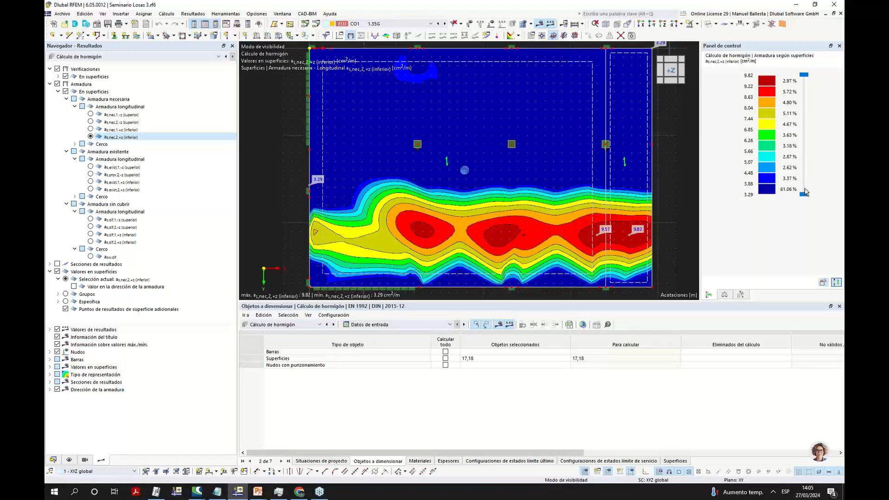
pyautogui.moveTo(805, 194); pyautogui.dragTo(804, 190)
pyautogui.moveTo(806, 194); pyautogui.dragTo(806, 184)
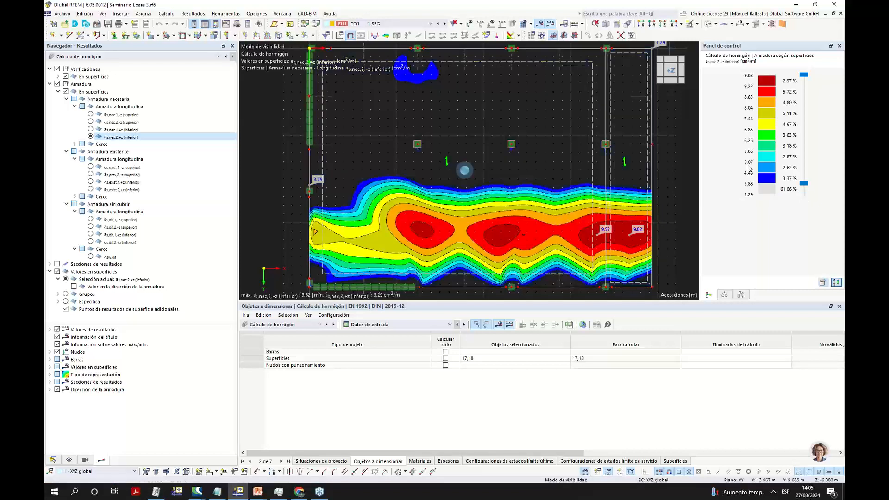
pyautogui.scroll(-1, 671, 201)
pyautogui.moveTo(670, 197); pyautogui.dragTo(656, 191, button='middle')
pyautogui.scroll(2, 423, 197)
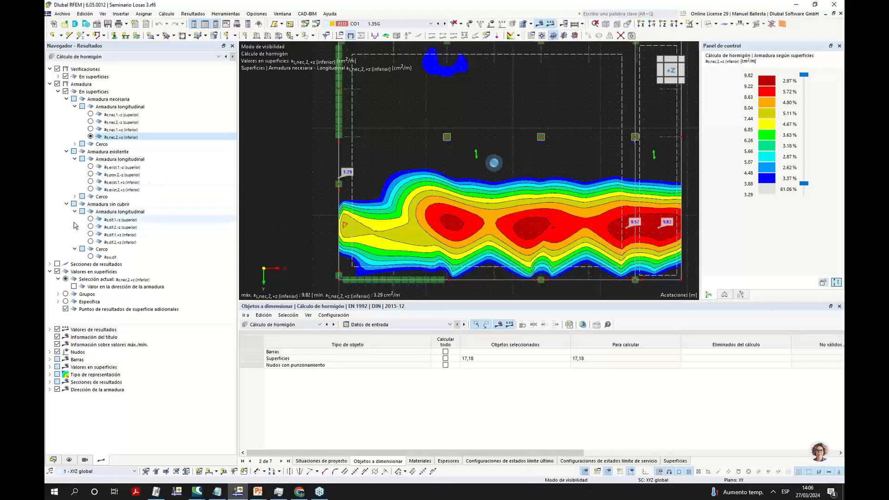
# Display the uncovered longitudinal reinforcement as,dif,1,-z (superior) and refer its colour scale to the maximum and minimum values.
pyautogui.click(91, 219)
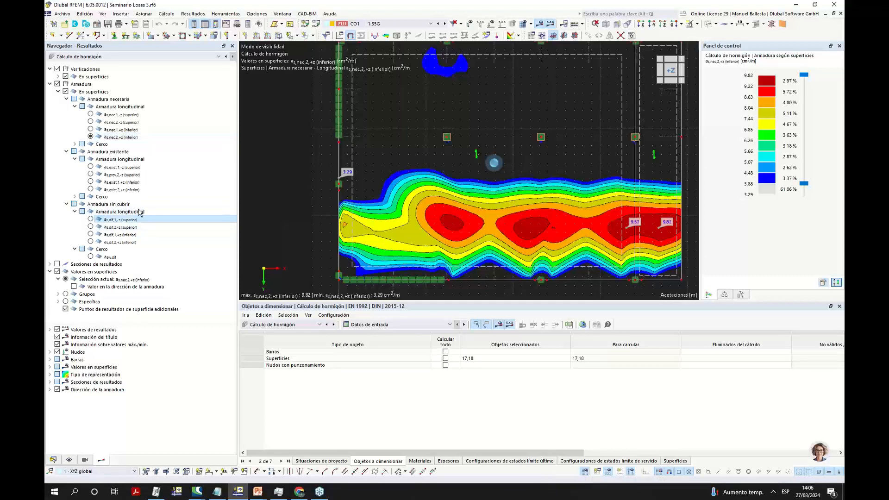
pyautogui.scroll(-2, 426, 190)
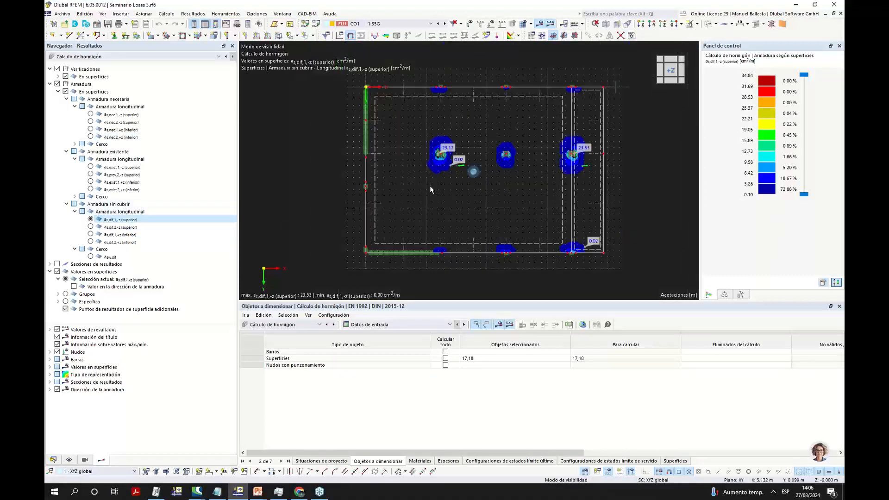
pyautogui.moveTo(522, 208); pyautogui.dragTo(495, 227, button='middle')
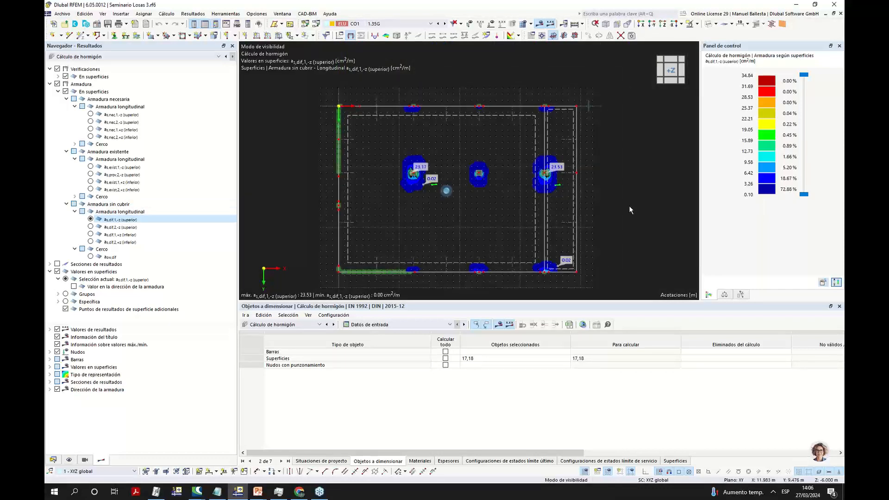
pyautogui.doubleClick(751, 177)
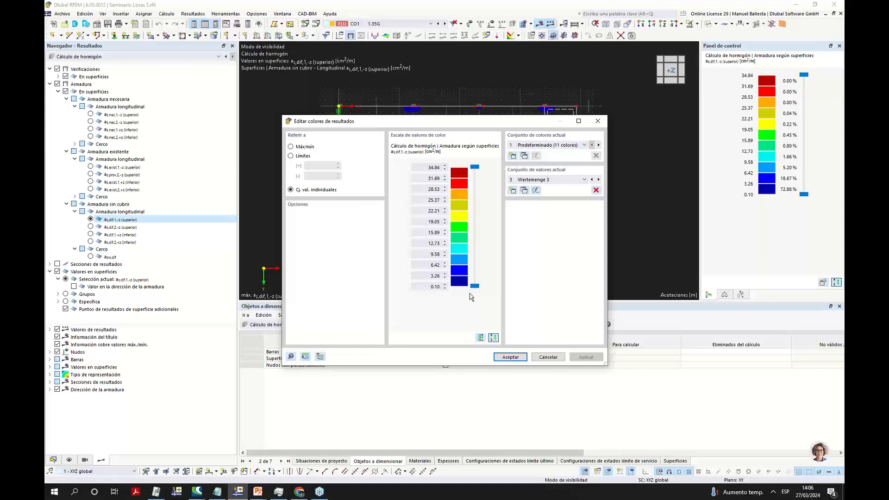
pyautogui.click(296, 147)
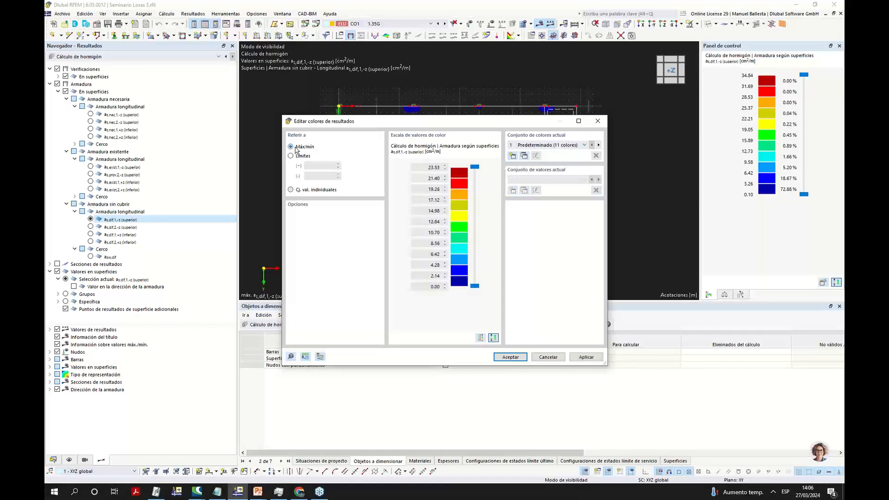
pyautogui.click(520, 360)
pyautogui.moveTo(429, 237); pyautogui.dragTo(449, 234, button='middle')
pyautogui.scroll(1, 443, 181)
pyautogui.moveTo(442, 156); pyautogui.dragTo(448, 137, button='middle')
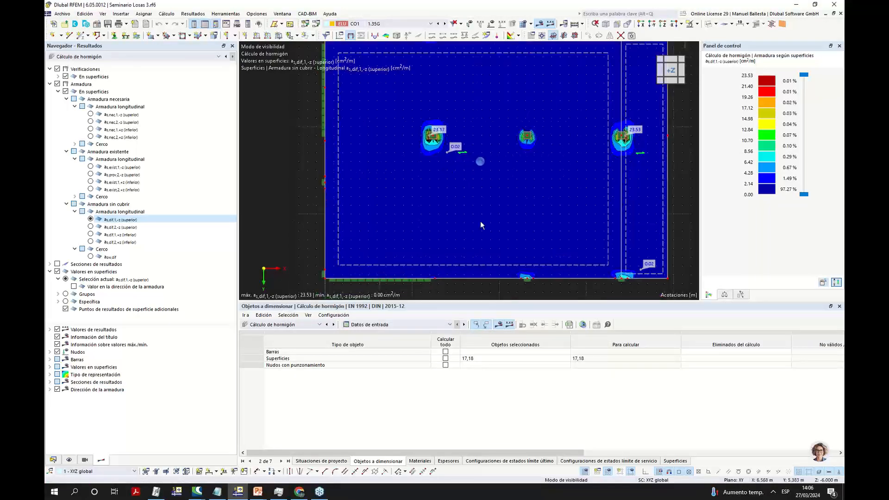
# Switch the colour scale of as,dif,1,-z (superior) to user-defined limits, set the lower limit to 0.30 cm²/m and apply it.
pyautogui.moveTo(493, 238); pyautogui.dragTo(465, 241, button='middle')
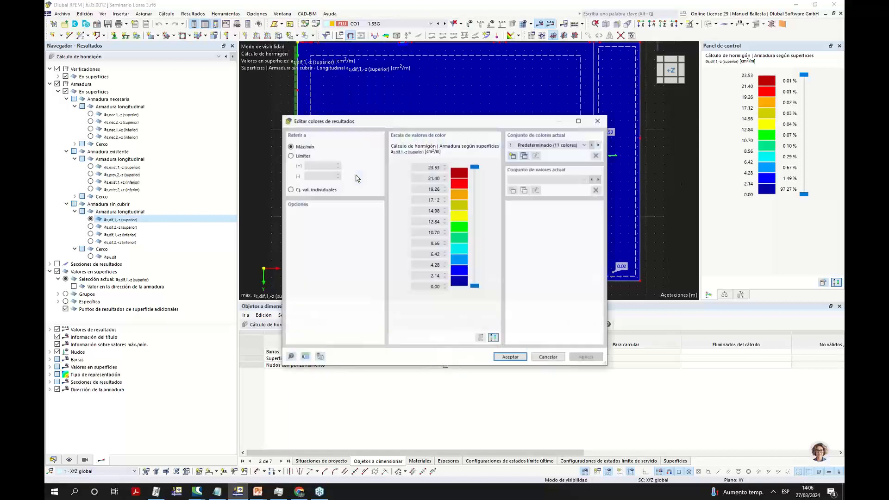
pyautogui.click(293, 156)
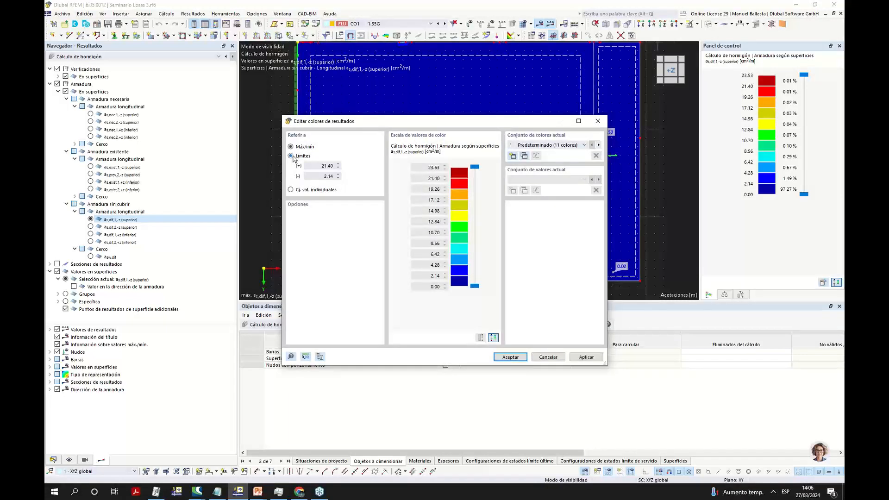
pyautogui.click(291, 190)
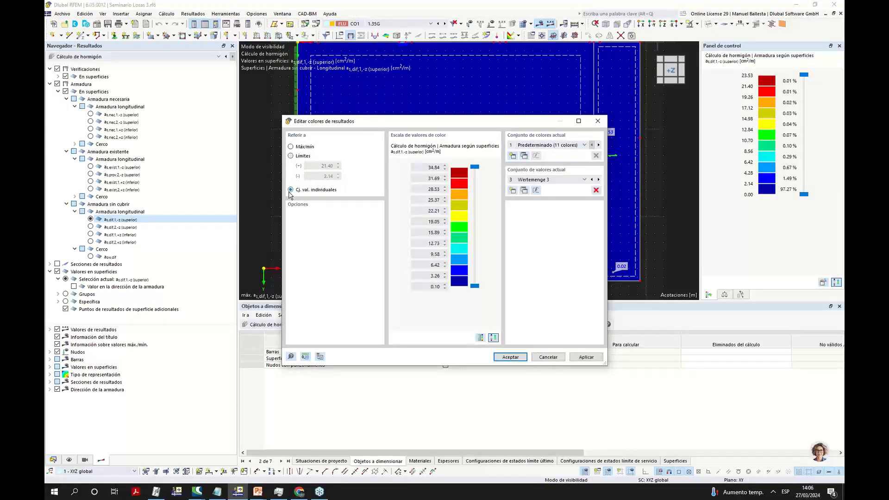
pyautogui.click(291, 156)
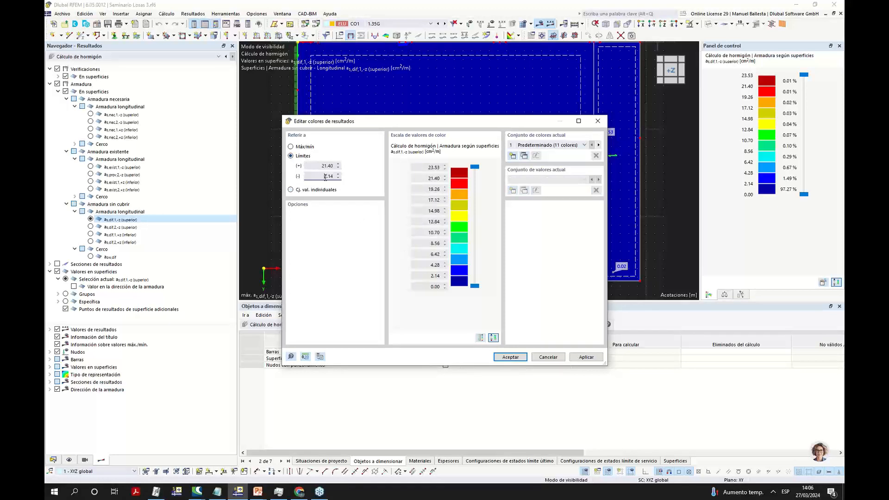
pyautogui.click(320, 166)
pyautogui.click(517, 359)
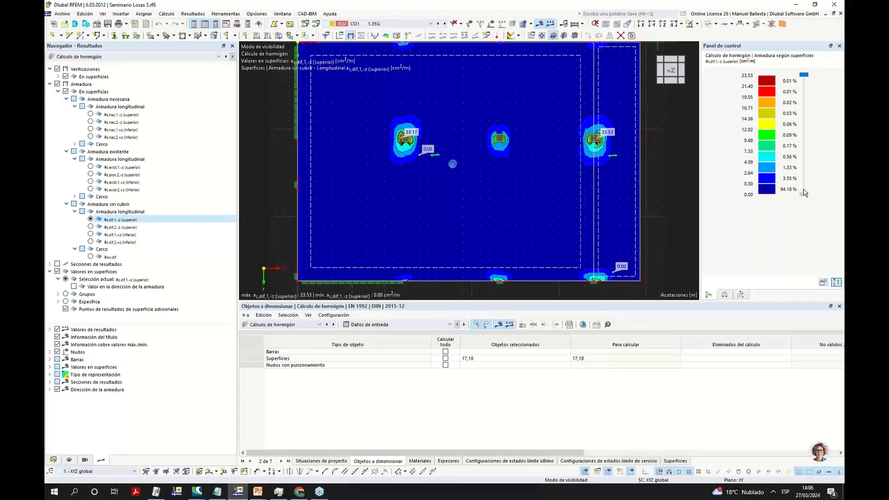
# Hide the band of uncovered reinforcement below 0.30 cm²/m and inspect the concentrations around the columns.
pyautogui.click(804, 187)
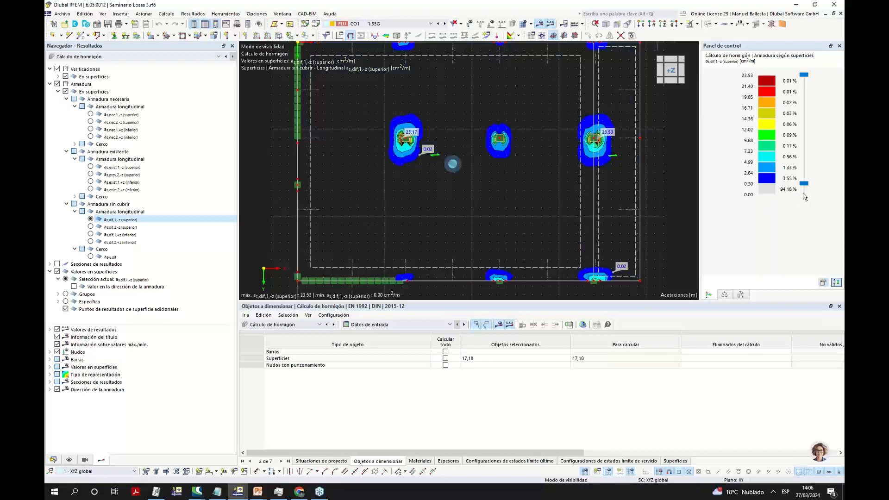
pyautogui.scroll(-3, 408, 193)
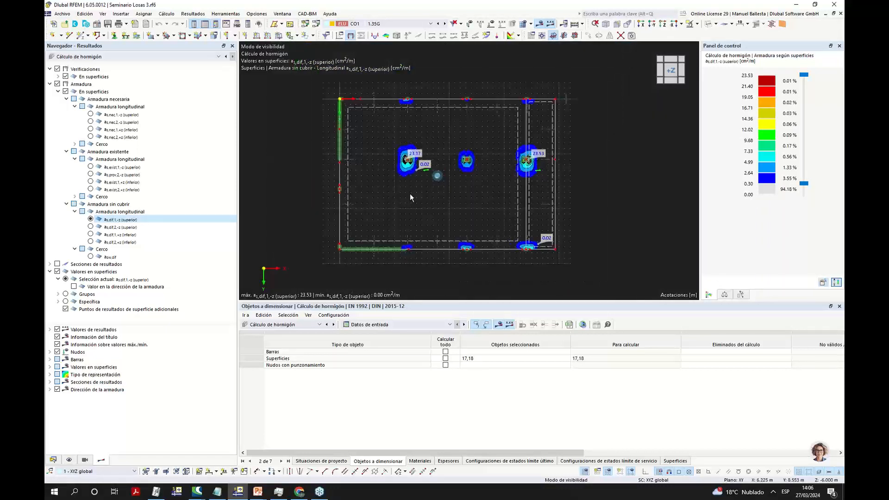
pyautogui.scroll(3, 410, 194)
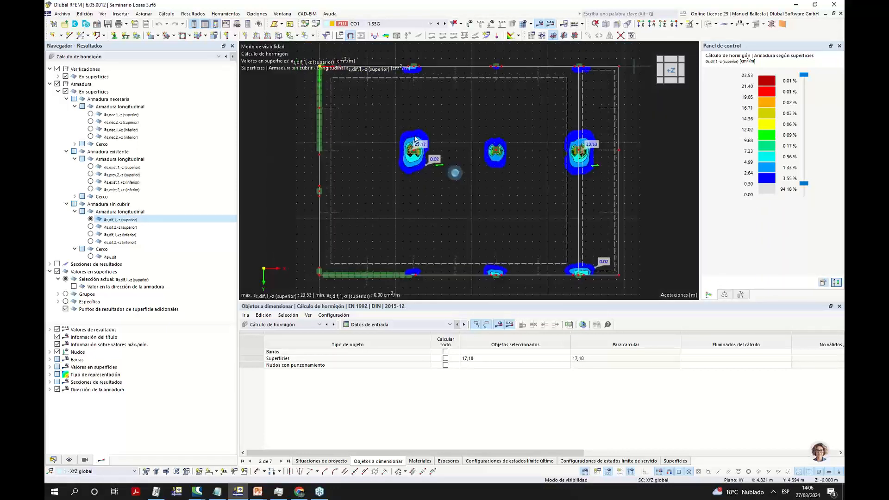
# Compare the required reinforcement as,nec,1,-z (superior) with the existing reinforcement as,exist,1,-z (superior).
pyautogui.click(90, 115)
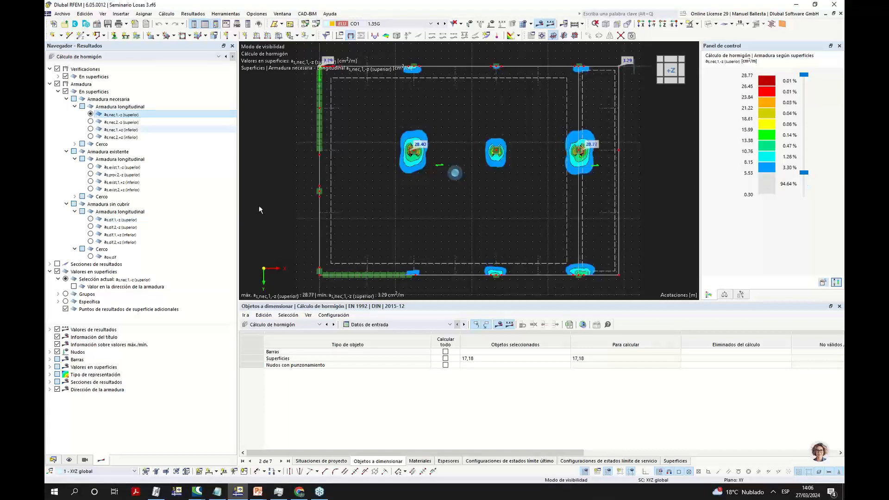
pyautogui.click(91, 167)
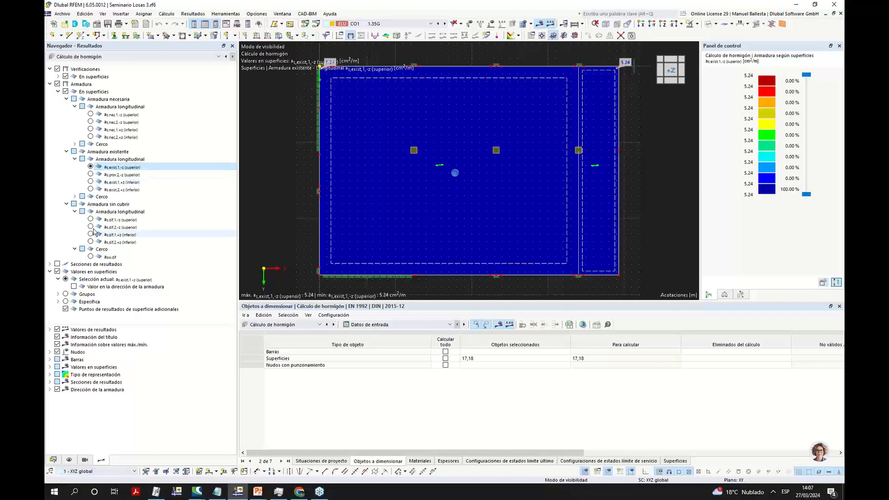
# Display the uncovered longitudinal reinforcement on the slab for direction 1 superior (-z), followed by direction 2 inferior (+z).
pyautogui.click(92, 220)
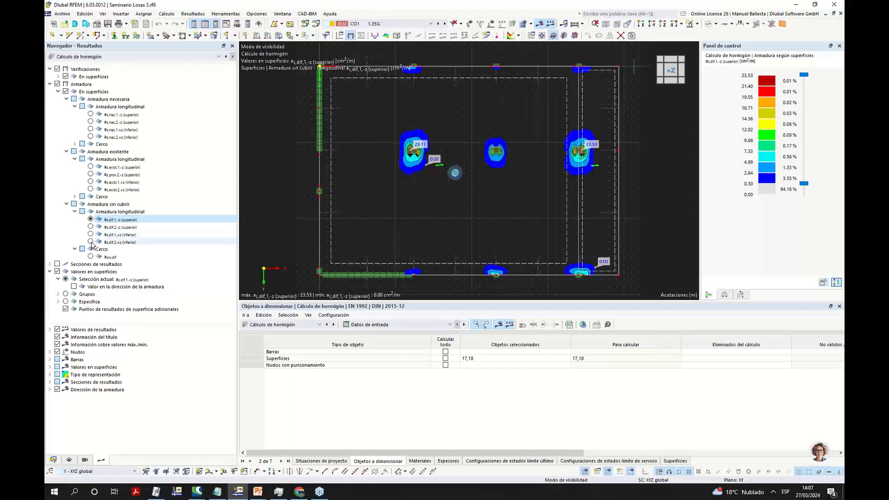
pyautogui.click(91, 243)
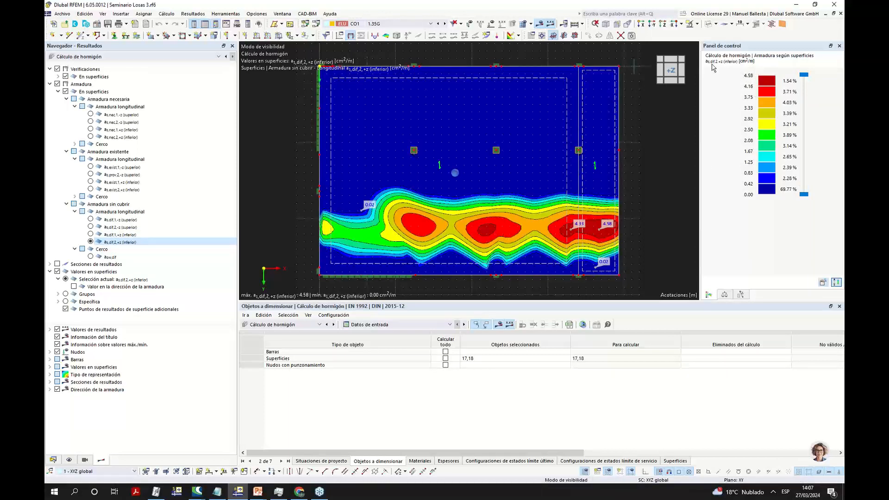
pyautogui.moveTo(646, 198); pyautogui.dragTo(604, 200, button='middle')
pyautogui.scroll(-1, 608, 199)
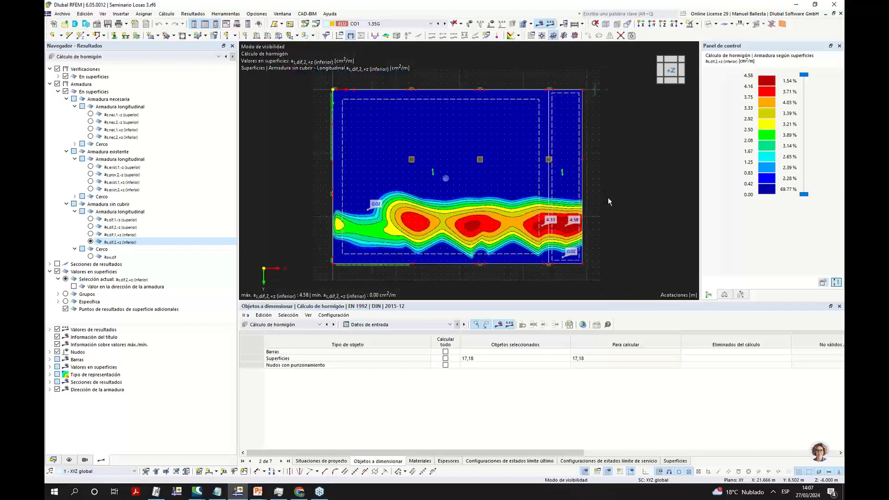
pyautogui.middleClick(608, 198)
pyautogui.middleClick(608, 198)
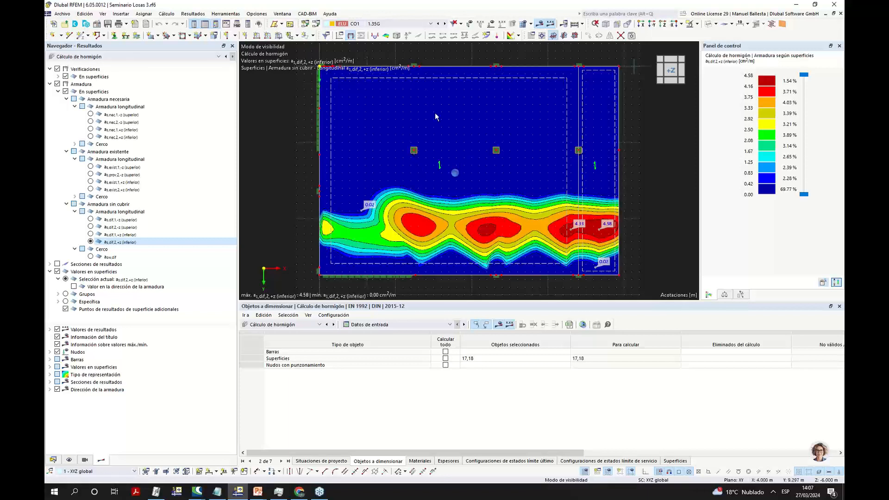
pyautogui.moveTo(591, 223); pyautogui.dragTo(631, 212, button='middle')
pyautogui.scroll(-1, 640, 210)
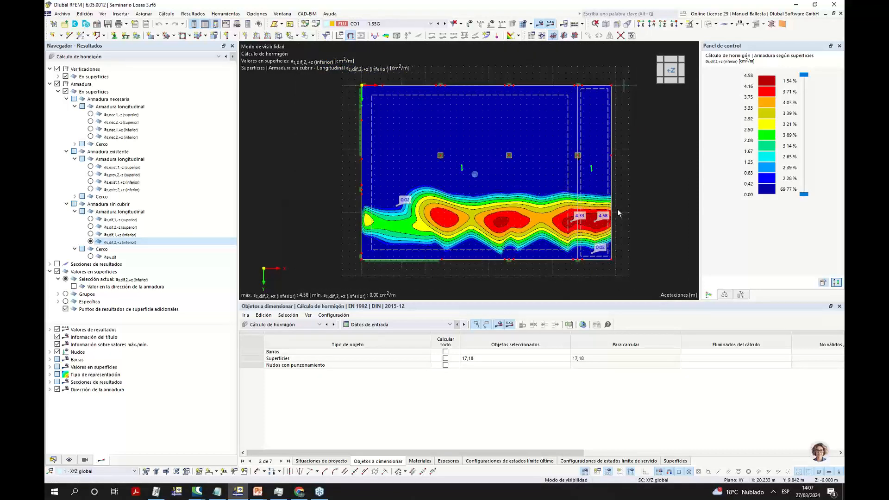
# Disable deletion of add-on results when input data changes in the global concrete design parameters.
pyautogui.rightClick(583, 325)
pyautogui.click(583, 325)
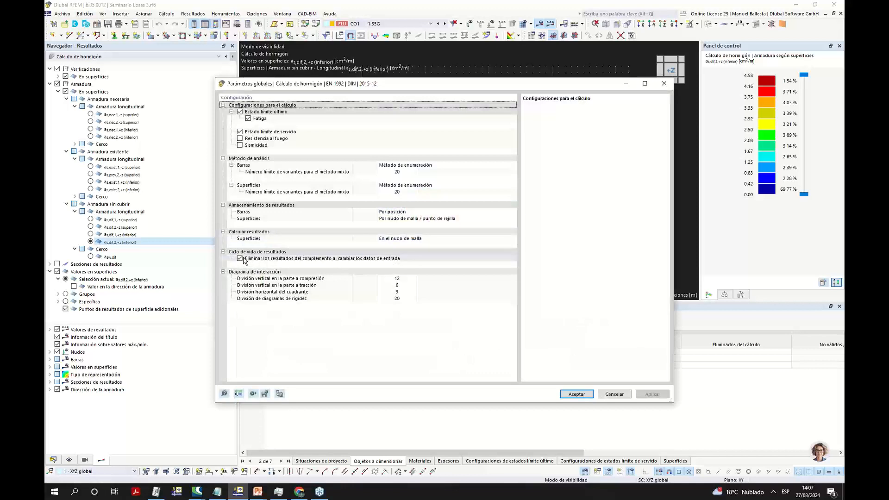
pyautogui.click(244, 260)
pyautogui.click(240, 259)
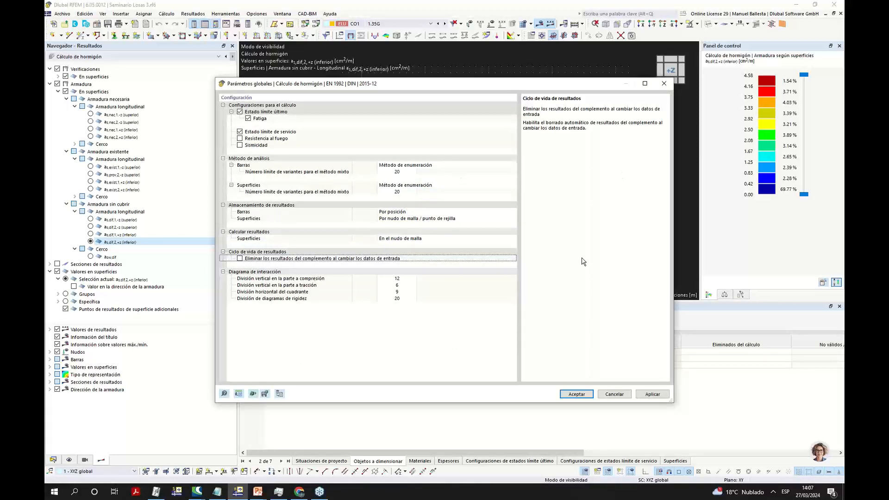
pyautogui.click(578, 395)
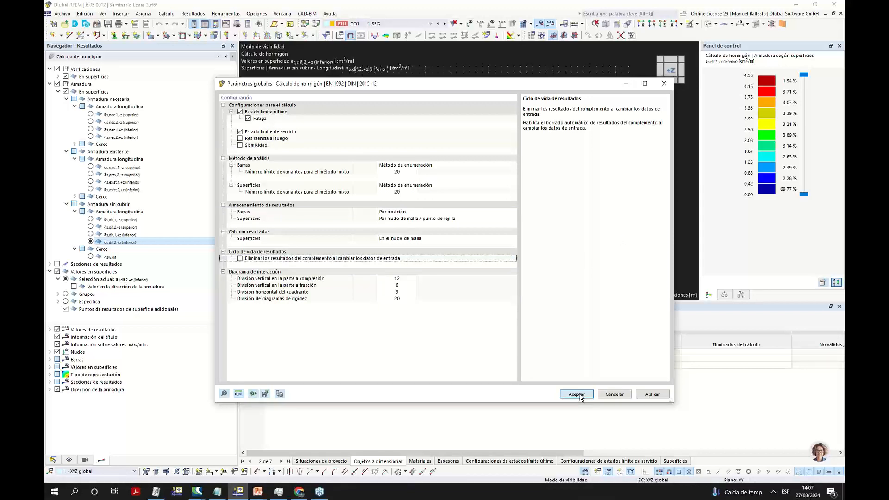
# Create a new surface reinforcement under the concrete design types with the free rectangular (Rectangular libre) location type.
pyautogui.scroll(-1, 656, 222)
pyautogui.moveTo(656, 221); pyautogui.dragTo(594, 219, button='middle')
pyautogui.scroll(2, 577, 216)
pyautogui.click(53, 460)
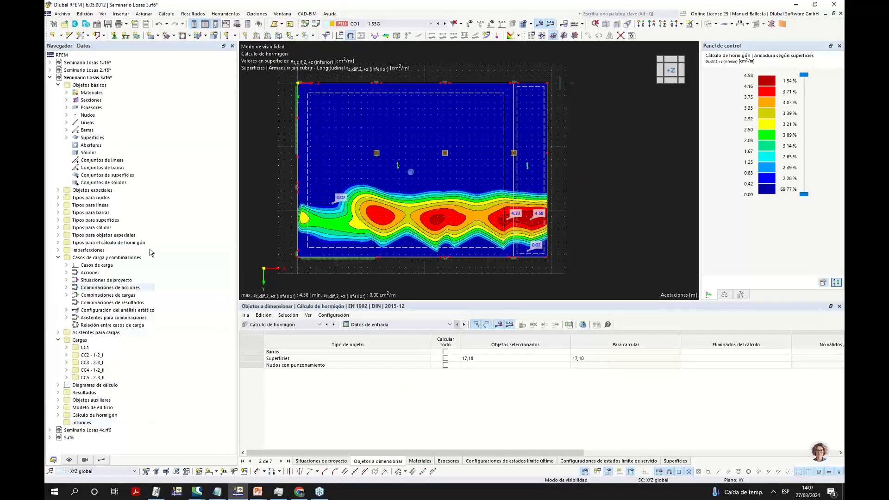
pyautogui.click(58, 242)
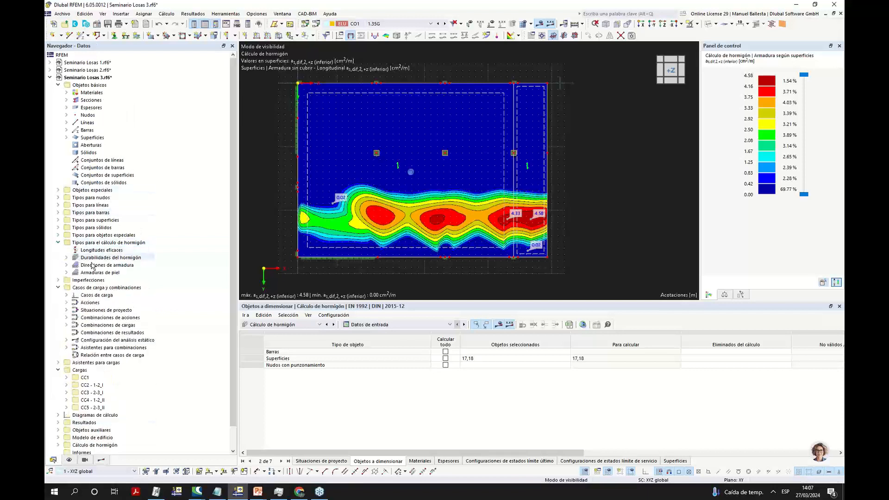
pyautogui.click(67, 272)
pyautogui.rightClick(98, 273)
pyautogui.click(124, 289)
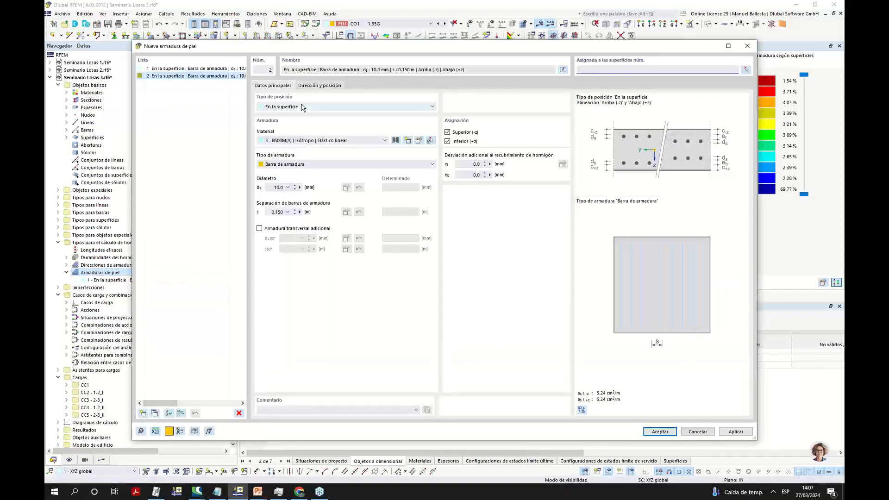
pyautogui.click(318, 108)
pyautogui.click(314, 121)
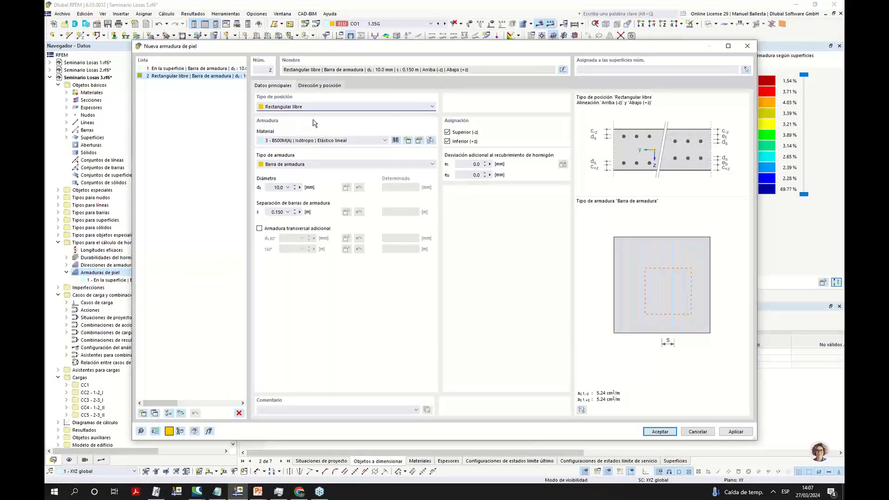
# Set the bar diameter to 20 mm, add additional transverse reinforcement, and assign the reinforcement to the superior (-z) side only.
pyautogui.click(279, 187)
pyautogui.click(259, 228)
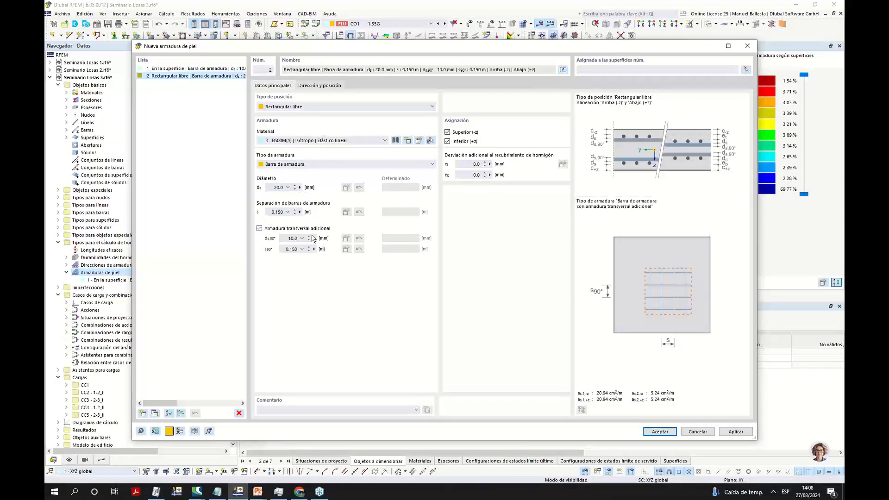
pyautogui.click(448, 141)
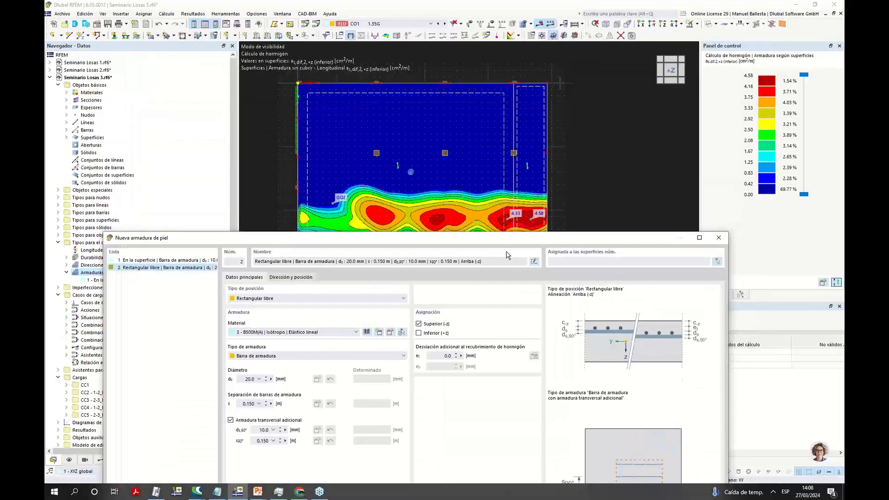
pyautogui.moveTo(447, 255); pyautogui.dragTo(482, 76)
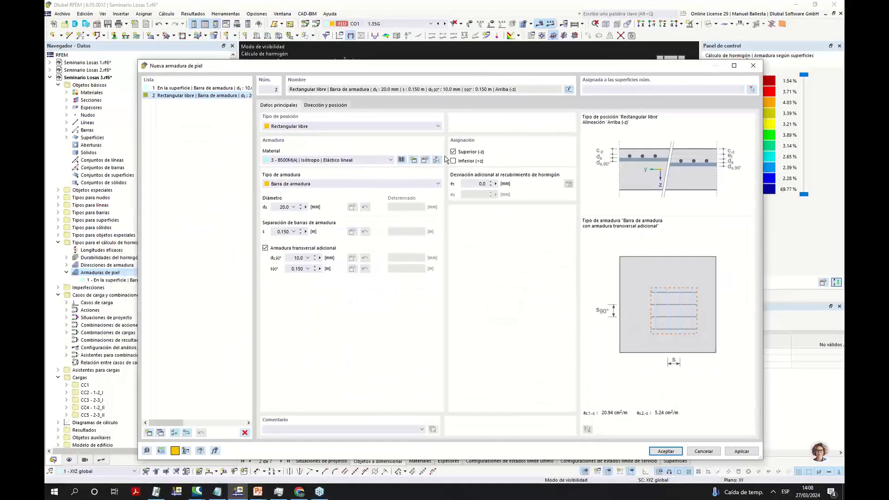
# Make the main bar spacing automatic with an increment of 0.05 m.
pyautogui.click(293, 232)
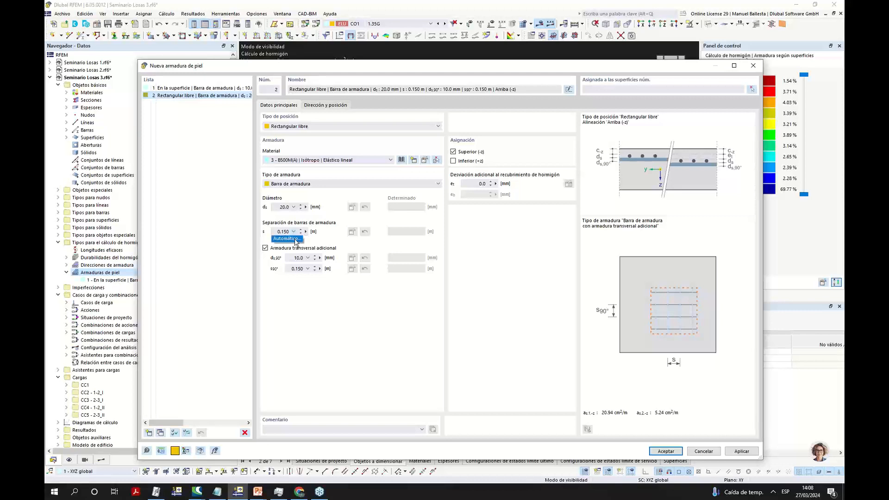
pyautogui.click(295, 239)
pyautogui.click(531, 220)
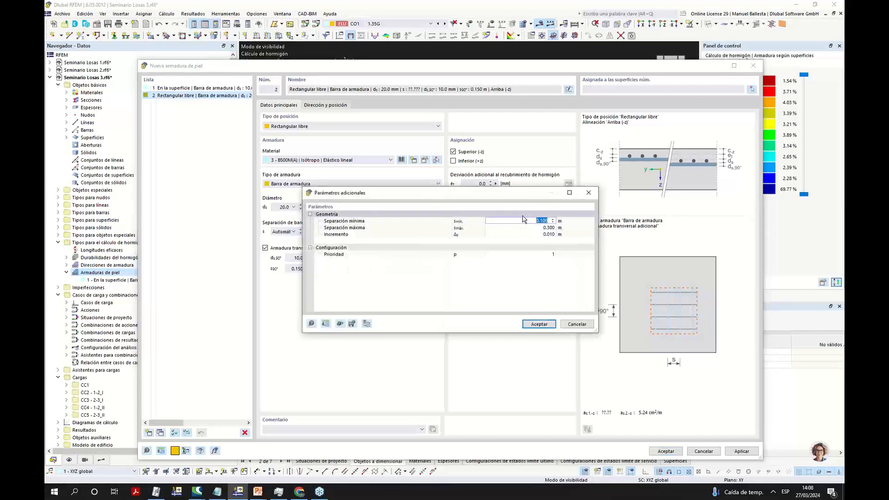
pyautogui.click(533, 220)
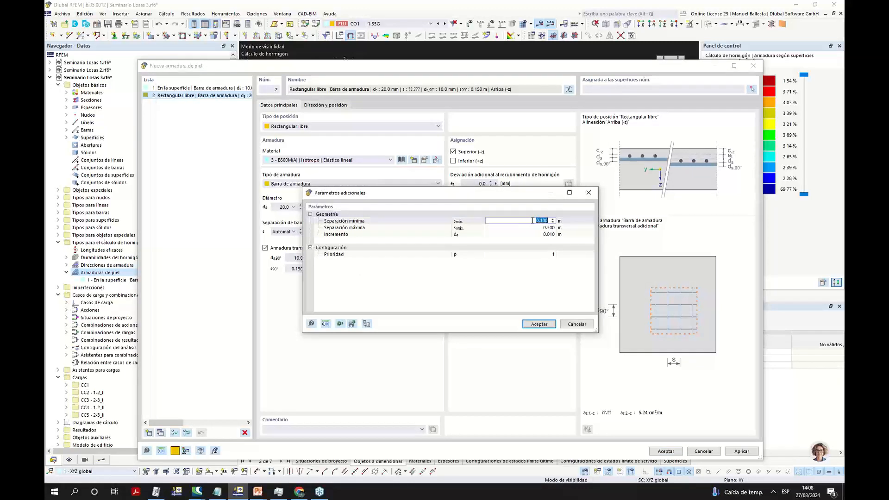
pyautogui.click(538, 228)
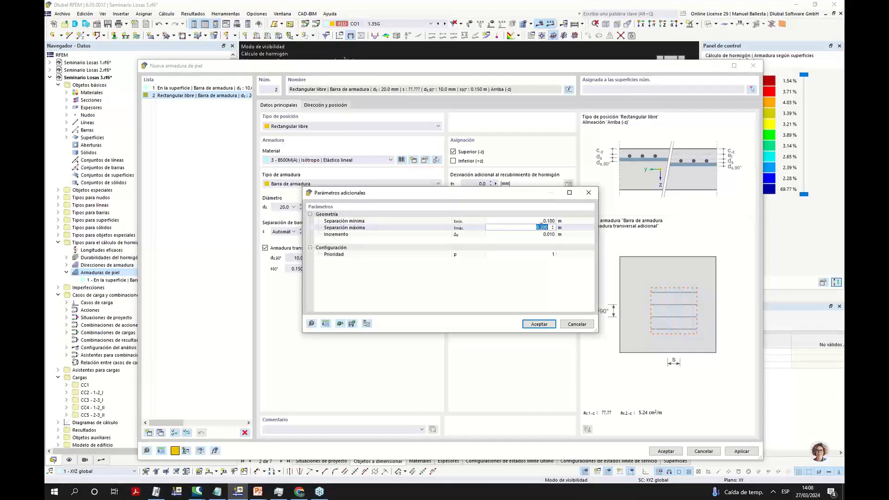
pyautogui.click(534, 234)
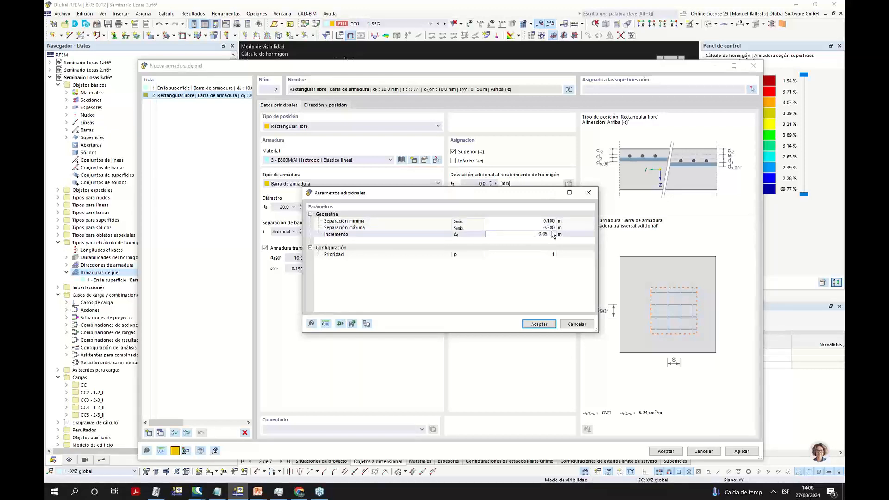
pyautogui.click(540, 324)
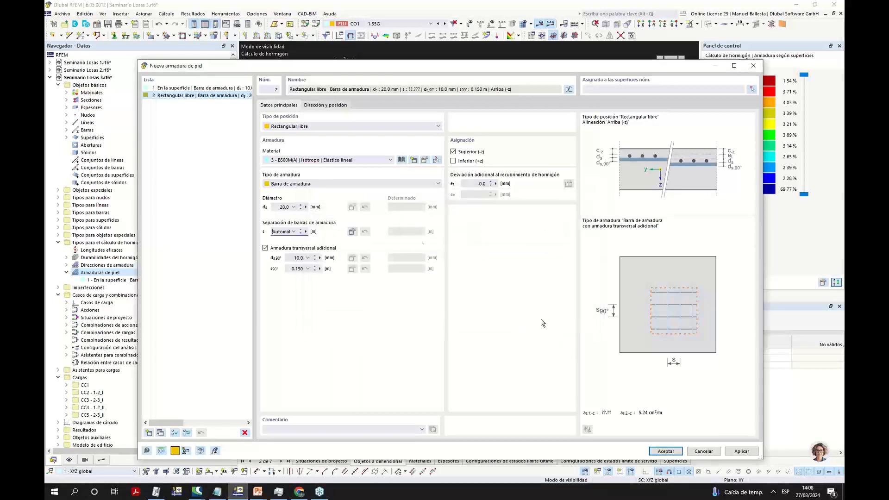
# Make the additional transverse bar spacing automatic with an increment of 0.050 m.
pyautogui.click(307, 268)
pyautogui.click(297, 280)
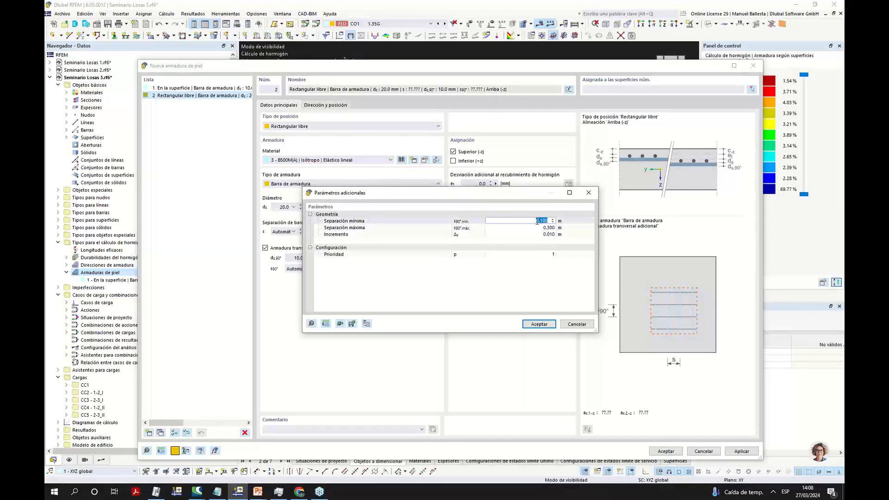
pyautogui.click(543, 234)
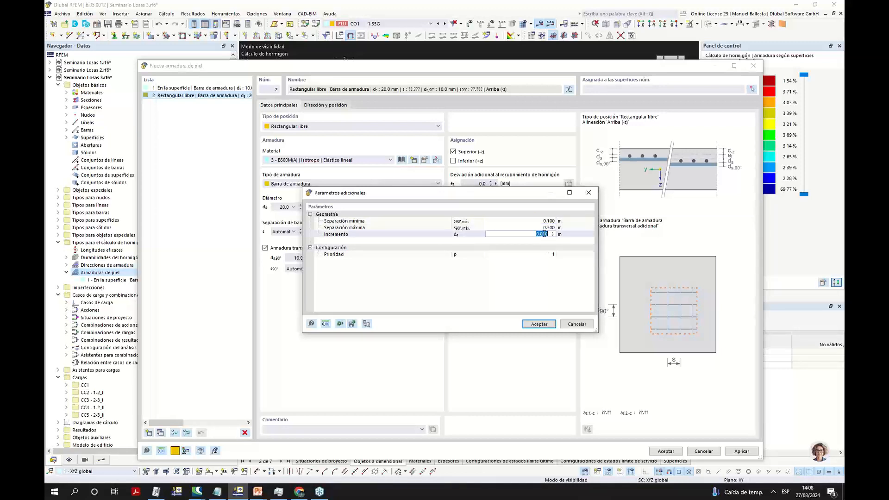
pyautogui.write('0.050')
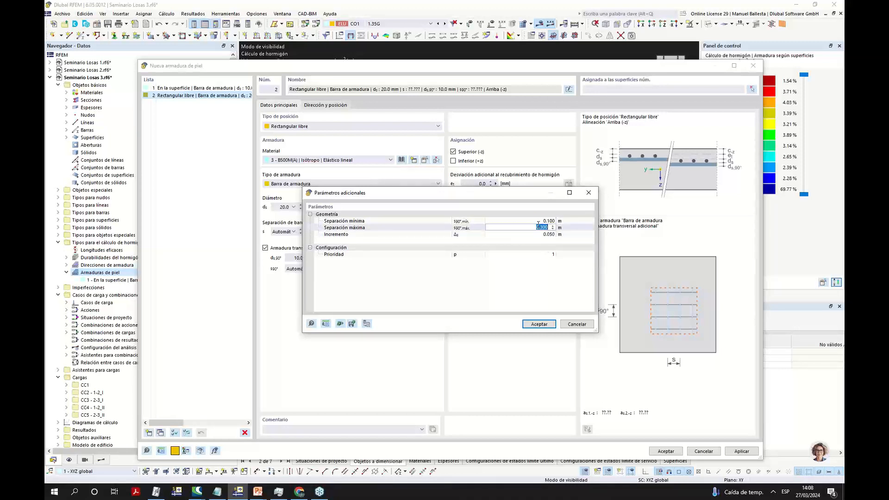
pyautogui.click(550, 325)
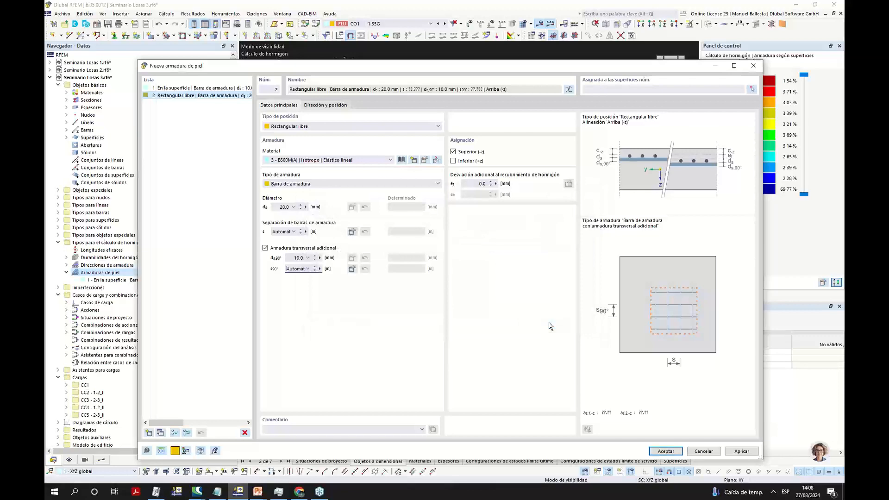
# Define the reinforcement rectangle by centre and sides, centred on the interior column node nearest the model origin.
pyautogui.moveTo(628, 69); pyautogui.dragTo(608, 191)
pyautogui.moveTo(609, 221); pyautogui.dragTo(631, 107)
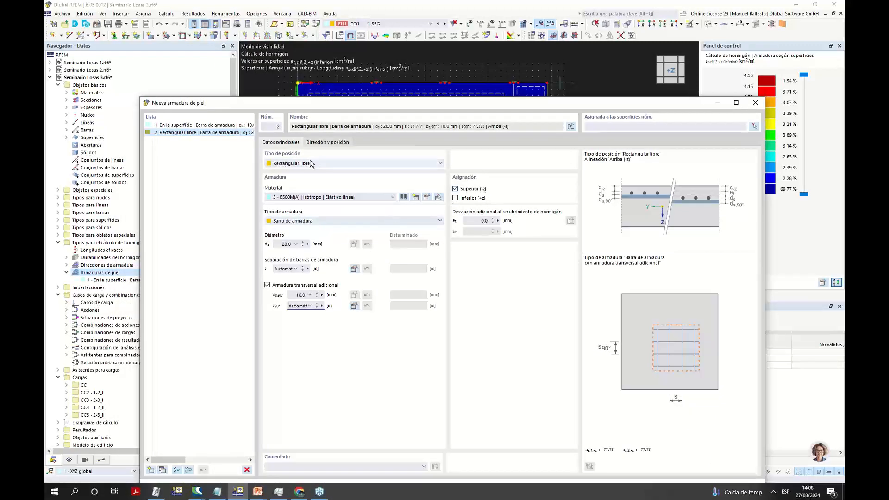
pyautogui.click(329, 143)
pyautogui.click(463, 219)
pyautogui.click(571, 237)
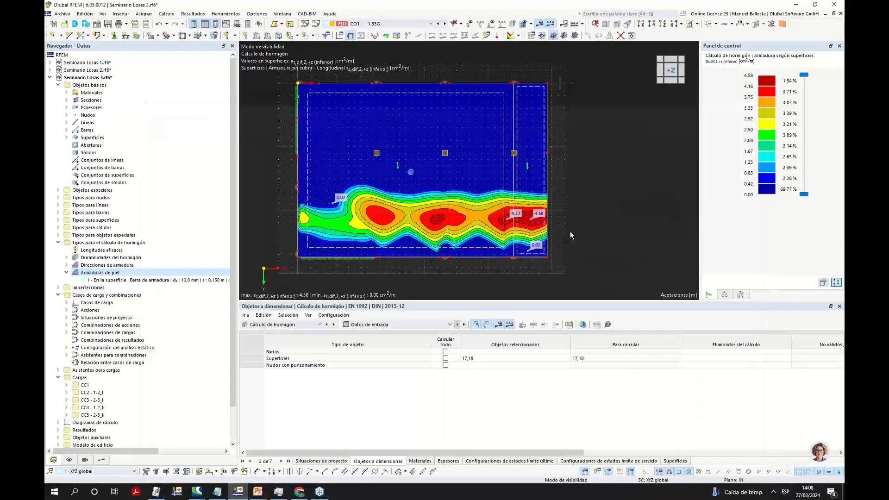
pyautogui.click(377, 153)
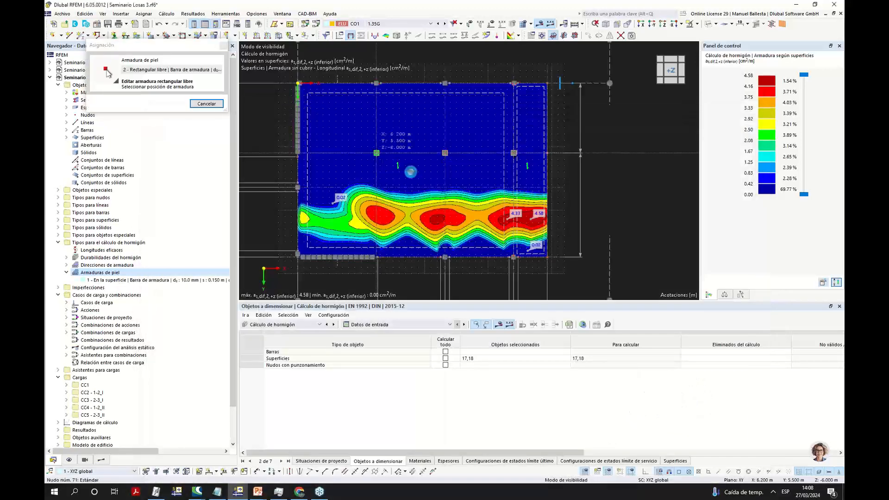
# Set both sides a and b of the reinforcement rectangle to 2.5 m.
pyautogui.moveTo(462, 191); pyautogui.dragTo(487, 191)
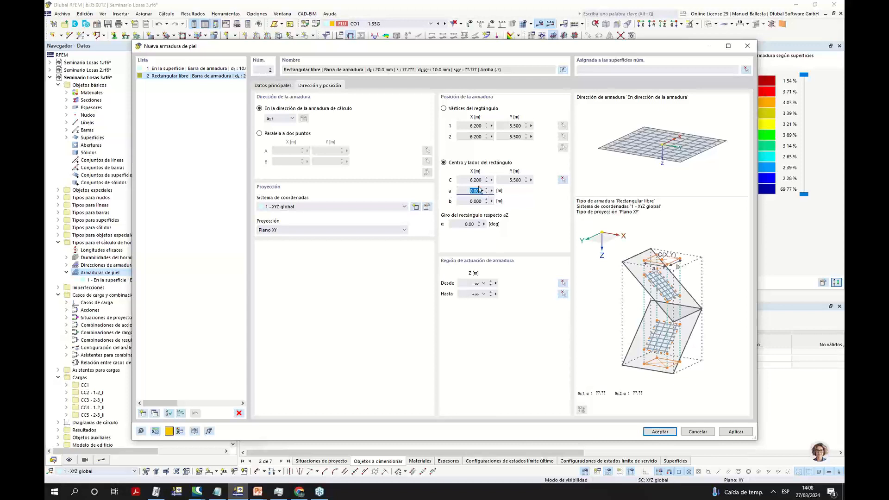
pyautogui.write('2.5')
pyautogui.press('Tab')
pyautogui.write('2.5')
pyautogui.click(468, 190)
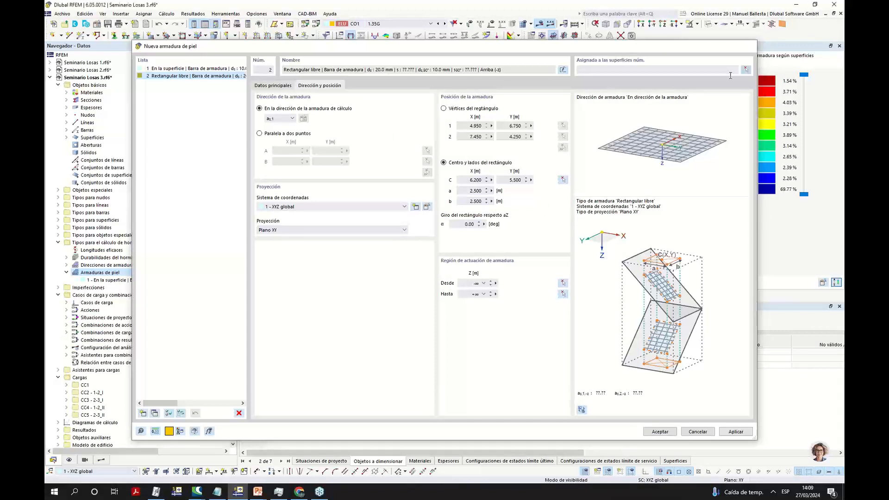
# Assign the rectangular reinforcement to surfaces 17 and 18 and create it.
pyautogui.click(746, 70)
pyautogui.click(487, 172)
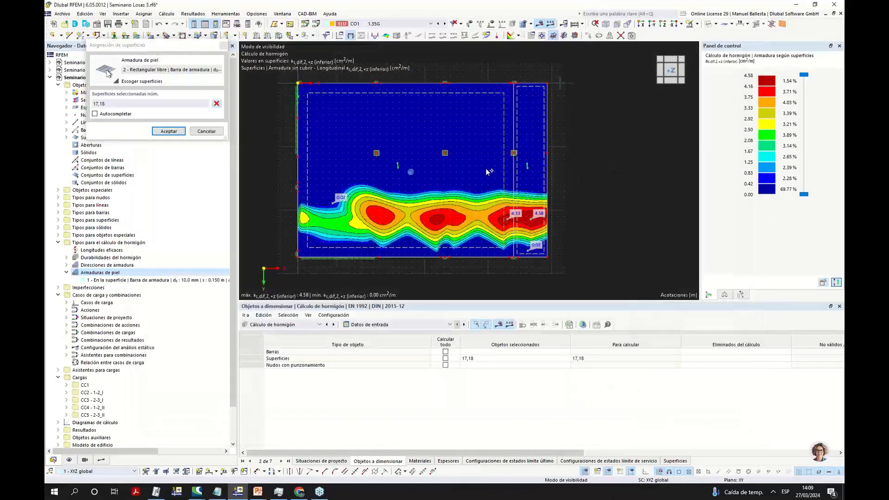
pyautogui.click(169, 131)
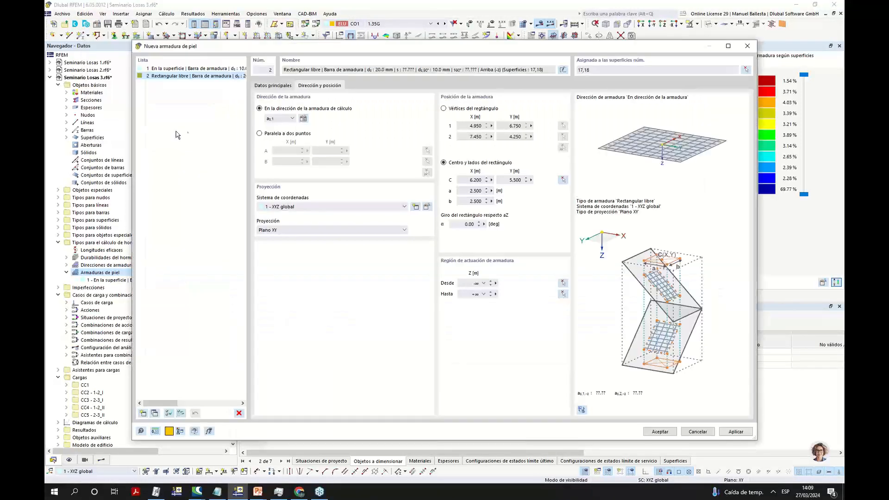
pyautogui.click(660, 430)
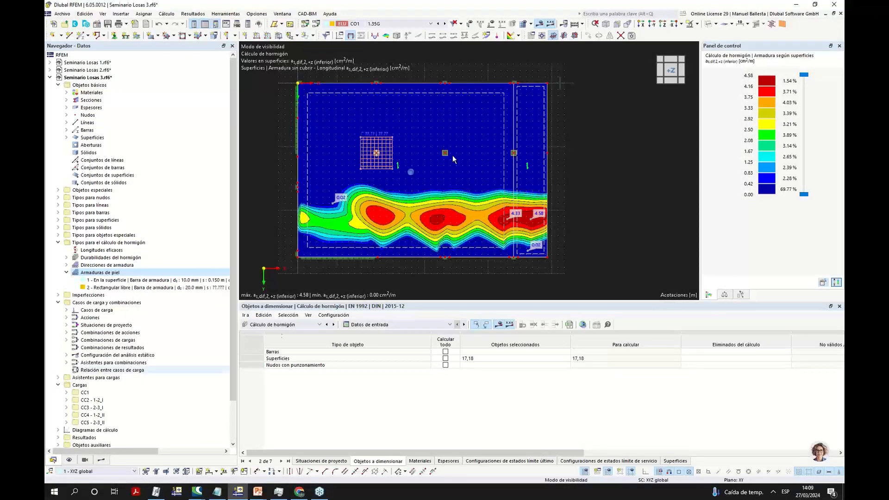
# View the slab with the new rectangular reinforcement in 3D and review the global concrete design parameters.
pyautogui.keyDown('ctrl'); pyautogui.moveTo(427, 141); pyautogui.dragTo(426, 95, button='middle'); pyautogui.keyUp('ctrl')
pyautogui.click(582, 325)
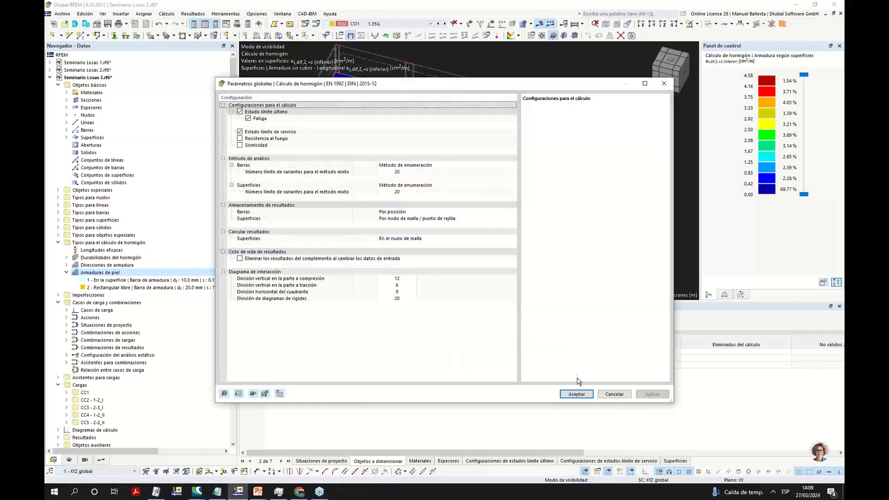
pyautogui.click(614, 394)
pyautogui.scroll(5, 432, 180)
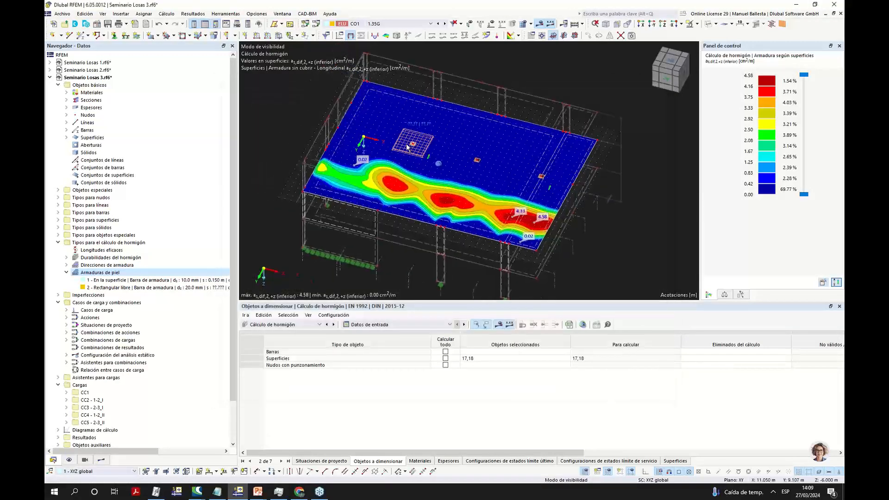
# Display the slab's uncovered top longitudinal reinforcement in direction 1 (as,dif,1,-z) in plan view and inspect the column zones.
pyautogui.click(101, 460)
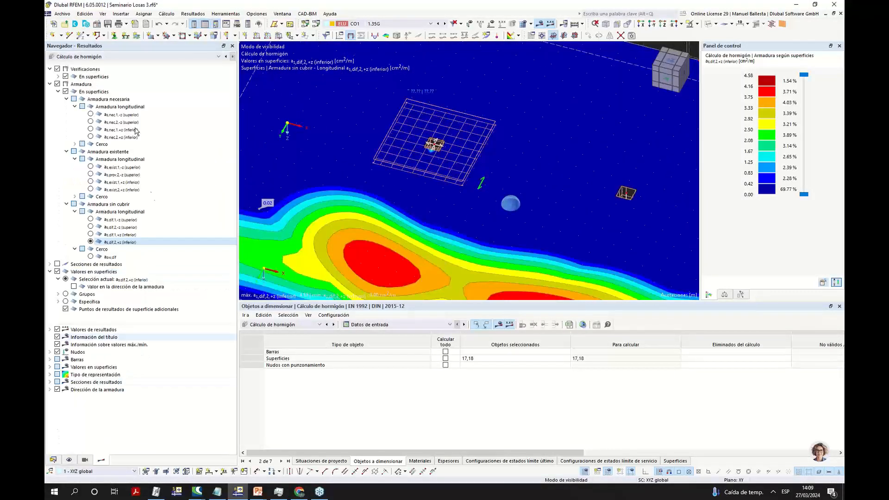
pyautogui.click(91, 221)
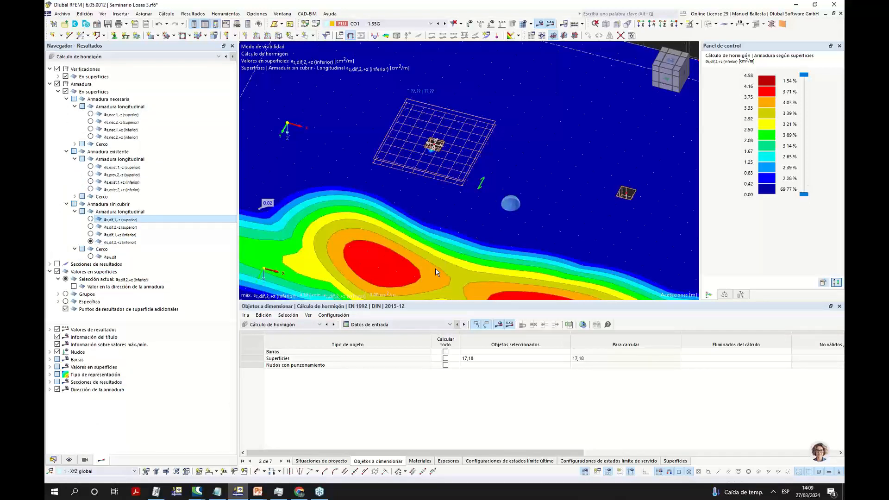
pyautogui.click(672, 63)
pyautogui.scroll(2, 431, 185)
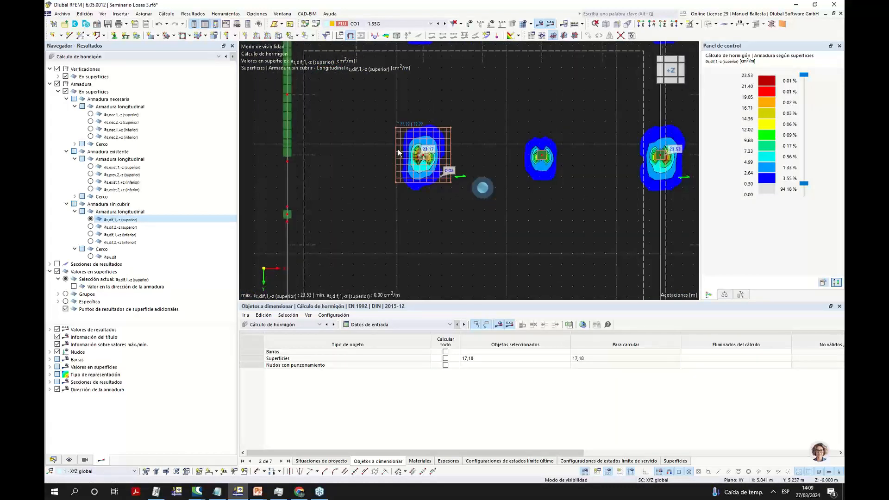
pyautogui.scroll(-1, 409, 199)
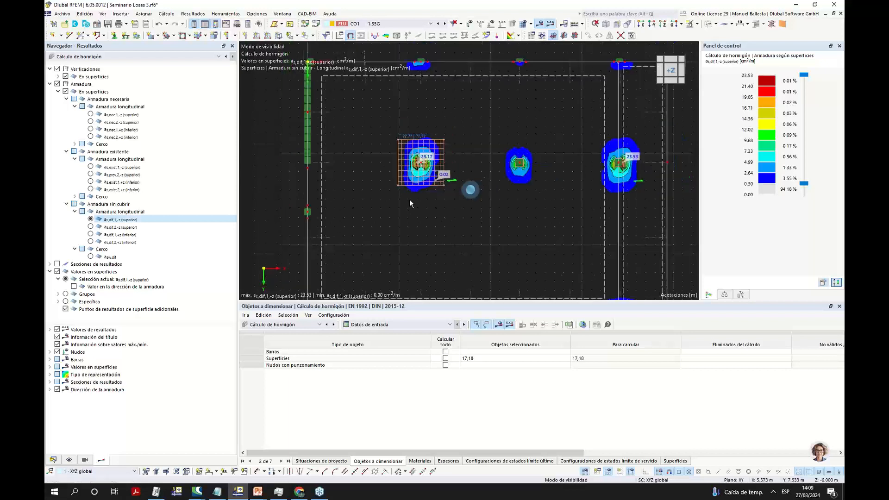
pyautogui.scroll(-1, 409, 199)
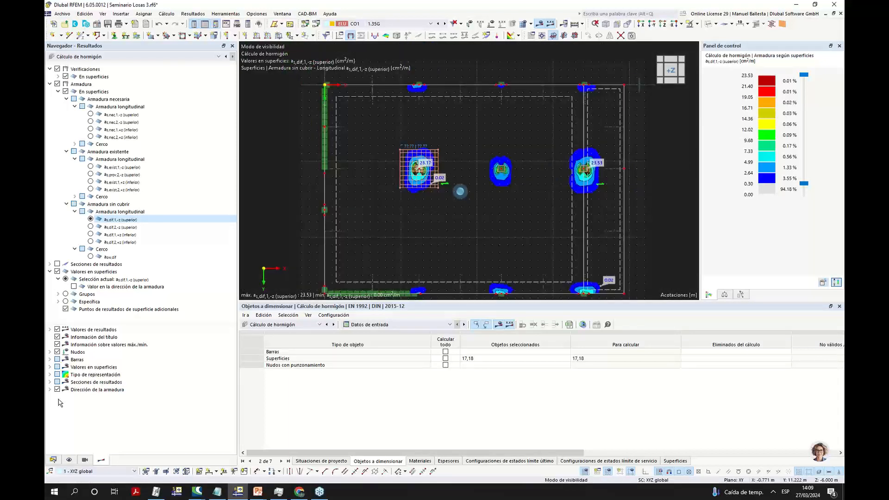
# Check the display settings for surface reinforcement in a tilted 3D view, switching its visibility off and back on.
pyautogui.click(54, 459)
pyautogui.click(69, 459)
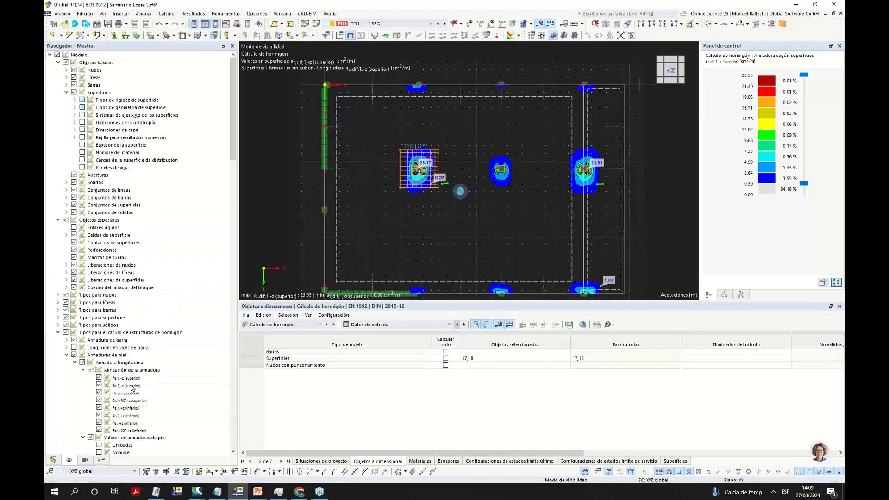
pyautogui.scroll(-4, 134, 362)
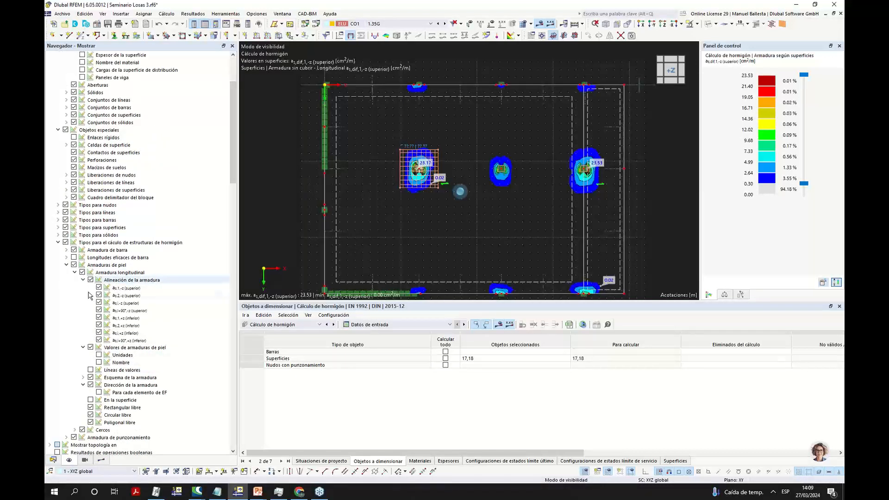
pyautogui.click(54, 460)
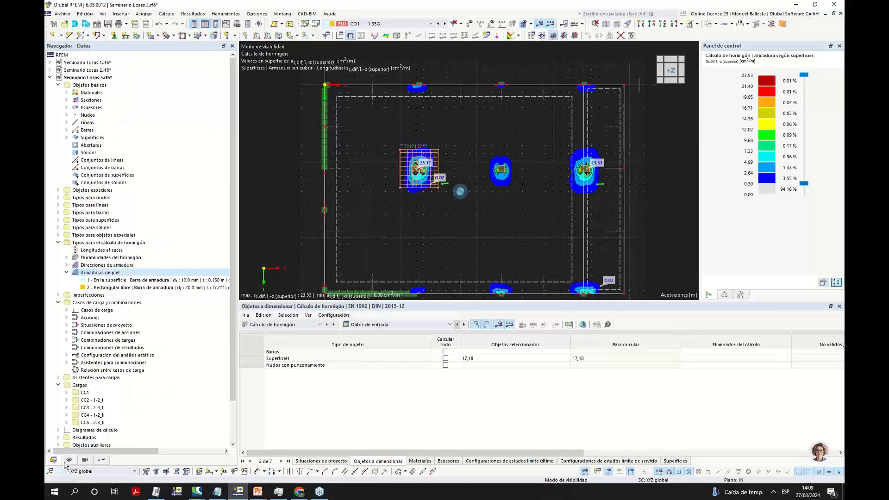
pyautogui.click(69, 461)
pyautogui.keyDown('ctrl'); pyautogui.moveTo(415, 171); pyautogui.dragTo(545, 191, button='middle'); pyautogui.keyUp('ctrl')
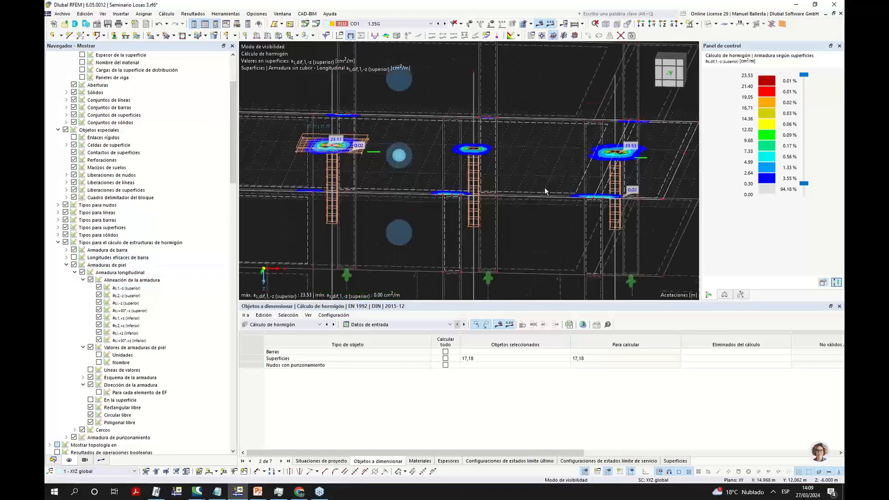
pyautogui.click(74, 265)
pyautogui.click(75, 265)
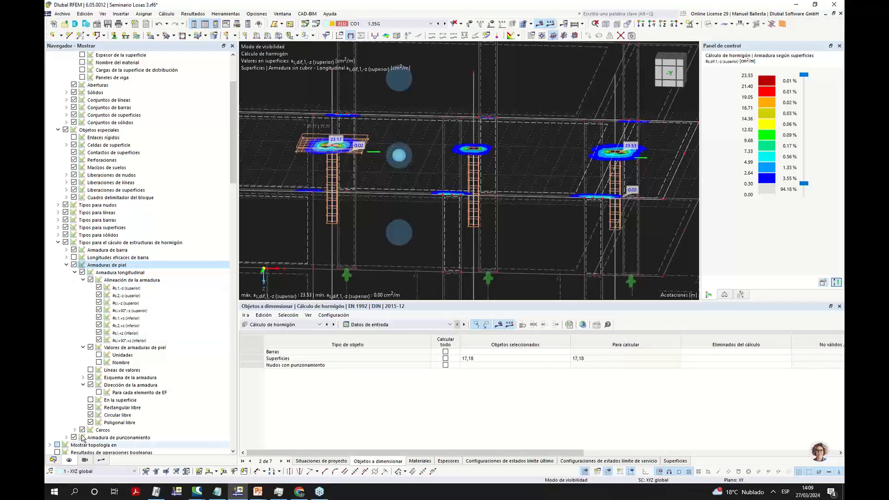
pyautogui.click(53, 460)
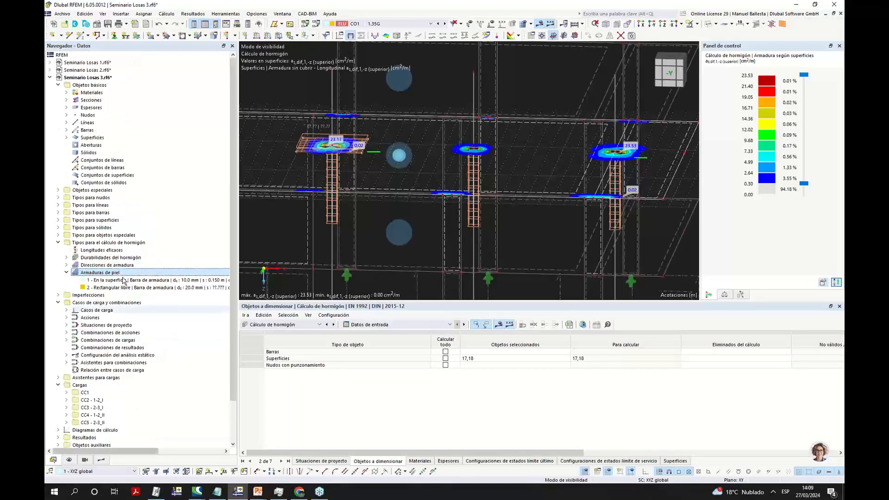
# Review the list of reinforcements assigned to slab surface 17 and leave its properties unchanged.
pyautogui.doubleClick(432, 192)
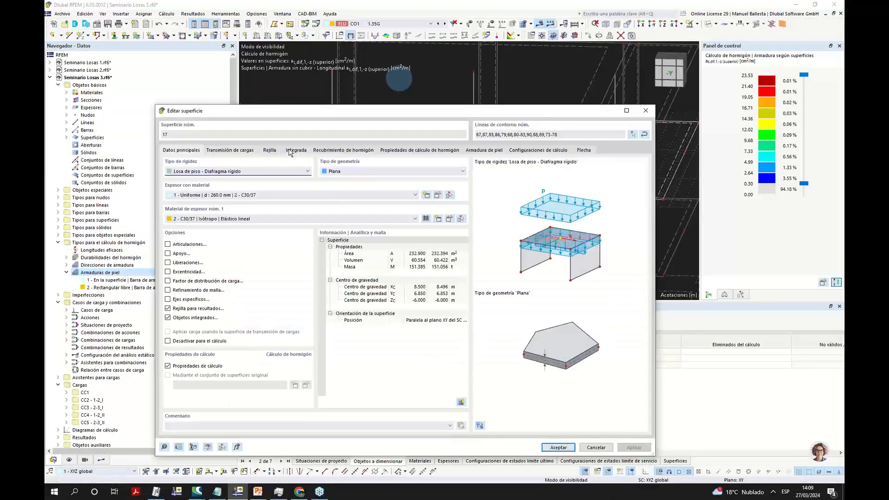
pyautogui.click(482, 150)
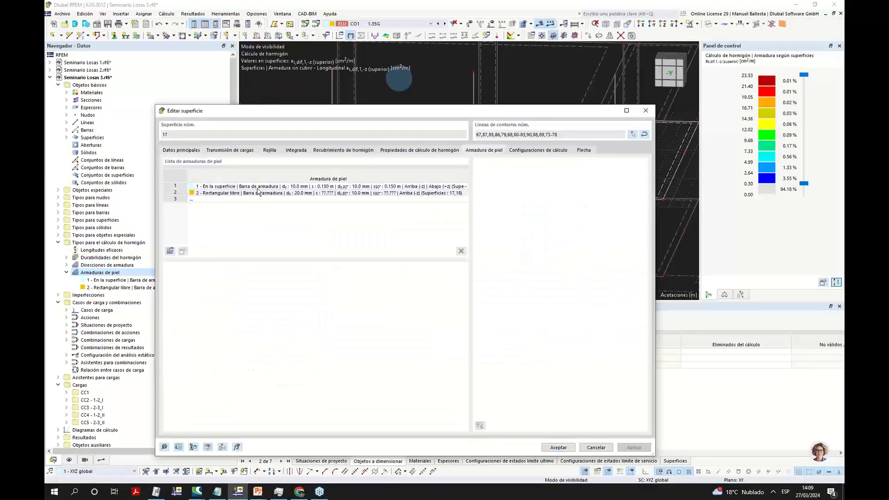
pyautogui.click(596, 447)
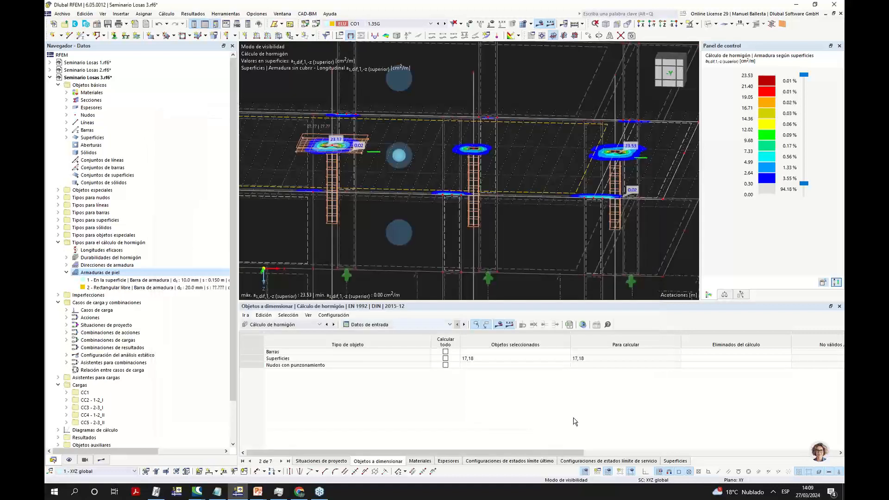
# Toggle the display of the "En la superficie" base reinforcement several times to compare the slab views, leaving it hidden.
pyautogui.scroll(-3, 498, 227)
pyautogui.click(69, 460)
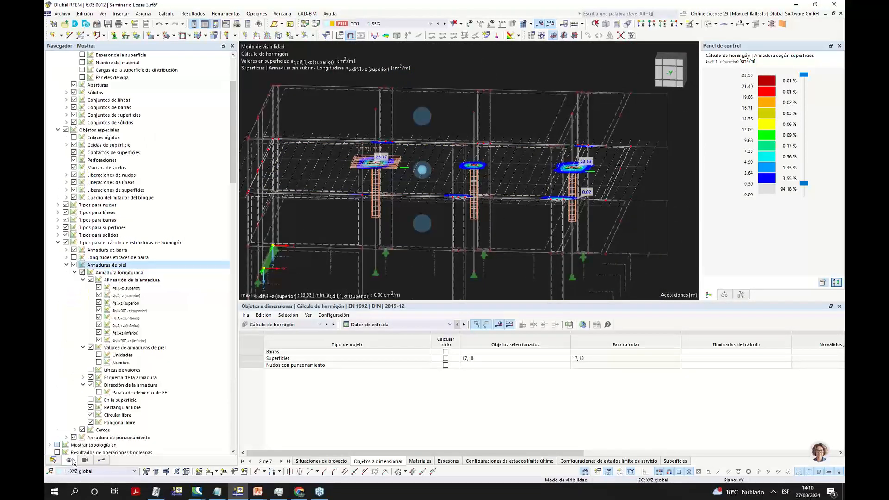
pyautogui.scroll(-2, 115, 339)
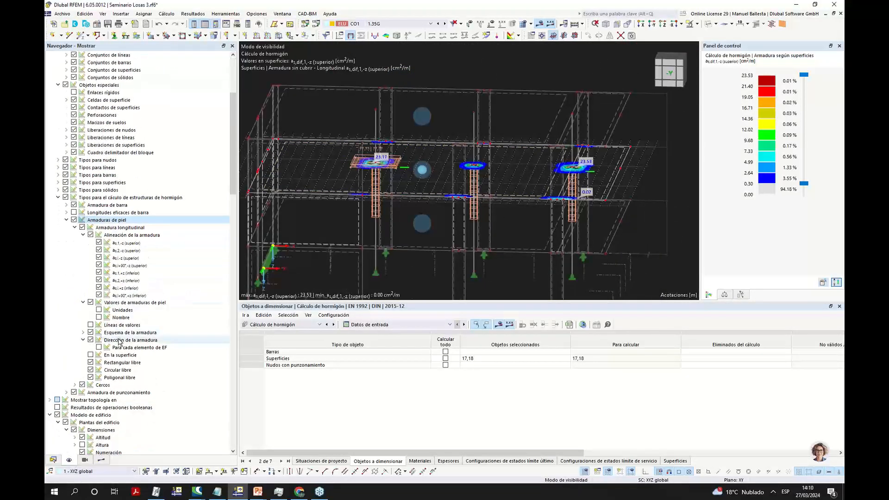
pyautogui.click(90, 355)
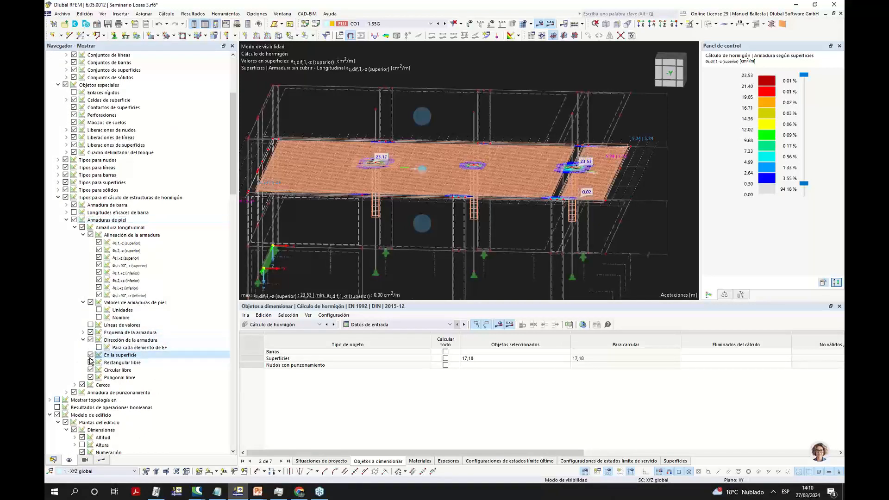
pyautogui.click(90, 355)
pyautogui.click(91, 355)
pyautogui.click(91, 355)
pyautogui.click(91, 355)
pyautogui.click(90, 355)
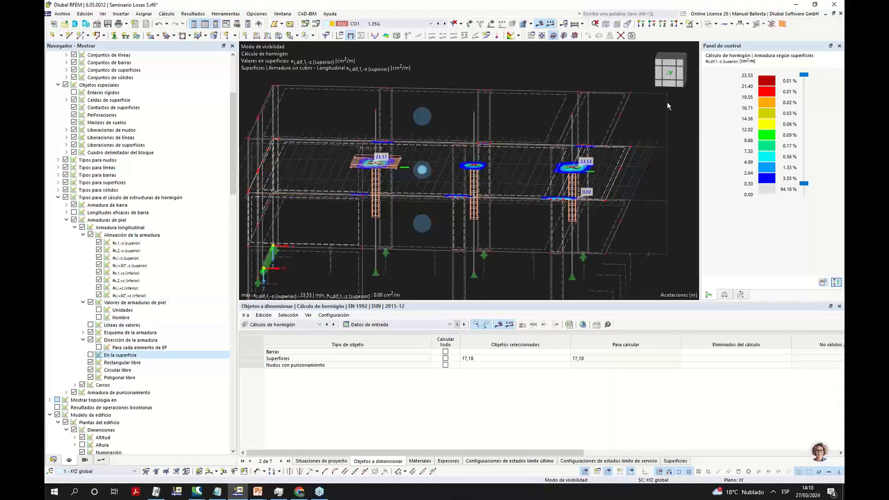
# In plan view, open the surface reinforcements for editing and duplicate free rectangular reinforcement 2.
pyautogui.click(672, 62)
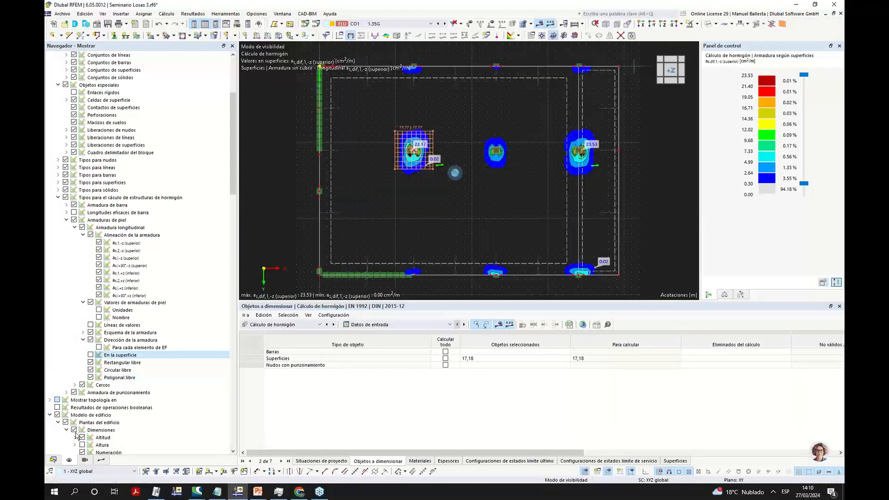
pyautogui.click(54, 461)
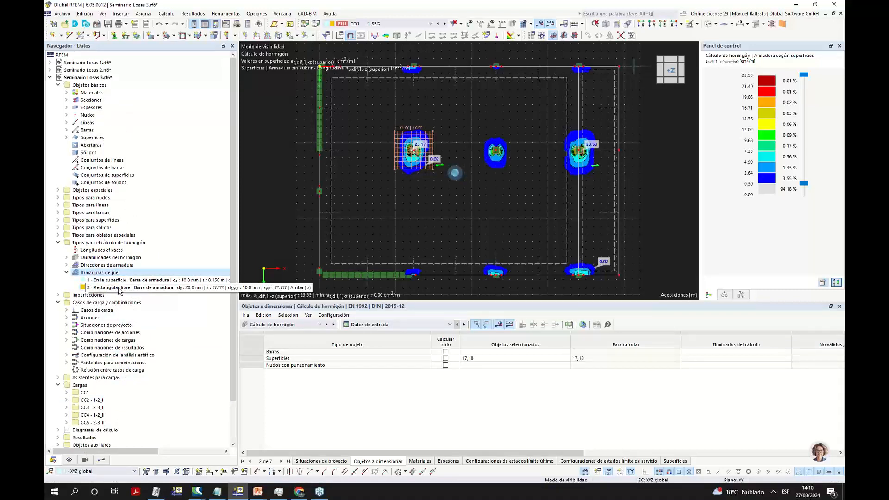
pyautogui.rightClick(106, 273)
pyautogui.click(132, 281)
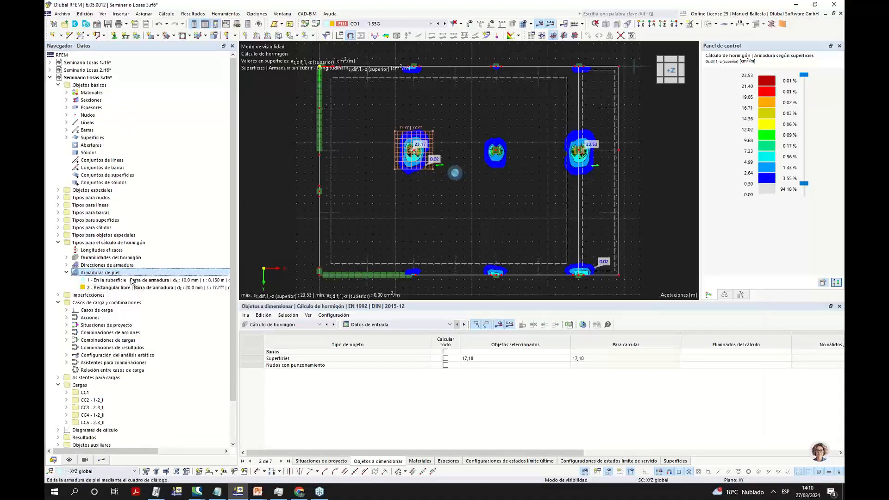
pyautogui.click(171, 77)
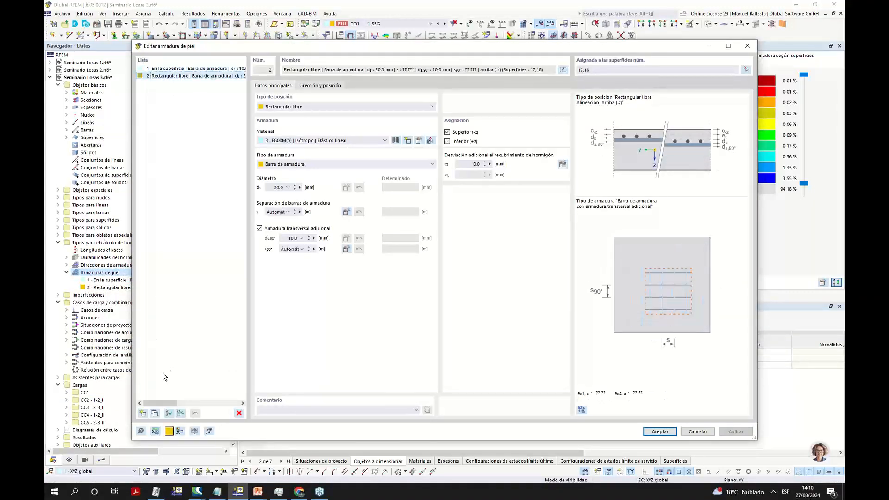
pyautogui.click(155, 413)
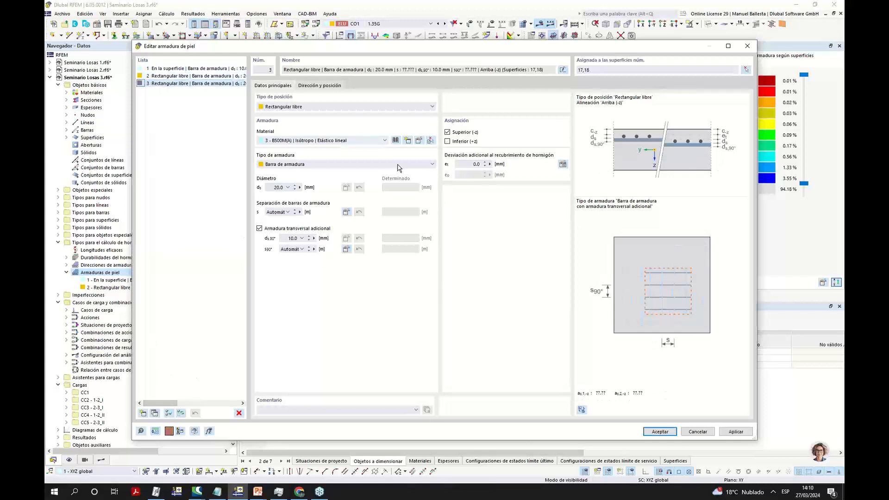
# Centre rectangular reinforcement 3 on the edge column node at X 6.300 m, Y 13.700 m and apply it.
pyautogui.click(337, 87)
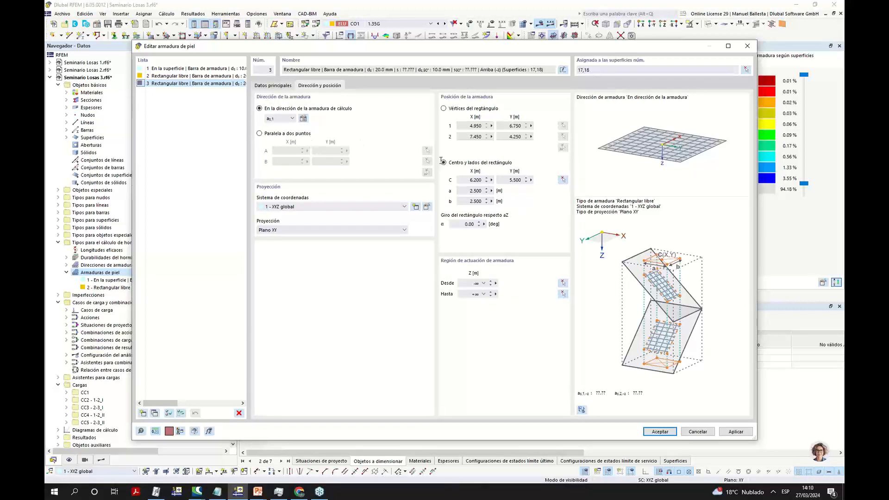
pyautogui.click(563, 180)
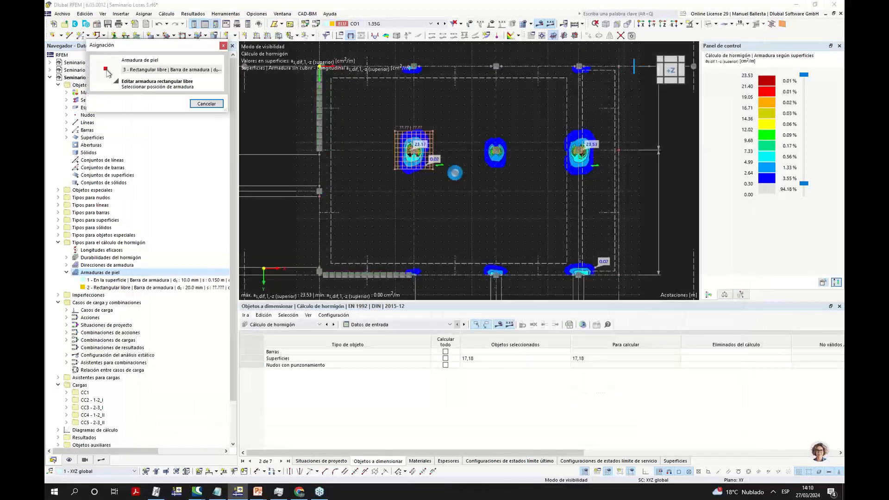
pyautogui.click(416, 274)
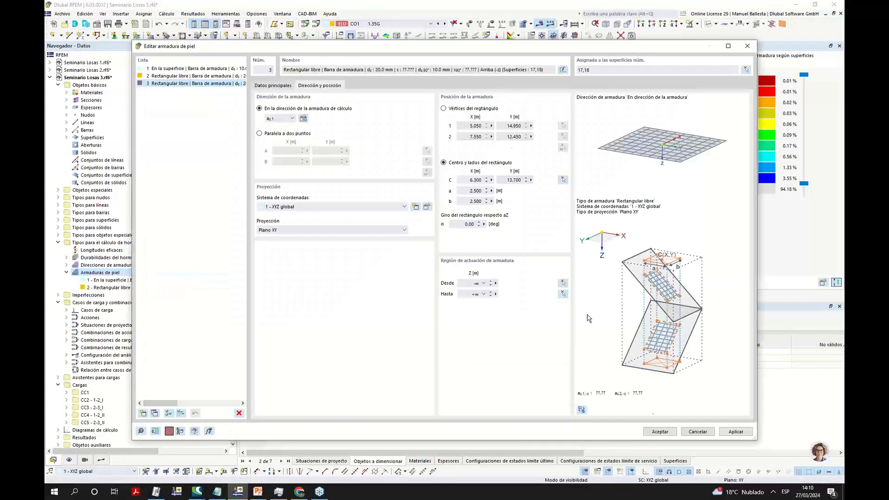
pyautogui.moveTo(577, 43); pyautogui.dragTo(186, 41)
pyautogui.click(349, 435)
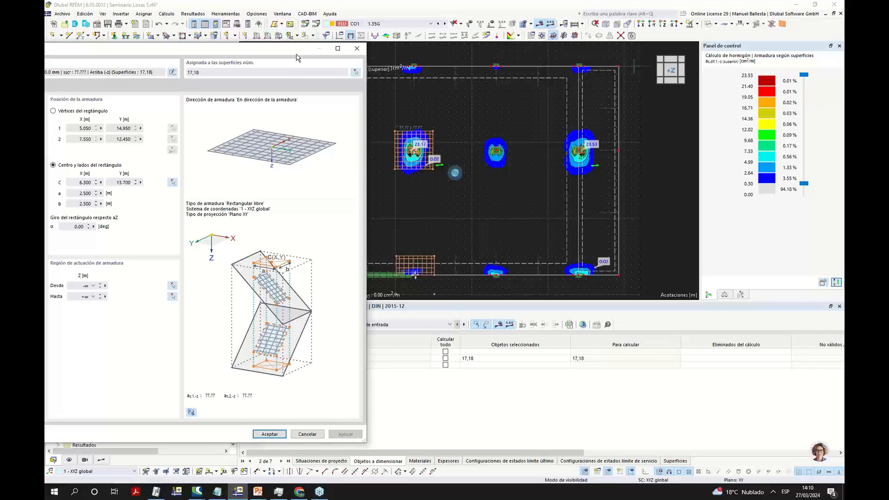
# Duplicate rectangular reinforcement 3 and centre the copy on the opposite edge column node at X 6.200 m, Y 0.000 m.
pyautogui.moveTo(281, 50); pyautogui.dragTo(657, 68)
pyautogui.click(140, 433)
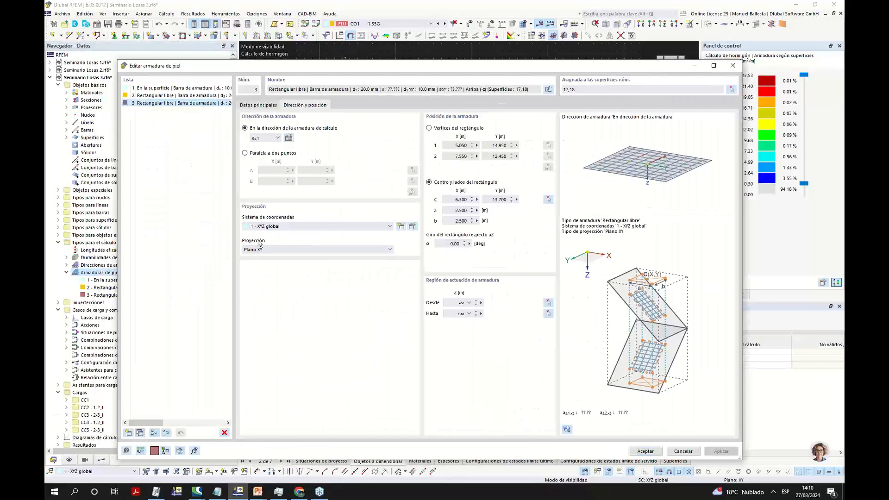
pyautogui.click(548, 199)
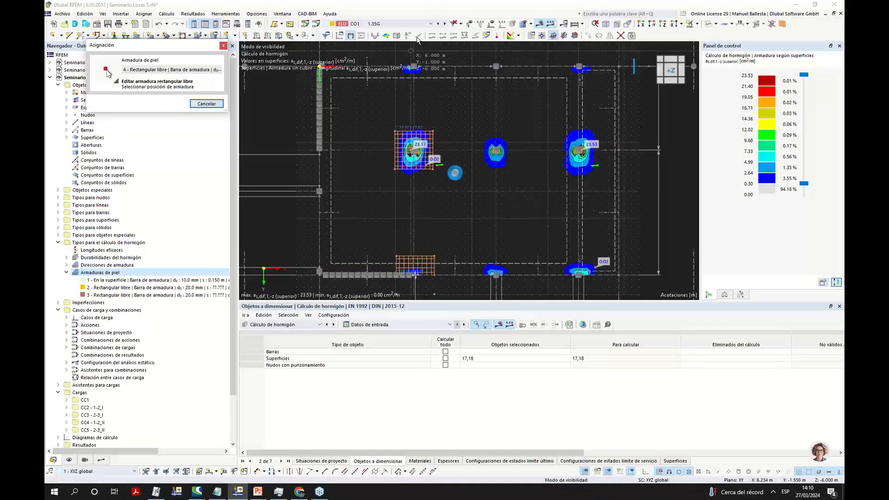
pyautogui.scroll(2, 414, 67)
pyautogui.click(414, 82)
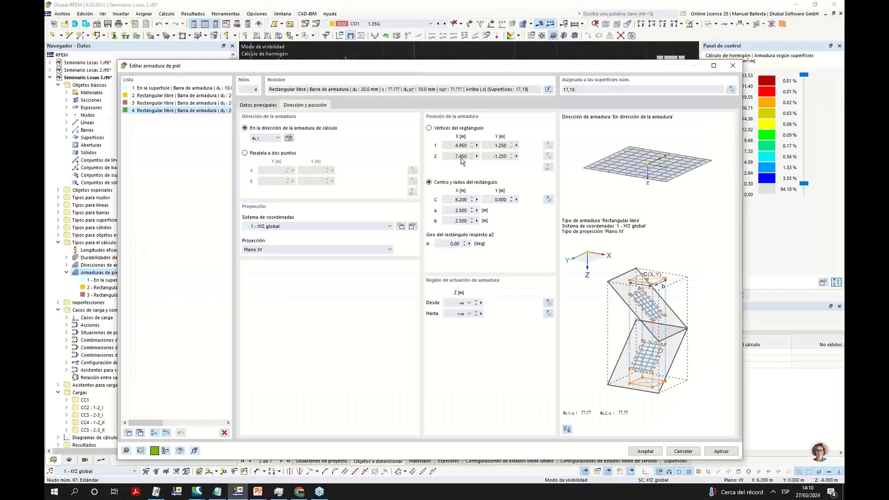
pyautogui.moveTo(560, 66); pyautogui.dragTo(169, 49)
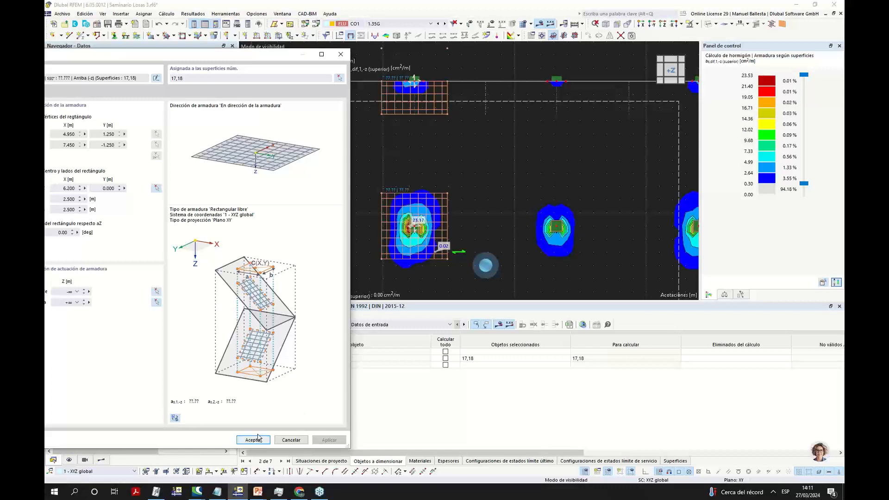
# Set the additional transverse bar diameter to 20 mm for free rectangular reinforcements 4, 3 and 2 and accept the changes.
pyautogui.moveTo(278, 54); pyautogui.dragTo(676, 59)
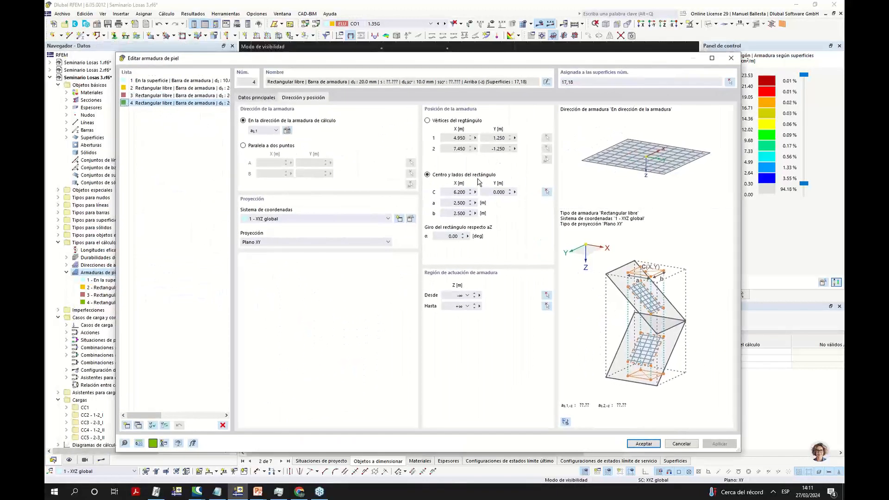
pyautogui.click(257, 98)
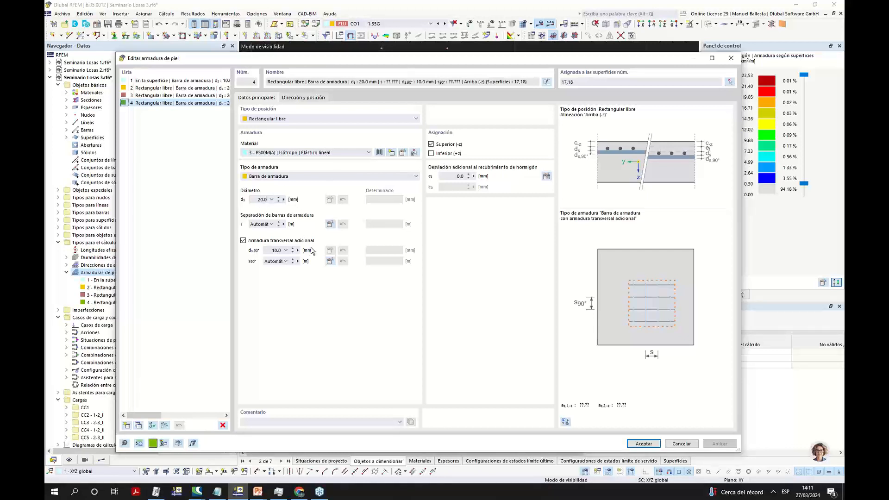
pyautogui.click(287, 252)
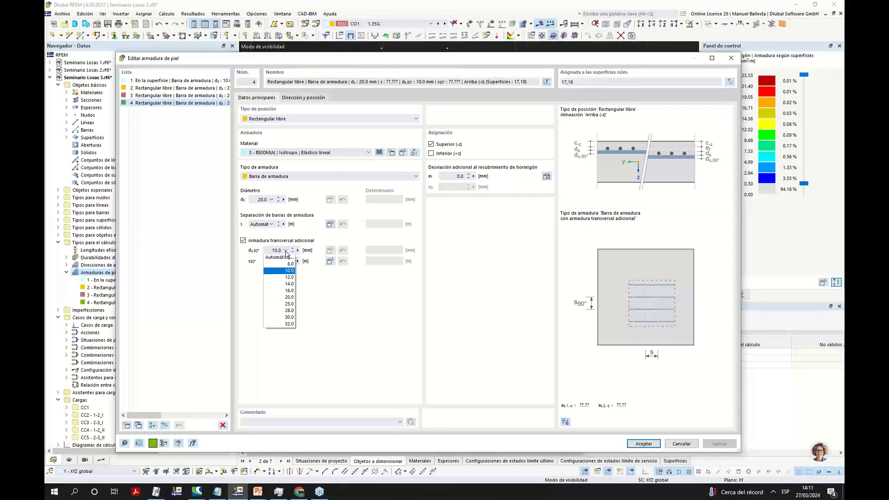
pyautogui.click(280, 300)
pyautogui.click(196, 96)
pyautogui.click(287, 251)
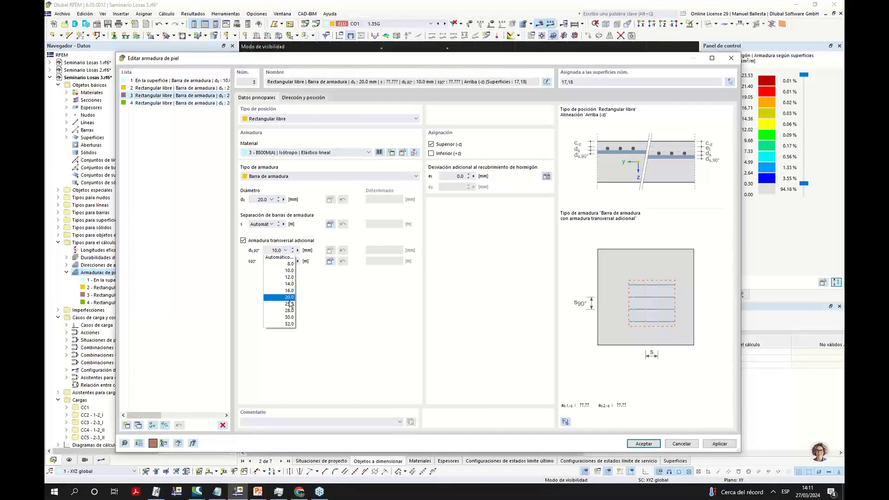
pyautogui.click(291, 296)
pyautogui.click(184, 89)
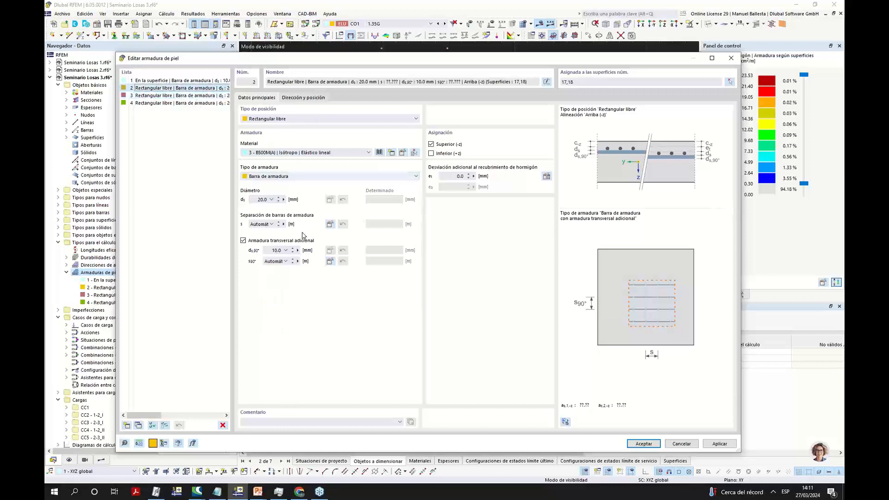
pyautogui.click(287, 251)
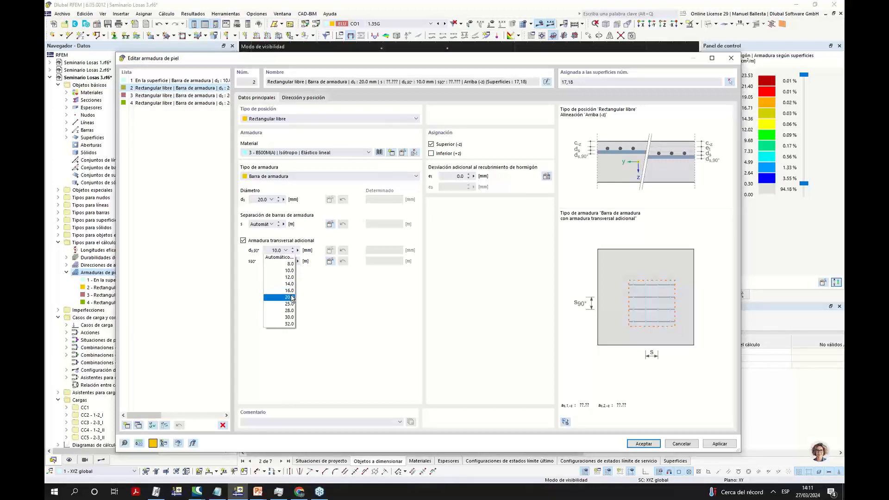
pyautogui.click(281, 294)
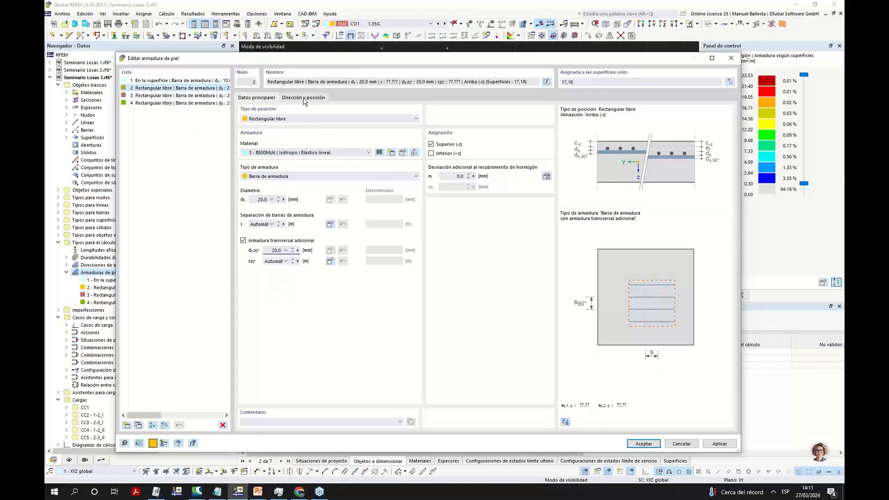
pyautogui.click(643, 444)
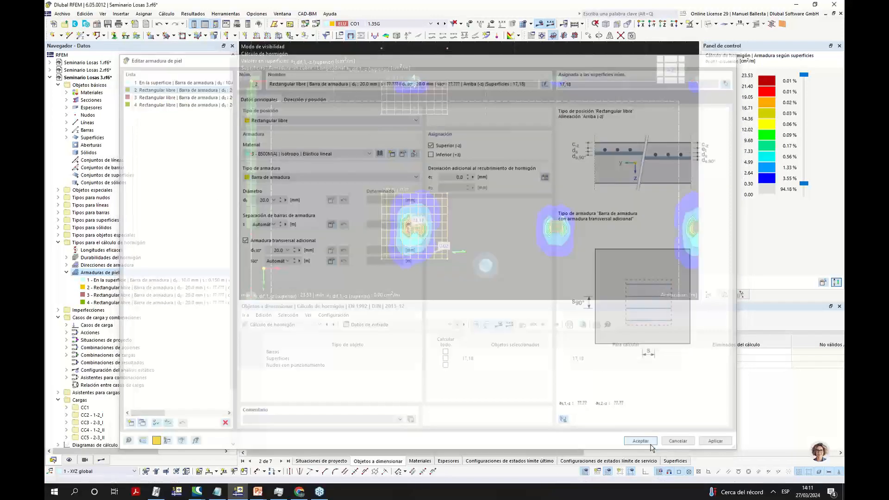
# With results hidden, copy the three rectangular reinforcements in 2 steps along X, taking the 5.400 m vector between adjacent interior columns.
pyautogui.scroll(-6, 510, 169)
pyautogui.keyDown('ctrl'); pyautogui.moveTo(496, 220); pyautogui.dragTo(518, 192, button='middle'); pyautogui.keyUp('ctrl')
pyautogui.scroll(3, 531, 179)
pyautogui.scroll(3, 518, 192)
pyautogui.click(629, 201)
pyautogui.moveTo(658, 196); pyautogui.dragTo(610, 203, button='middle')
pyautogui.scroll(-2, 617, 183)
pyautogui.scroll(1, 505, 230)
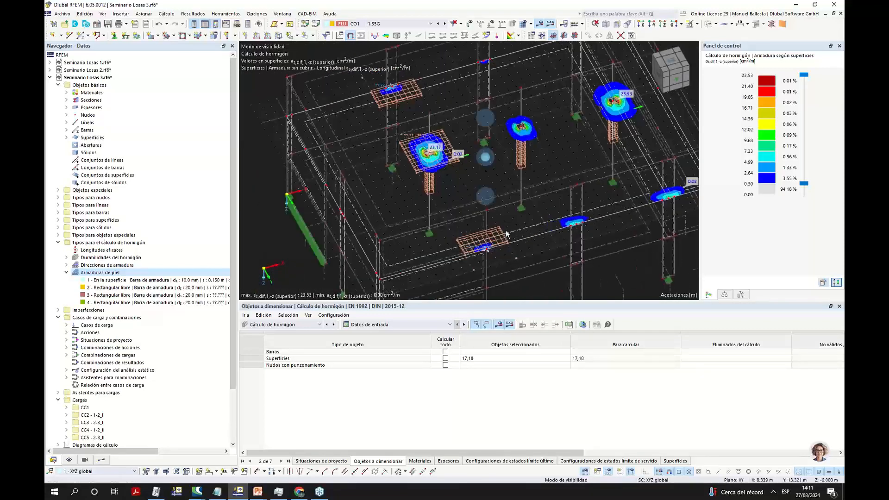
pyautogui.click(484, 240)
pyautogui.keyDown('ctrl'); pyautogui.click(429, 151); pyautogui.keyUp('ctrl')
pyautogui.keyDown('ctrl'); pyautogui.click(418, 91); pyautogui.keyUp('ctrl')
pyautogui.click(588, 36)
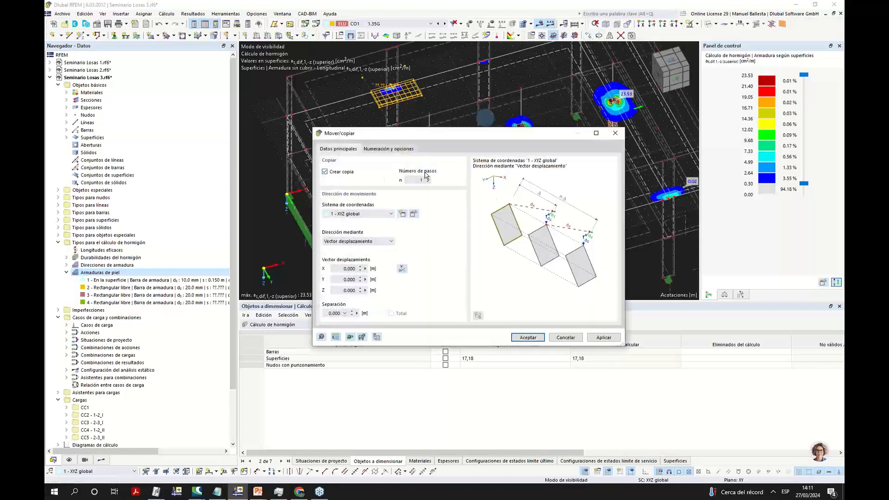
pyautogui.click(427, 179)
pyautogui.click(402, 269)
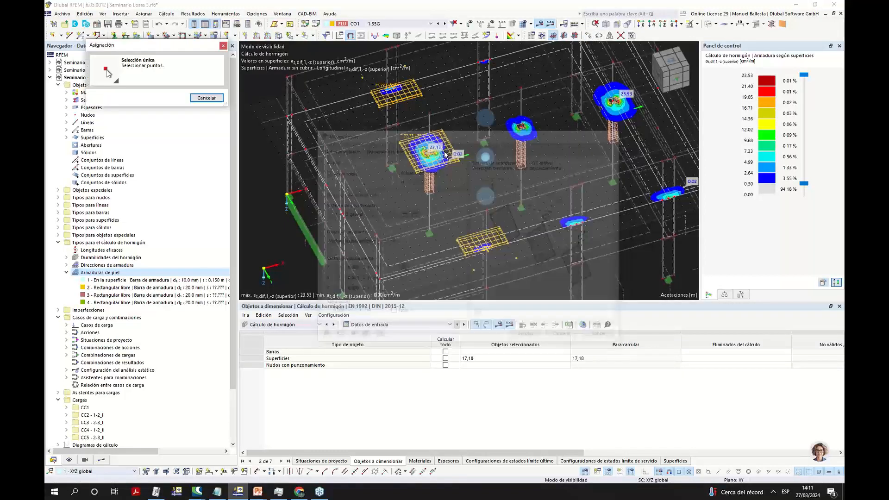
pyautogui.click(540, 24)
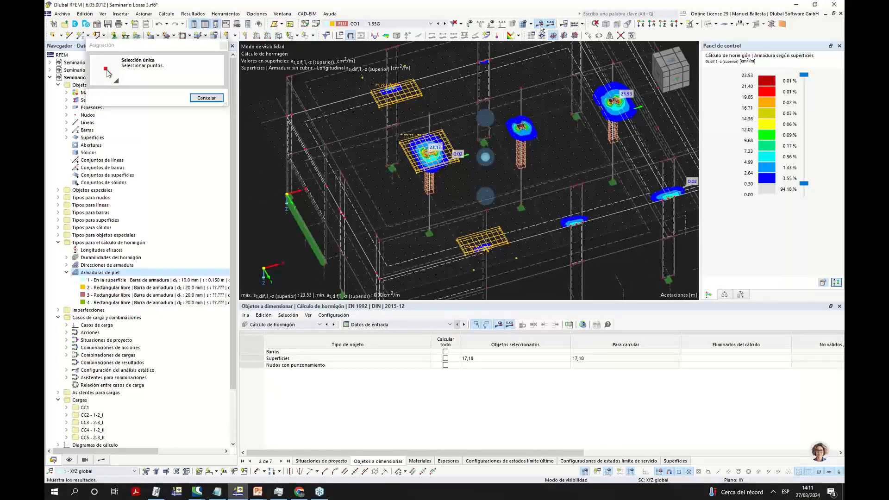
pyautogui.scroll(3, 558, 157)
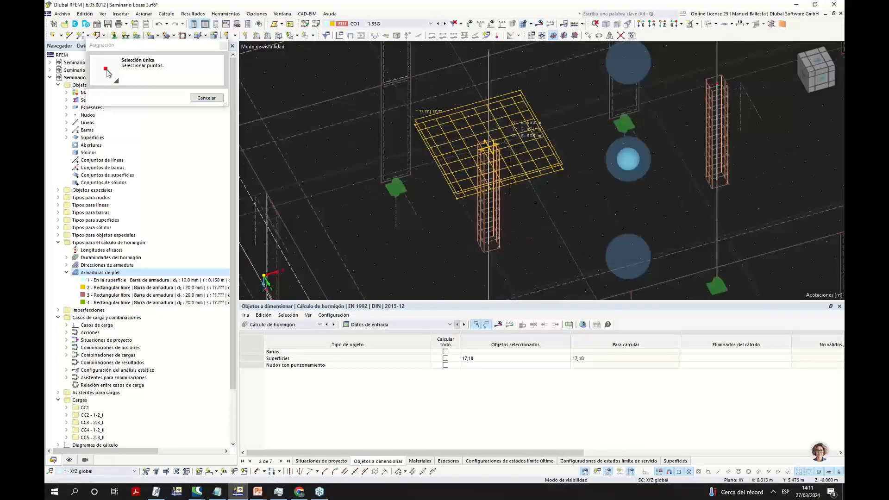
pyautogui.click(717, 83)
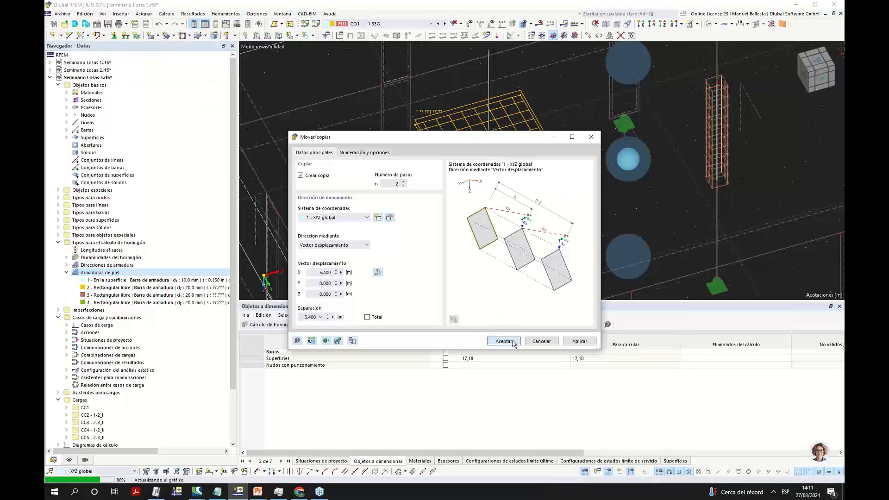
pyautogui.click(504, 341)
# Examine the copied rectangular reinforcements over all interior and edge columns in plan and 3D views.
pyautogui.scroll(-5, 614, 190)
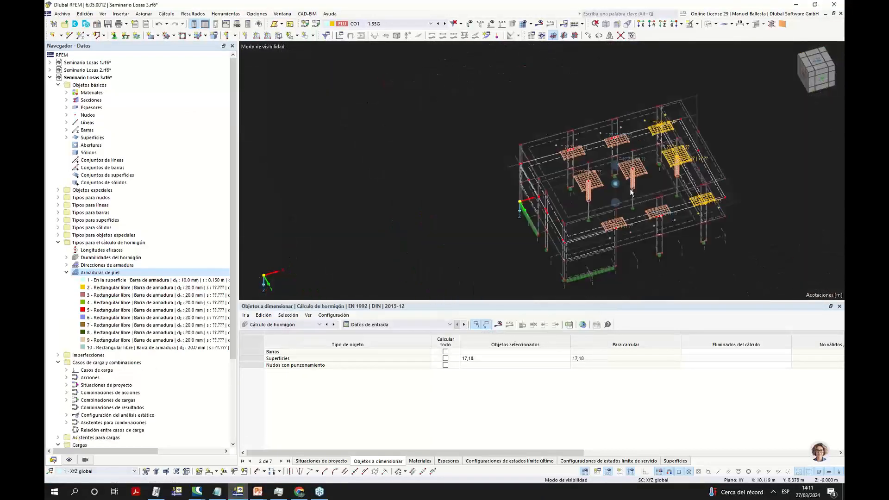
pyautogui.moveTo(629, 189); pyautogui.dragTo(553, 170, button='middle')
pyautogui.scroll(2, 552, 171)
pyautogui.click(819, 63)
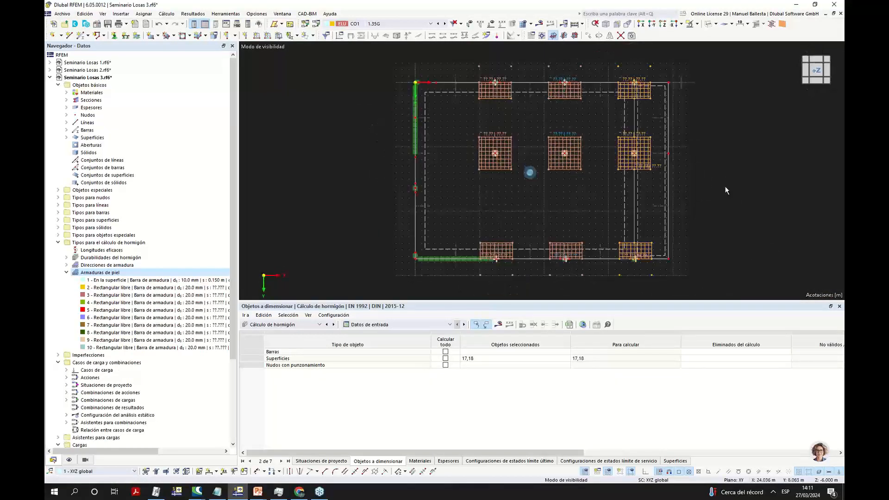
pyautogui.click(366, 26)
pyautogui.click(366, 25)
pyautogui.moveTo(557, 158); pyautogui.dragTo(533, 166, button='middle')
pyautogui.moveTo(677, 209); pyautogui.dragTo(708, 186, button='middle')
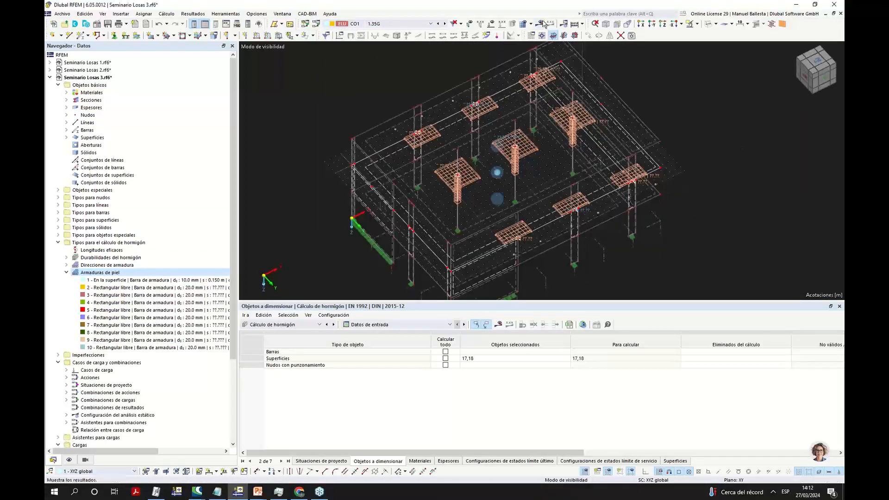
# Undo the copying of the rectangular reinforcements and bring back the concrete design results.
pyautogui.click(402, 23)
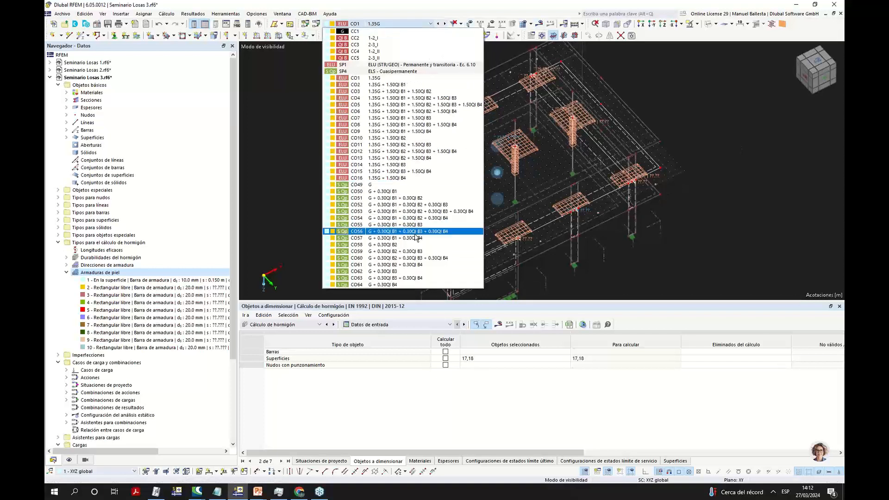
pyautogui.click(265, 133)
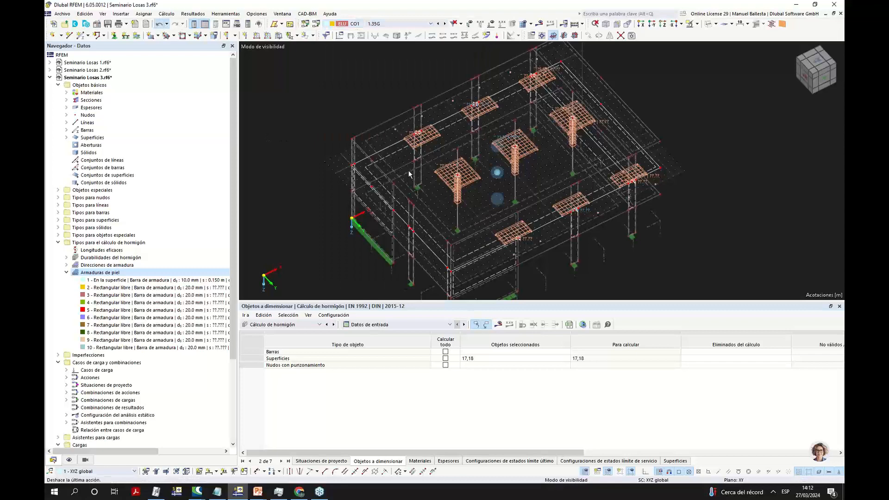
pyautogui.scroll(2, 508, 227)
pyautogui.scroll(-1, 510, 223)
pyautogui.keyDown('ctrl'); pyautogui.moveTo(510, 223); pyautogui.dragTo(499, 209, button='middle'); pyautogui.keyUp('ctrl')
pyautogui.scroll(2, 500, 208)
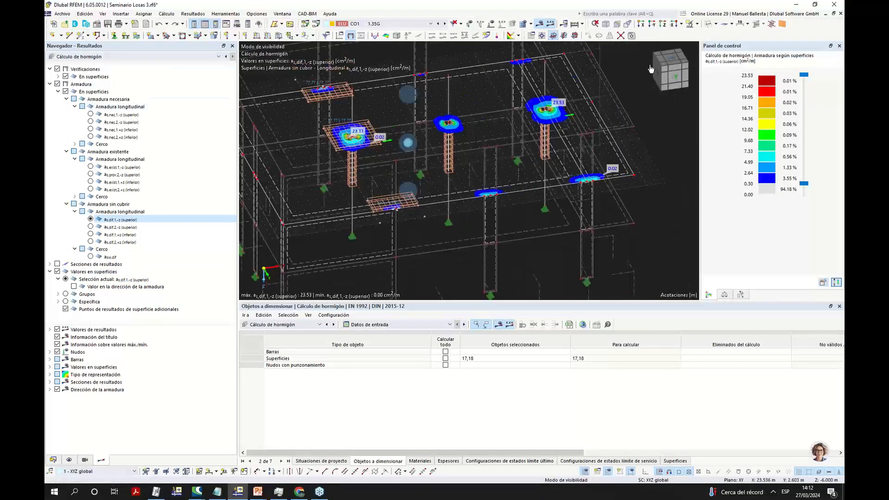
# In plan view with results displayed, copy the three rectangular reinforcements in 2 steps with an X displacement of 5.400 m.
pyautogui.click(671, 61)
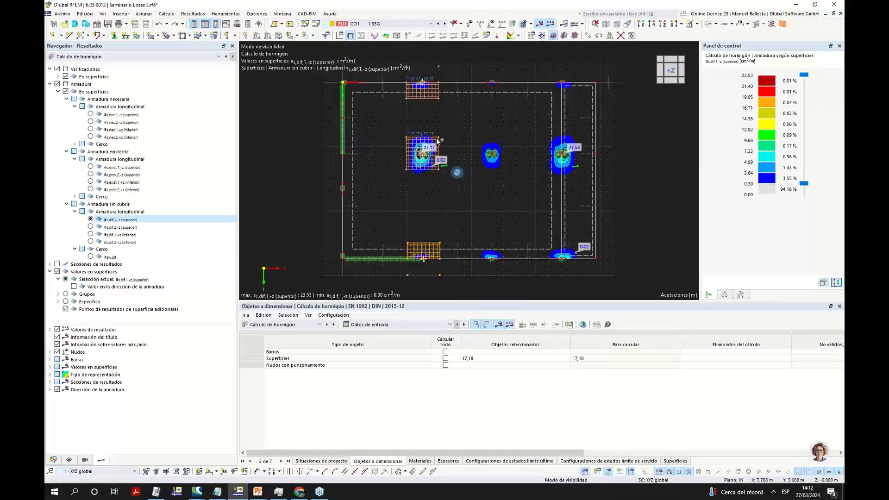
pyautogui.click(437, 96)
pyautogui.click(588, 35)
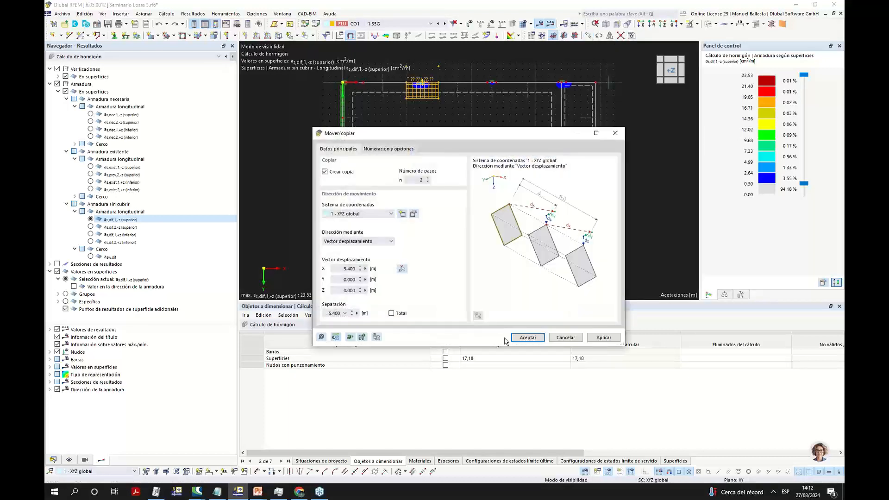
pyautogui.click(523, 338)
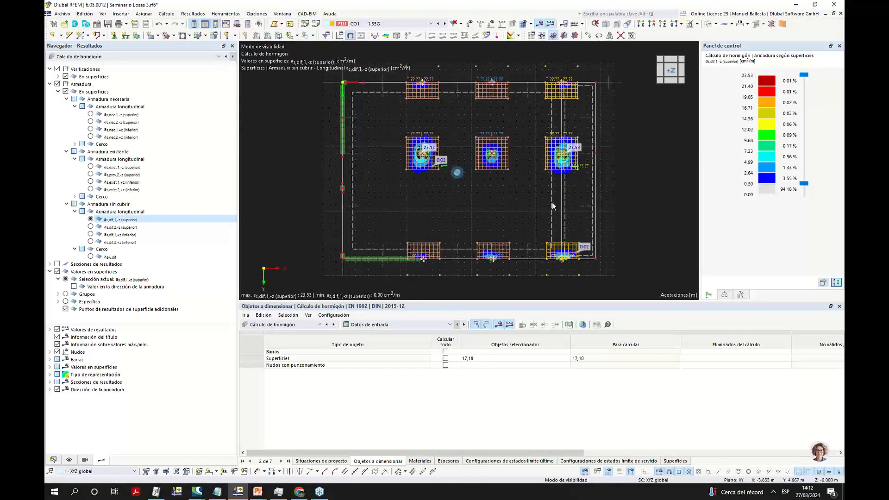
# Compare the uncovered top reinforcement areas with the copied rectangles, first in direction 1 and with as,dif,2,-z (superior) displayed.
pyautogui.scroll(3, 533, 185)
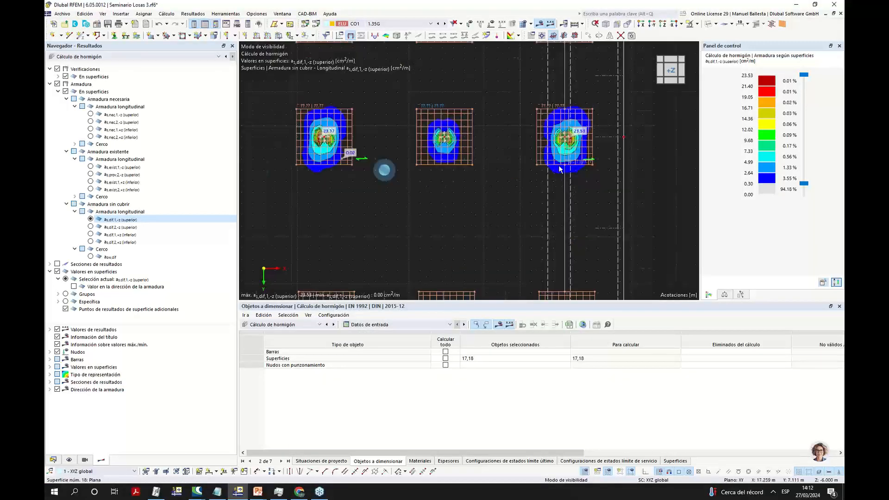
pyautogui.scroll(-3, 567, 176)
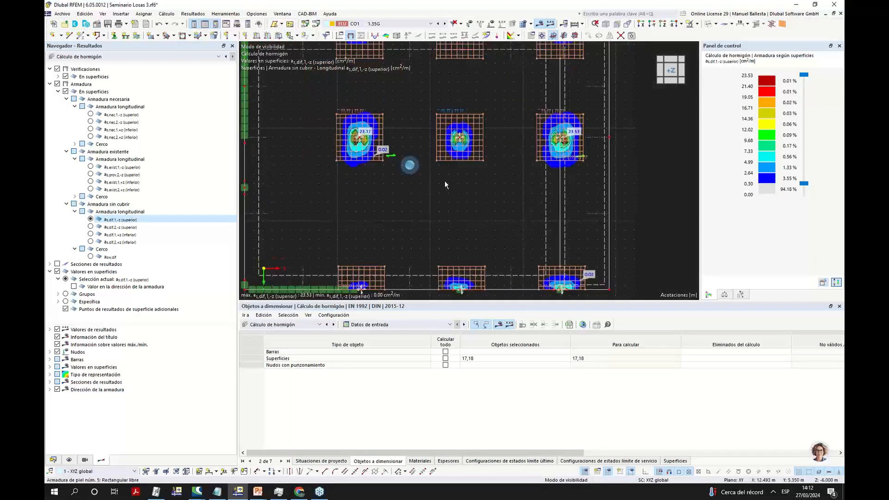
pyautogui.scroll(-2, 412, 203)
pyautogui.moveTo(422, 185); pyautogui.dragTo(428, 171, button='middle')
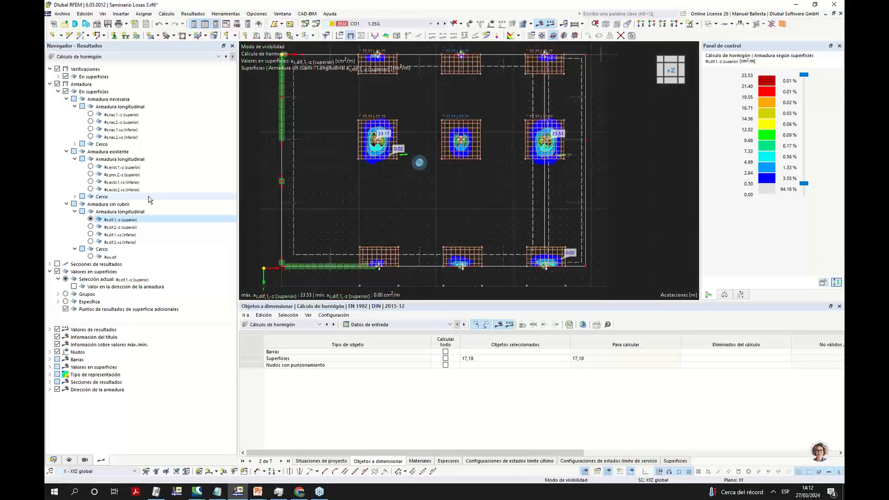
pyautogui.click(91, 227)
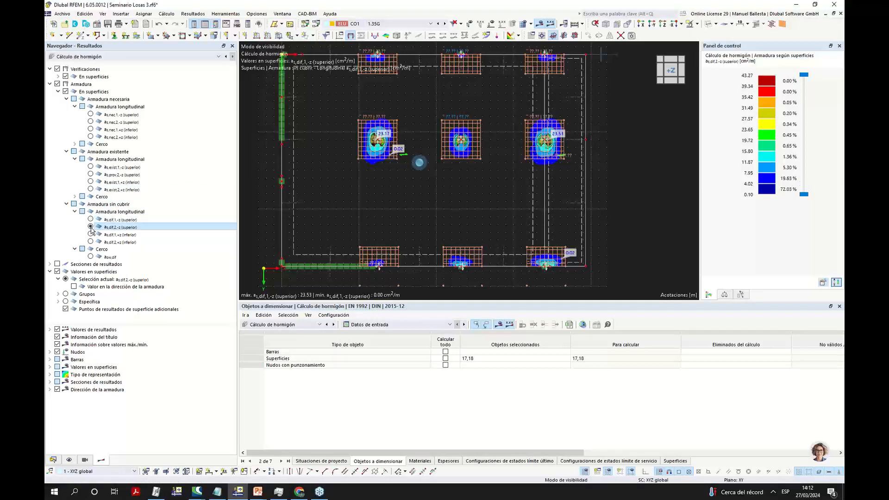
pyautogui.rightClick(91, 229)
pyautogui.moveTo(538, 196); pyautogui.dragTo(512, 209, button='middle')
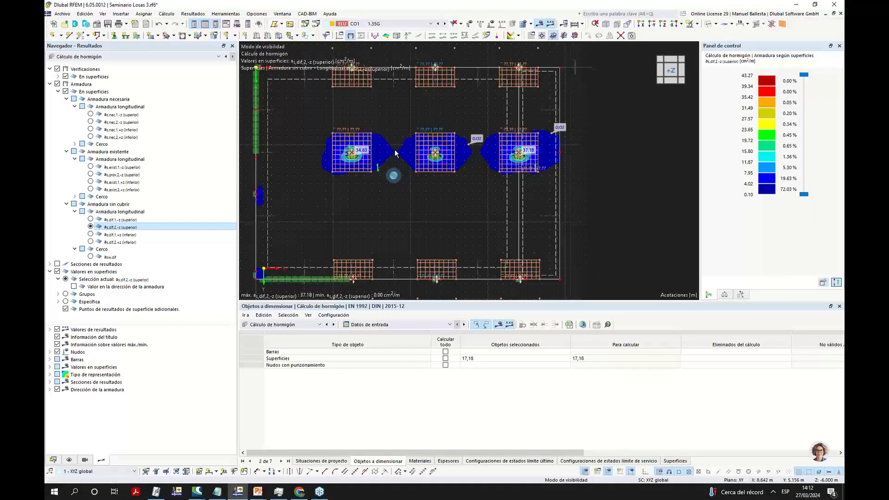
pyautogui.moveTo(390, 151); pyautogui.dragTo(396, 153, button='middle')
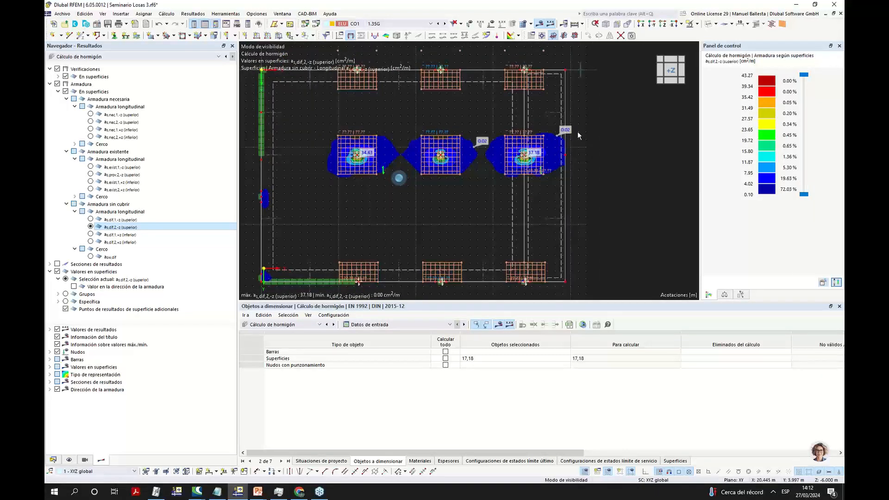
# Create a new surface reinforcement with 20 mm bars and additional transverse reinforcement enabled.
pyautogui.click(53, 460)
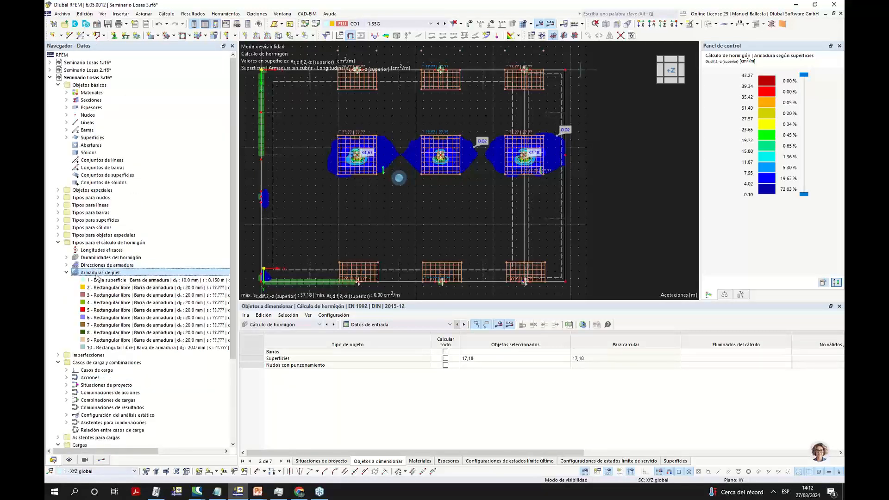
pyautogui.rightClick(98, 273)
pyautogui.click(128, 290)
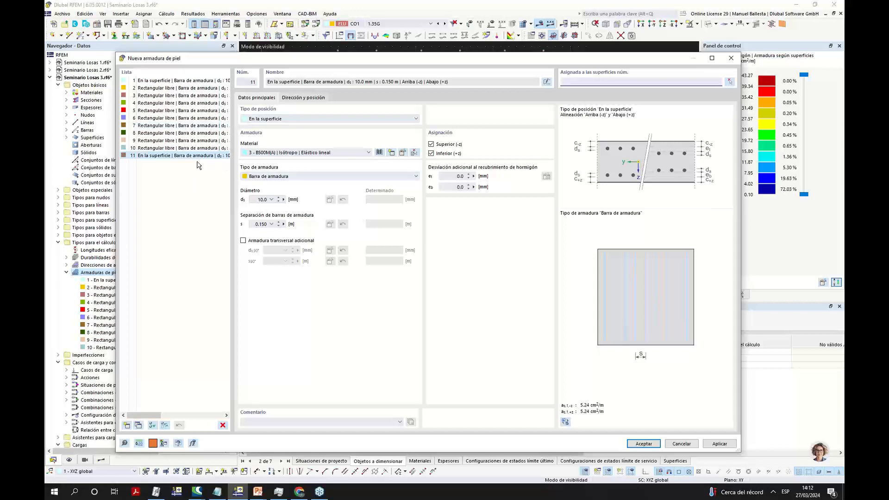
pyautogui.click(250, 241)
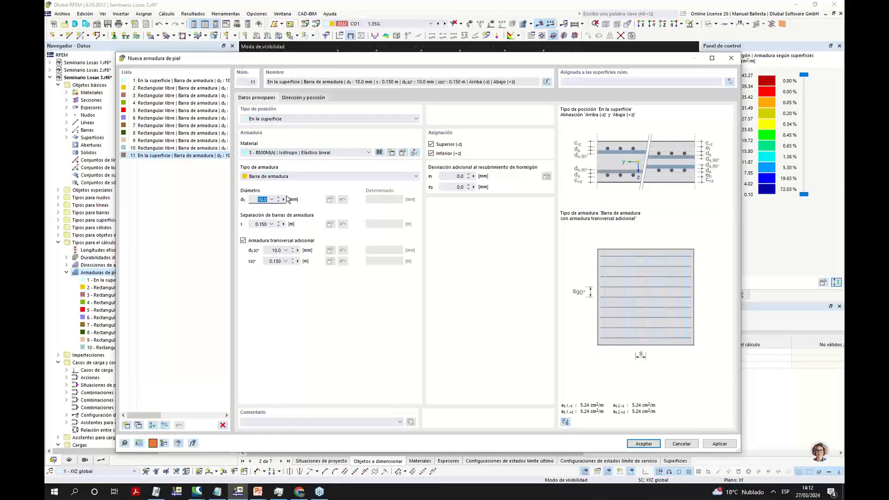
pyautogui.write('20')
# Make the main bar spacing of reinforcement 11 automatic with an increment of 0.050 m.
pyautogui.click(272, 225)
pyautogui.click(260, 235)
pyautogui.click(518, 227)
pyautogui.write('0.05')
pyautogui.click(517, 317)
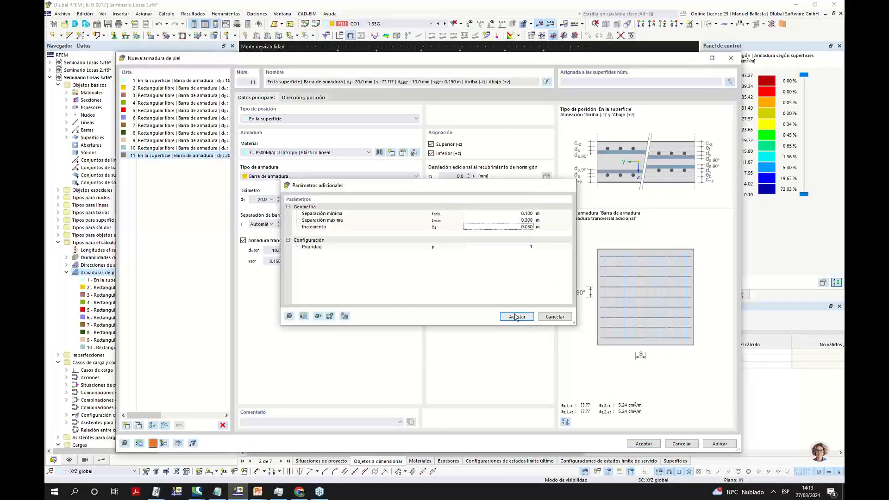
# Make the transverse bar spacing of reinforcement 11 automatic with an increment of 0.050 m.
pyautogui.click(286, 261)
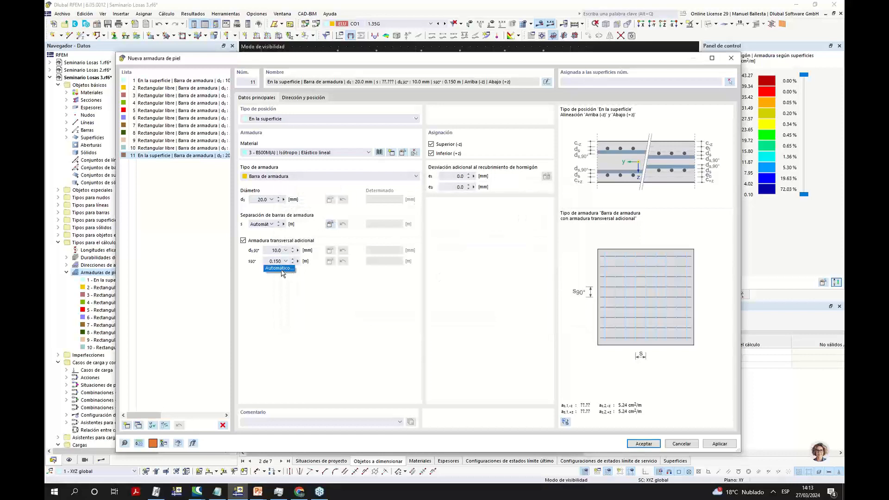
pyautogui.click(280, 269)
pyautogui.click(517, 226)
pyautogui.write('0.050')
pyautogui.press('Return')
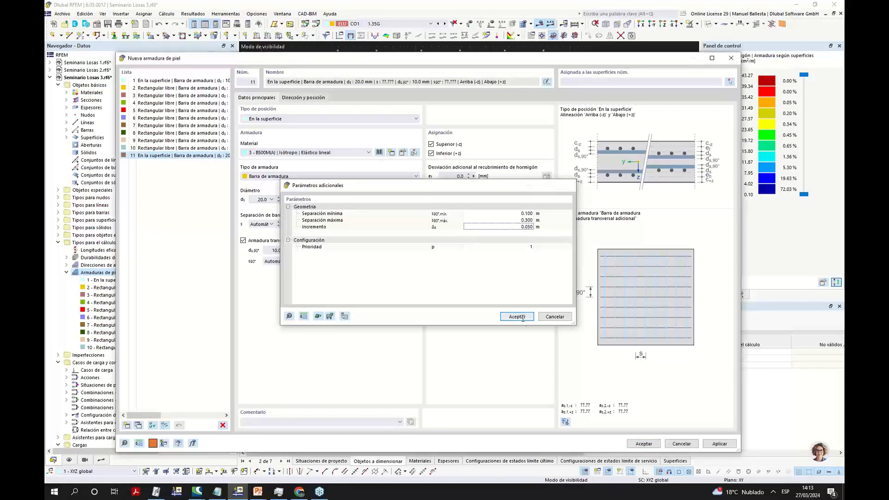
pyautogui.click(518, 317)
# Set the transverse bar diameter to 20 mm and exclude the inferior (+z) side from reinforcement 11.
pyautogui.click(286, 251)
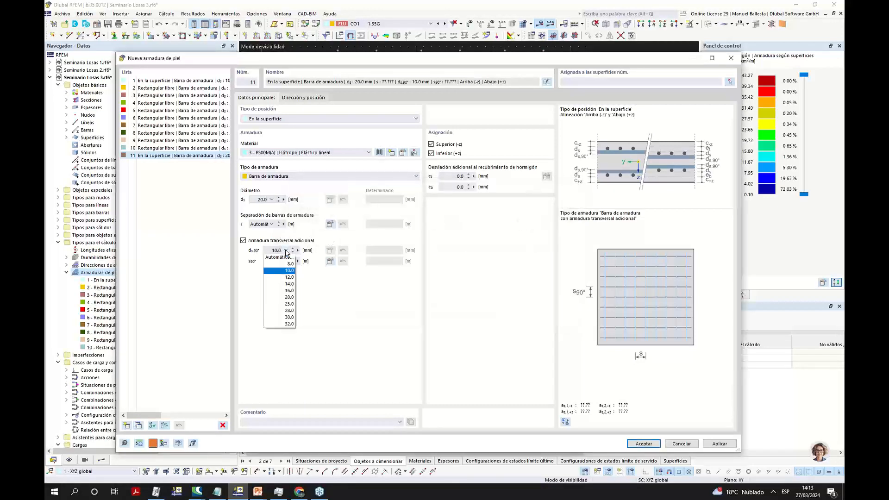
pyautogui.click(291, 297)
pyautogui.click(431, 154)
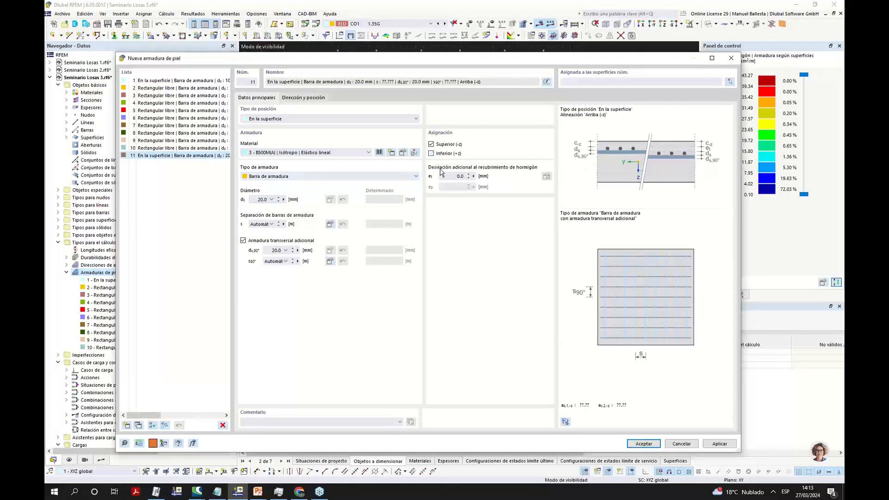
# Change reinforcement 11 to free rectangular and place it over the central columns from (3.500, 3.000) to (21.000, 8.000) m.
pyautogui.click(314, 99)
pyautogui.click(267, 98)
pyautogui.click(295, 119)
pyautogui.click(293, 134)
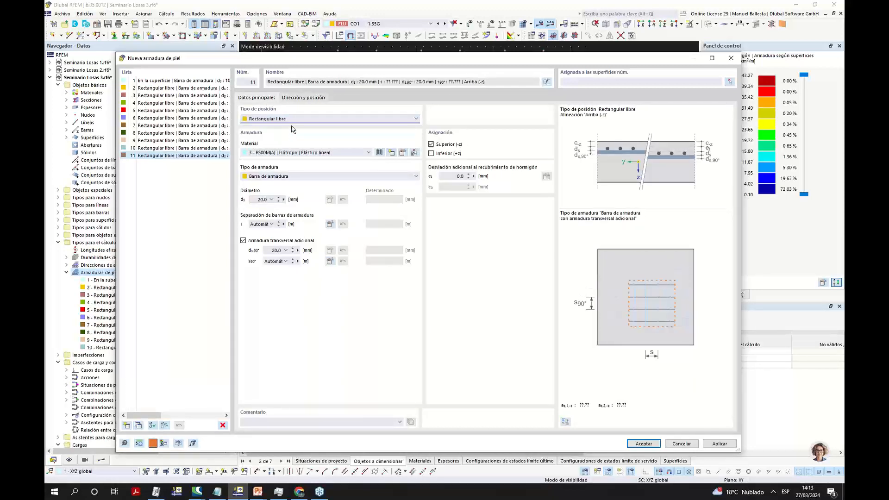
pyautogui.click(306, 98)
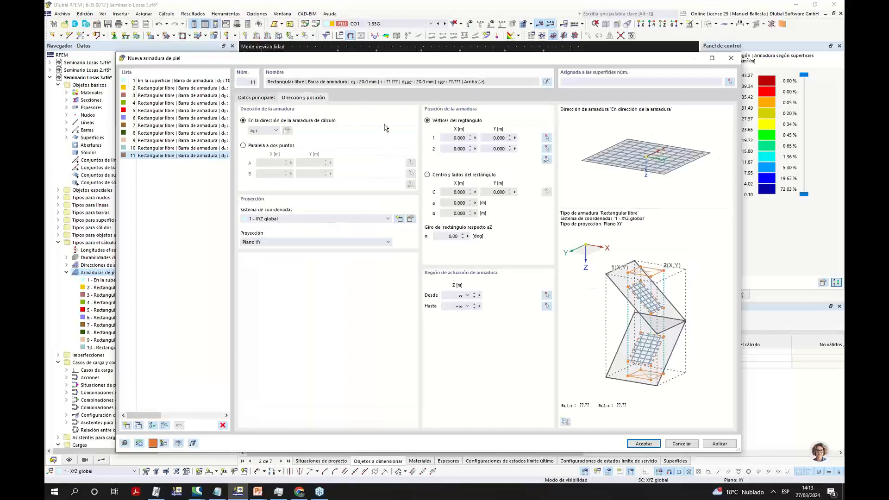
pyautogui.click(548, 160)
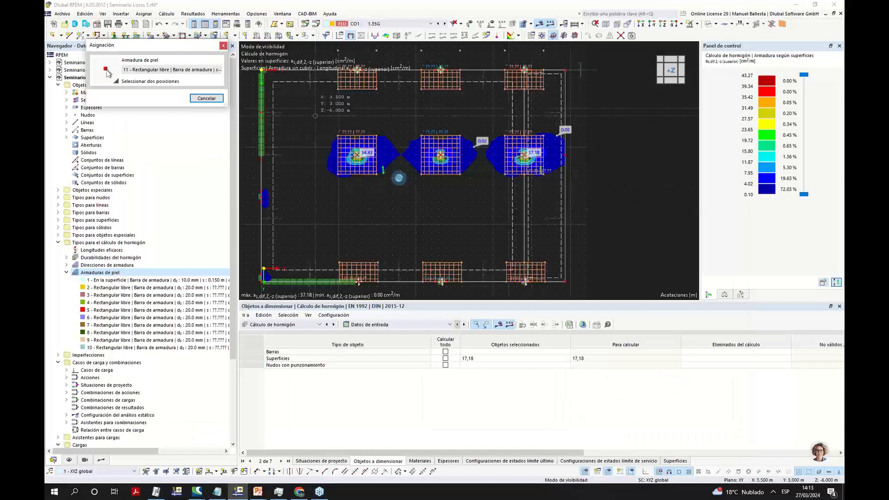
pyautogui.click(316, 116)
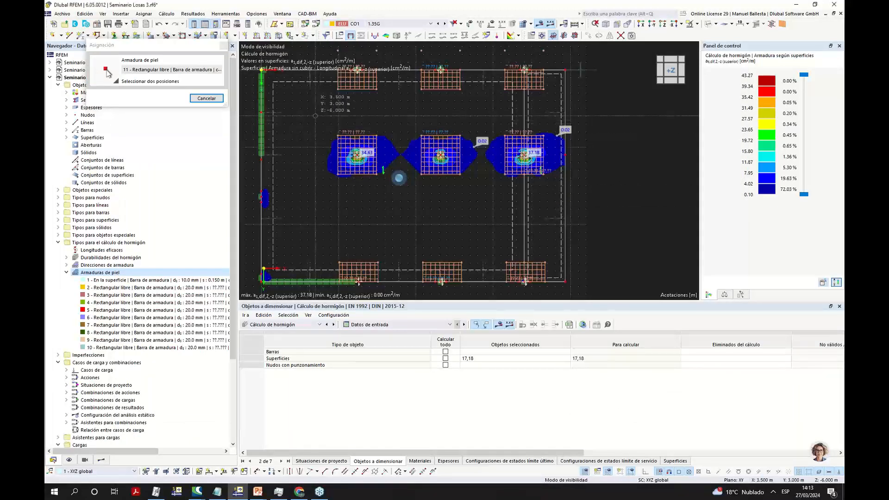
pyautogui.click(586, 194)
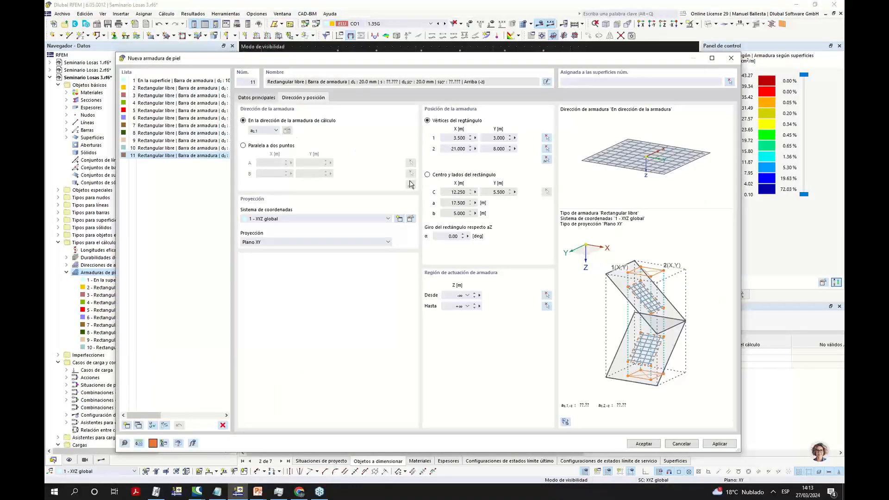
# Duplicate reinforcement 11 and assign the copy only to the inferior (+z) side.
pyautogui.click(260, 97)
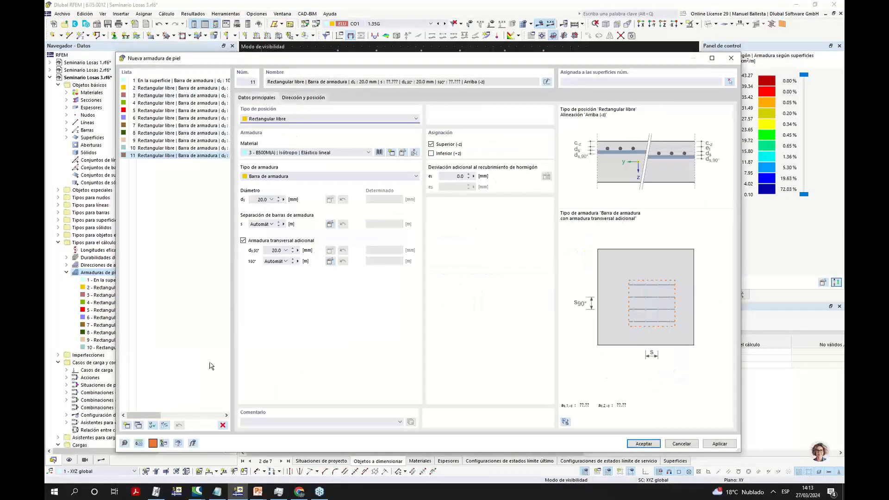
pyautogui.click(139, 425)
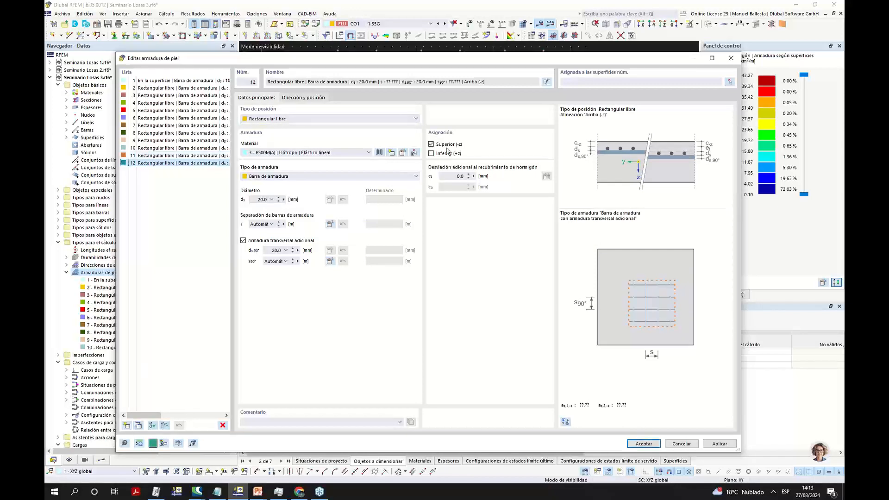
pyautogui.click(432, 154)
pyautogui.click(432, 144)
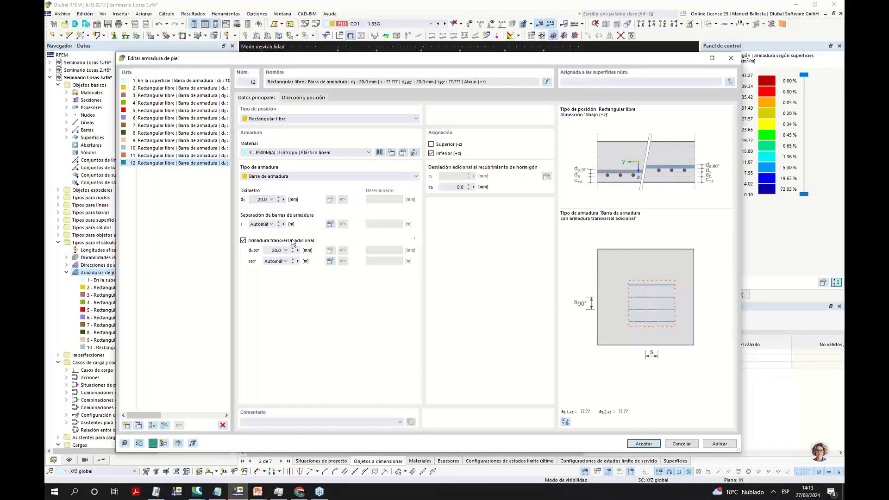
# Place the rectangle of reinforcement 12 in the model with vertices at (-1.000, 6.500) and (20.500, 14.500) m.
pyautogui.click(303, 98)
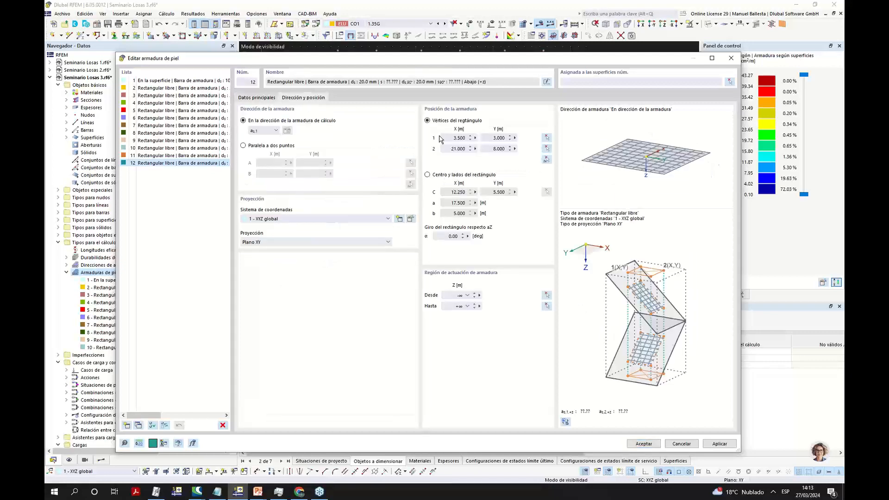
pyautogui.click(547, 159)
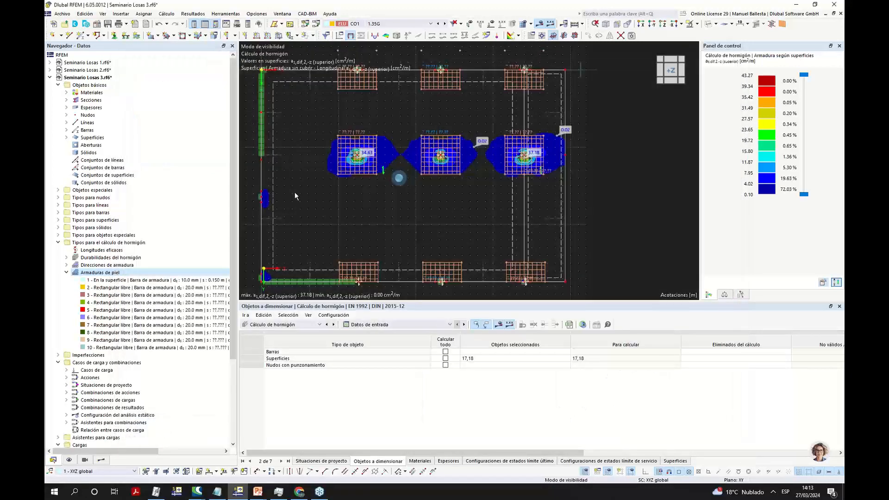
pyautogui.moveTo(317, 178); pyautogui.dragTo(342, 169, button='middle')
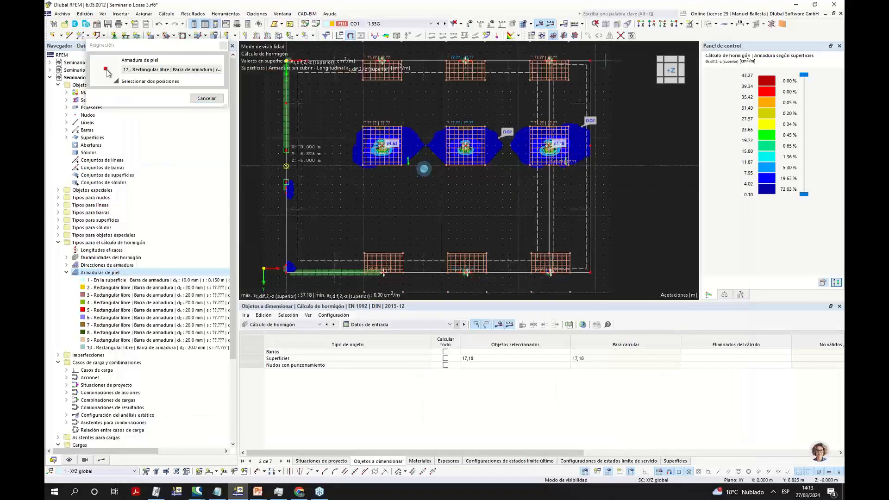
pyautogui.click(271, 162)
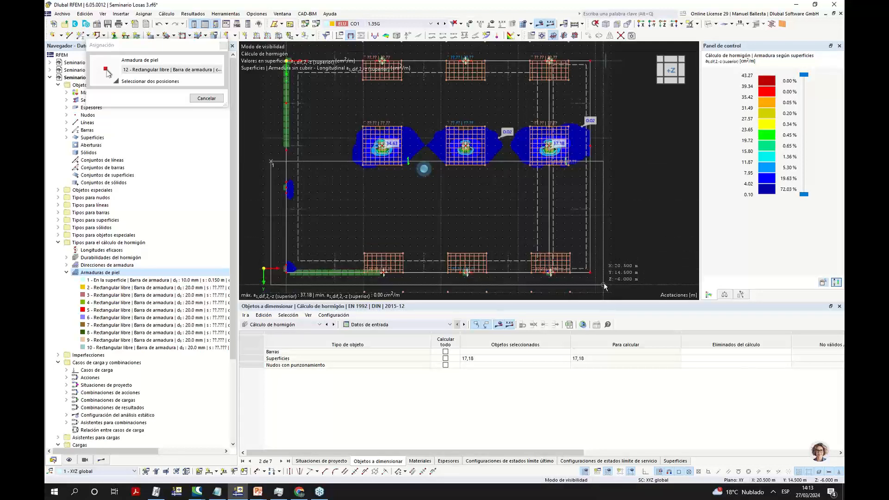
pyautogui.click(604, 287)
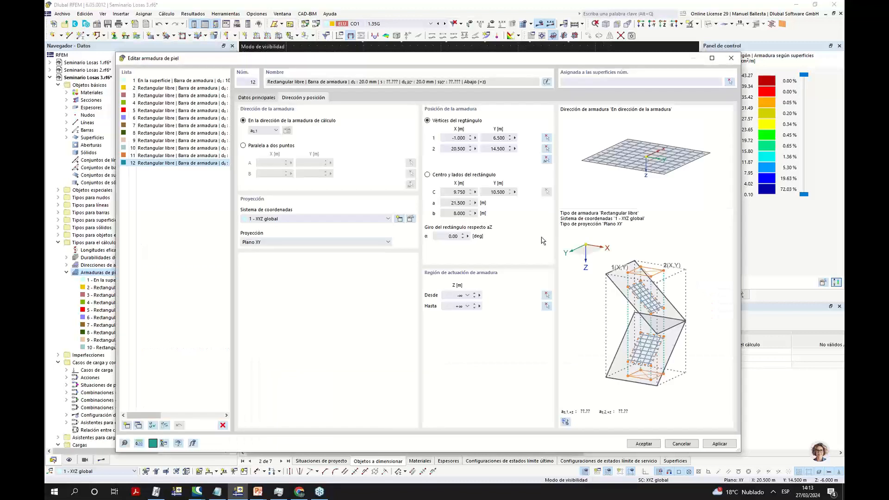
# Duplicate the inferior rectangular reinforcement 12 and accept the new surface reinforcements.
pyautogui.click(266, 99)
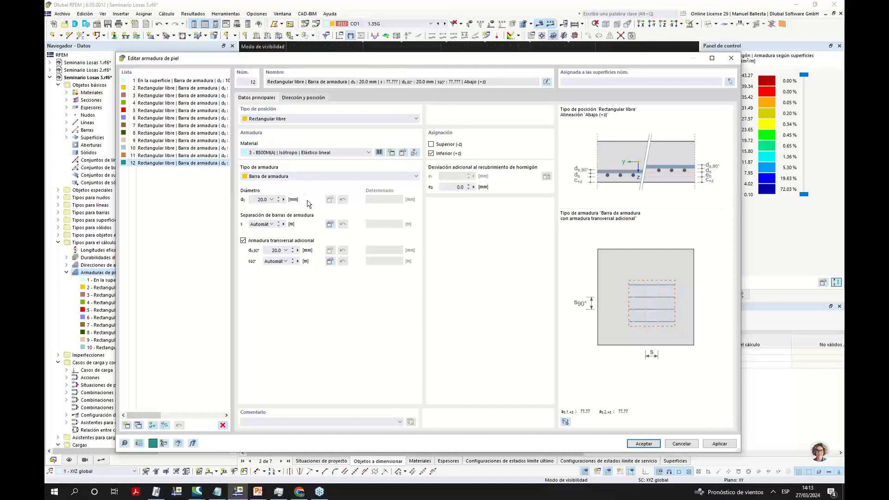
pyautogui.click(138, 426)
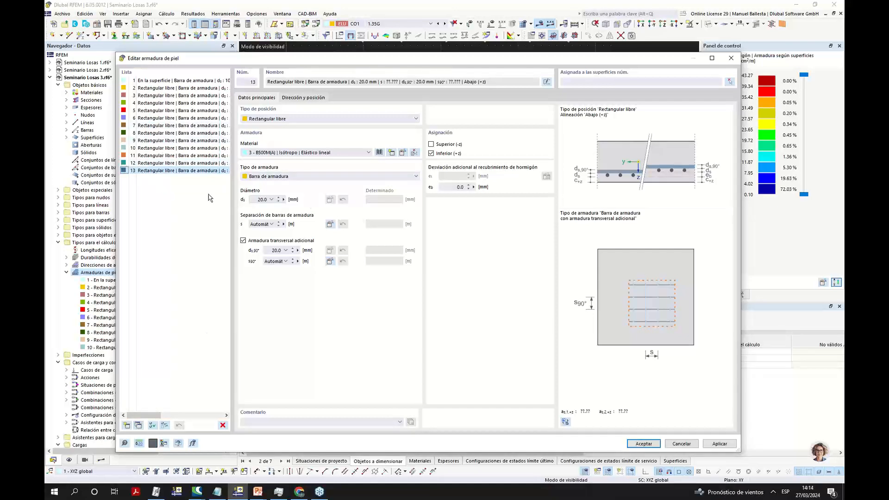
pyautogui.moveTo(436, 58); pyautogui.dragTo(416, 65)
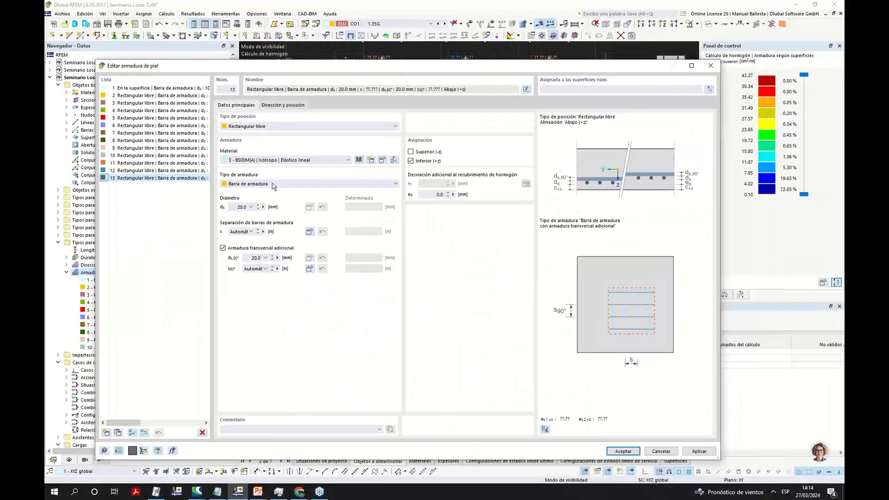
pyautogui.click(623, 452)
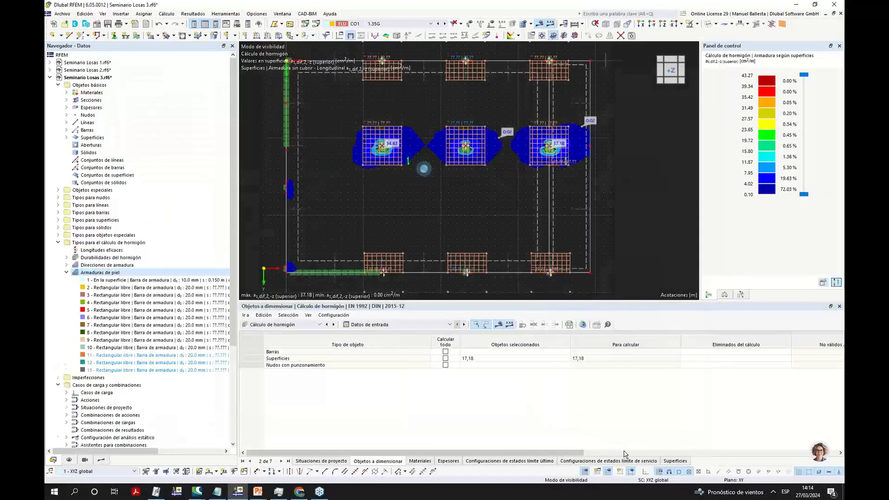
# Reopen reinforcement 11 and assign it to surfaces 17 and 18.
pyautogui.doubleClick(120, 356)
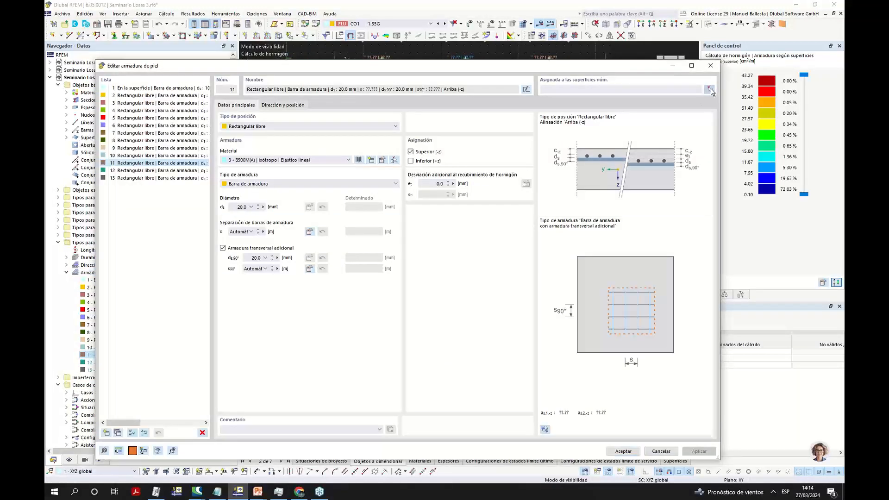
pyautogui.click(712, 90)
pyautogui.moveTo(619, 235); pyautogui.dragTo(347, 200)
pyautogui.click(169, 131)
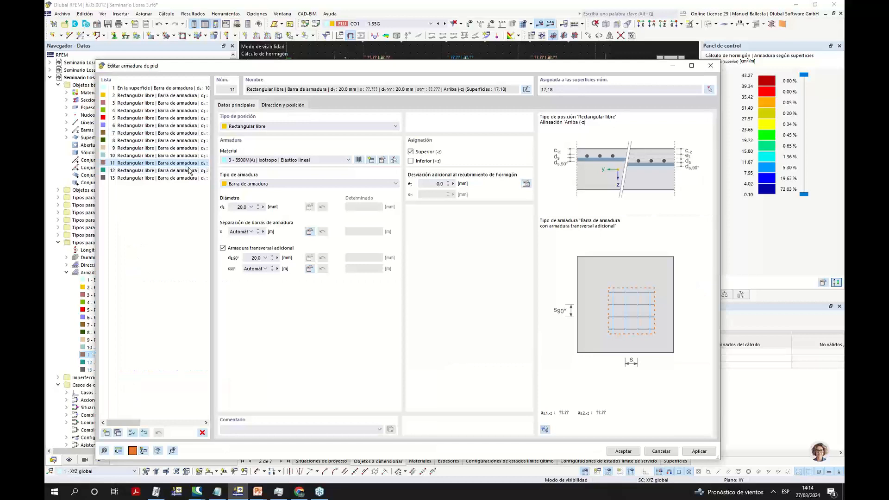
# Assign reinforcements 12 and 13 to surfaces 17 and 18 and accept the changes.
pyautogui.click(189, 170)
pyautogui.click(710, 89)
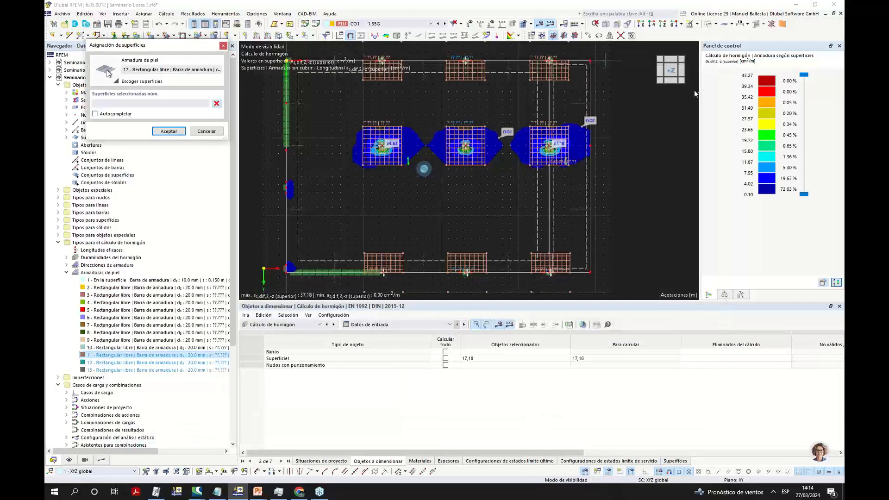
pyautogui.click(169, 131)
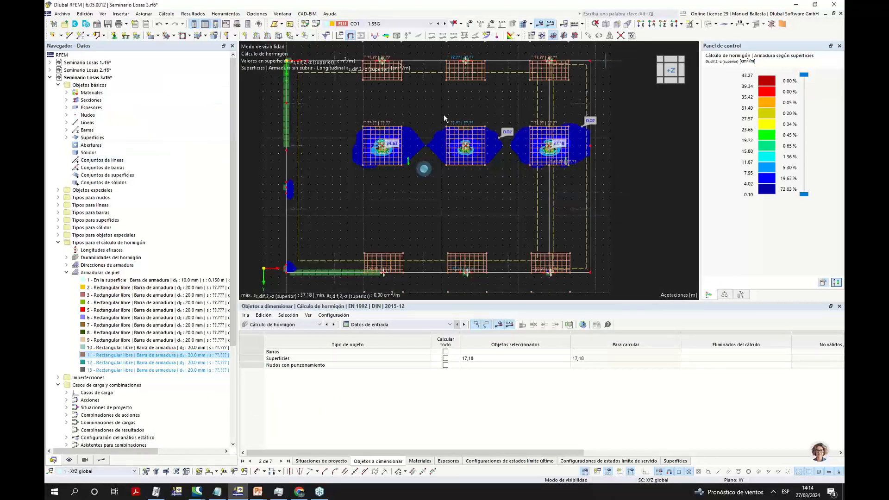
pyautogui.click(182, 178)
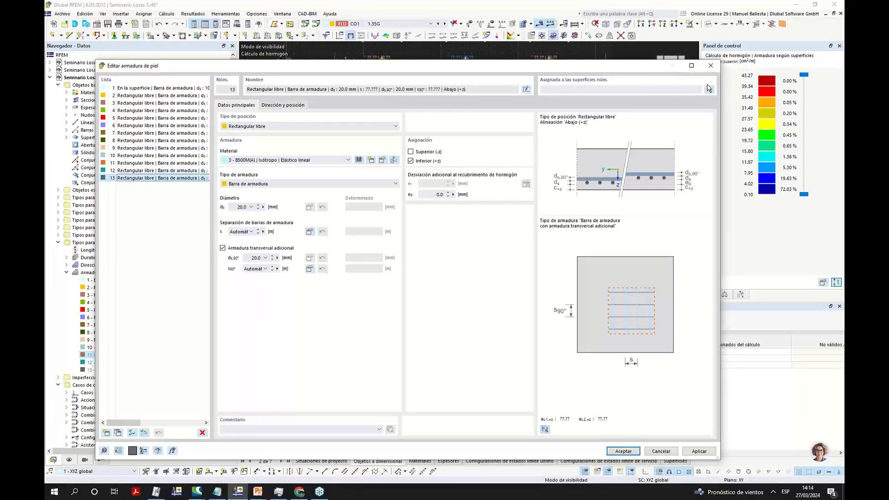
pyautogui.click(710, 89)
pyautogui.moveTo(637, 212); pyautogui.dragTo(354, 185)
pyautogui.click(168, 131)
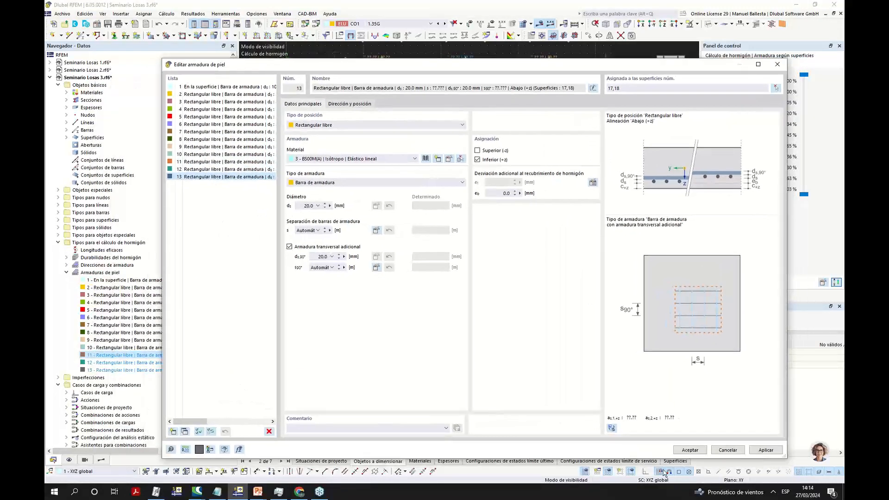
pyautogui.click(692, 450)
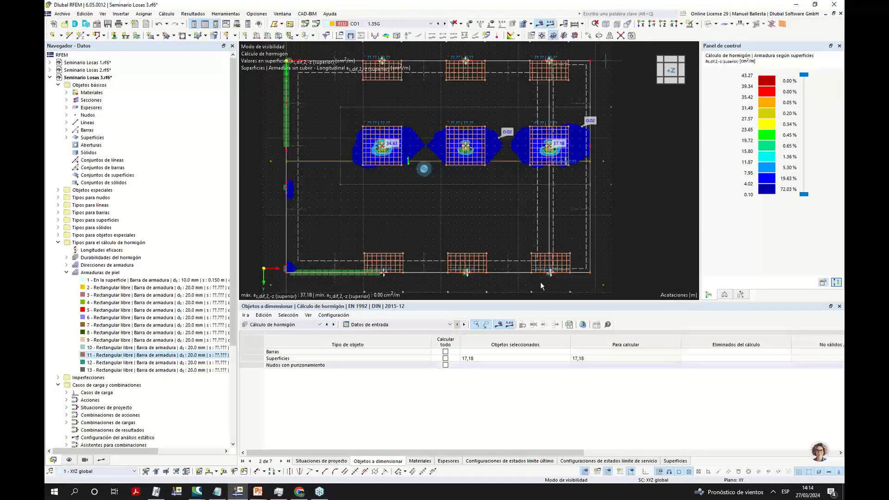
# Temporarily display the on-surface reinforcement to check it in 3D and plan view, then hide it.
pyautogui.keyDown('ctrl'); pyautogui.moveTo(438, 210); pyautogui.dragTo(496, 124, button='middle'); pyautogui.keyUp('ctrl')
pyautogui.click(69, 460)
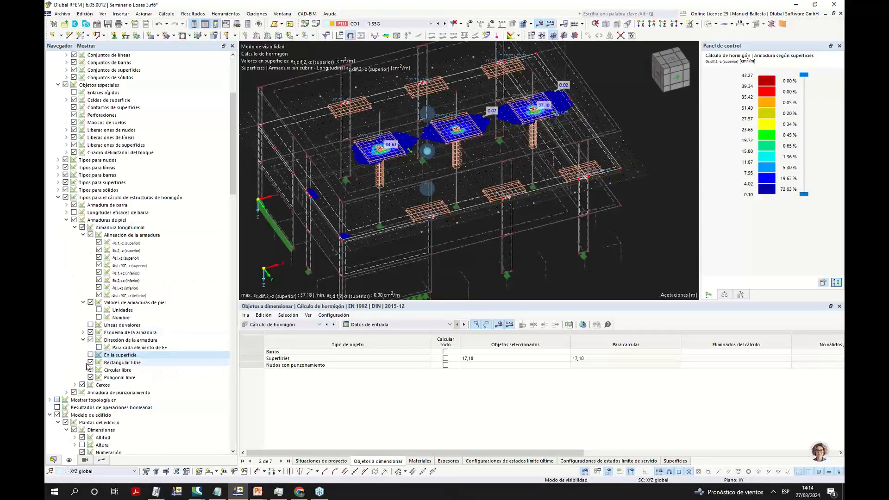
pyautogui.keyDown('ctrl'); pyautogui.moveTo(603, 164); pyautogui.dragTo(541, 207, button='middle'); pyautogui.keyUp('ctrl')
pyautogui.scroll(2, 374, 183)
pyautogui.keyDown('ctrl'); pyautogui.moveTo(407, 149); pyautogui.dragTo(672, 54, button='middle'); pyautogui.keyUp('ctrl')
pyautogui.click(673, 56)
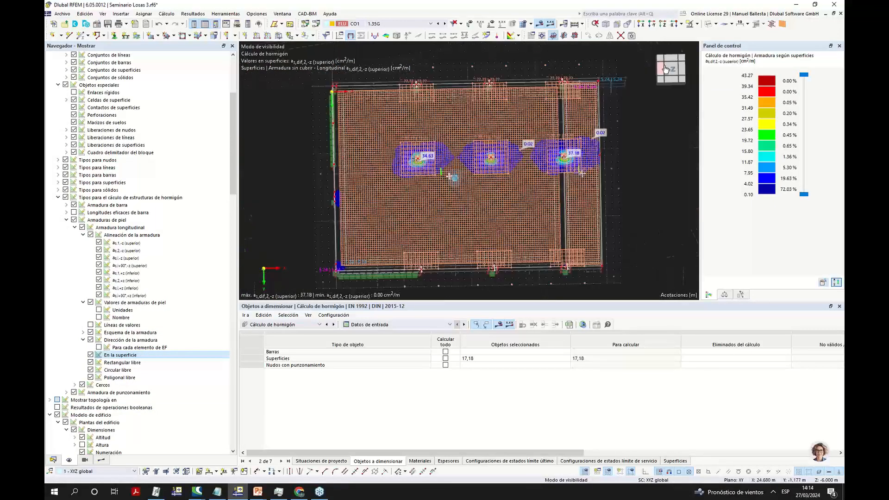
pyautogui.click(90, 355)
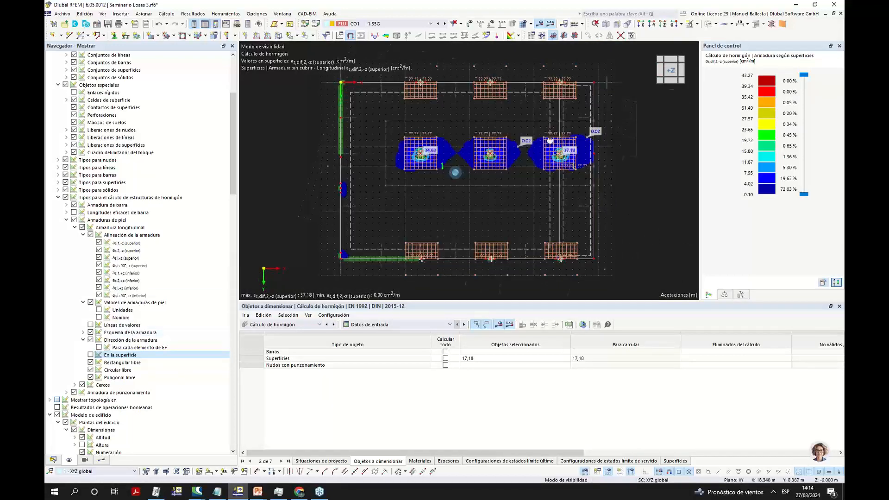
# Cancel the visibility mode and examine the rectangular reinforcements against the uncovered areas around the central columns.
pyautogui.keyDown('ctrl'); pyautogui.moveTo(550, 140); pyautogui.dragTo(521, 95, button='middle'); pyautogui.keyUp('ctrl')
pyautogui.click(697, 24)
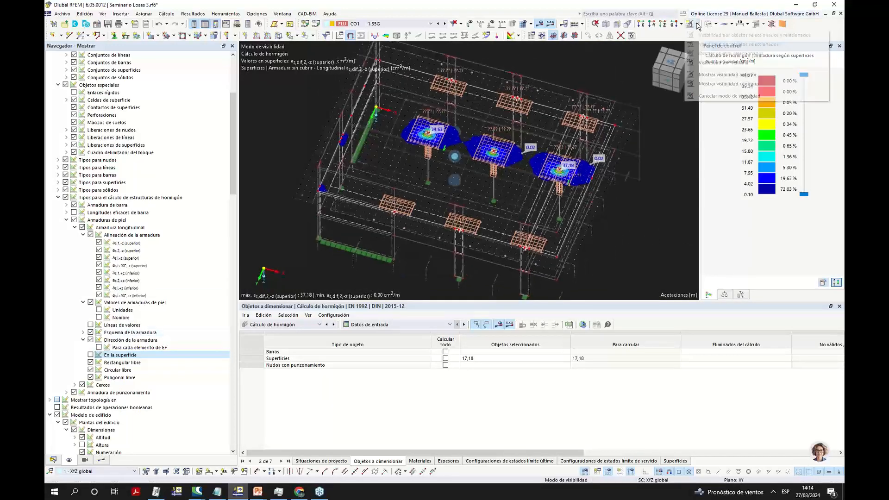
pyautogui.click(712, 97)
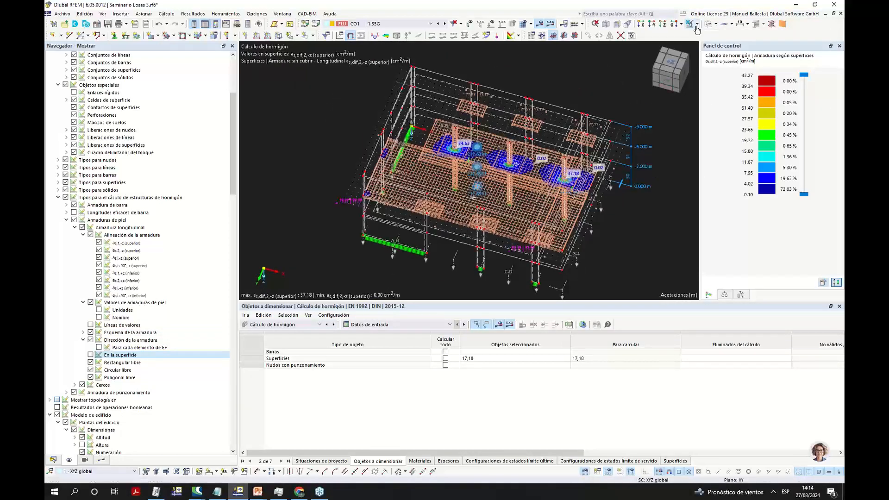
pyautogui.keyDown('ctrl'); pyautogui.moveTo(430, 209); pyautogui.dragTo(458, 181, button='middle'); pyautogui.keyUp('ctrl')
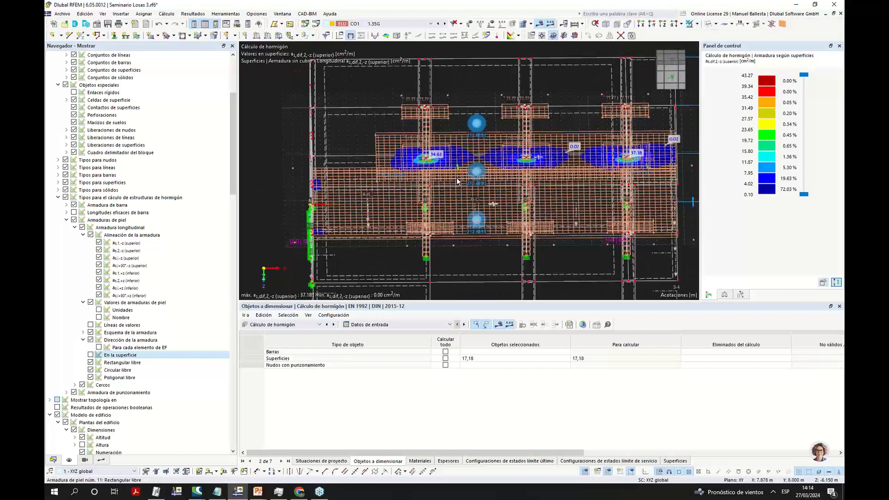
pyautogui.scroll(6, 417, 140)
pyautogui.scroll(-3, 432, 141)
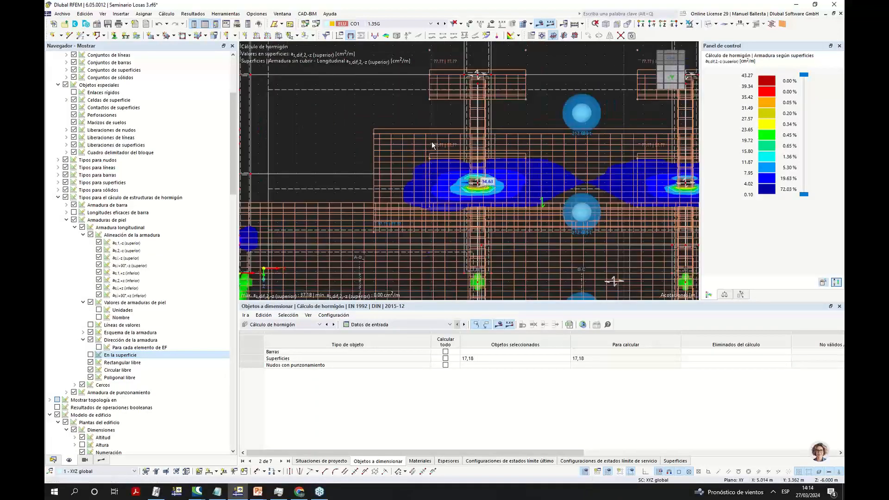
# Compare the rectangular reinforcements with the uncovered areas in plan, and hide the display of the longitudinal reinforcement alignment.
pyautogui.scroll(-2, 468, 157)
pyautogui.keyDown('ctrl'); pyautogui.moveTo(468, 156); pyautogui.dragTo(383, 151, button='middle'); pyautogui.keyUp('ctrl')
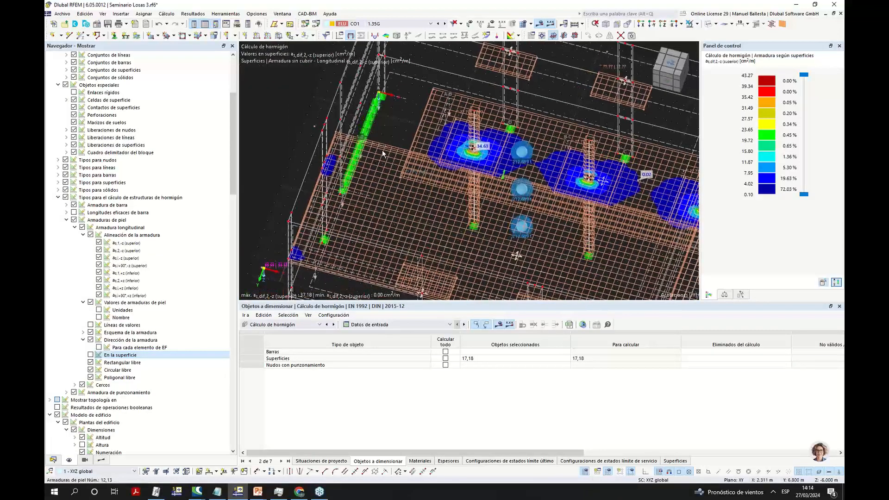
pyautogui.click(670, 63)
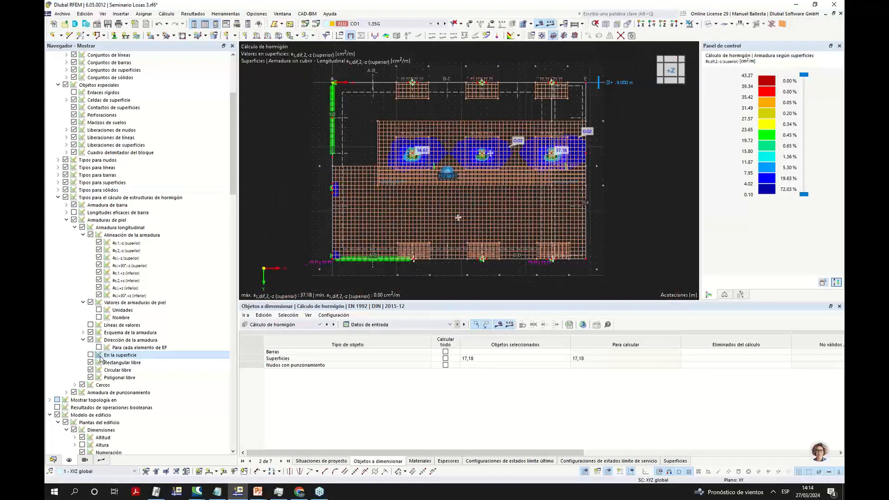
pyautogui.click(90, 235)
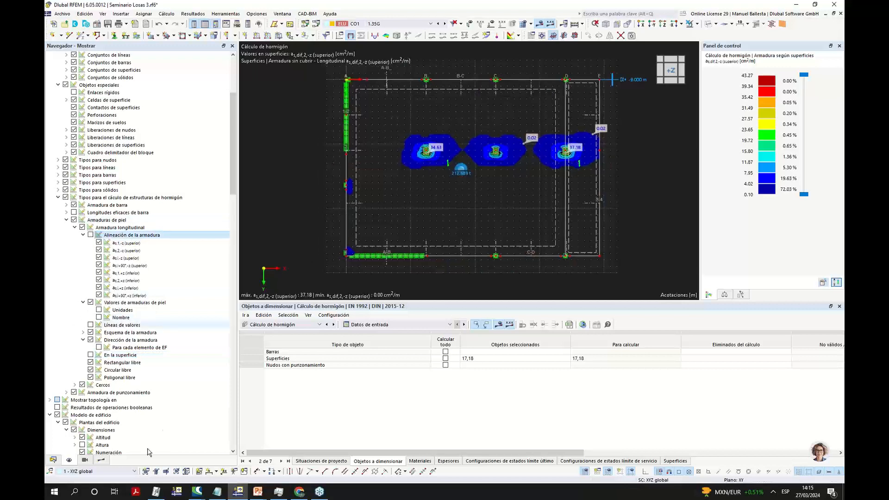
# Show the uncovered longitudinal reinforcement as,dif,1,+z (inferior) and exclude the lowest colour range from the results.
pyautogui.click(101, 460)
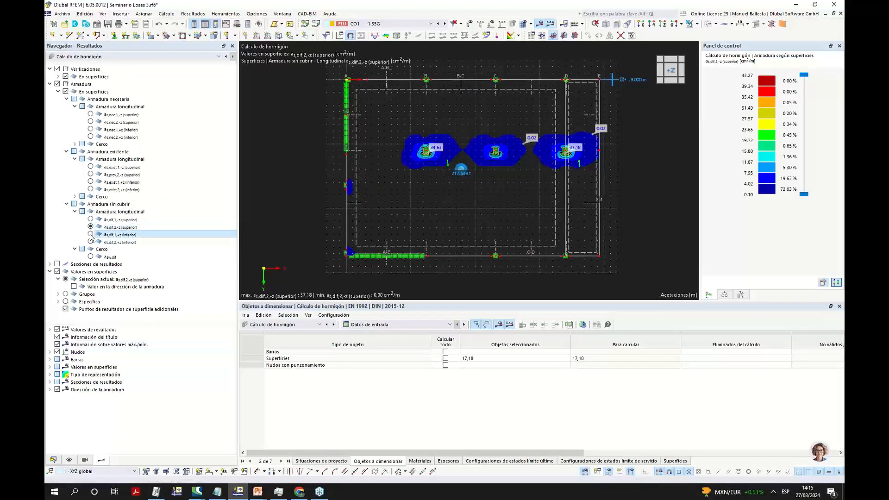
pyautogui.click(90, 235)
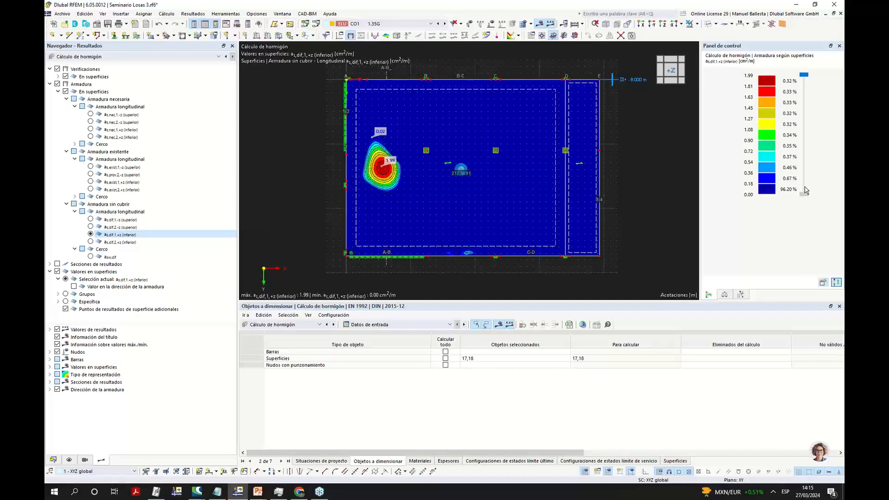
pyautogui.moveTo(804, 193); pyautogui.dragTo(804, 183)
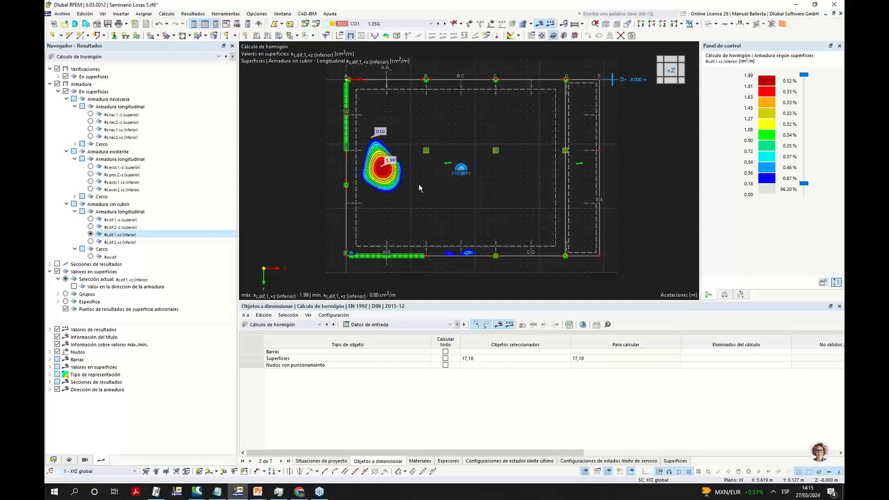
# Reopen the surface reinforcements for editing and duplicate the inferior free rectangular reinforcement 13.
pyautogui.click(53, 460)
pyautogui.rightClick(107, 274)
pyautogui.click(126, 279)
pyautogui.click(214, 176)
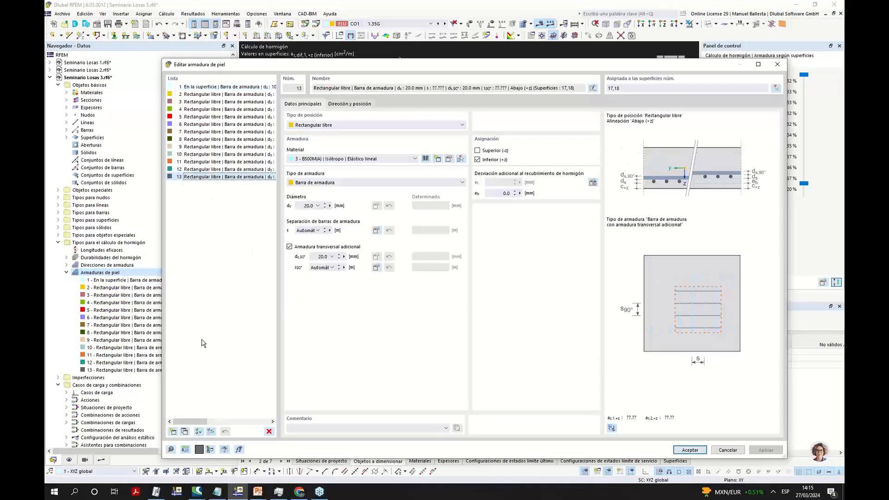
pyautogui.click(184, 432)
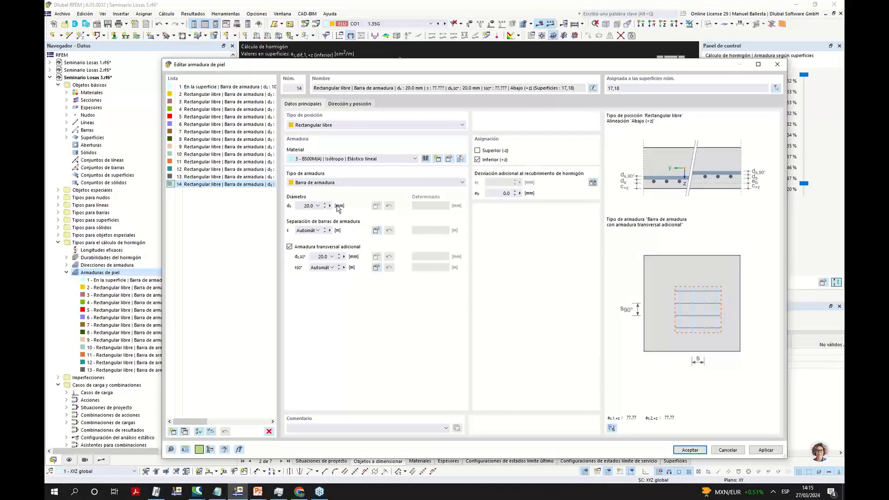
# Place the copied reinforcement's rectangle around the uncovered spot, from X -0.5, Y 4.0 m to X 6.0, Y 14.5 m, and accept.
pyautogui.click(359, 104)
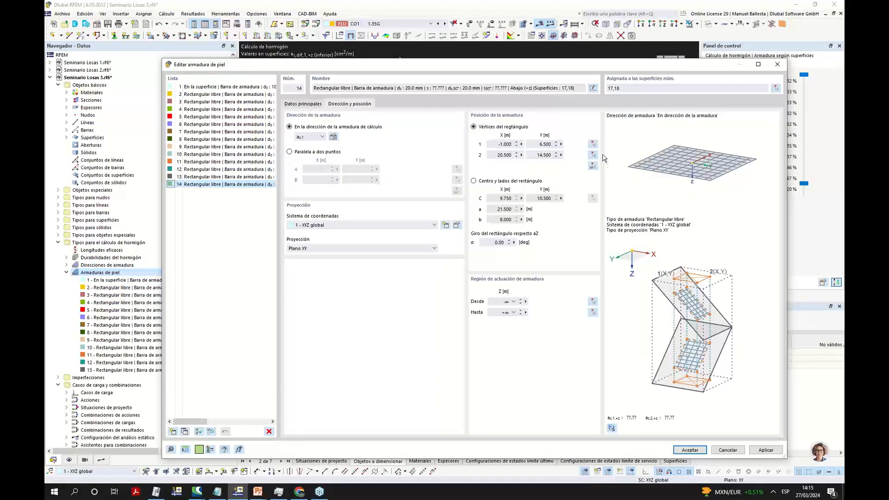
pyautogui.click(593, 165)
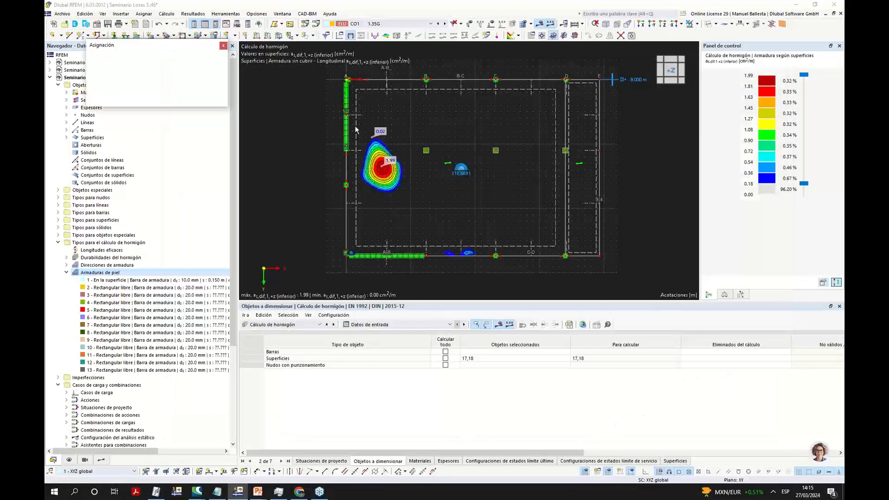
pyautogui.click(339, 131)
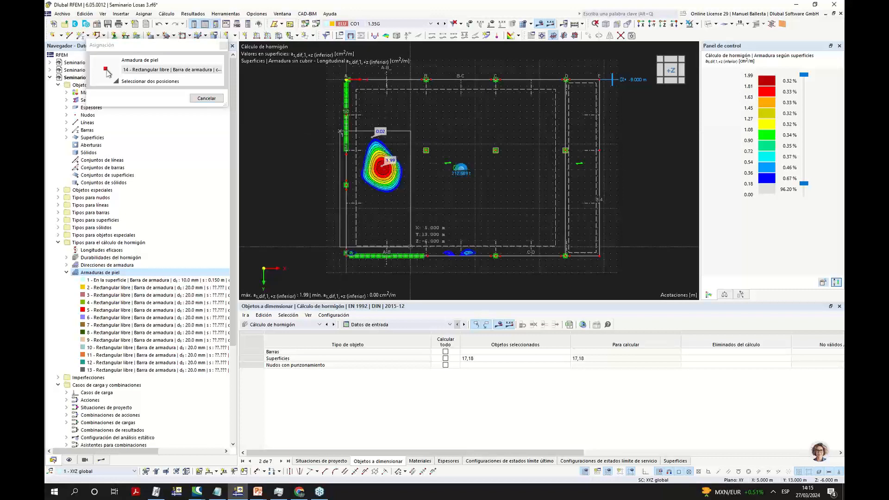
pyautogui.click(423, 266)
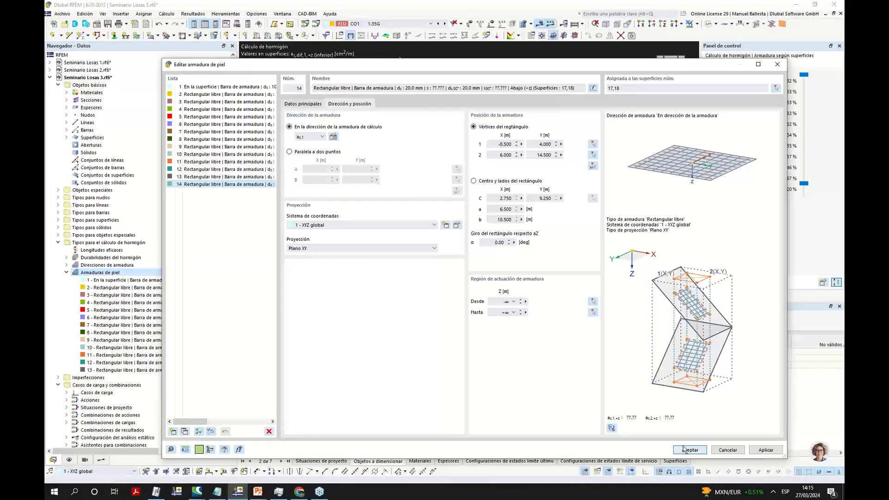
pyautogui.click(681, 450)
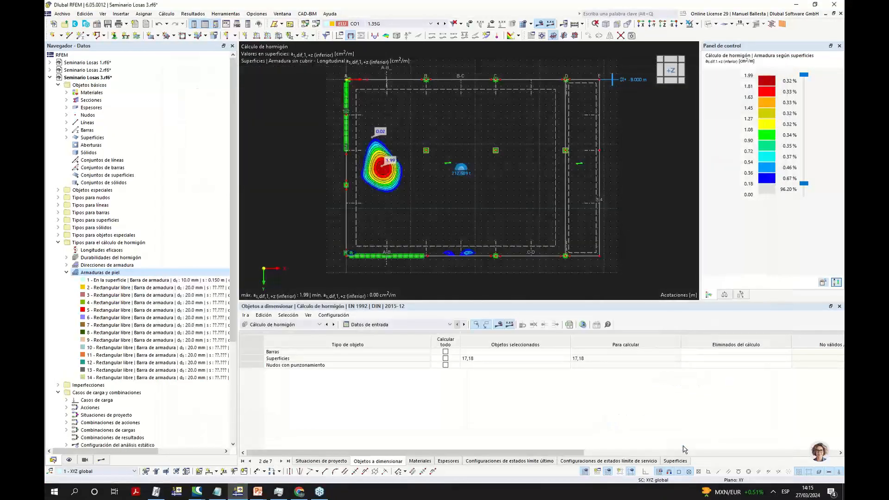
# Temporarily display the reinforcement alignment to check the new inferior rectangle in 3D, then hide it again.
pyautogui.click(69, 461)
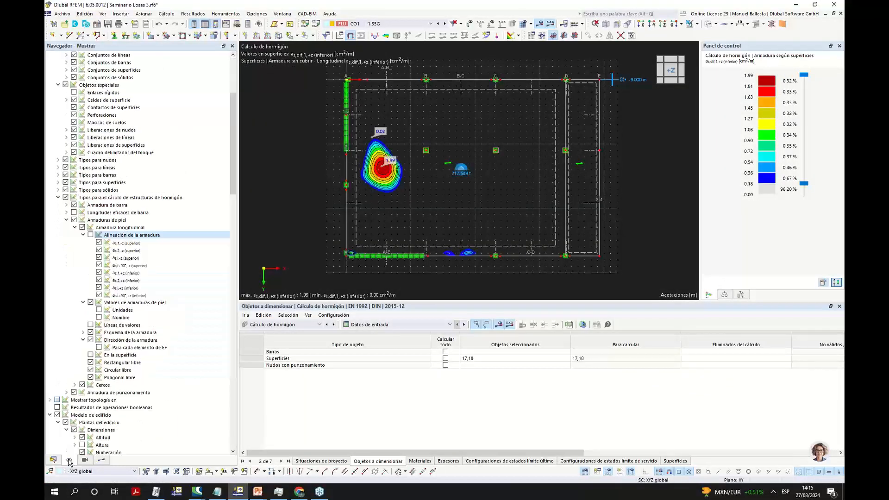
pyautogui.click(91, 235)
pyautogui.keyDown('ctrl'); pyautogui.moveTo(606, 240); pyautogui.dragTo(596, 192, button='middle'); pyautogui.keyUp('ctrl')
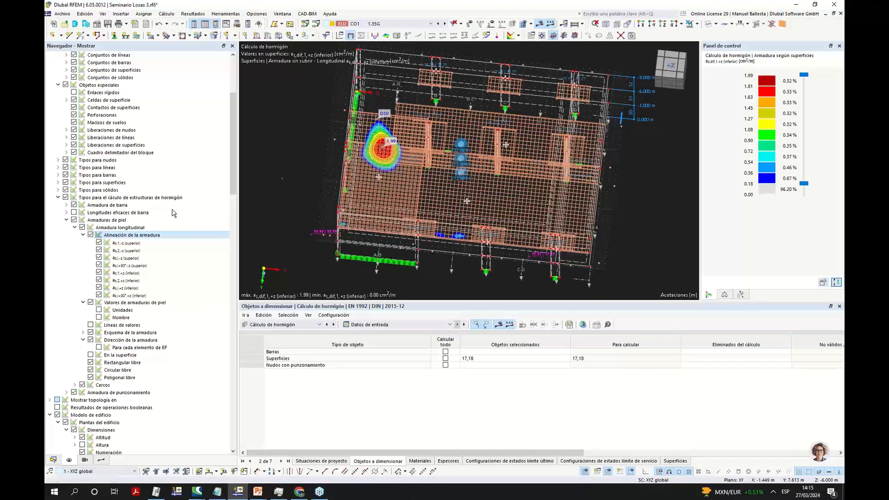
pyautogui.click(91, 235)
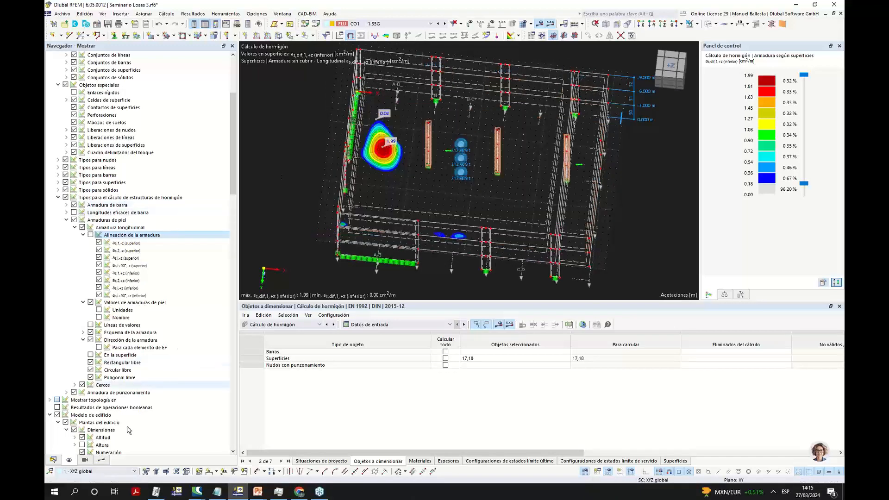
# Examine the uncovered superior reinforcement around the columns in plan, first as,dif,1,-z and then as,dif,2,-z.
pyautogui.click(101, 460)
pyautogui.click(90, 220)
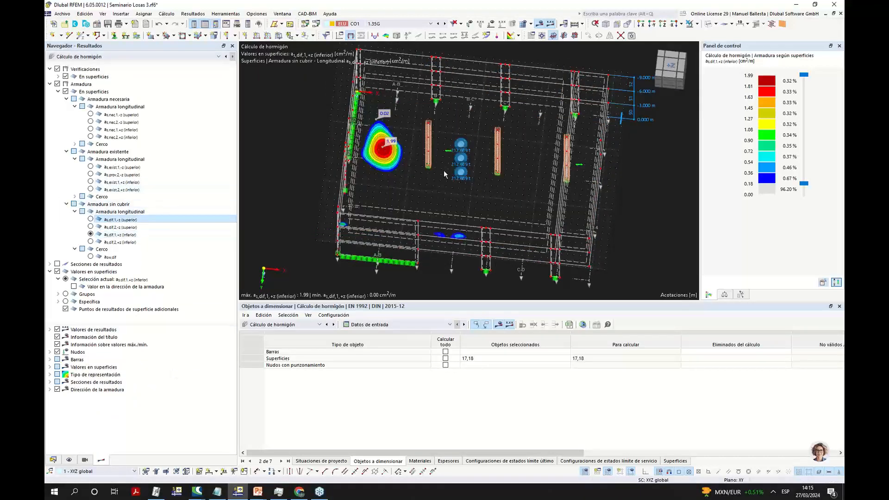
pyautogui.click(672, 69)
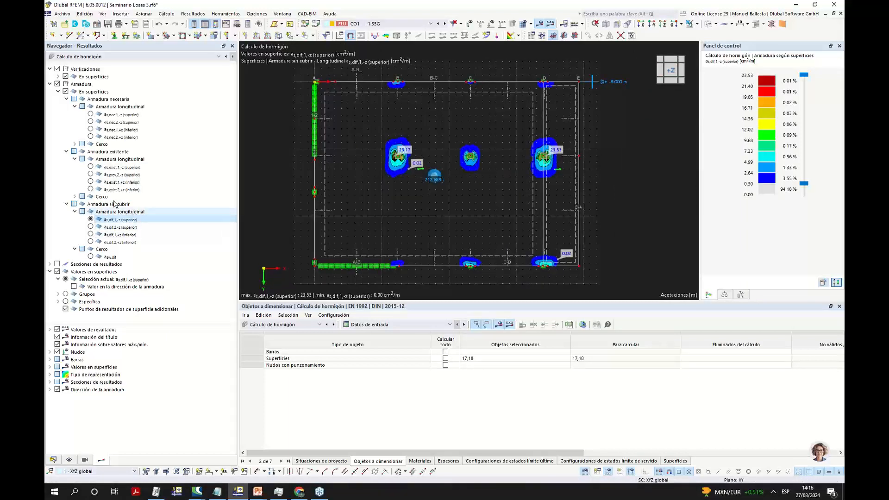
pyautogui.scroll(3, 402, 171)
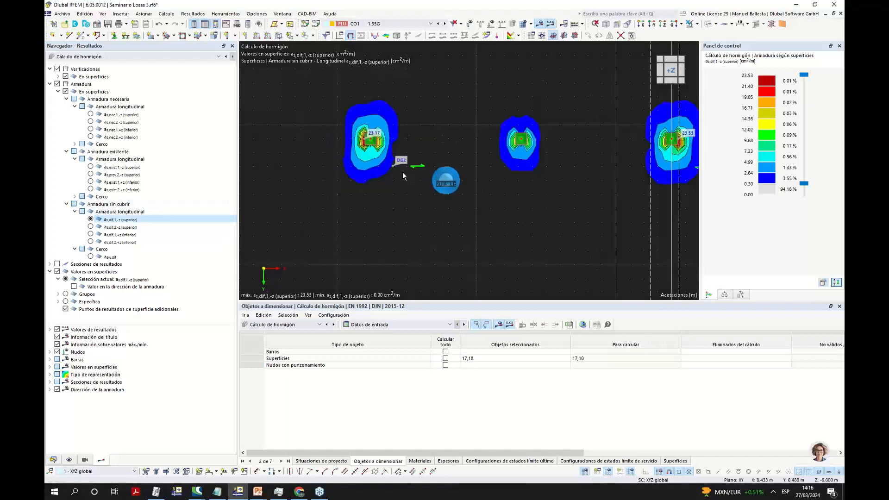
pyautogui.click(91, 227)
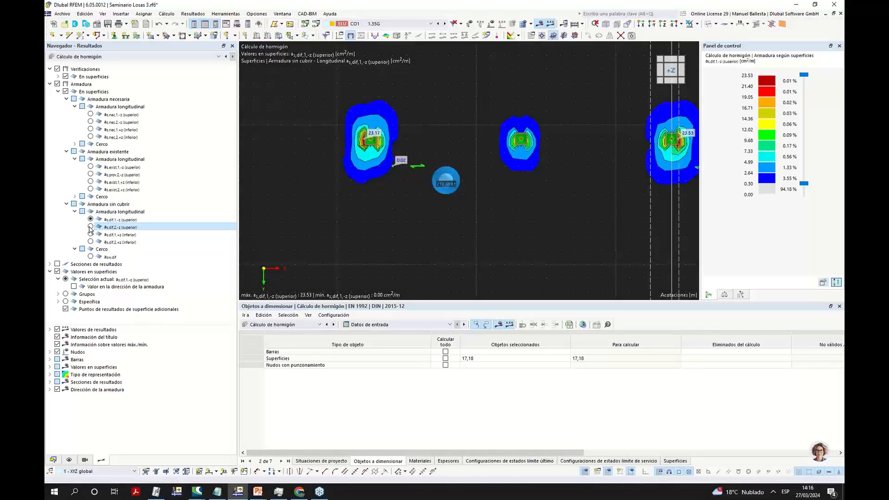
pyautogui.click(90, 227)
pyautogui.scroll(-3, 382, 189)
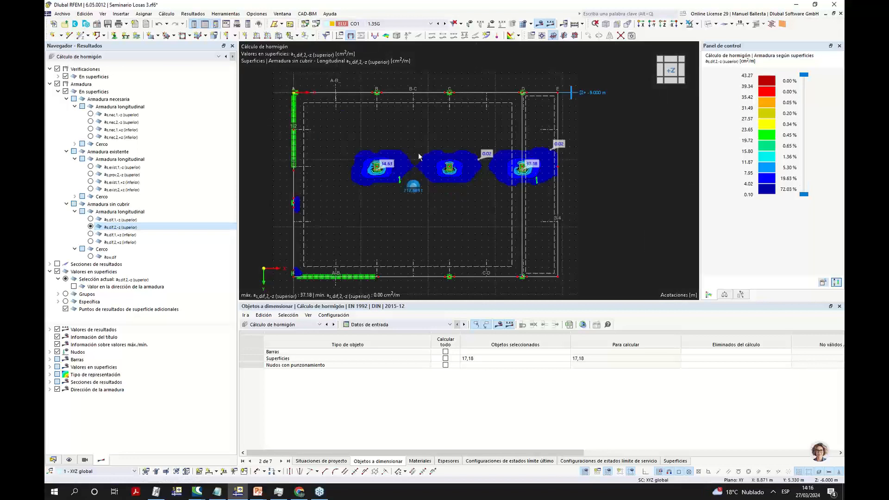
pyautogui.scroll(2, 414, 174)
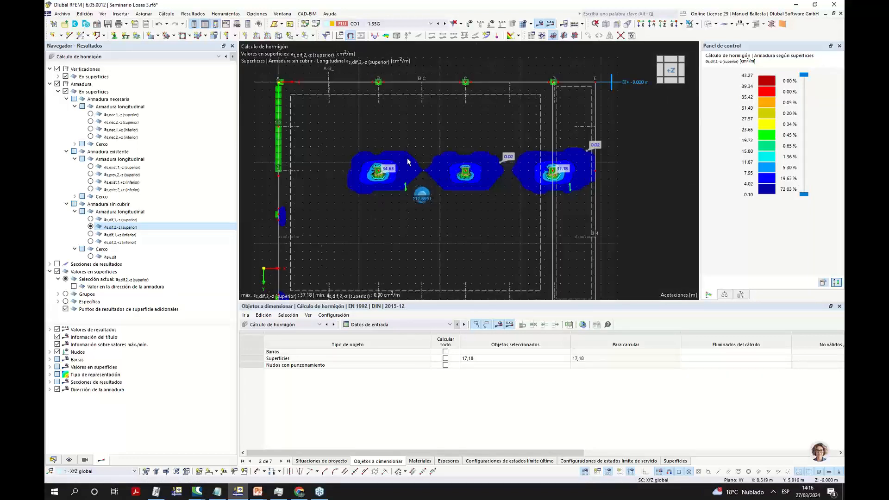
# Redisplay the reinforcement alignment, set superior rectangular reinforcement 11 to design direction as,2 without additional transverse reinforcement, and accept.
pyautogui.click(52, 460)
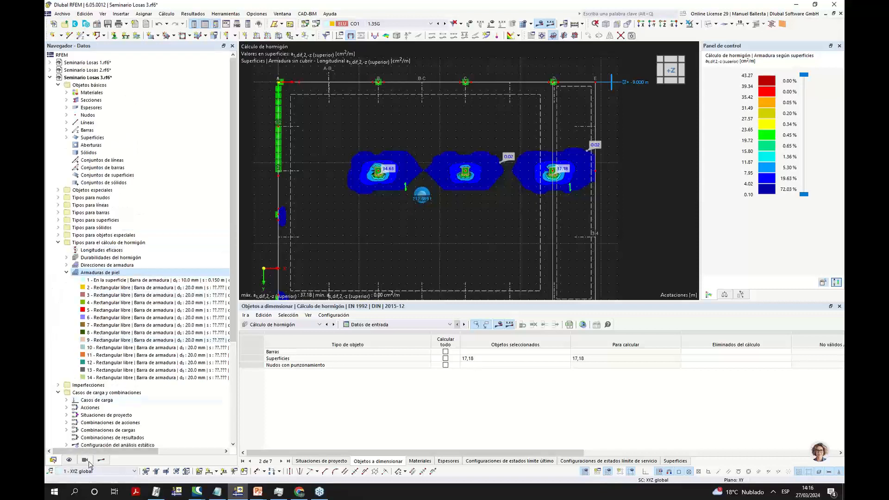
pyautogui.click(69, 460)
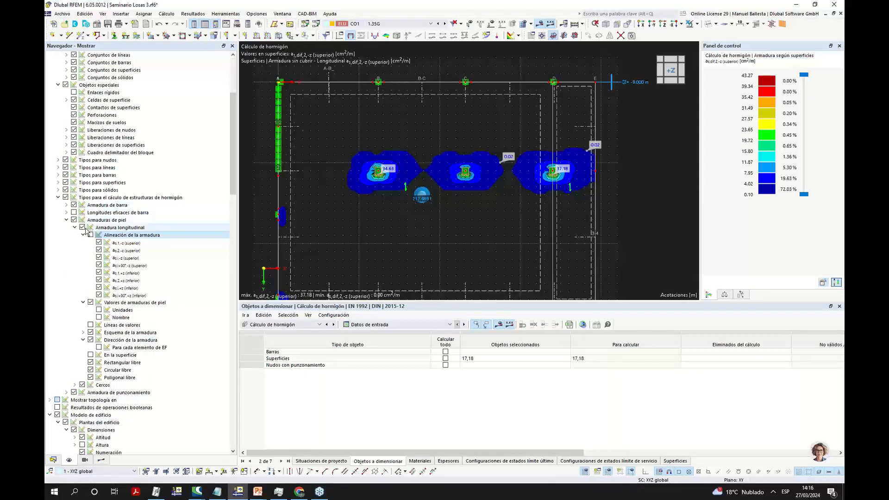
pyautogui.press('space')
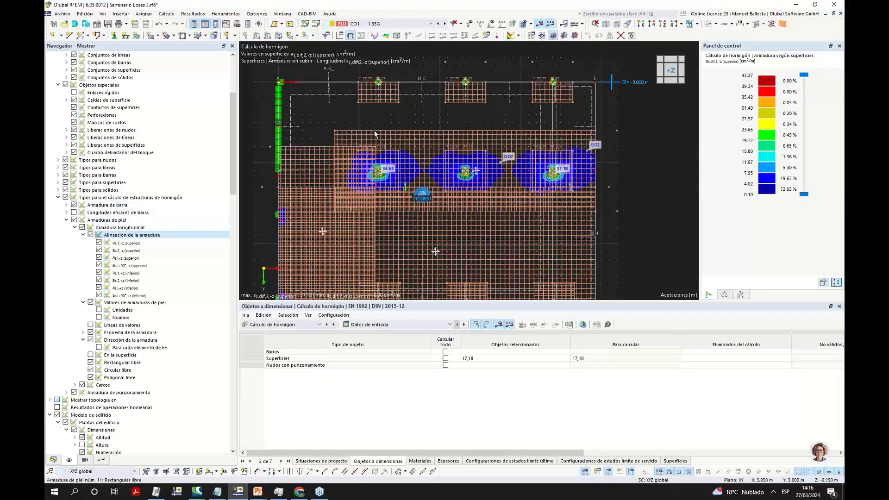
pyautogui.doubleClick(376, 134)
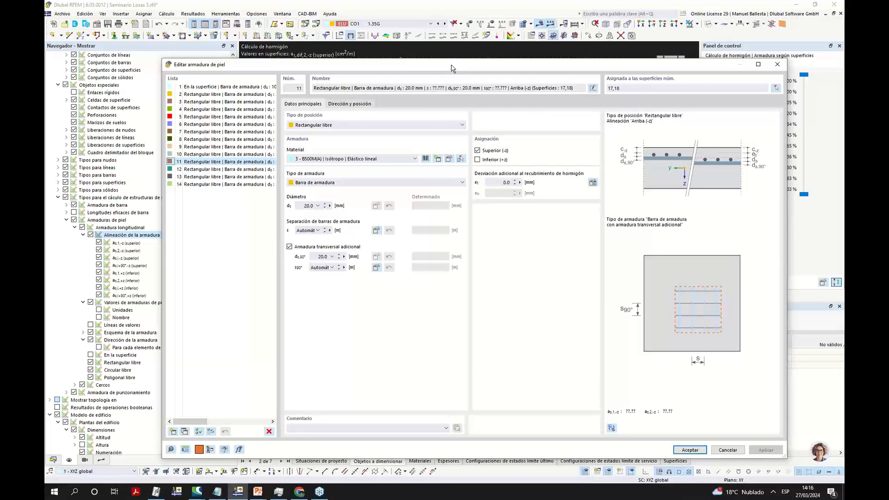
pyautogui.click(349, 104)
pyautogui.click(310, 137)
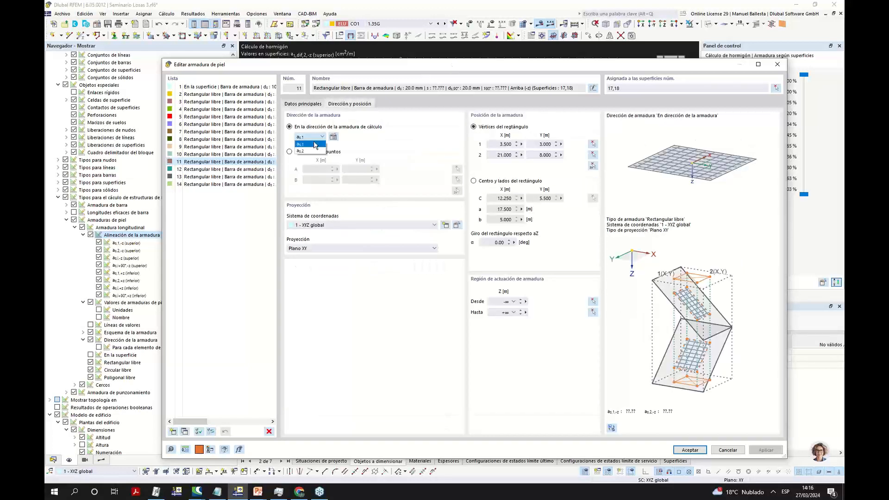
pyautogui.click(306, 151)
pyautogui.click(305, 105)
pyautogui.click(289, 247)
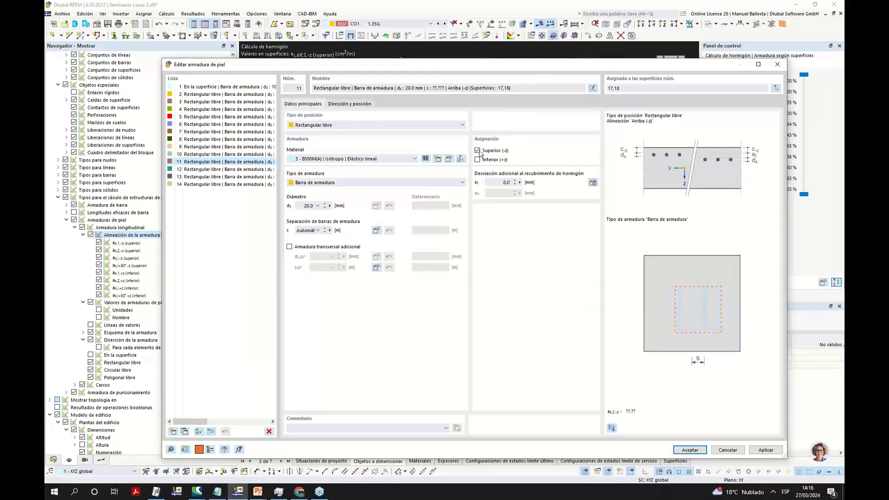
pyautogui.click(690, 450)
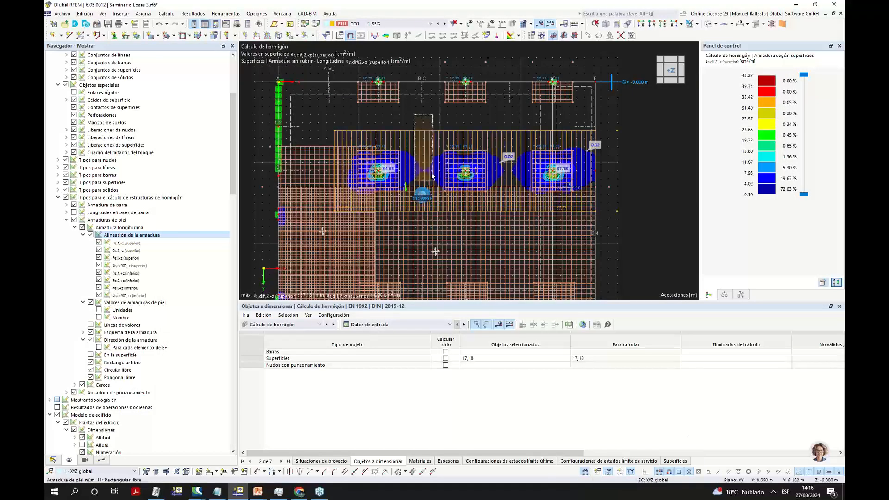
# Check the modified bars over the central columns and display the uncovered reinforcement as,dif,2,+z (inferior).
pyautogui.scroll(1, 418, 178)
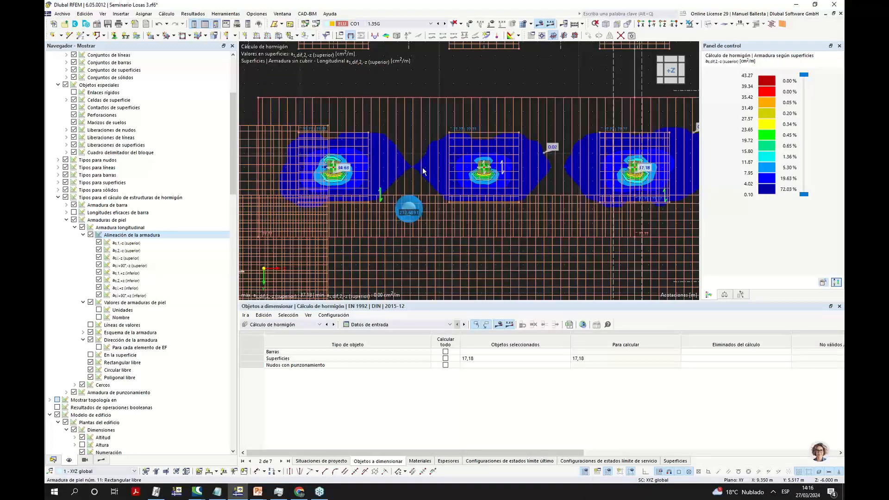
pyautogui.scroll(-4, 426, 170)
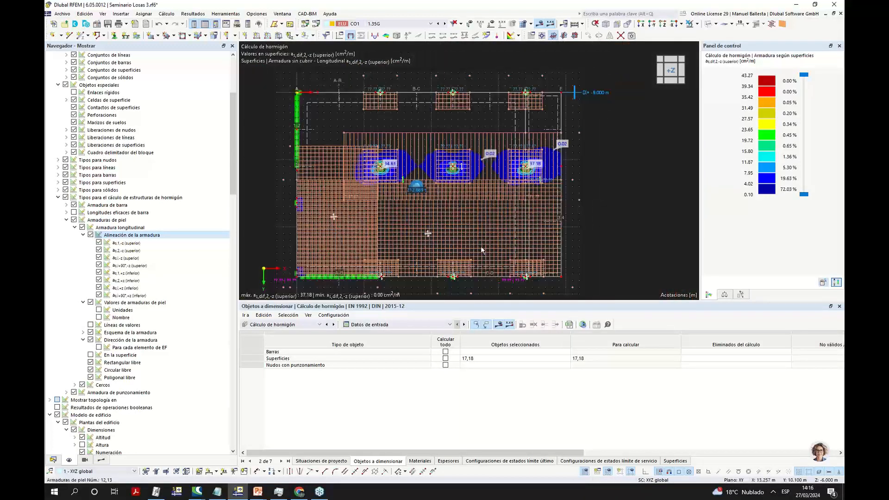
pyautogui.click(101, 460)
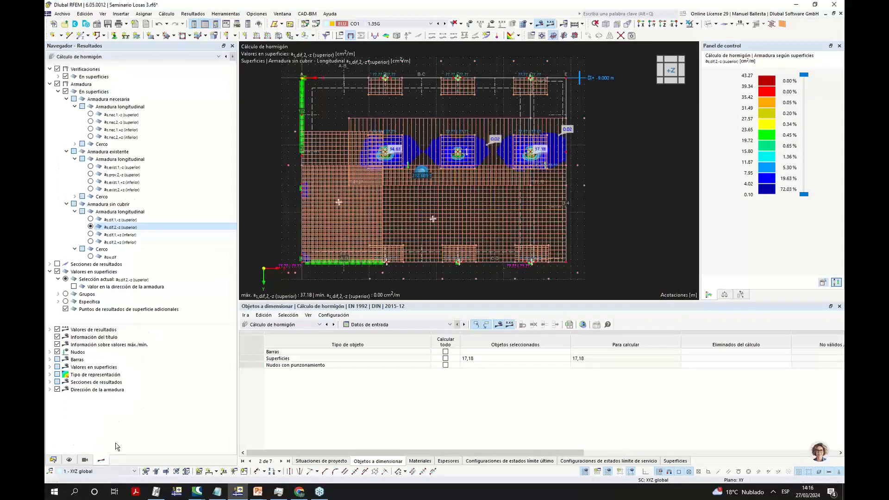
pyautogui.click(92, 242)
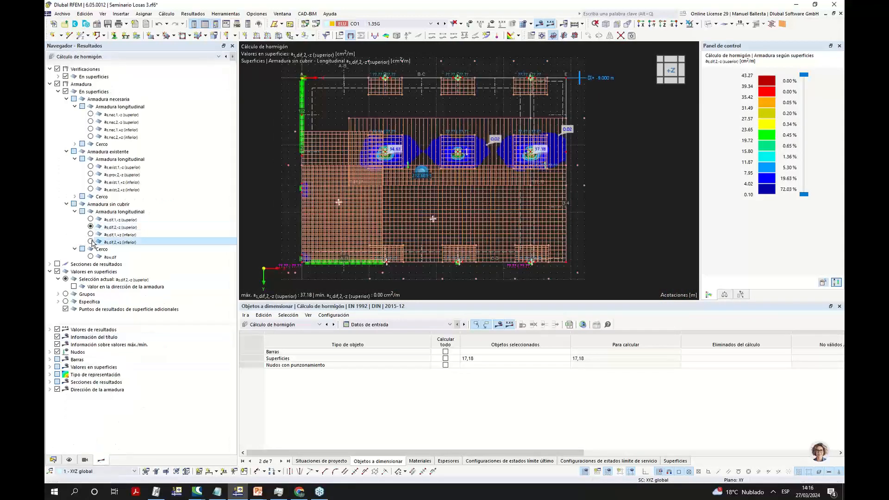
pyautogui.click(91, 242)
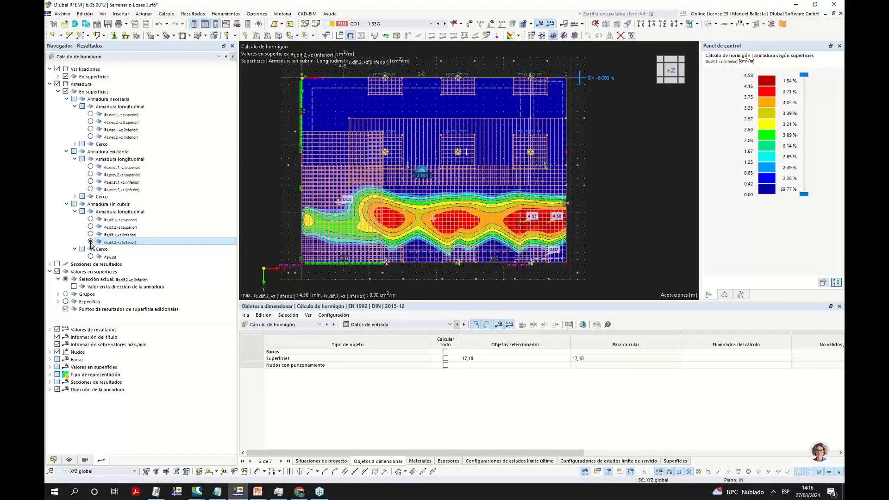
pyautogui.scroll(1, 456, 238)
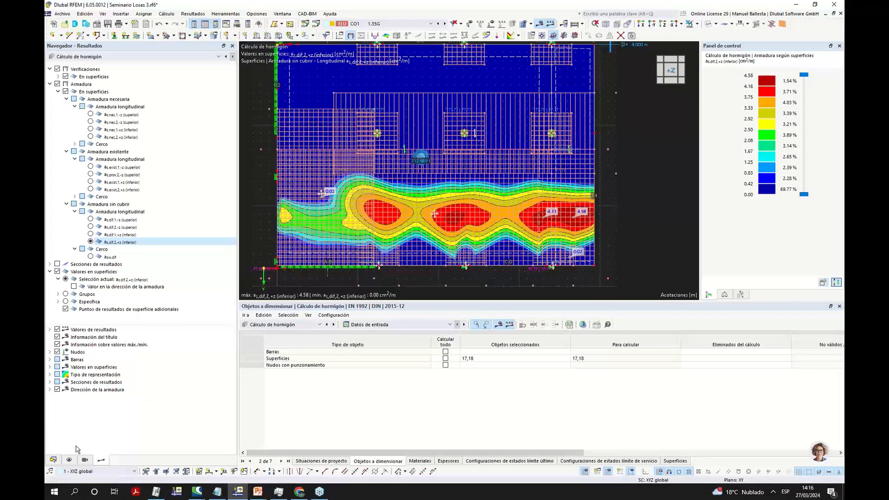
# Hide the surface reinforcements and display the uncovered inferior reinforcement as,dif,1,+z on the slab.
pyautogui.click(69, 460)
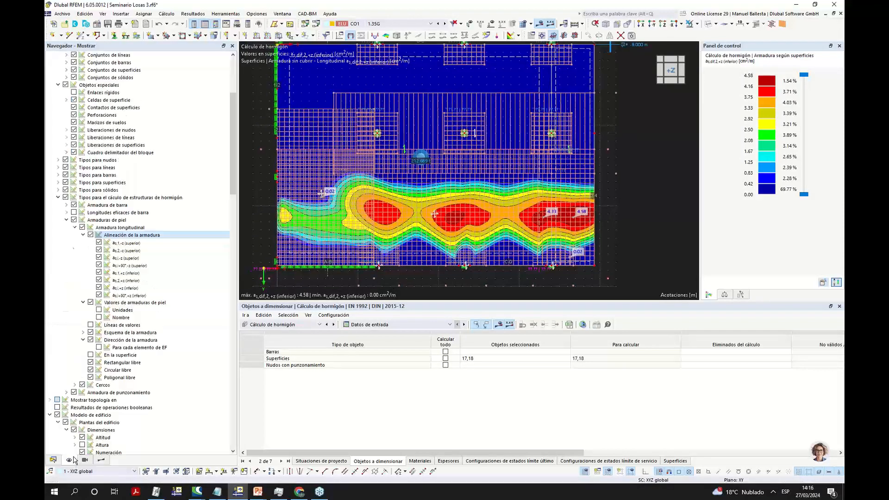
pyautogui.click(74, 220)
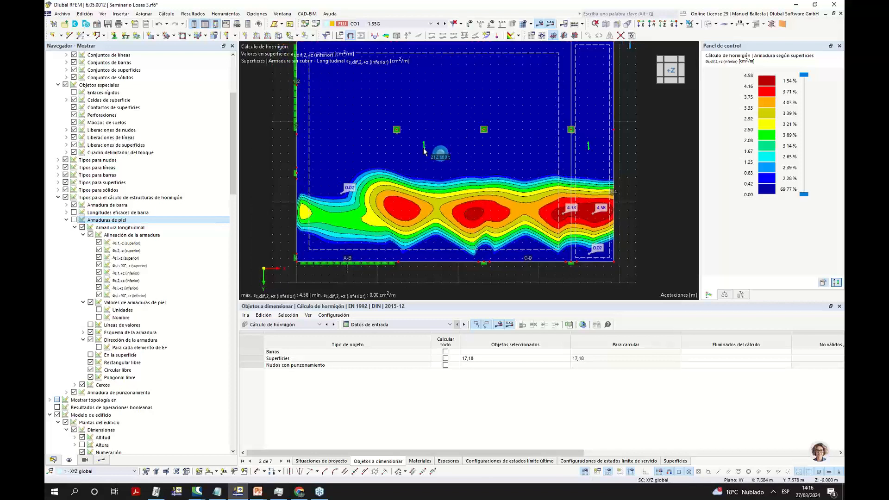
pyautogui.scroll(3, 421, 155)
pyautogui.scroll(-2, 427, 158)
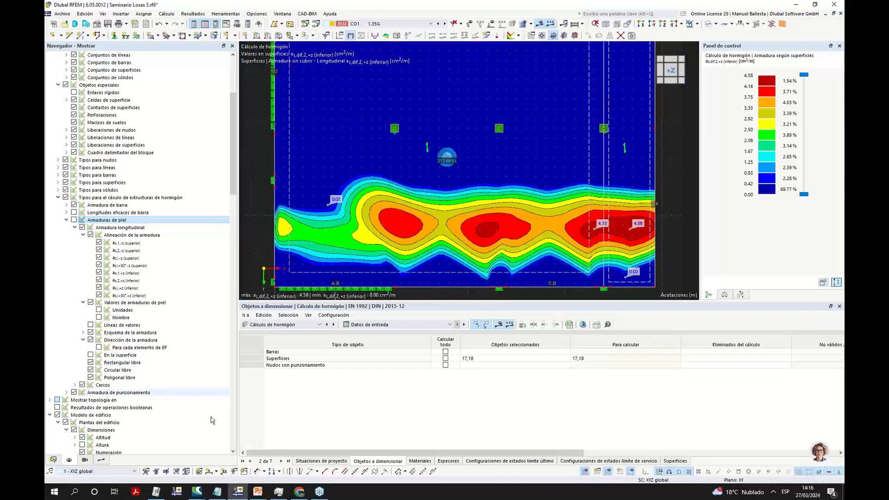
pyautogui.click(101, 460)
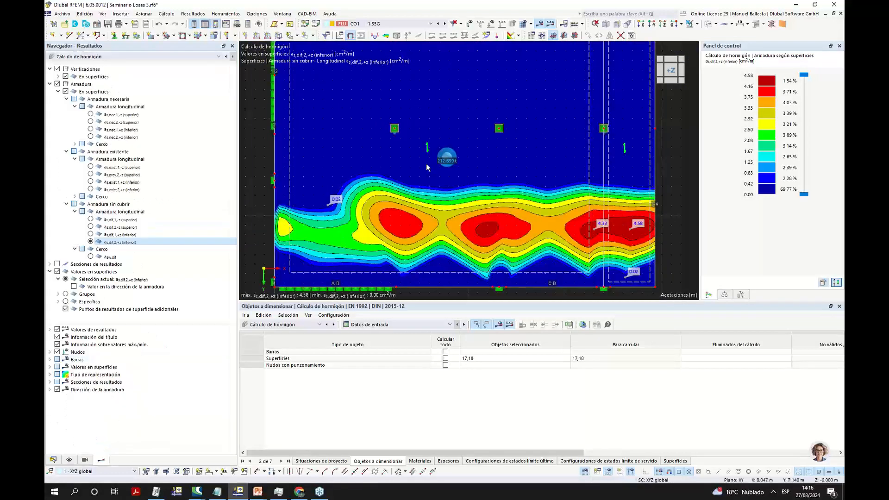
pyautogui.click(91, 235)
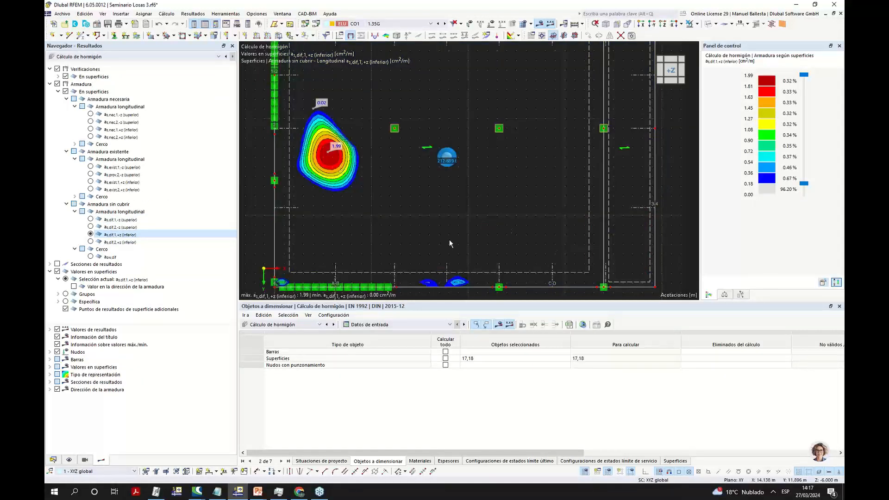
# Compare with the uncovered inferior reinforcement as,dif,2,+z in plan and redisplay the surface reinforcements over it.
pyautogui.moveTo(489, 232); pyautogui.dragTo(492, 208, button='middle')
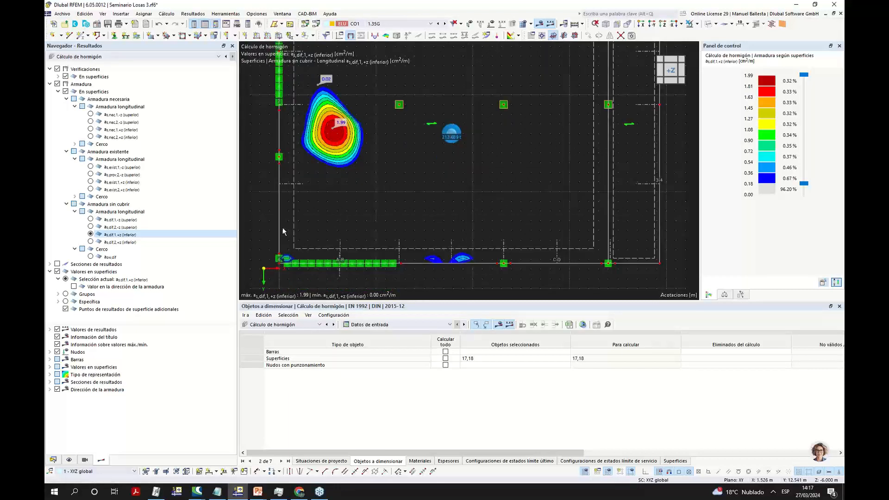
pyautogui.press('Down')
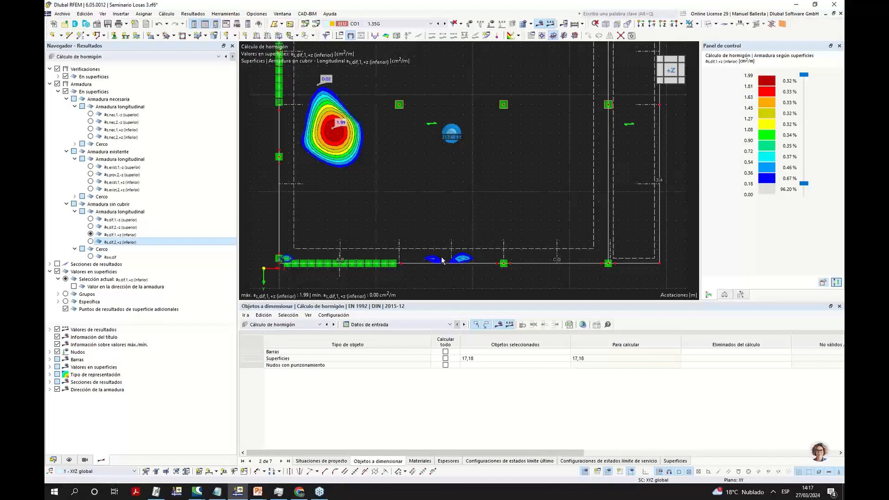
pyautogui.press('space')
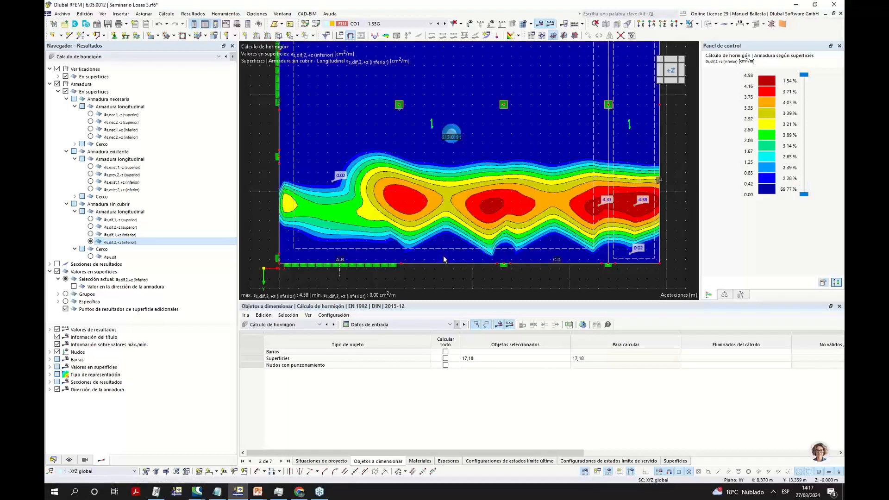
pyautogui.scroll(-2, 492, 251)
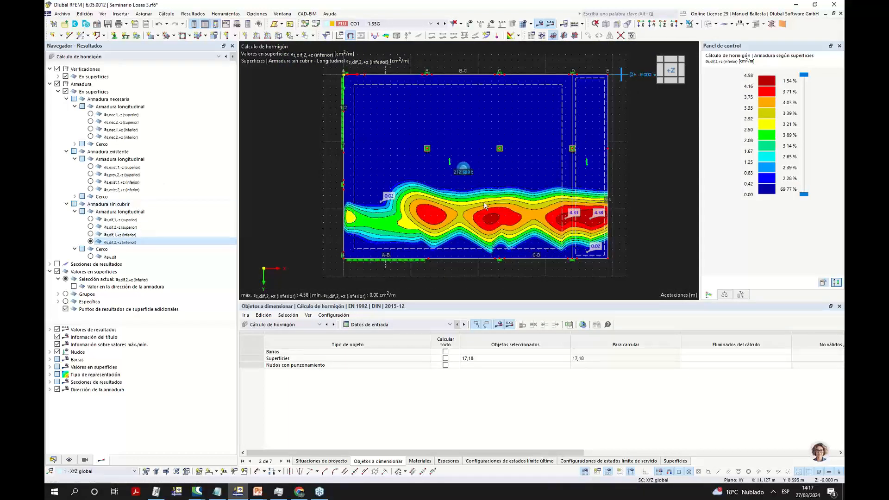
pyautogui.moveTo(449, 215); pyautogui.dragTo(422, 212, button='middle')
pyautogui.click(69, 460)
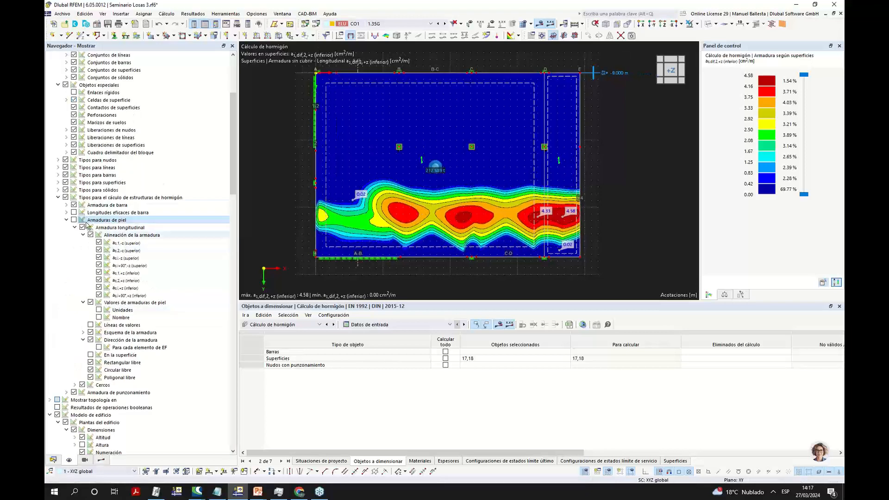
pyautogui.press('space')
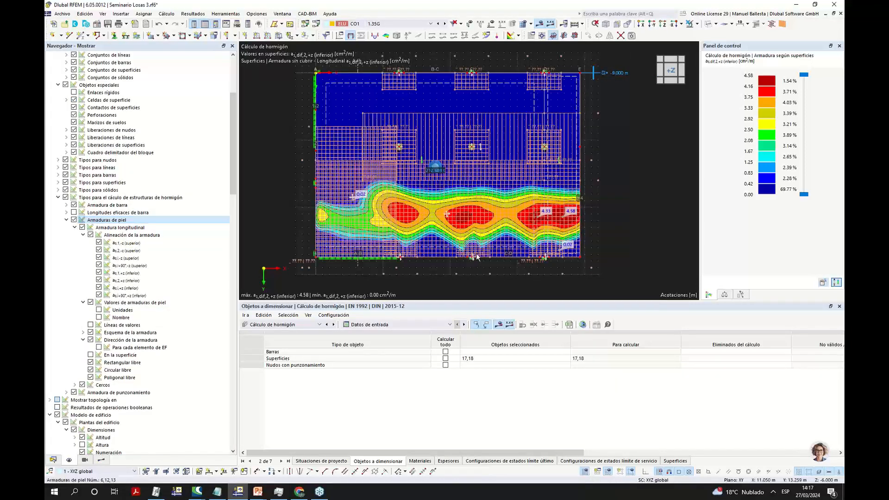
pyautogui.scroll(3, 437, 259)
pyautogui.doubleClick(432, 257)
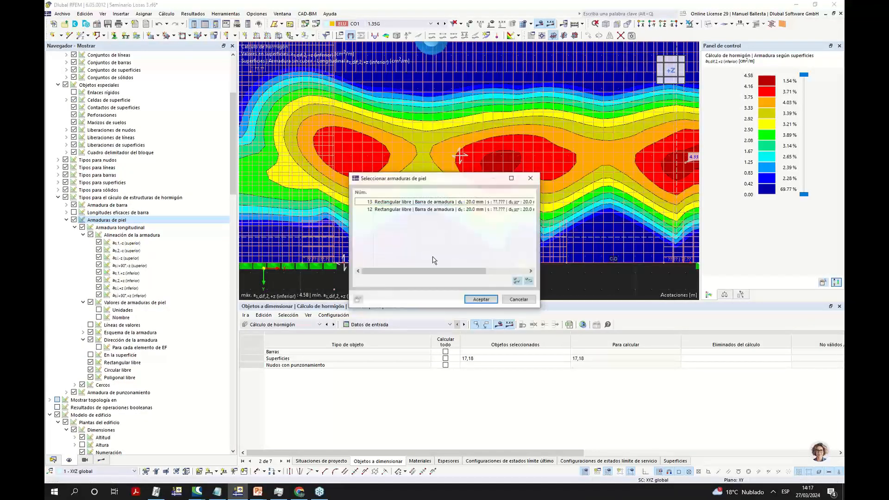
pyautogui.click(529, 302)
pyautogui.scroll(2, 461, 272)
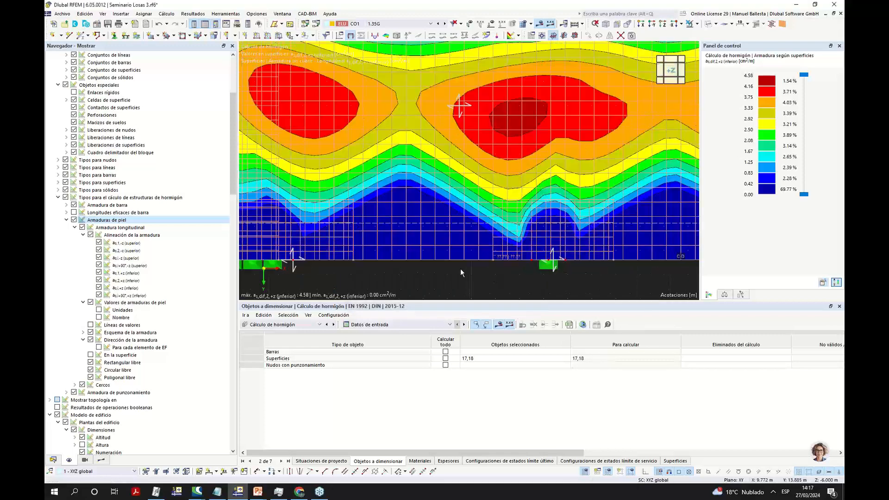
pyautogui.doubleClick(413, 249)
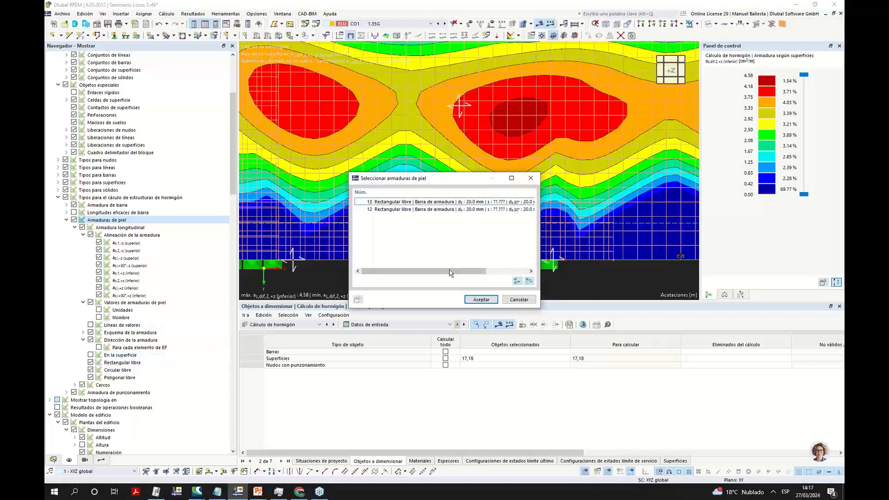
pyautogui.moveTo(459, 270); pyautogui.dragTo(534, 304)
pyautogui.click(523, 301)
pyautogui.scroll(-5, 487, 248)
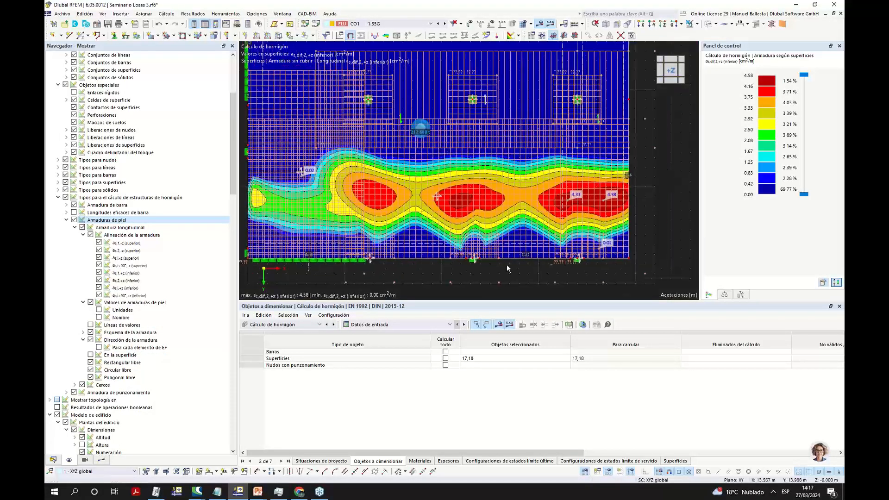
# Pick free rectangular reinforcement 12 from the overlapping ones, inspect the slab's bars in 3D and return to the plan view.
pyautogui.doubleClick(519, 223)
pyautogui.click(444, 210)
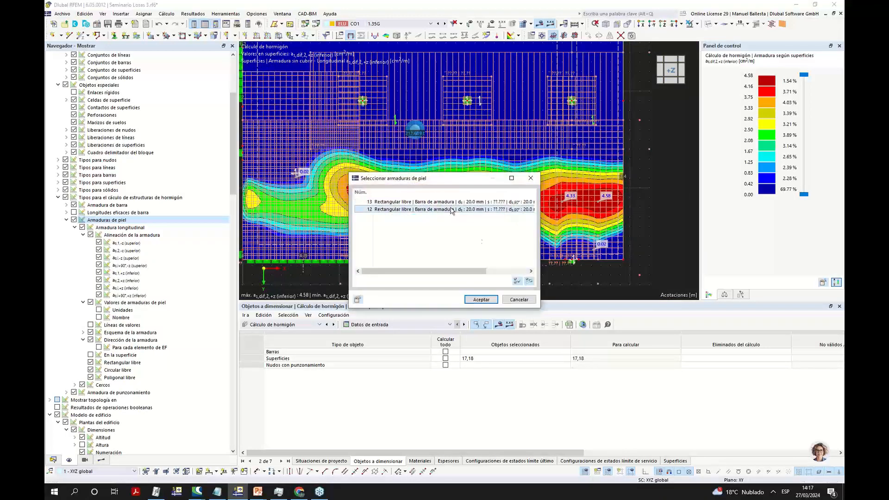
pyautogui.click(481, 299)
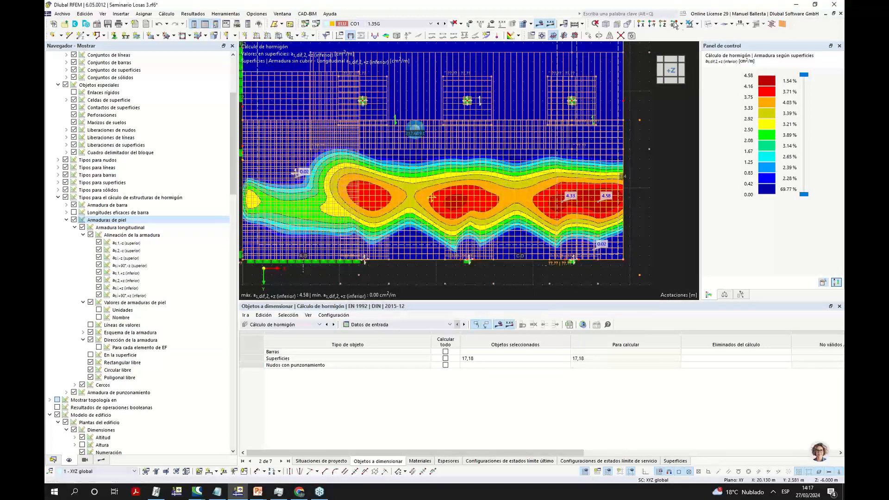
pyautogui.keyDown('ctrl'); pyautogui.moveTo(612, 230); pyautogui.dragTo(378, 293, button='middle'); pyautogui.keyUp('ctrl')
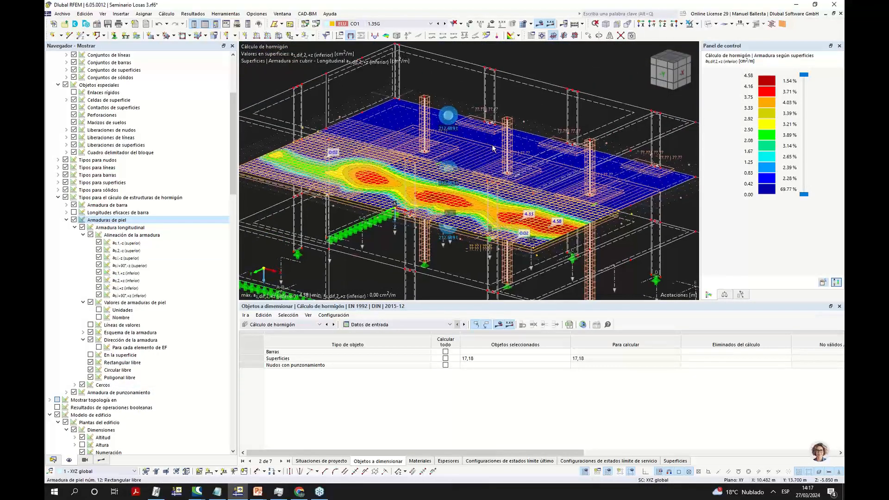
pyautogui.click(671, 61)
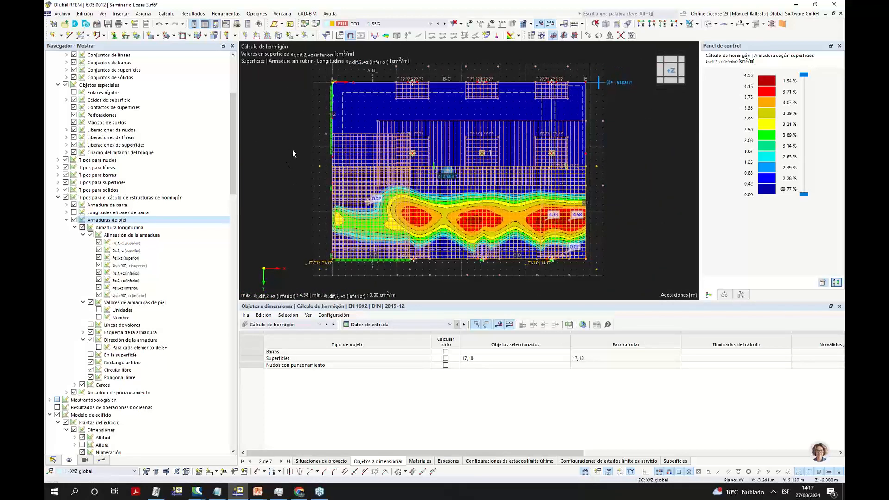
# Examine the uncovered superior reinforcement as,dif,1,-z around the upper-edge and central columns of the slab.
pyautogui.click(108, 460)
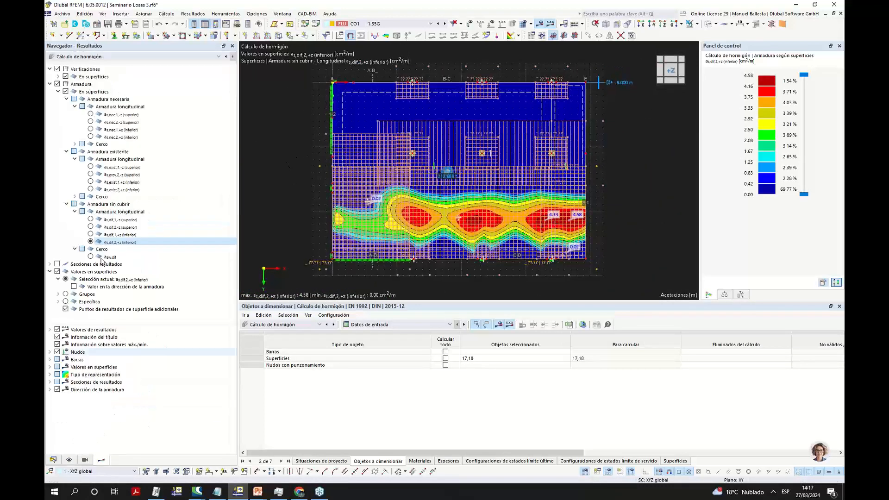
pyautogui.click(90, 219)
pyautogui.scroll(3, 440, 110)
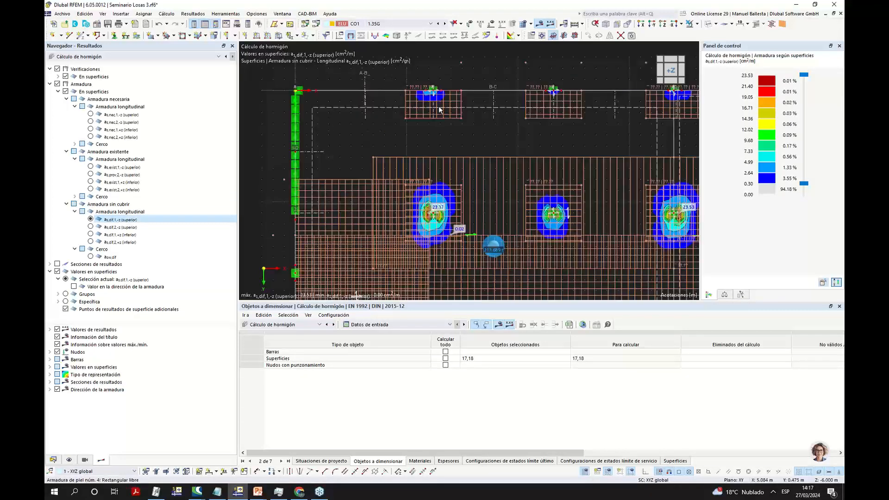
pyautogui.scroll(5, 440, 110)
pyautogui.moveTo(454, 75); pyautogui.dragTo(470, 126, button='middle')
pyautogui.scroll(-4, 470, 127)
pyautogui.moveTo(526, 135); pyautogui.dragTo(475, 47, button='middle')
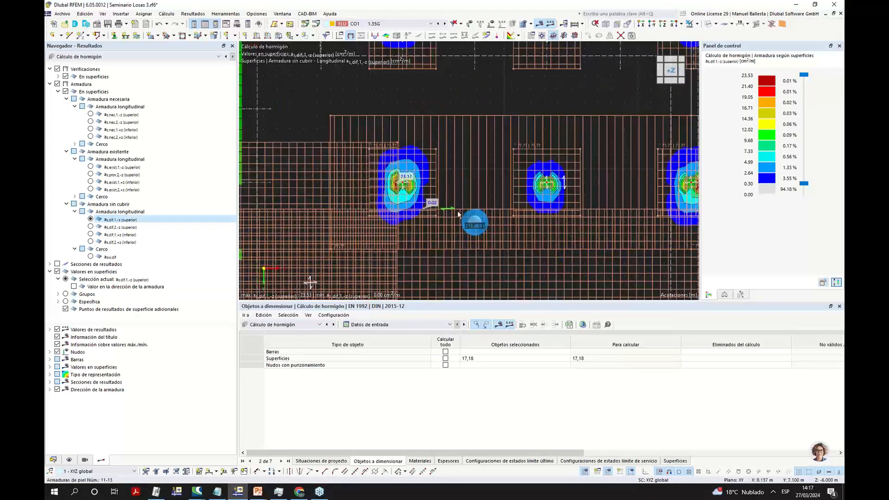
pyautogui.scroll(2, 451, 226)
pyautogui.scroll(-3, 455, 198)
pyautogui.moveTo(447, 134); pyautogui.dragTo(479, 204, button='middle')
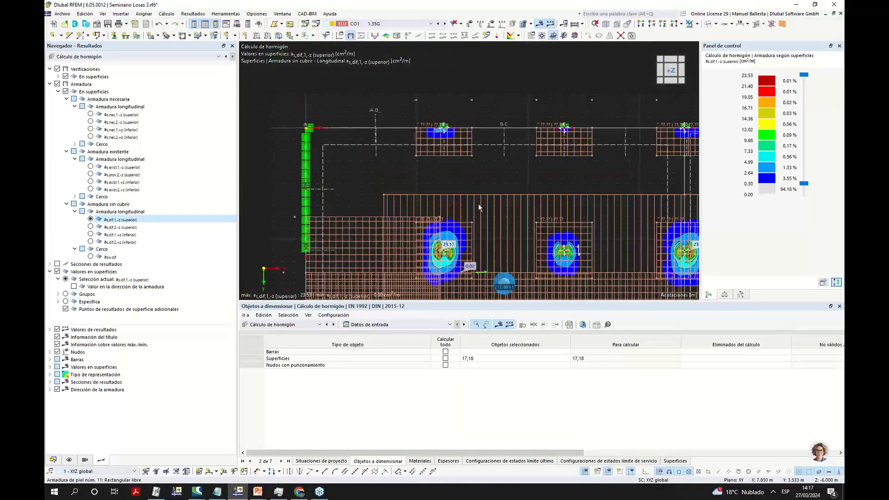
pyautogui.scroll(2, 486, 130)
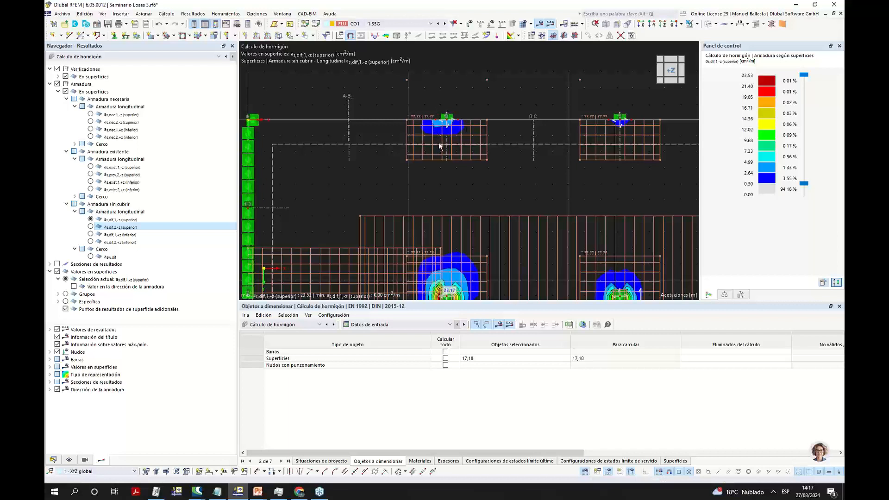
# Remove the additional transverse reinforcement from superior rectangular reinforcements 4, 7 and 10 at the slab's upper-edge columns and accept.
pyautogui.scroll(-2, 587, 173)
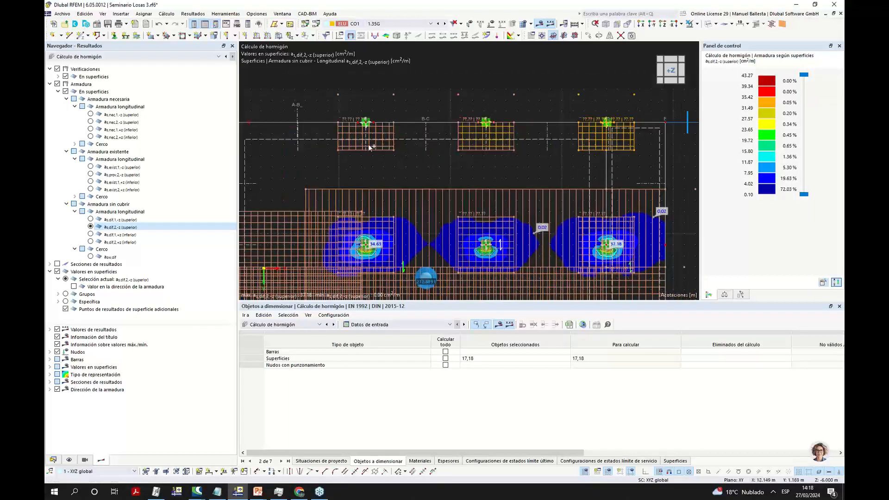
pyautogui.click(378, 149)
pyautogui.rightClick(378, 149)
pyautogui.click(411, 166)
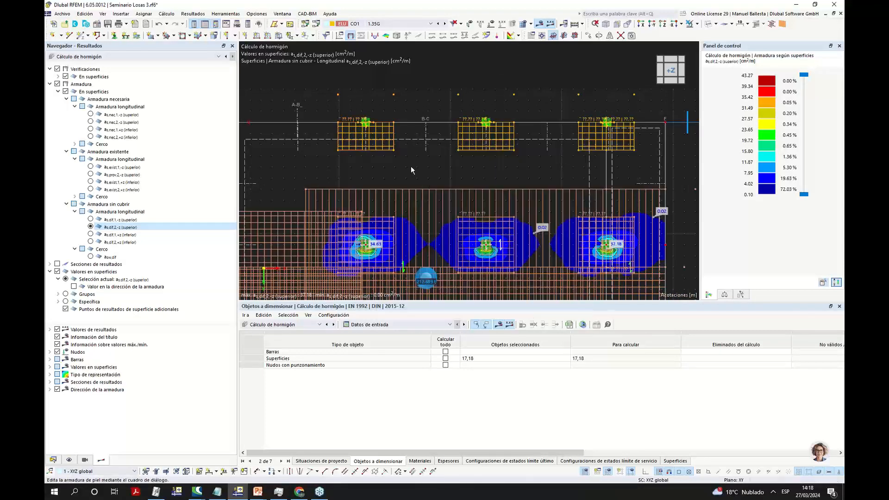
pyautogui.click(290, 247)
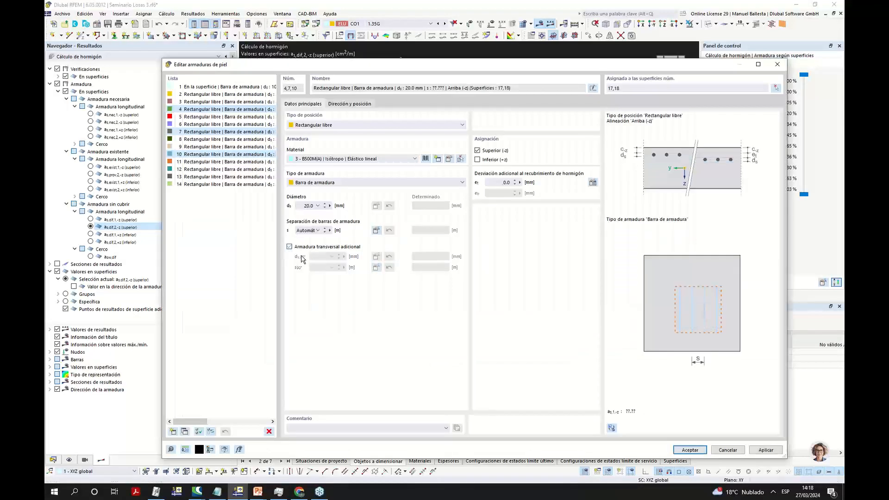
pyautogui.click(690, 450)
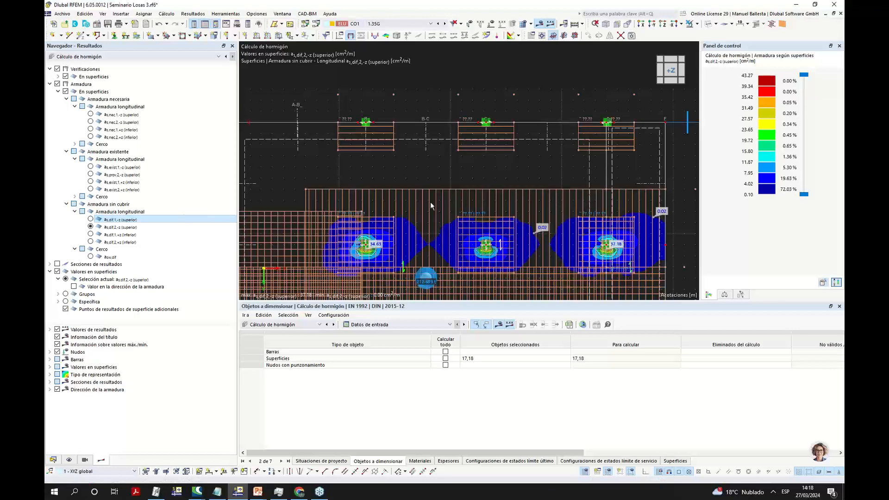
# Examine the uncovered superior reinforcement as,dif,1,-z across the slab again, from the central columns to the left edge.
pyautogui.scroll(-4, 438, 159)
pyautogui.moveTo(445, 133); pyautogui.dragTo(429, 89, button='middle')
pyautogui.scroll(4, 402, 163)
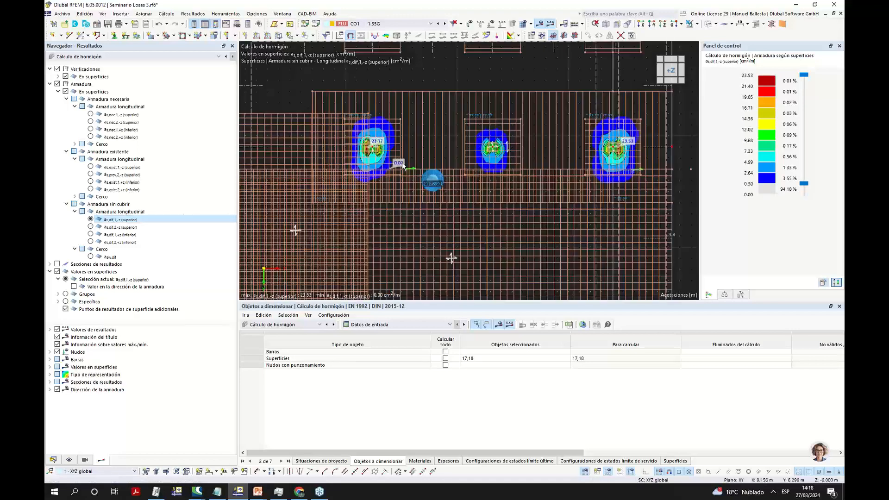
pyautogui.scroll(3, 402, 166)
pyautogui.scroll(-5, 440, 158)
pyautogui.moveTo(466, 61); pyautogui.dragTo(487, 86, button='middle')
pyautogui.moveTo(454, 211); pyautogui.dragTo(438, 209, button='middle')
pyautogui.scroll(4, 348, 182)
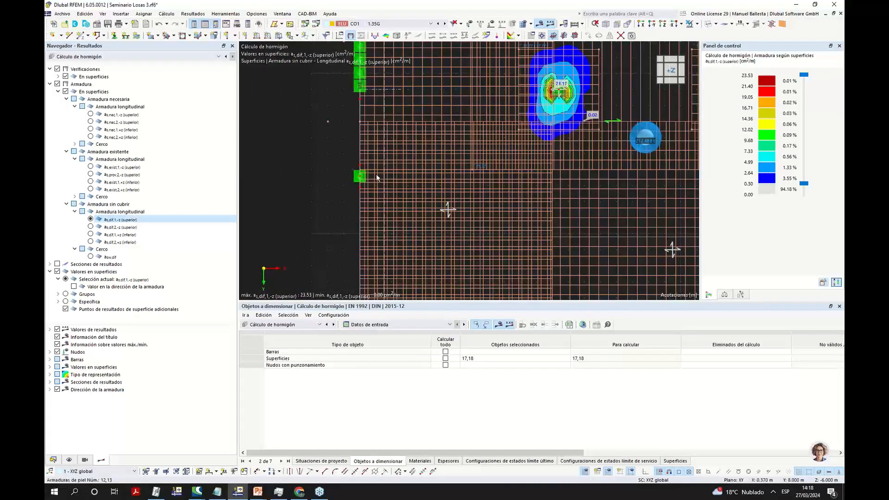
# Select the wide inferior rectangle from the overlapping reinforcements beside the left-edge column and inspect it in 3D.
pyautogui.scroll(2, 376, 176)
pyautogui.doubleClick(387, 165)
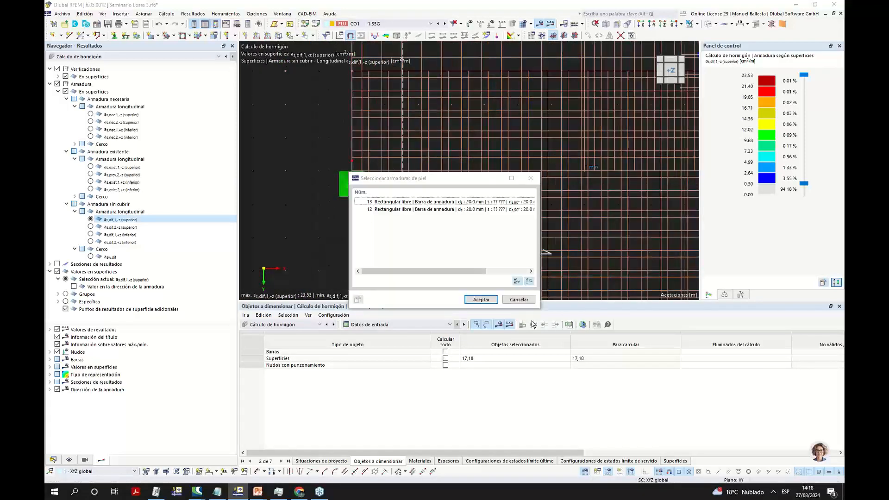
pyautogui.moveTo(466, 271)
pyautogui.mouseDown()
pyautogui.moveTo(532, 273)
pyautogui.moveTo(458, 274)
pyautogui.mouseUp()
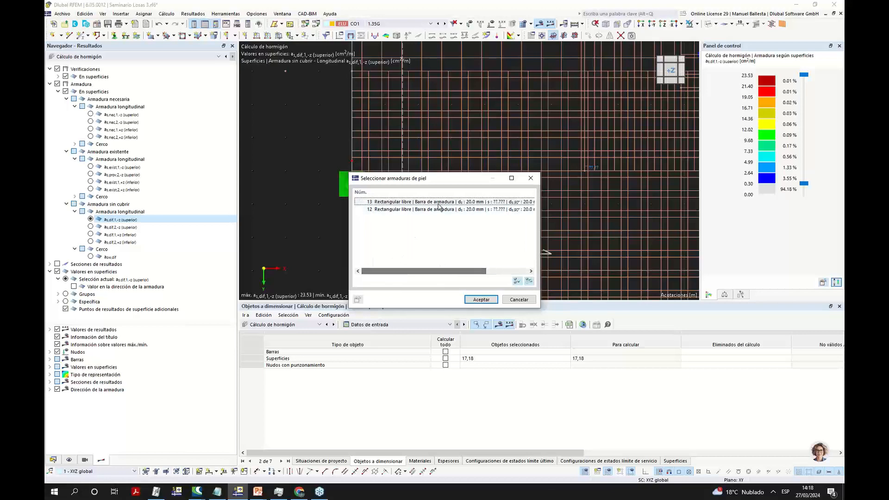
pyautogui.click(481, 300)
pyautogui.scroll(-5, 407, 183)
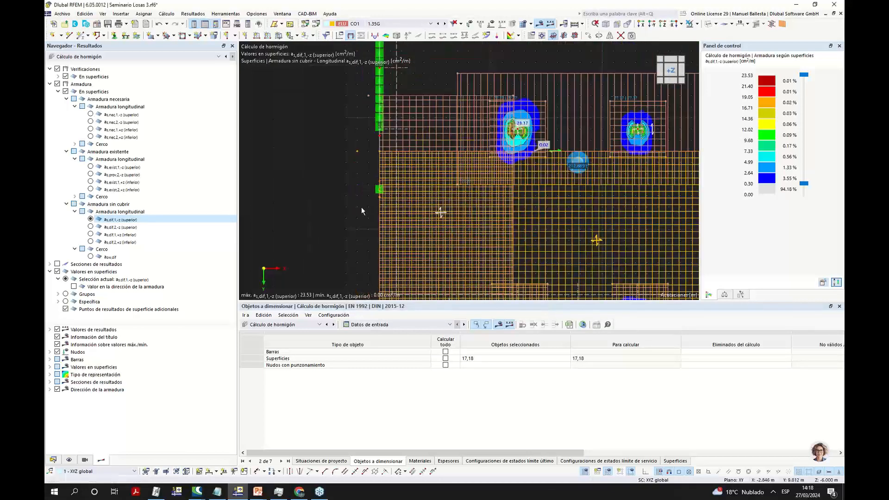
pyautogui.scroll(4, 354, 239)
pyautogui.keyDown('ctrl'); pyautogui.moveTo(366, 212); pyautogui.dragTo(376, 185, button='middle'); pyautogui.keyUp('ctrl')
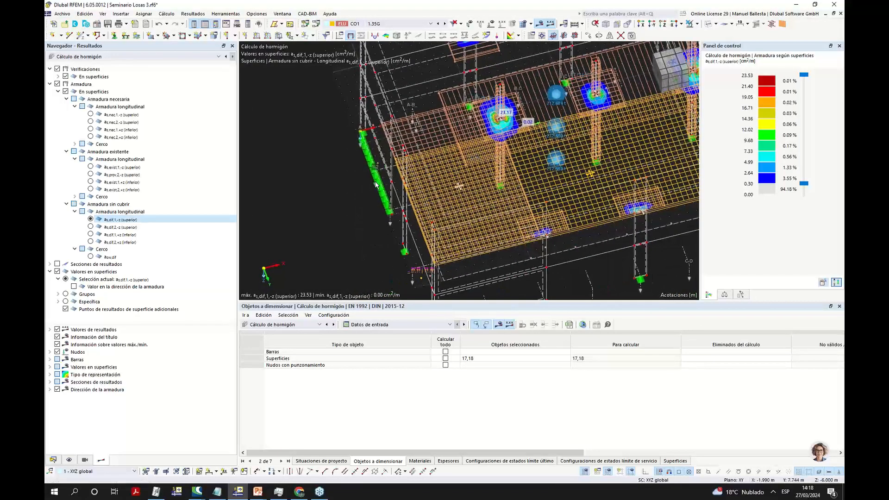
pyautogui.click(53, 459)
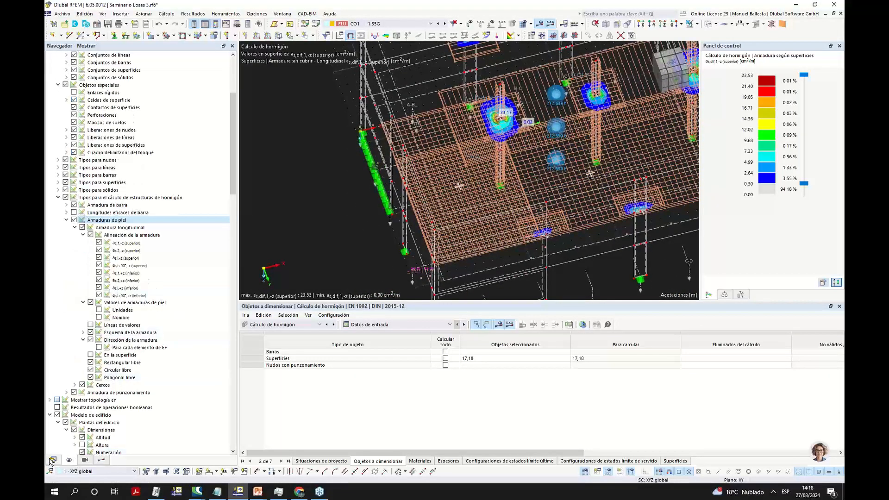
# Select superior rectangular reinforcements 6 and 9 at the slab's two lower-edge columns.
pyautogui.keyDown('ctrl'); pyautogui.moveTo(564, 265); pyautogui.dragTo(590, 203, button='middle'); pyautogui.keyUp('ctrl')
pyautogui.scroll(5, 588, 222)
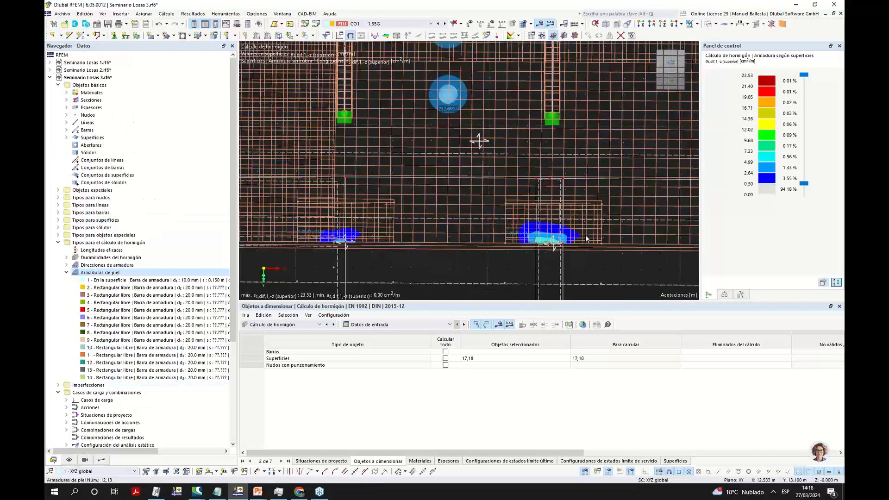
pyautogui.doubleClick(579, 236)
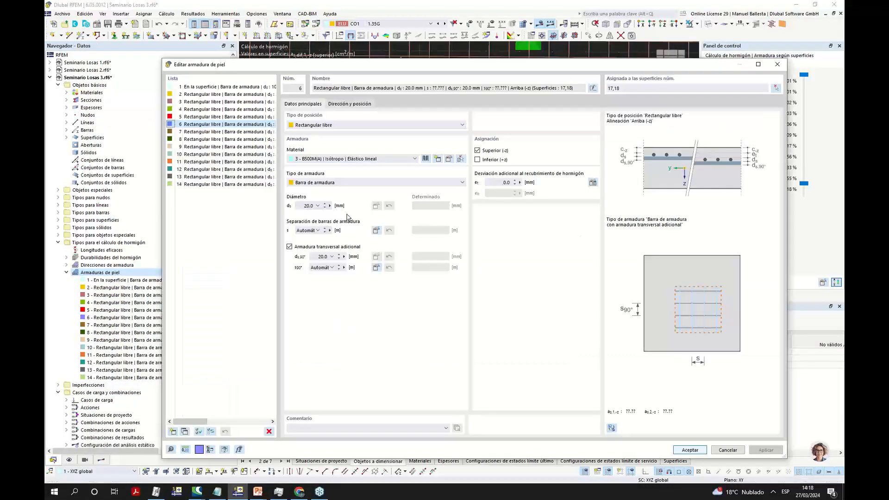
pyautogui.click(731, 452)
pyautogui.scroll(-2, 519, 267)
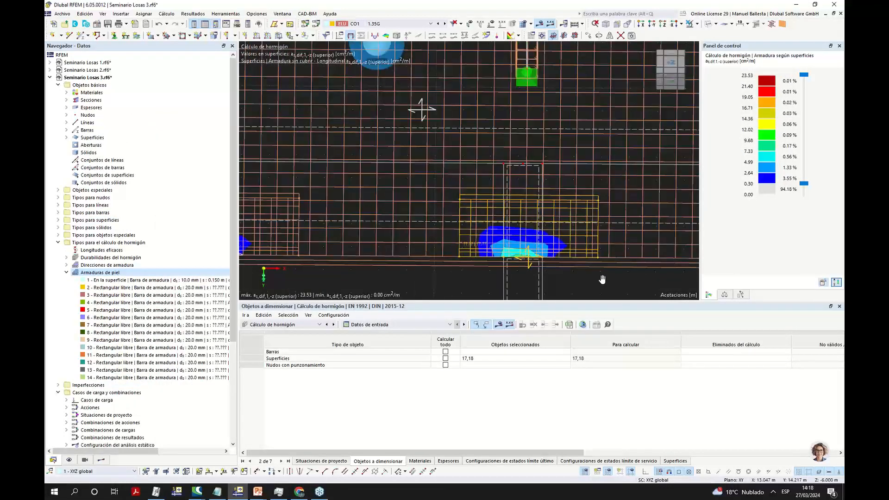
pyautogui.moveTo(604, 280); pyautogui.dragTo(453, 230, button='middle')
pyautogui.moveTo(609, 250); pyautogui.dragTo(519, 234, button='middle')
pyautogui.scroll(2, 521, 147)
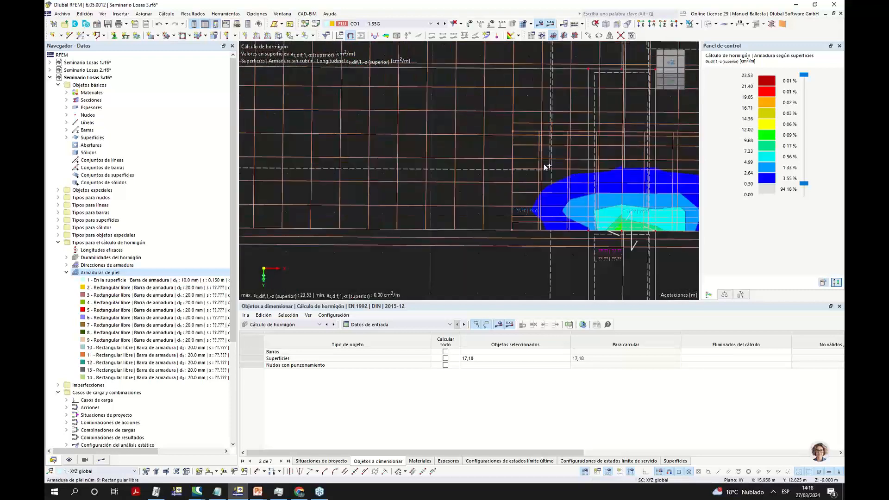
pyautogui.scroll(-3, 528, 201)
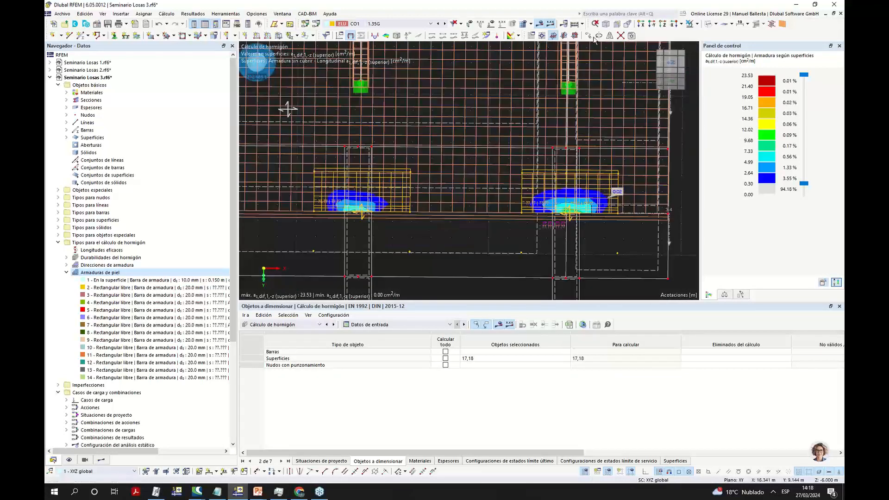
# Show the uncovered superior reinforcement as,dif,2,-z in plan view and examine it around the slab's lower-edge columns.
pyautogui.click(672, 64)
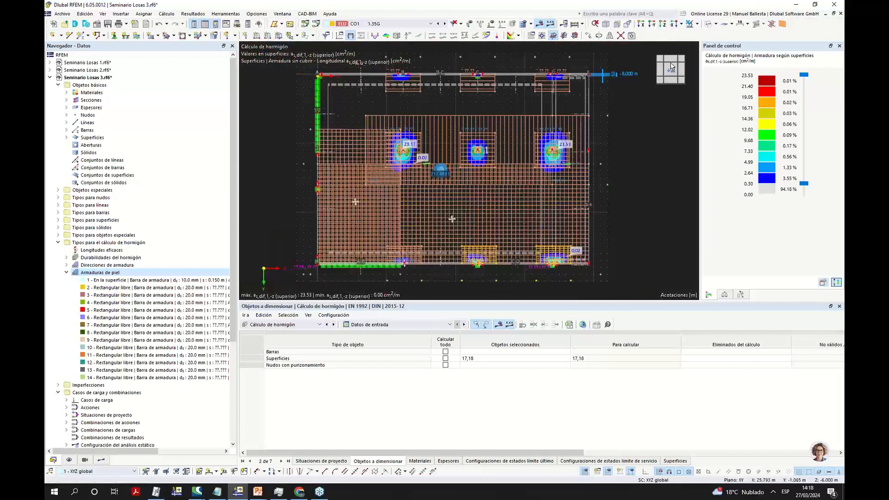
pyautogui.scroll(3, 493, 262)
pyautogui.click(101, 460)
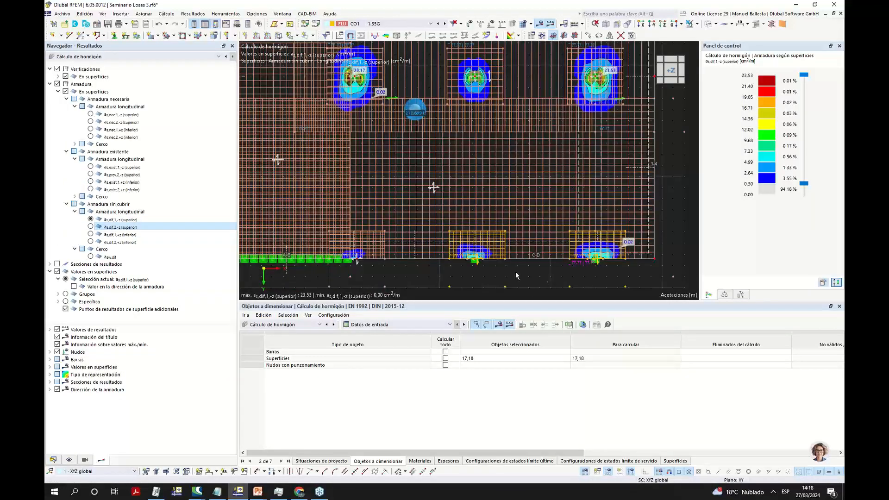
pyautogui.scroll(1, 474, 267)
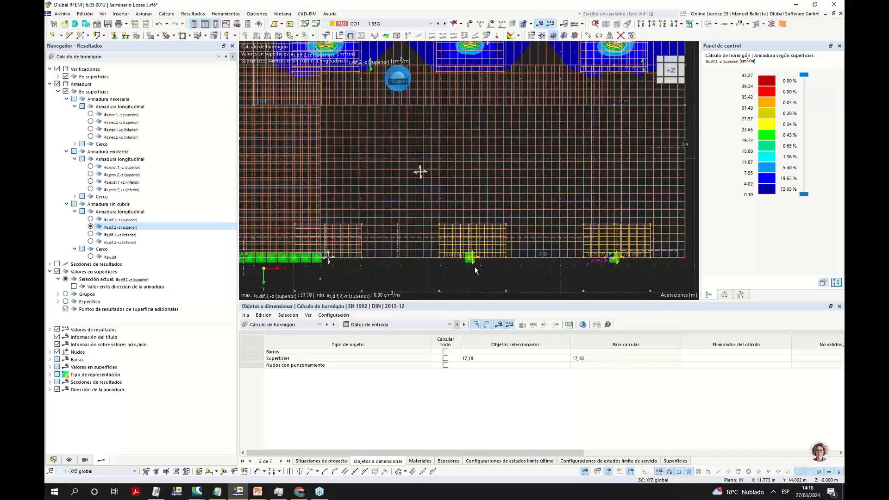
pyautogui.scroll(4, 579, 236)
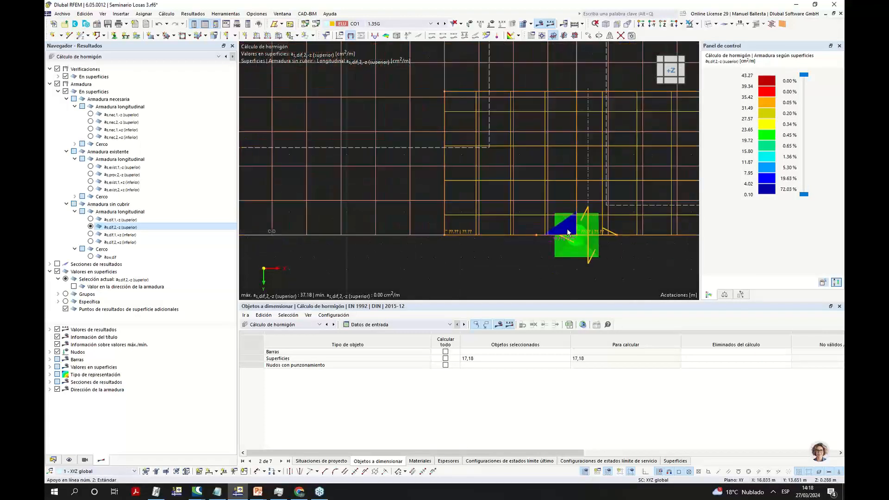
pyautogui.scroll(-2, 579, 230)
pyautogui.scroll(2, 427, 238)
pyautogui.scroll(1, 382, 199)
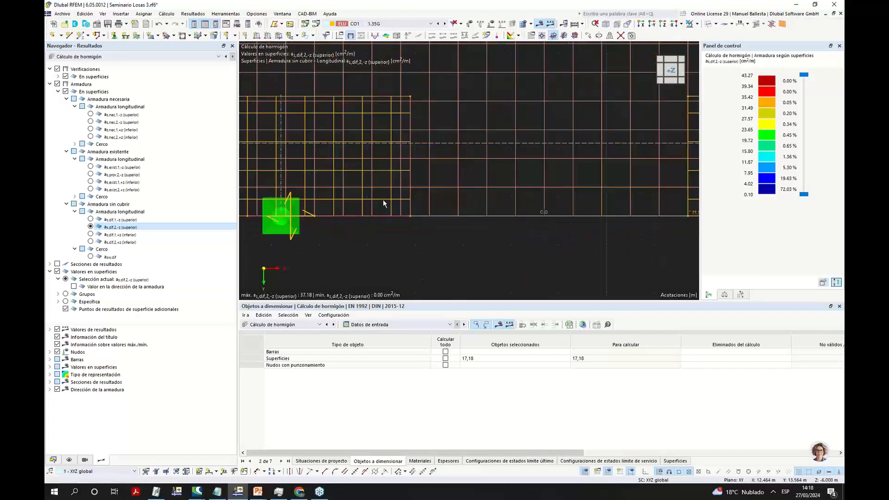
# Remove the additional transverse reinforcement from superior rectangular reinforcements 6 and 9, accept, and clear the selection.
pyautogui.rightClick(383, 200)
pyautogui.click(446, 358)
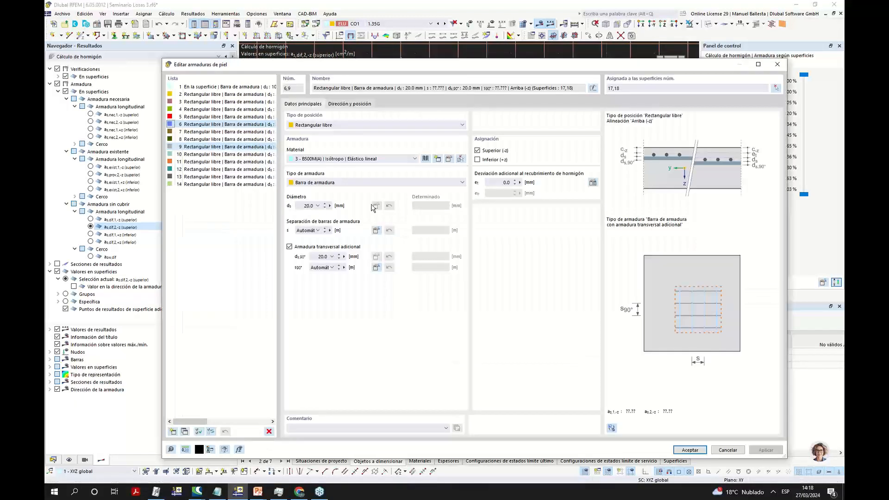
pyautogui.click(290, 247)
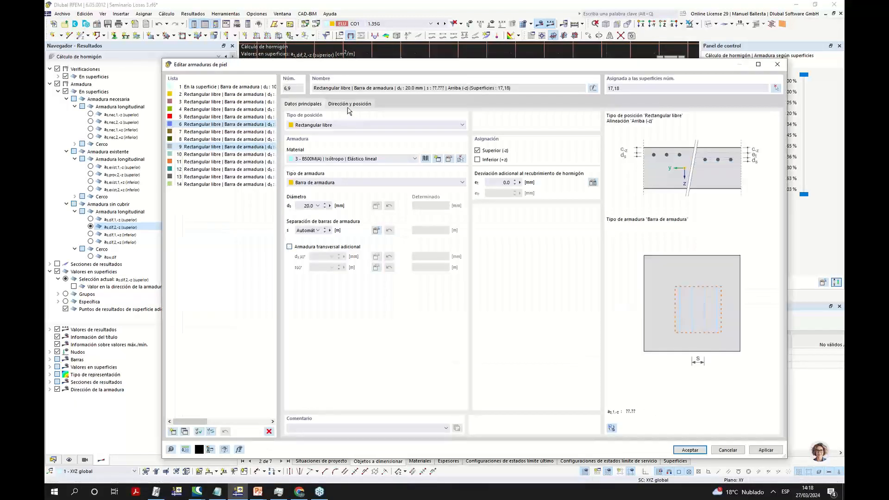
pyautogui.click(691, 450)
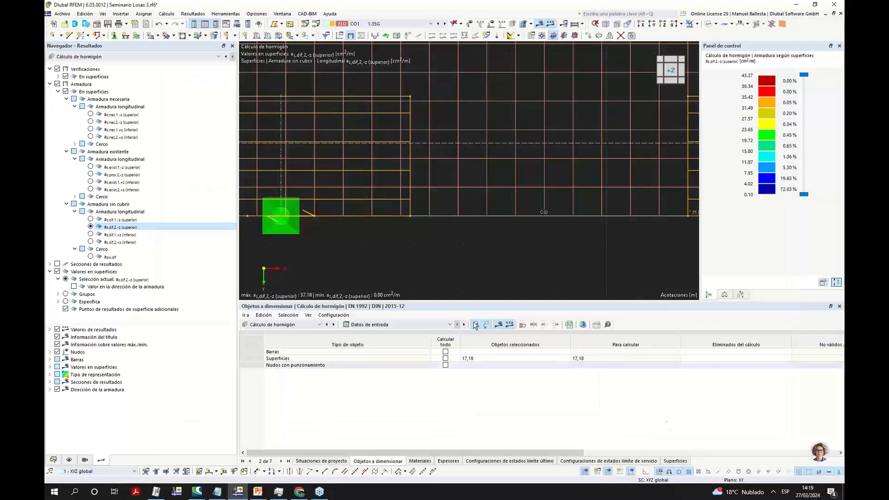
pyautogui.scroll(-6, 471, 271)
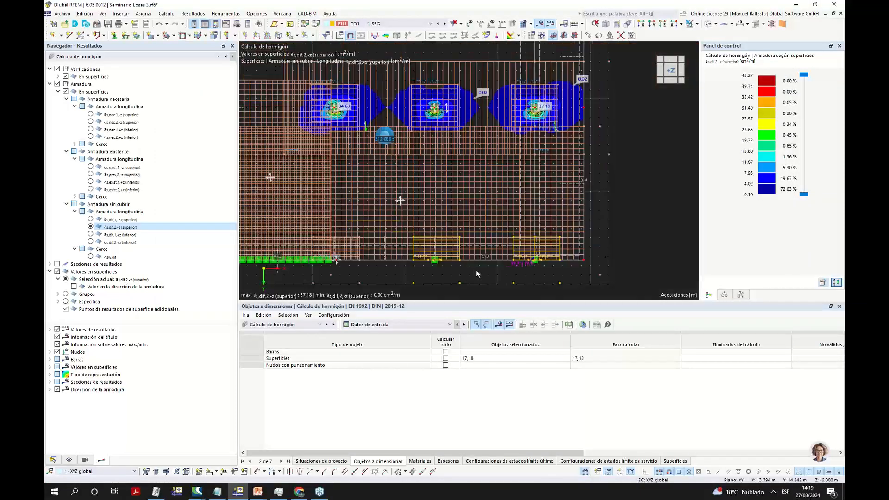
pyautogui.moveTo(476, 269); pyautogui.dragTo(447, 256, button='middle')
pyautogui.click(589, 223)
pyautogui.moveTo(586, 223); pyautogui.dragTo(615, 199, button='middle')
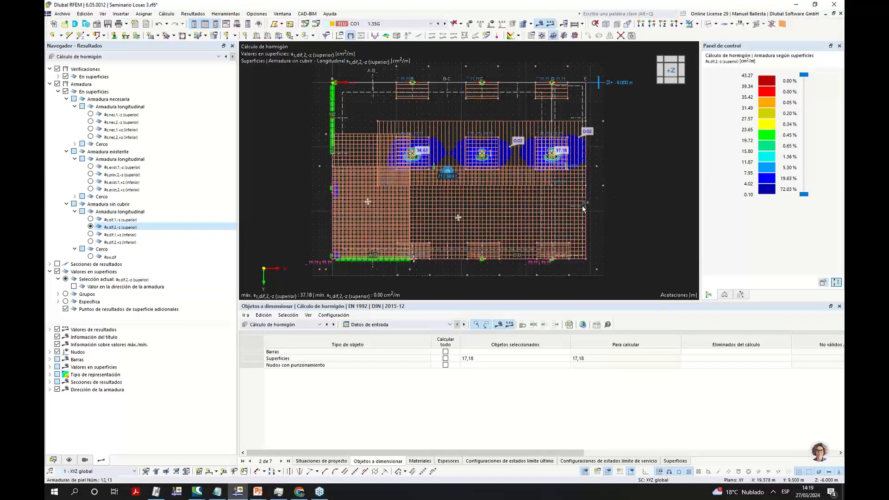
# Enable deleting the add-on results when input data change in the concrete design global parameters, and confirm deleting the current results.
pyautogui.keyDown('ctrl'); pyautogui.moveTo(503, 206); pyautogui.dragTo(530, 227, button='middle'); pyautogui.keyUp('ctrl')
pyautogui.click(583, 325)
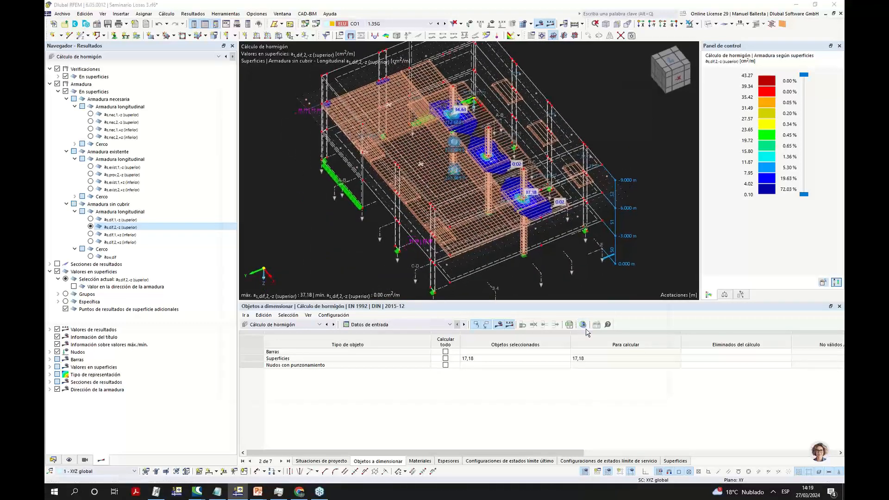
pyautogui.click(281, 258)
pyautogui.click(240, 259)
pyautogui.click(577, 394)
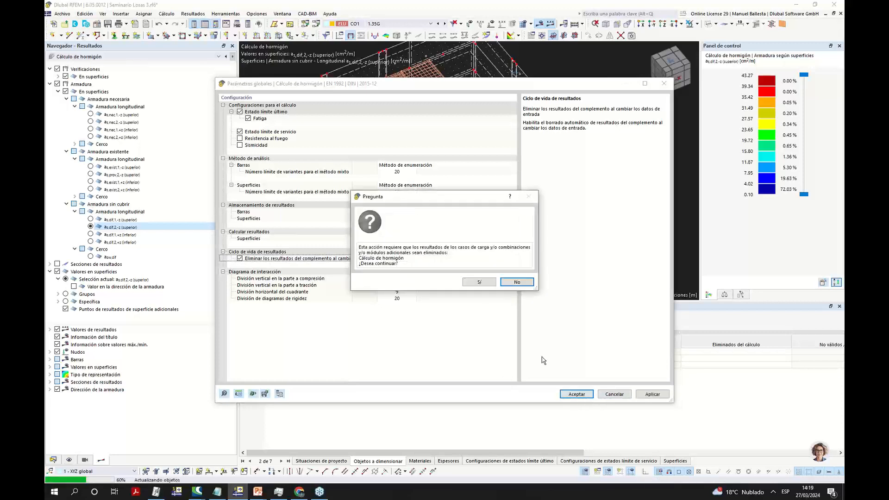
pyautogui.click(478, 282)
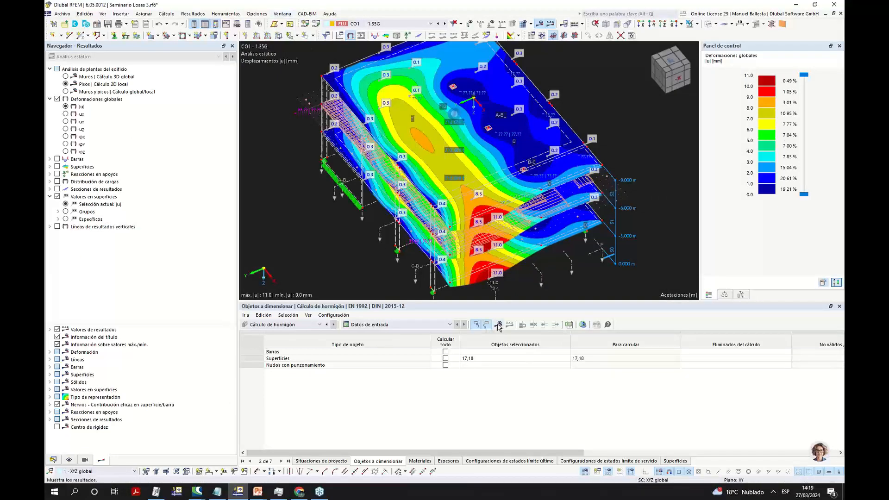
# Switch to the model Seminario Losas 4c.rf6 and examine the existing superior reinforcement as,exist,1,-z in plan view.
pyautogui.click(283, 13)
pyautogui.click(325, 139)
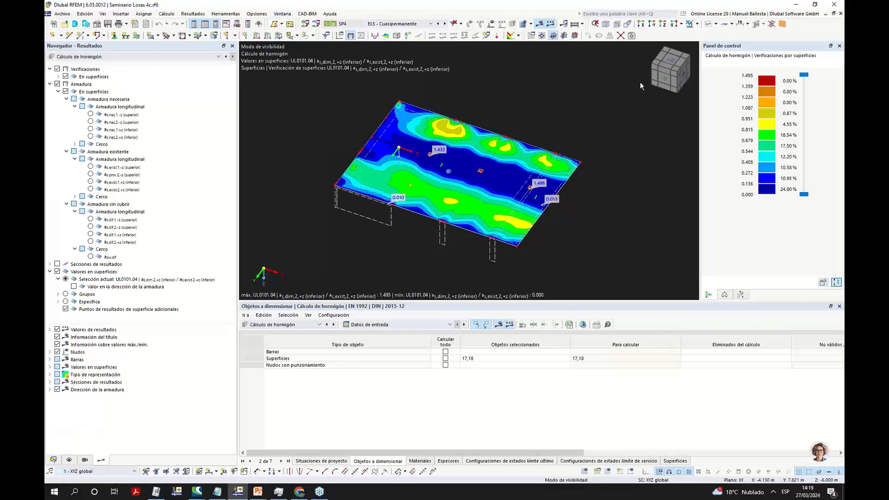
pyautogui.click(671, 64)
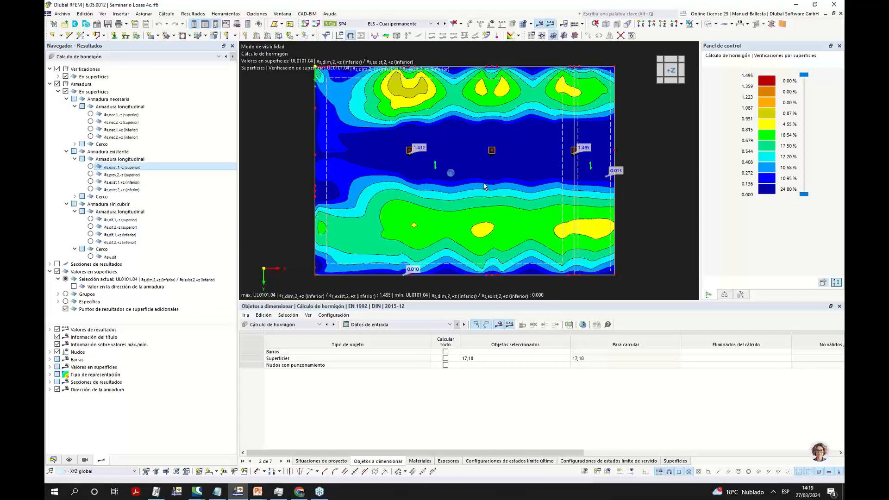
pyautogui.scroll(-2, 601, 193)
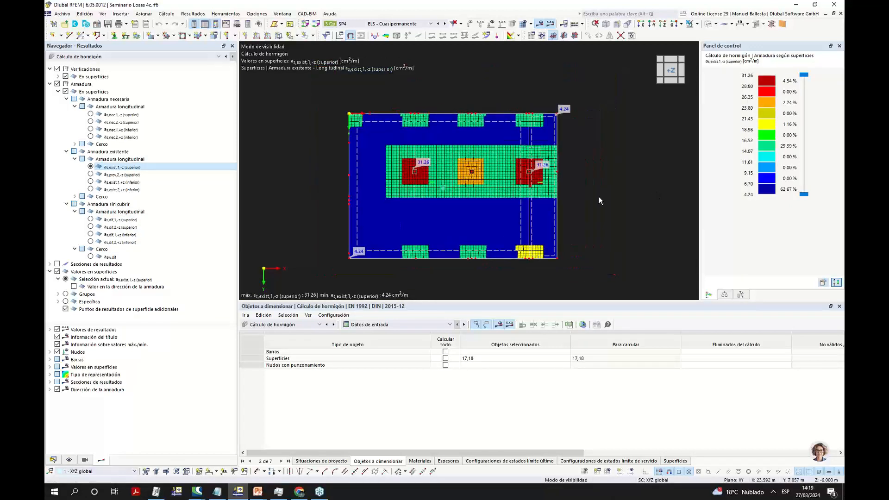
pyautogui.scroll(3, 596, 198)
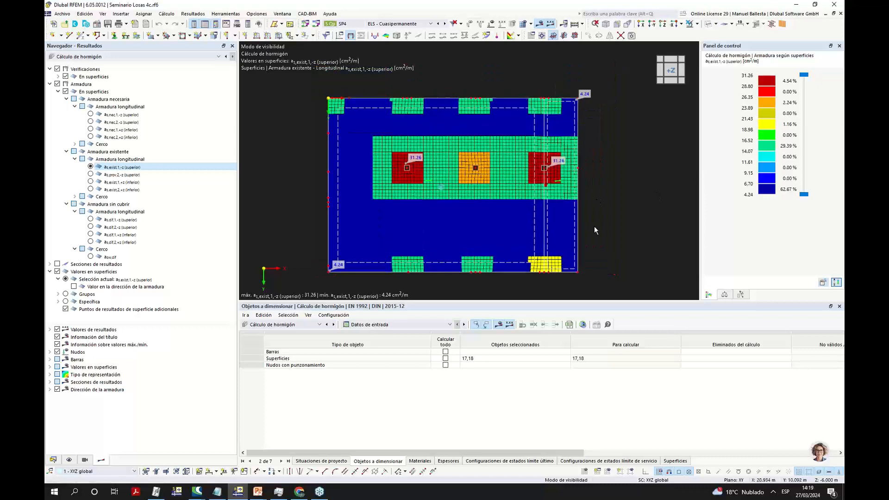
pyautogui.scroll(-1, 596, 230)
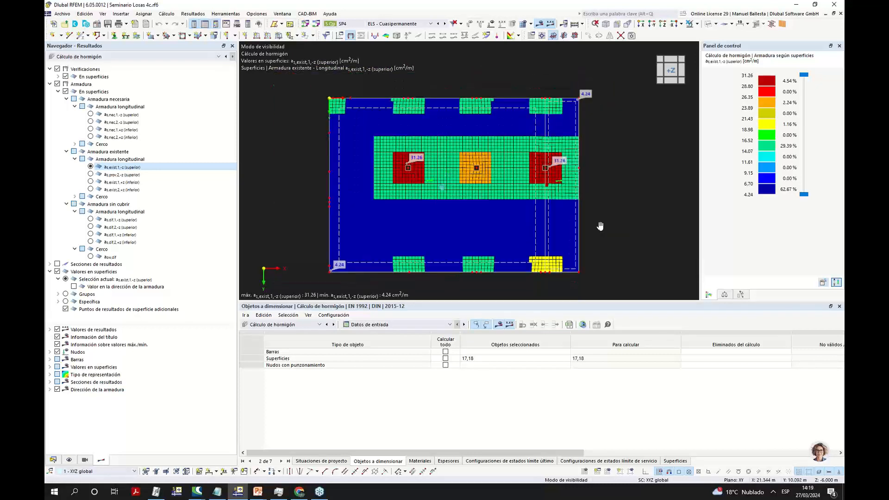
# Examine the existing reinforcement as,prov,2,-z (superior), as,exist,1,+z and as,exist,2,+z (inferior) on the slab in turn.
pyautogui.click(90, 174)
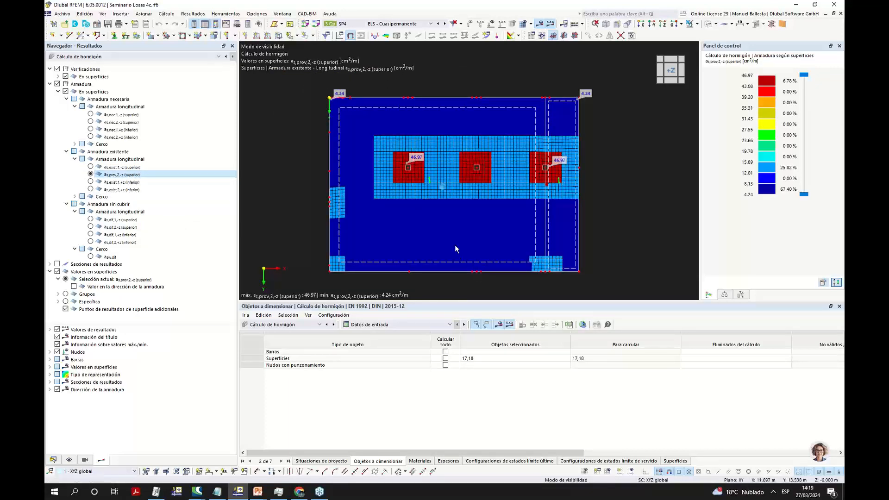
pyautogui.click(91, 182)
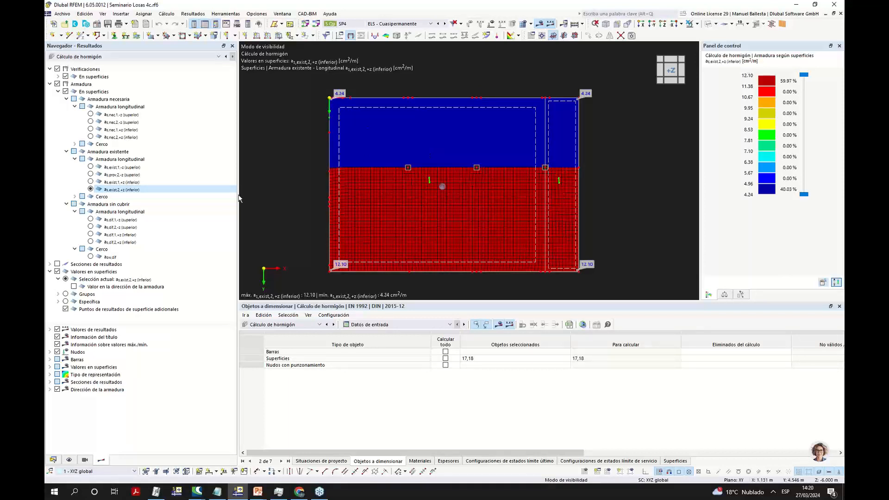
pyautogui.scroll(-1, 293, 210)
pyautogui.scroll(1, 293, 210)
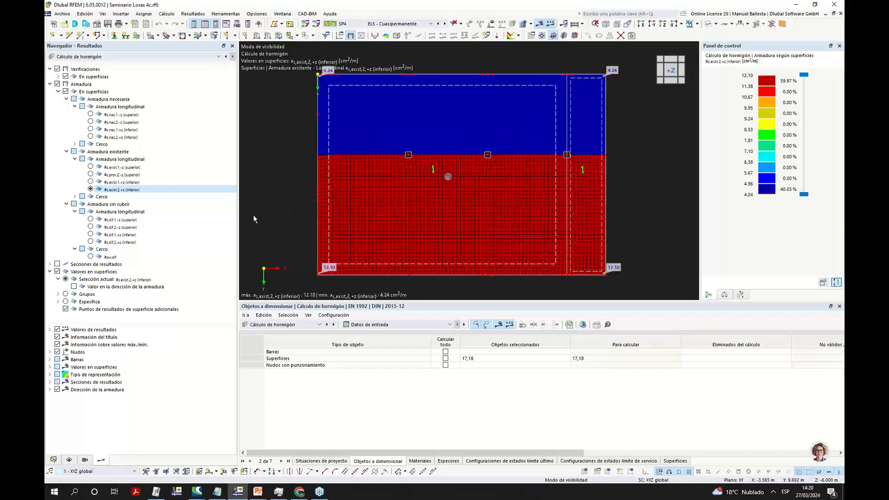
# Review the slab's uncovered reinforcement for as,dif,1,-z, as,dif,2,-z and as,dif,1,+z in turn.
pyautogui.click(90, 220)
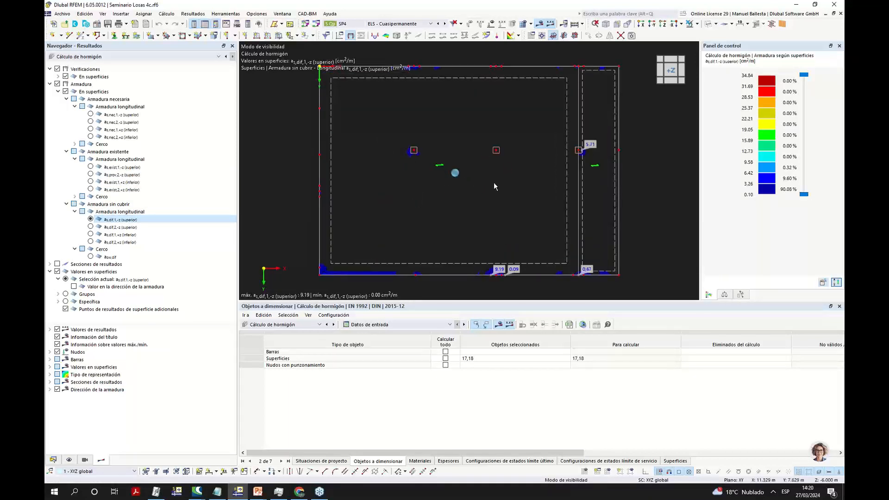
pyautogui.click(92, 227)
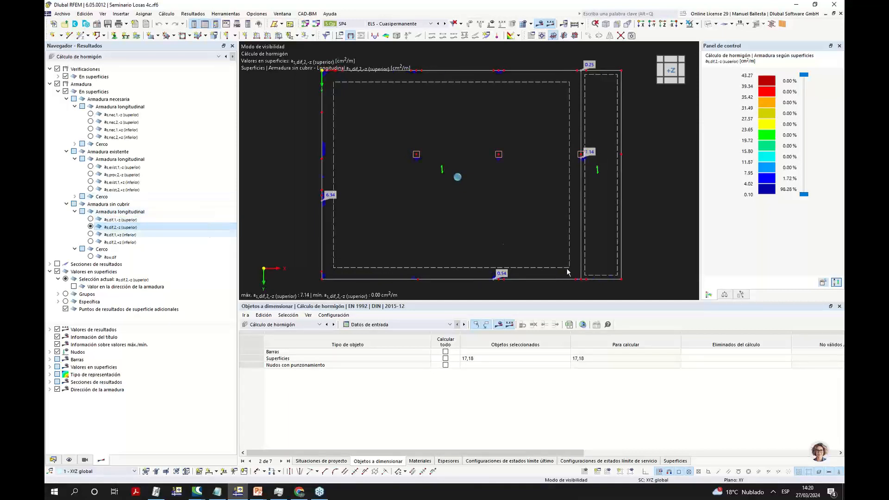
pyautogui.scroll(-1, 496, 226)
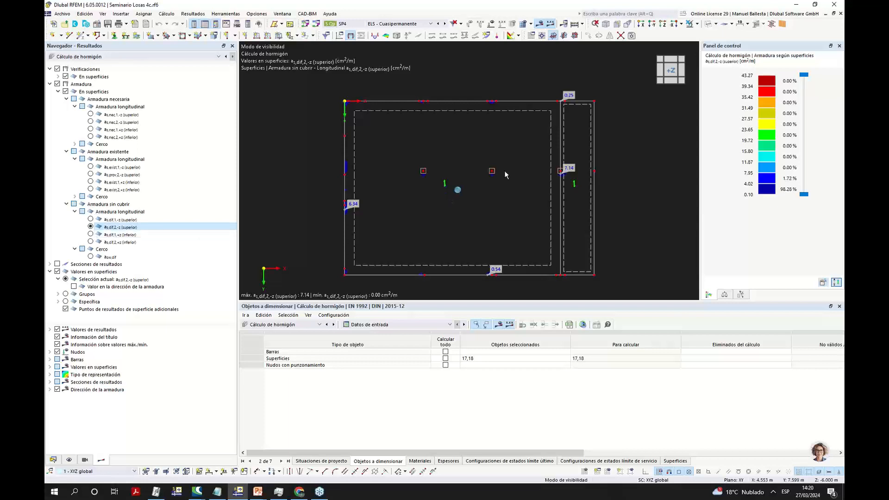
pyautogui.click(92, 235)
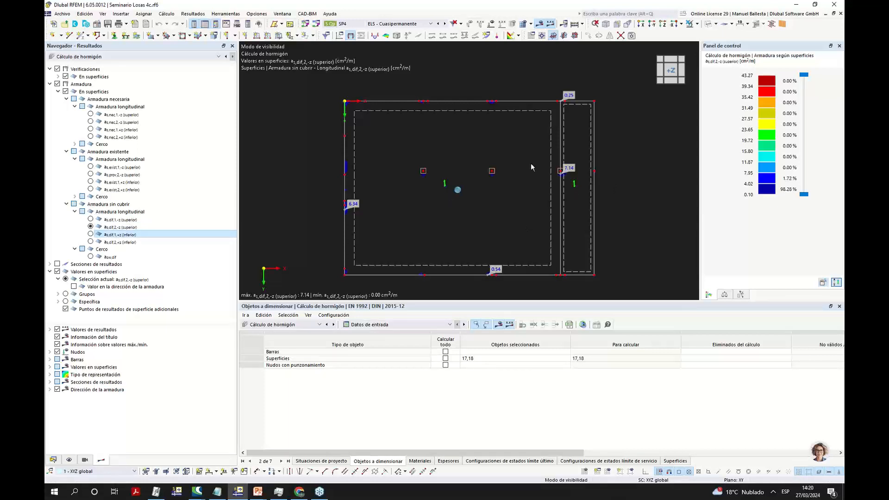
# Show the ultimate limit state check UL0101.01 on the slab and examine its ratios around the central and lower-edge columns.
pyautogui.click(58, 77)
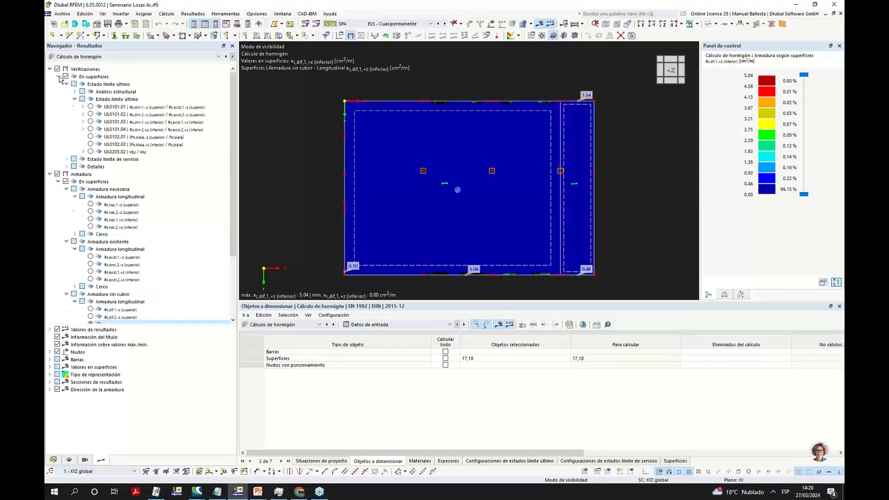
pyautogui.click(91, 108)
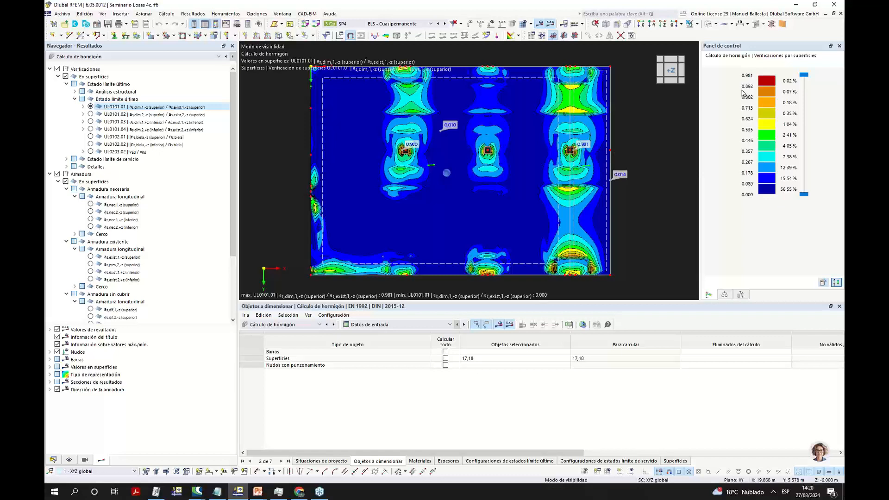
pyautogui.scroll(4, 615, 157)
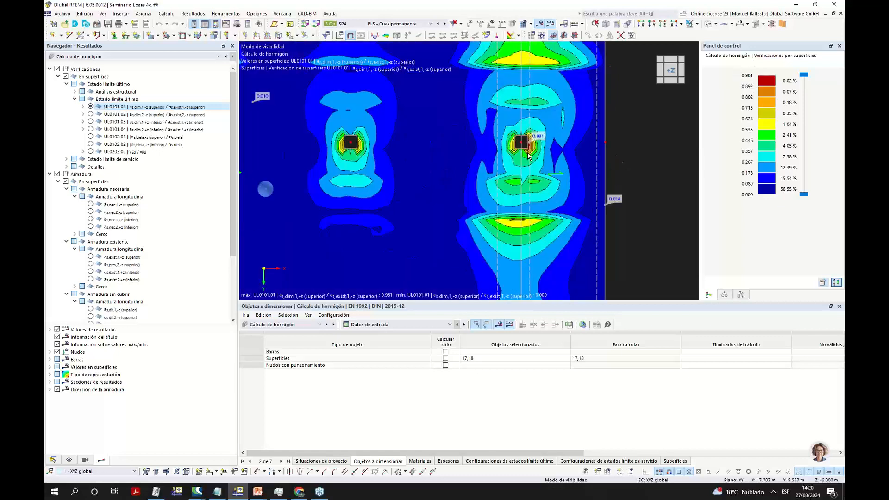
pyautogui.scroll(-4, 527, 143)
pyautogui.scroll(4, 566, 239)
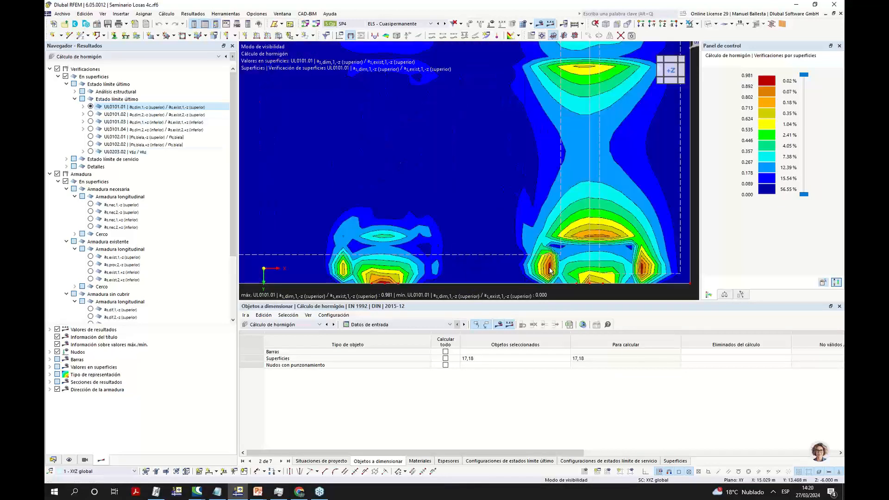
pyautogui.scroll(-2, 628, 244)
pyautogui.scroll(-3, 576, 247)
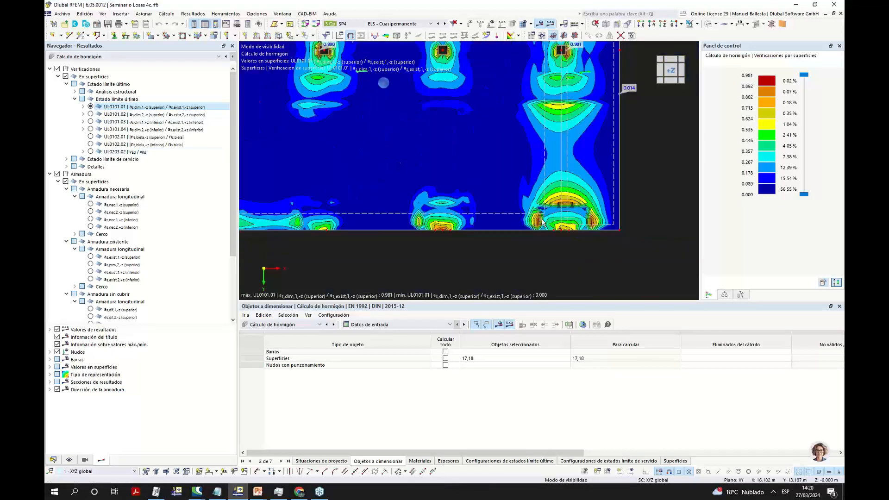
# Review the ultimate limit state checks UL0101.02, UL0101.03 and UL0101.04 over the whole slab in turn.
pyautogui.scroll(-3, 577, 247)
pyautogui.click(90, 114)
pyautogui.moveTo(611, 156); pyautogui.dragTo(614, 170, button='middle')
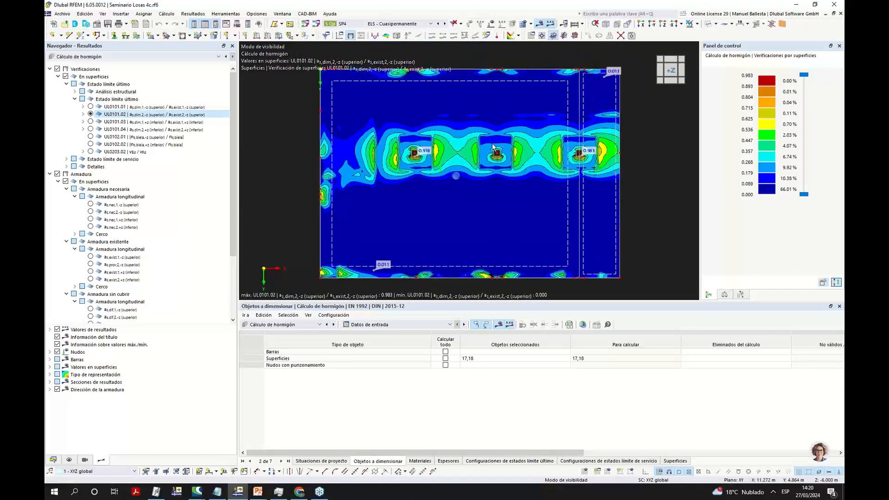
pyautogui.click(92, 122)
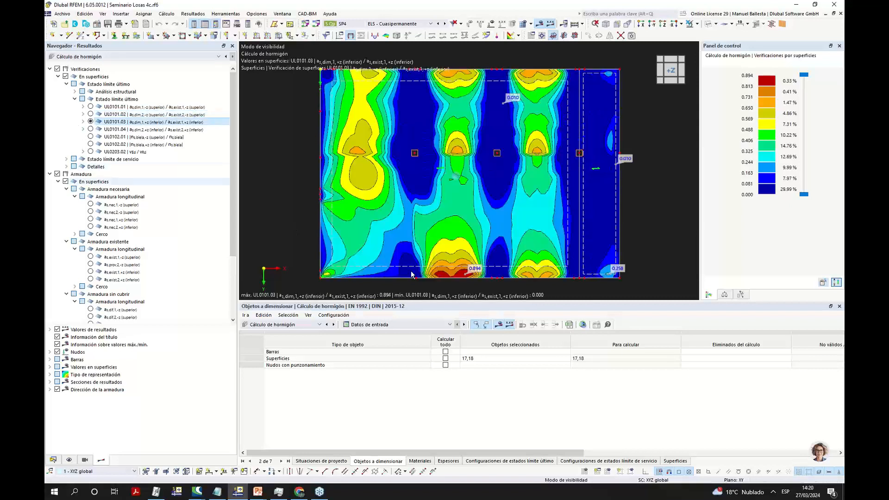
pyautogui.click(91, 131)
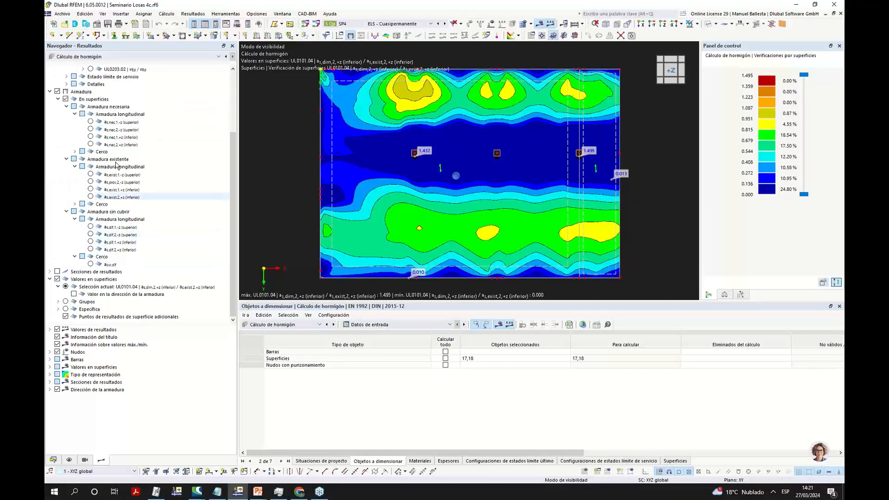
# Show the serviceability crack width check SE0304 (wk / wk,lim) on the slab and examine its ratio distribution.
pyautogui.click(67, 160)
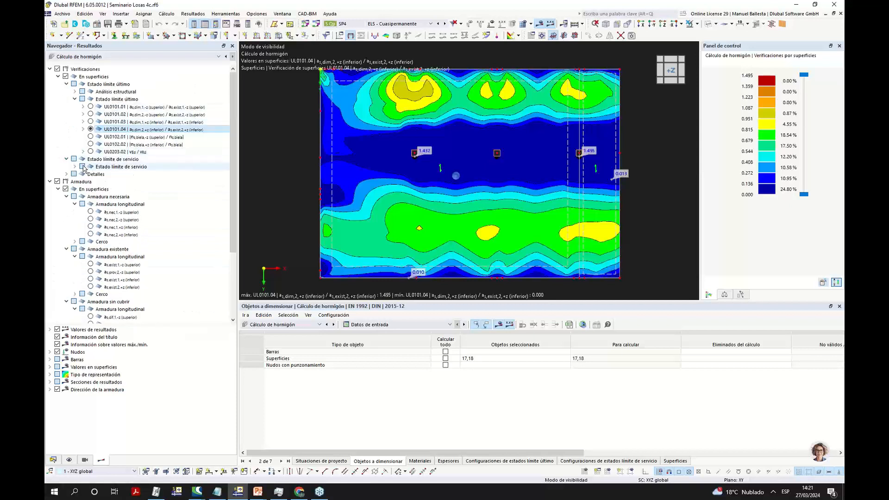
pyautogui.click(75, 167)
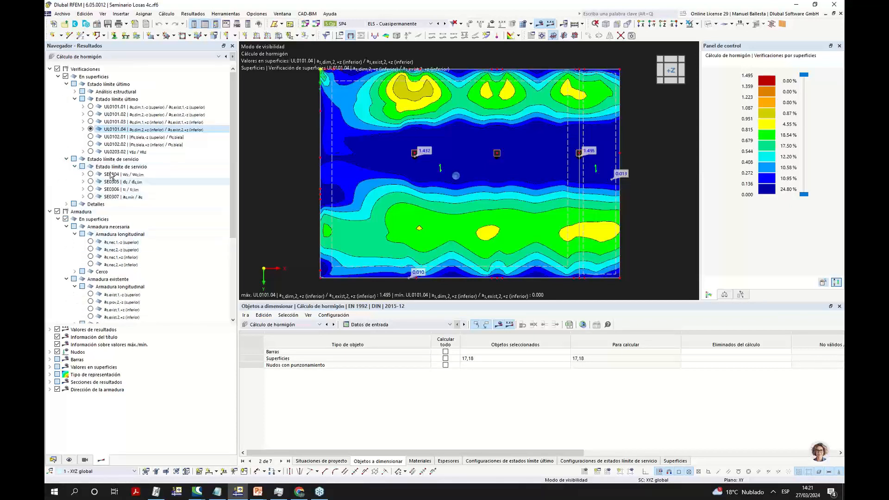
pyautogui.click(83, 174)
pyautogui.click(90, 174)
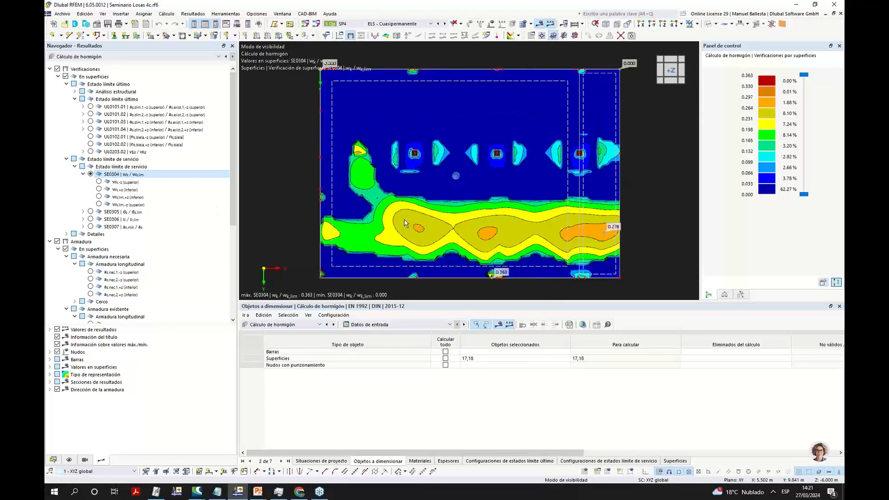
pyautogui.moveTo(644, 194); pyautogui.dragTo(628, 197, button='middle')
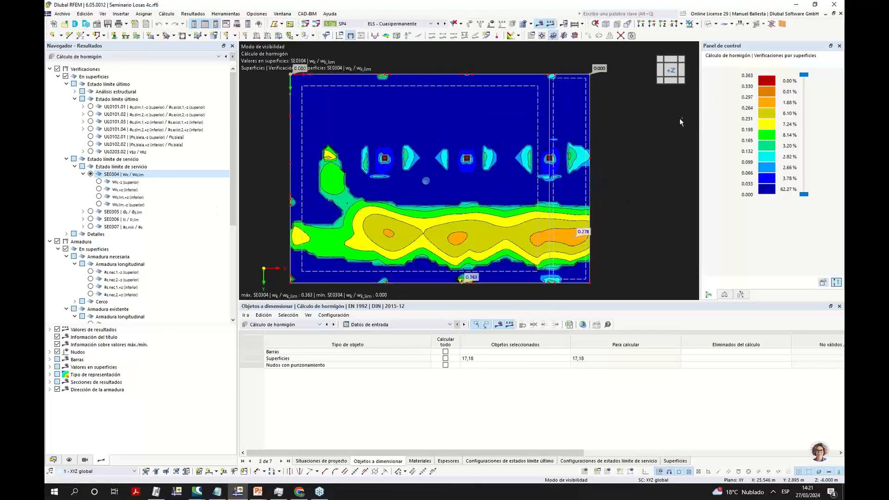
pyautogui.scroll(-1, 661, 220)
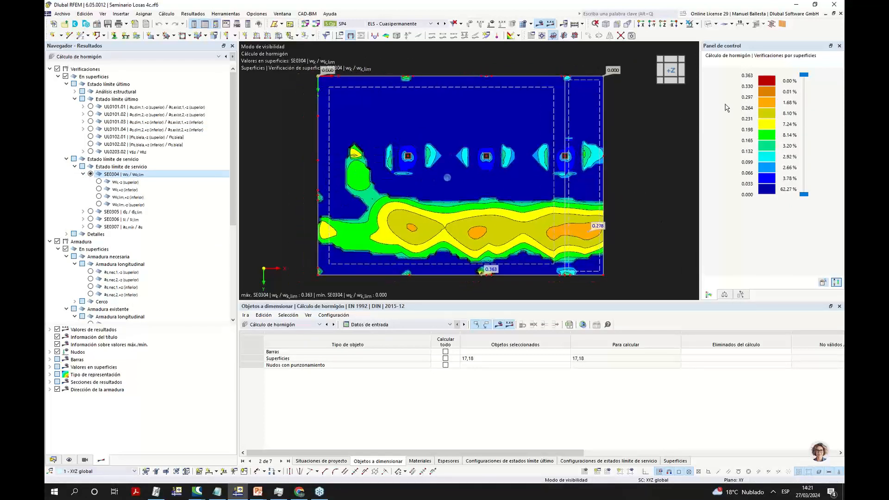
# Examine the crack widths wk,-z (superior) and wk,+z (inferior) on the slab in turn, ending in an oblique 3D view.
pyautogui.click(99, 182)
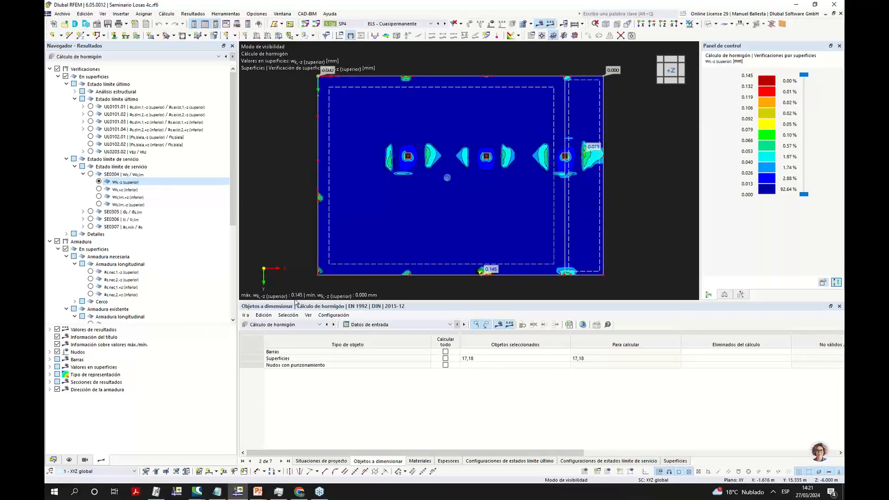
pyautogui.click(99, 190)
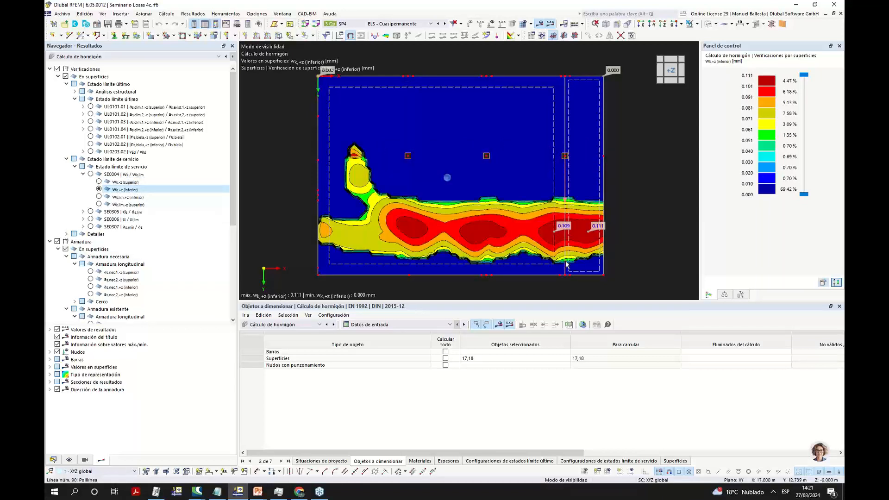
pyautogui.keyDown('ctrl'); pyautogui.moveTo(641, 255); pyautogui.dragTo(583, 194, button='middle'); pyautogui.keyUp('ctrl')
# Show the enlarged table of surface design ratios by design situation and locate the SP4 crack checks SE0306 and SE0305 on the slab.
pyautogui.click(372, 326)
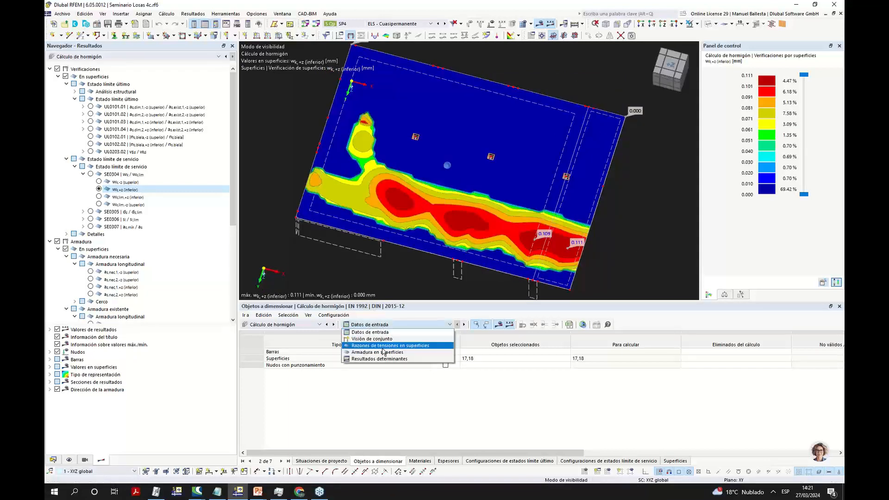
pyautogui.click(383, 346)
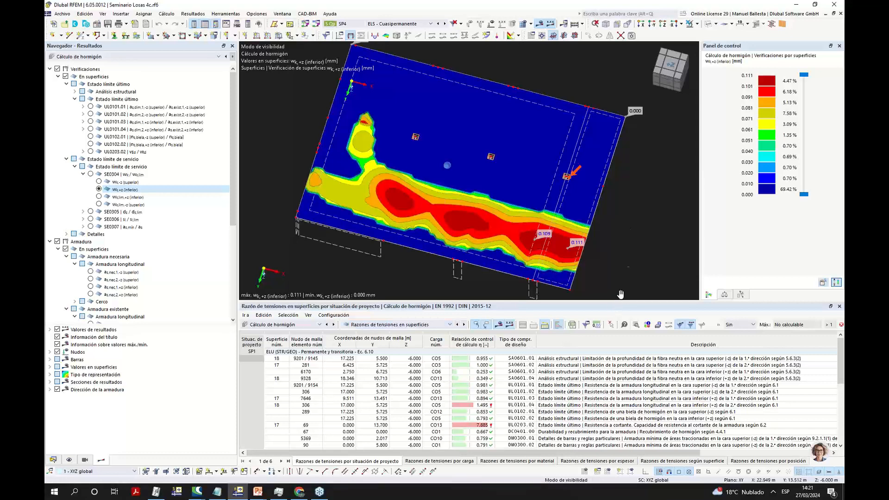
pyautogui.moveTo(614, 304); pyautogui.dragTo(611, 263)
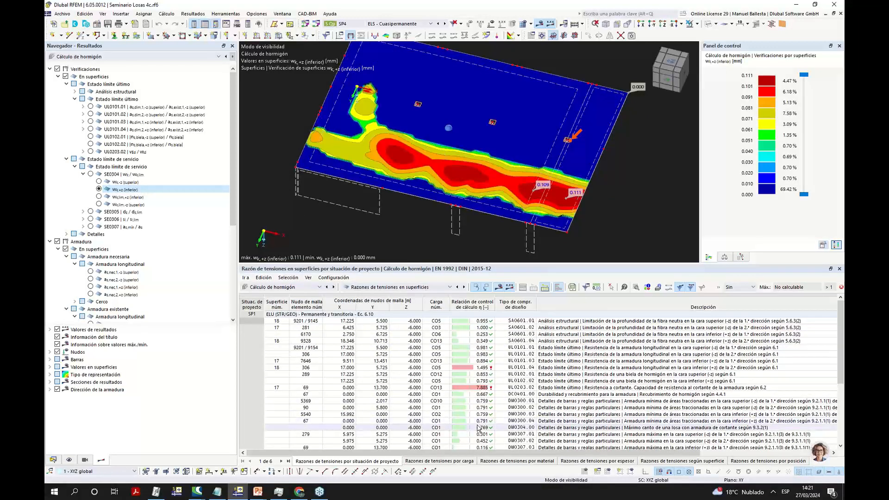
pyautogui.scroll(-4, 477, 424)
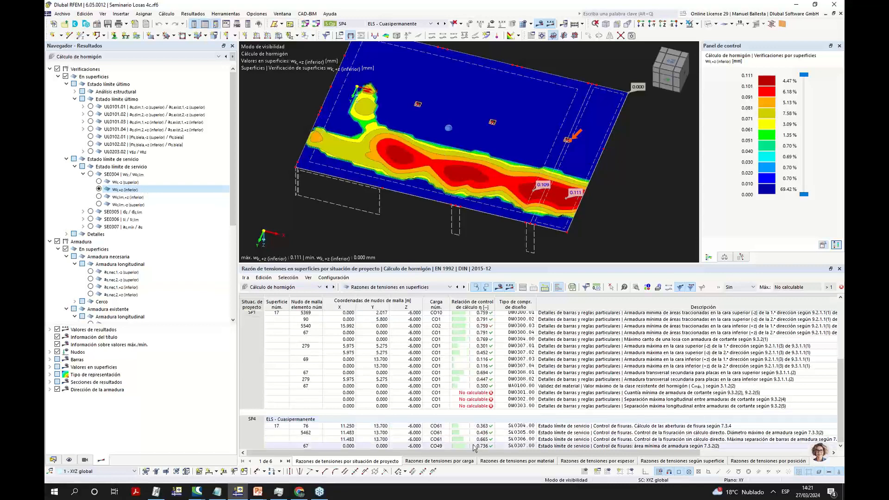
pyautogui.click(475, 442)
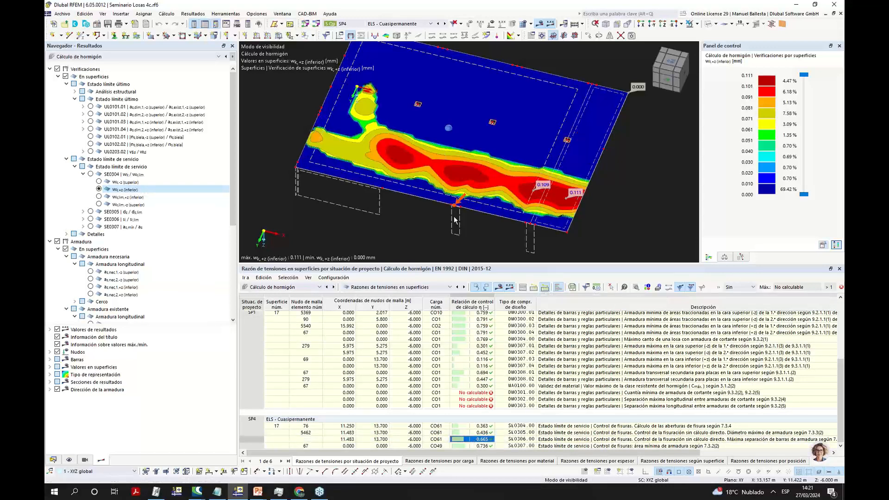
pyautogui.click(477, 433)
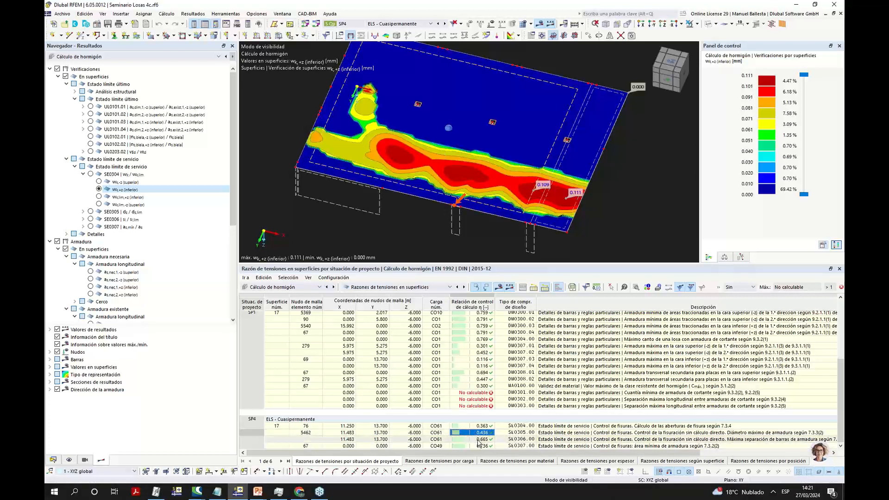
# Open the verification details of crack check SE0306 for surface 17, examine its formulas and principal internal forces, and close them.
pyautogui.click(477, 439)
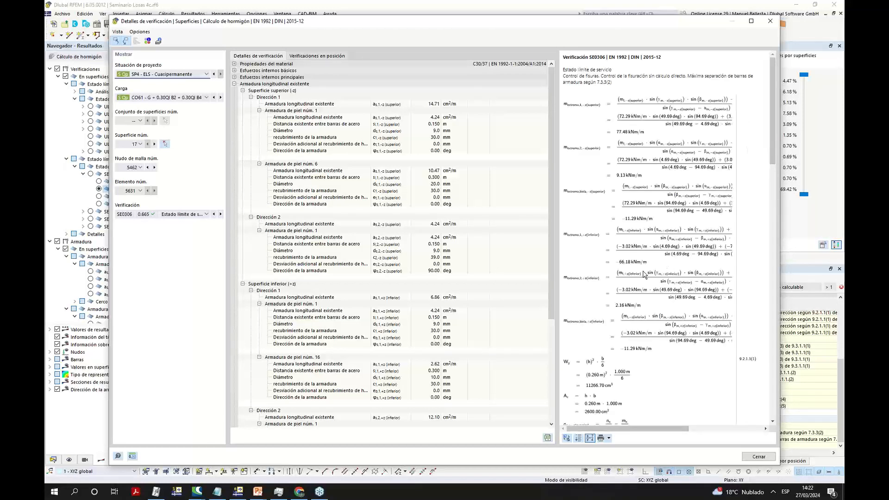
pyautogui.scroll(-5, 665, 269)
pyautogui.scroll(-8, 581, 204)
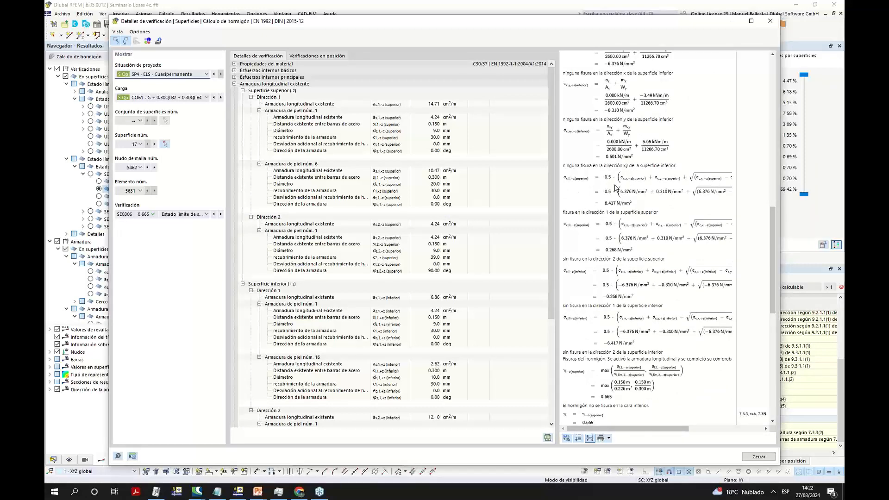
pyautogui.scroll(-9, 610, 174)
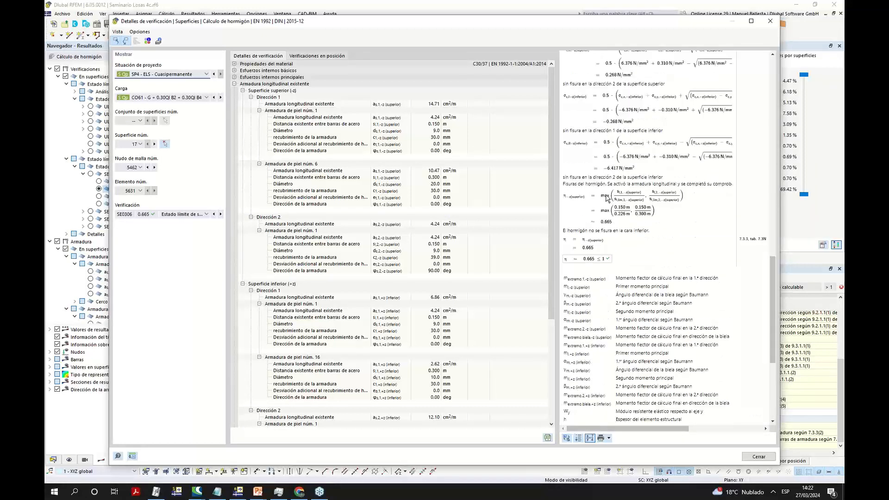
pyautogui.click(235, 77)
pyautogui.scroll(8, 646, 204)
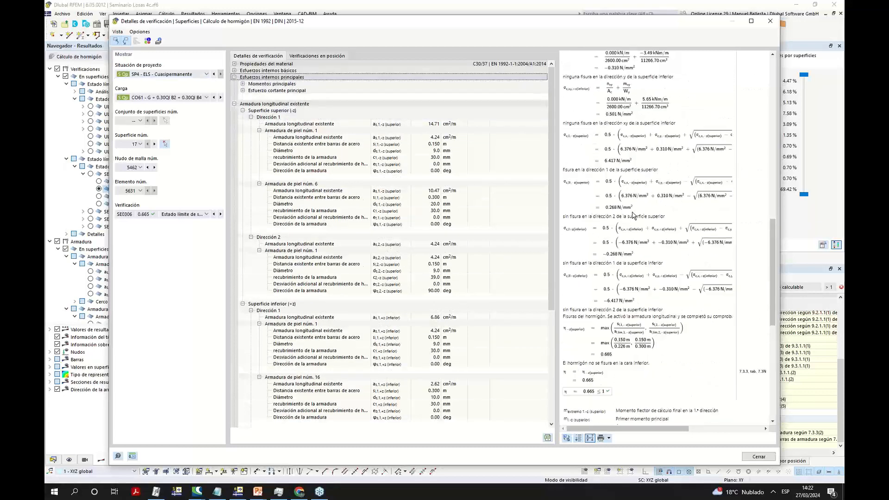
pyautogui.scroll(7, 653, 227)
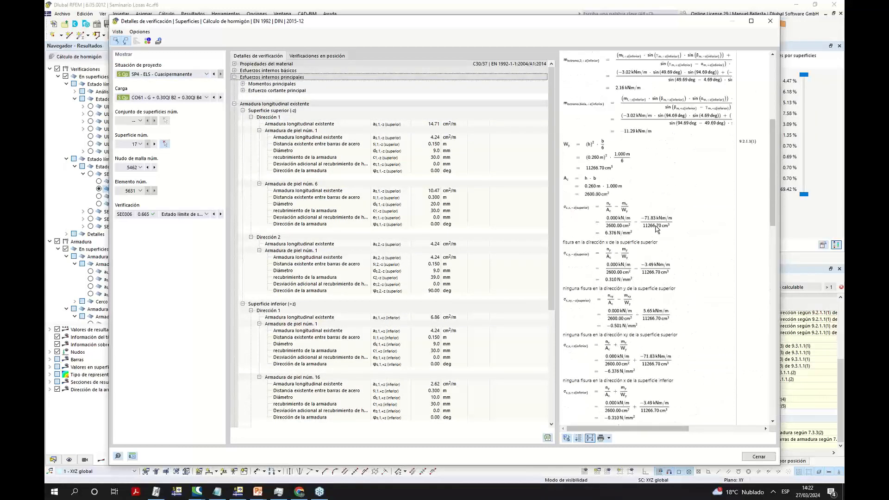
pyautogui.scroll(4, 659, 231)
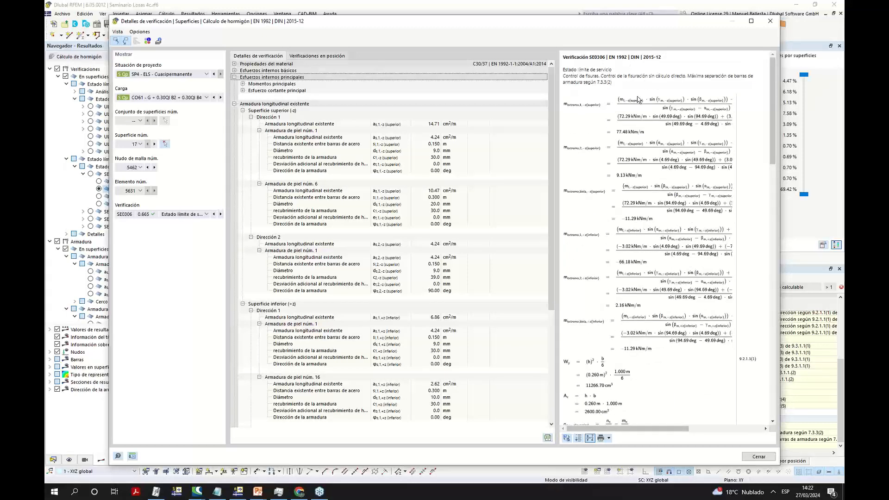
pyautogui.click(770, 21)
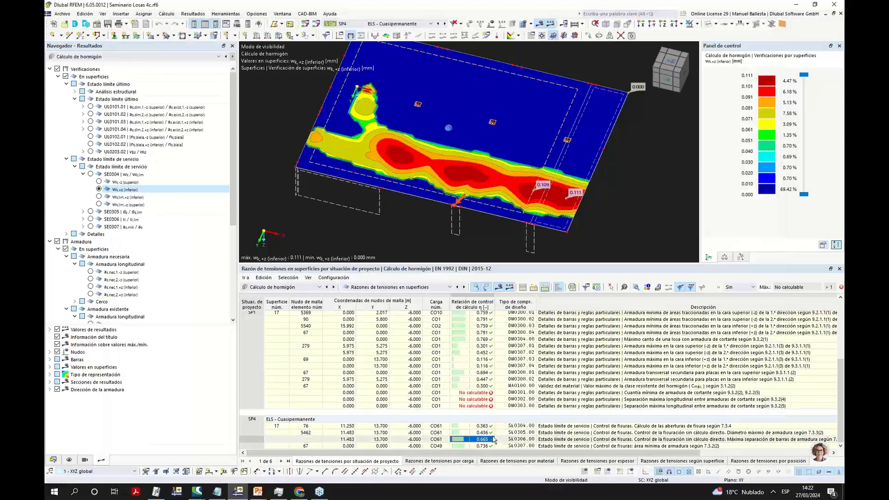
# Open the verification details of crack width check SE0304 for surface 17 and go through its moment, stress and strain formulas.
pyautogui.click(473, 426)
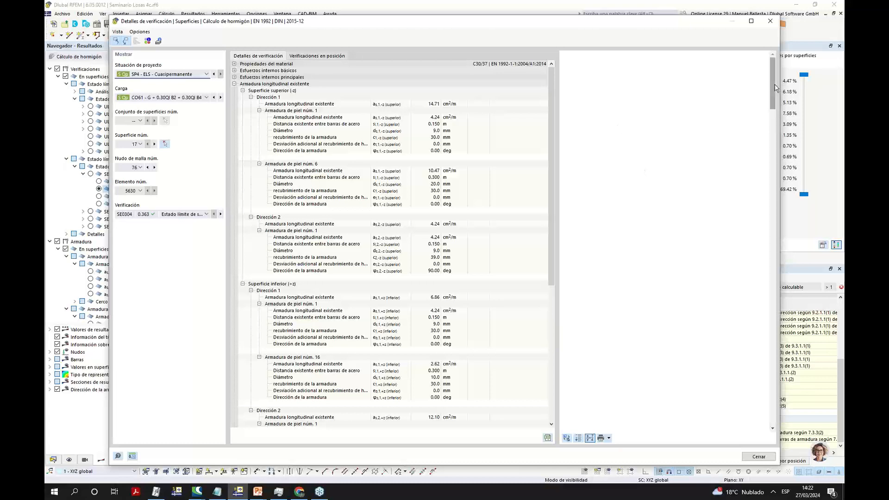
pyautogui.moveTo(716, 27); pyautogui.dragTo(681, 27)
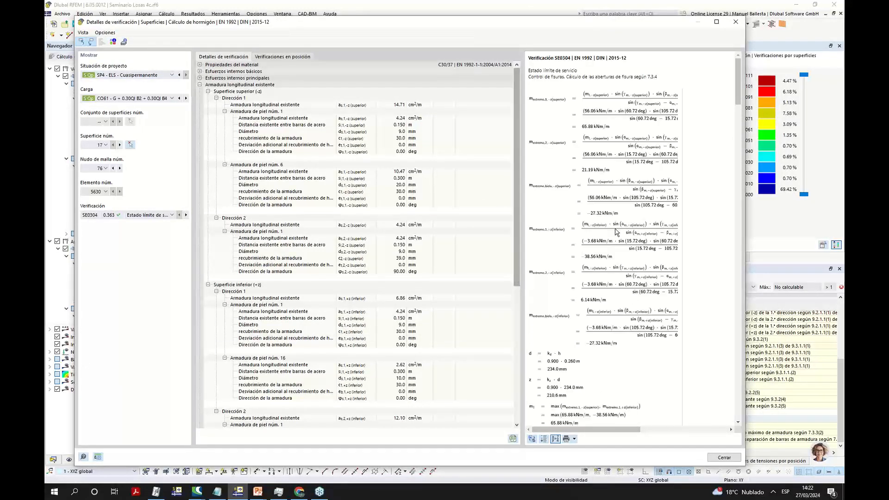
pyautogui.scroll(-6, 616, 259)
pyautogui.scroll(-6, 612, 286)
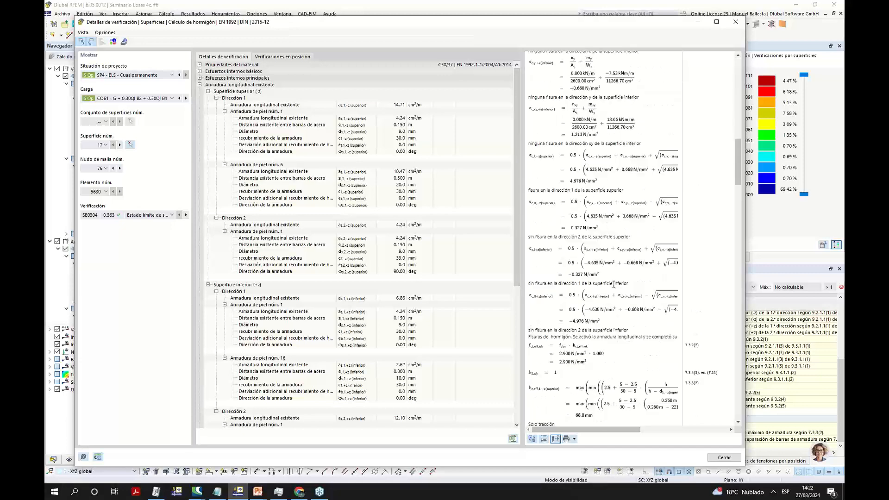
pyautogui.scroll(-6, 621, 283)
pyautogui.scroll(-6, 623, 281)
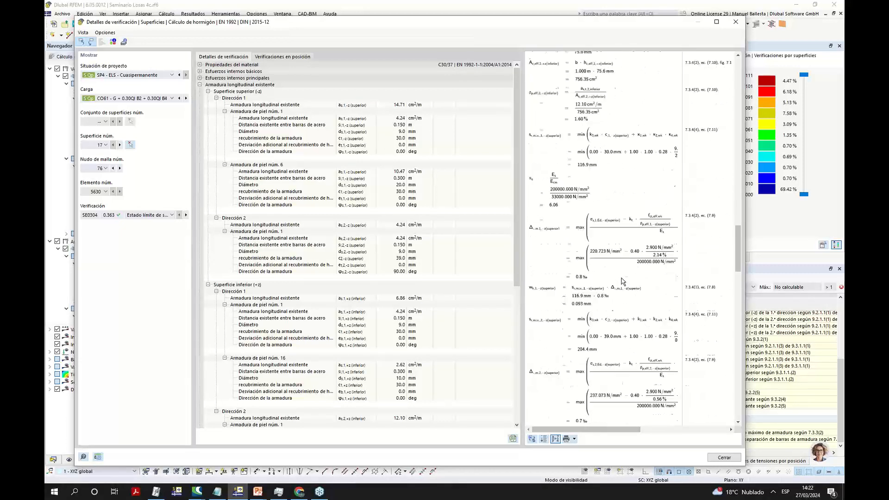
# Widen the verification details window and examine how SE0304 derives the governing crack width, the final ratio and its symbol legend.
pyautogui.moveTo(747, 273); pyautogui.dragTo(829, 274)
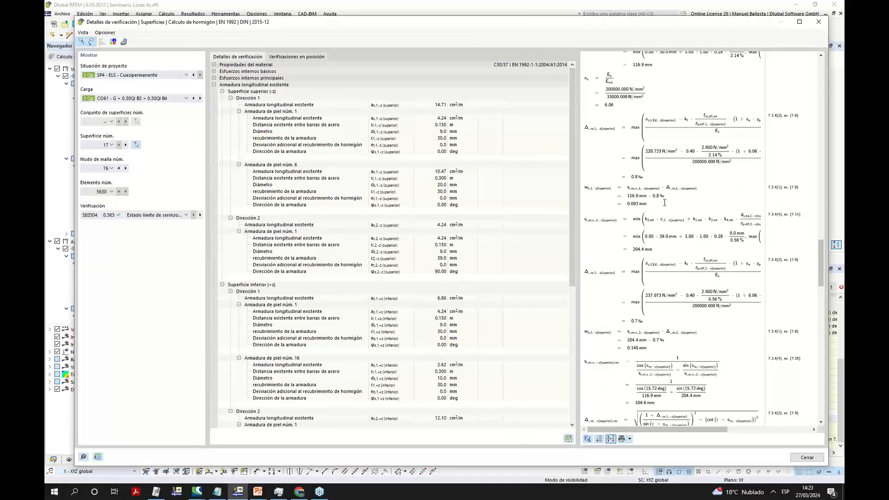
pyautogui.scroll(-2, 639, 197)
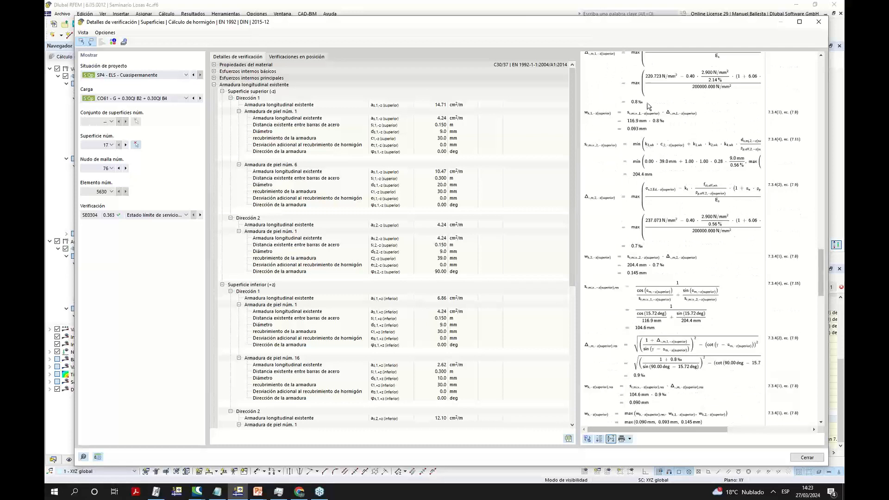
pyautogui.scroll(-4, 655, 261)
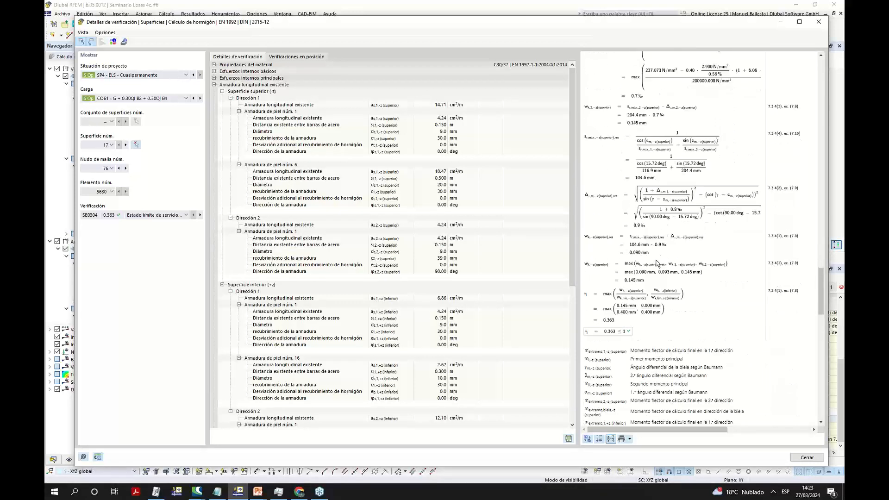
pyautogui.scroll(-2, 623, 271)
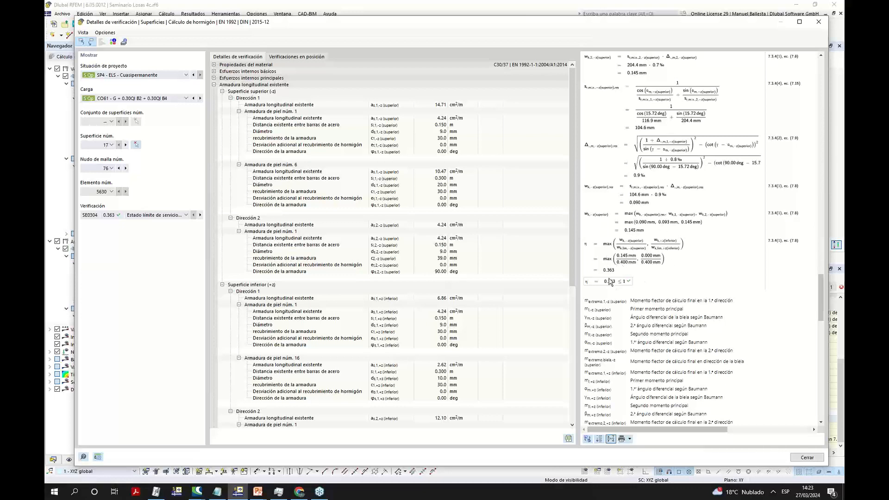
pyautogui.scroll(-8, 660, 291)
pyautogui.scroll(5, 662, 291)
# Switch the verification details to design situation SP1 - ELU (STR/GEO) and show check UL0101.01 for load combination CO1.
pyautogui.click(138, 77)
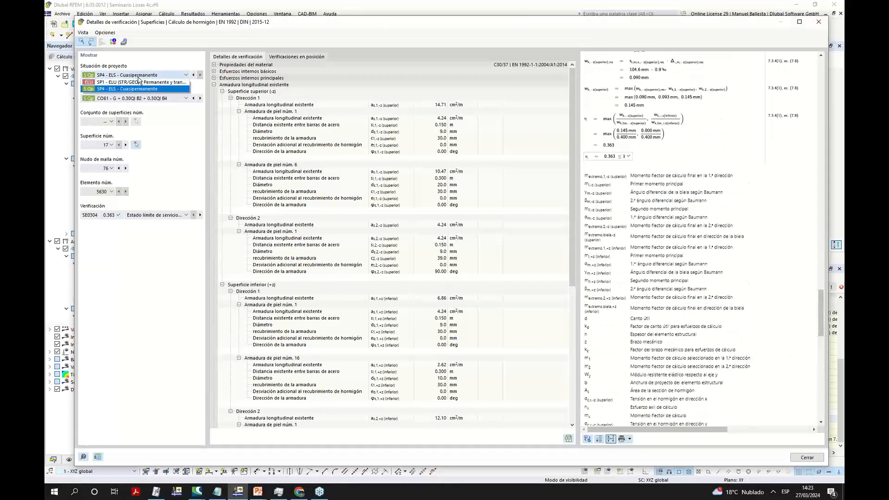
pyautogui.click(141, 87)
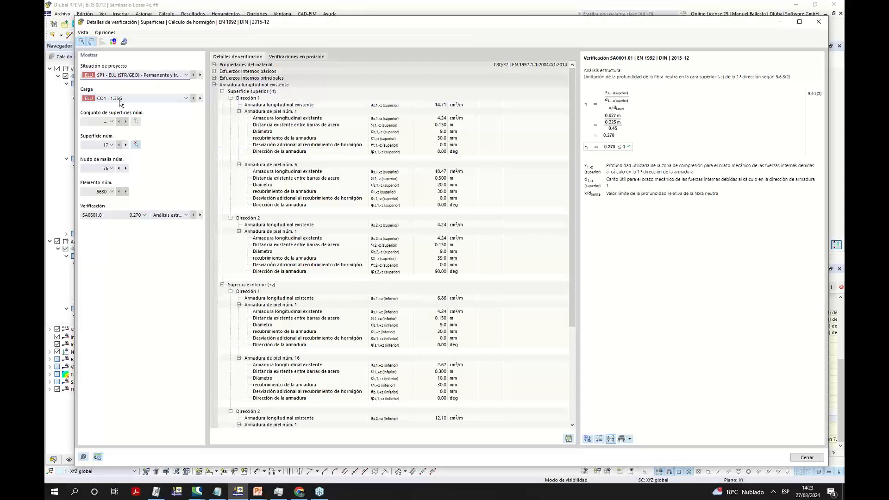
pyautogui.click(167, 216)
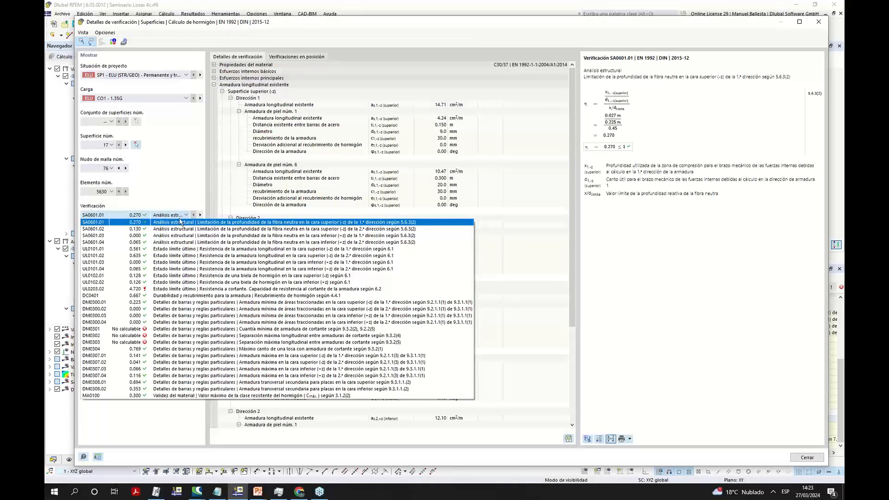
pyautogui.press('Escape')
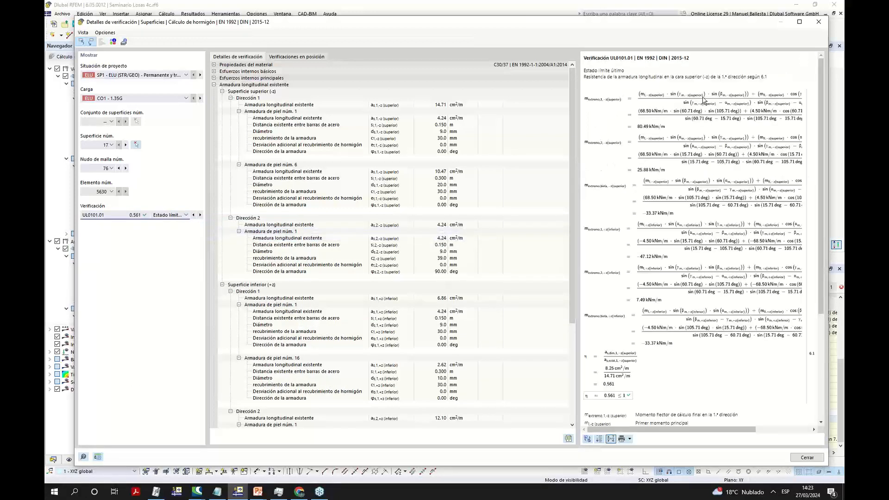
# Examine the moment formulas, final reinforcement ratio and symbol legend of check UL0101.01, and close the verification details.
pyautogui.scroll(-1, 644, 153)
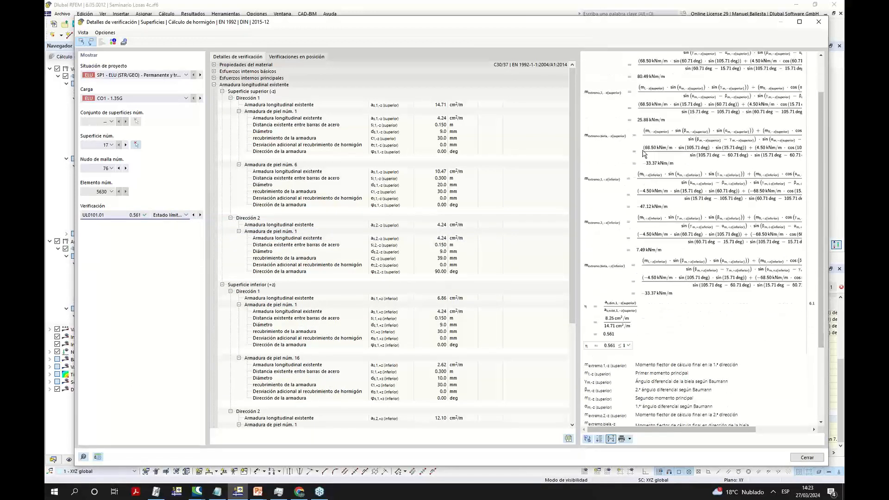
pyautogui.scroll(1, 645, 156)
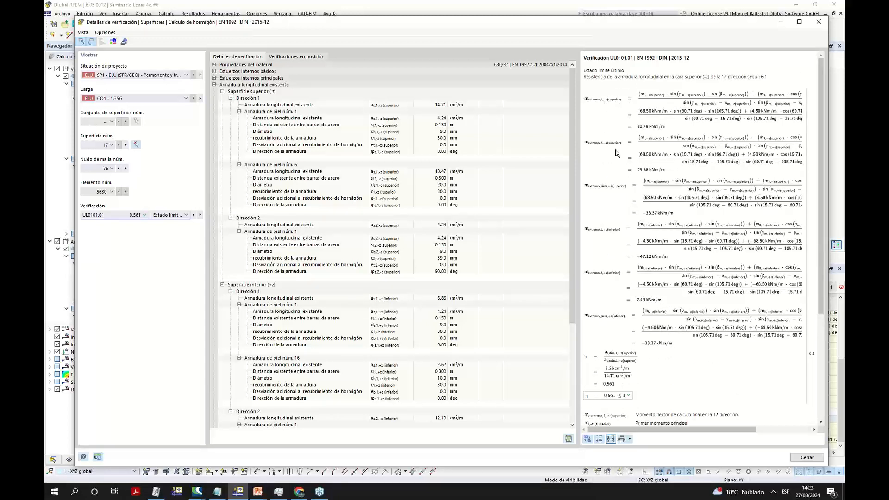
pyautogui.scroll(-3, 604, 157)
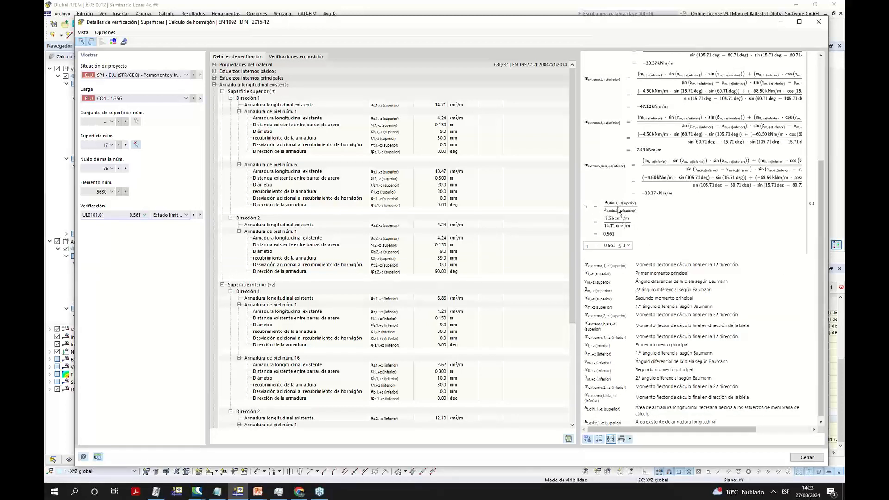
pyautogui.click(806, 458)
# In the deflection settings of surfaces 17 and 18, choose surface type Doblemente apoyado and displacement reference Superficie paralela en el punto de mínima deformación del nudo.
pyautogui.scroll(2, 612, 211)
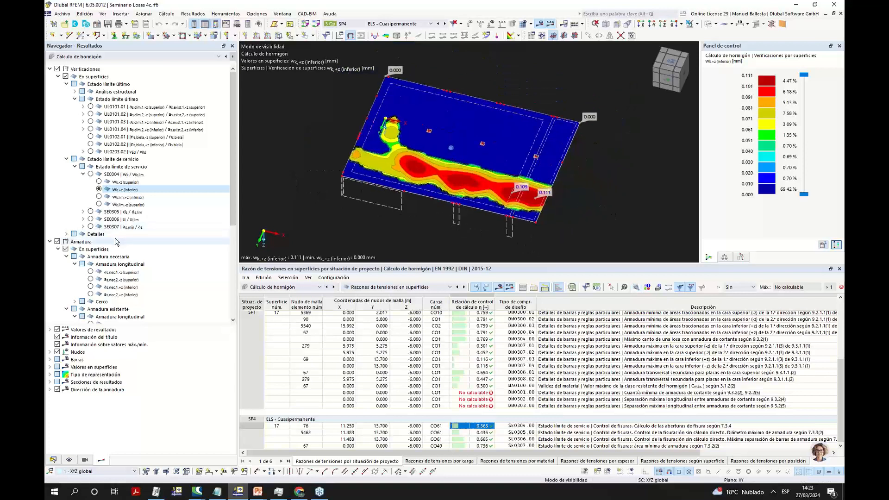
pyautogui.scroll(-3, 199, 227)
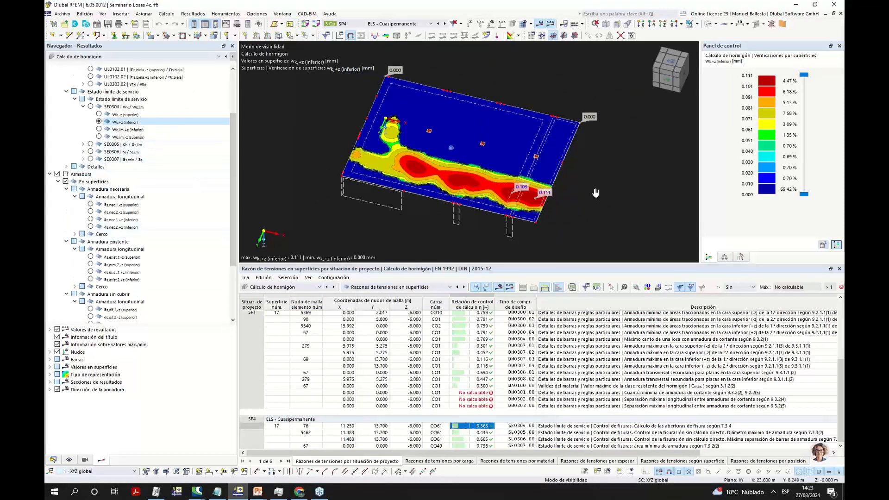
pyautogui.scroll(2, 583, 170)
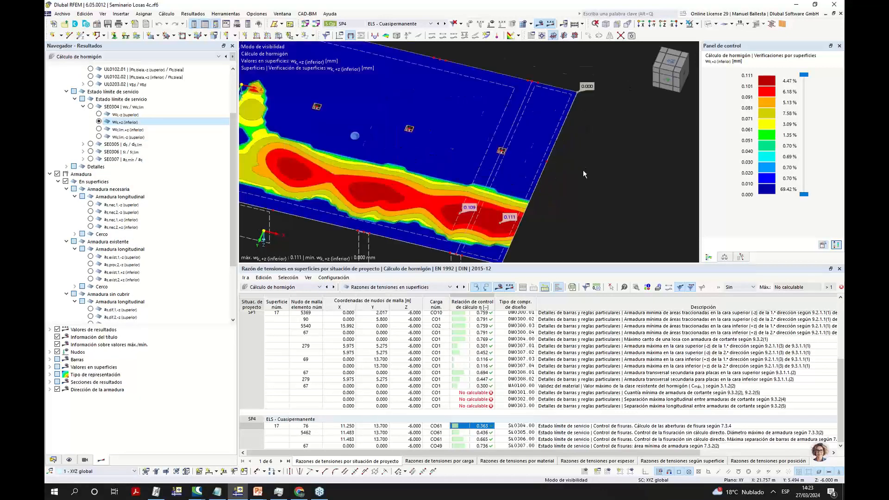
pyautogui.scroll(-2, 582, 170)
pyautogui.keyDown('ctrl'); pyautogui.moveTo(586, 214); pyautogui.dragTo(525, 151, button='middle'); pyautogui.keyUp('ctrl')
pyautogui.scroll(2, 621, 132)
pyautogui.click(671, 70)
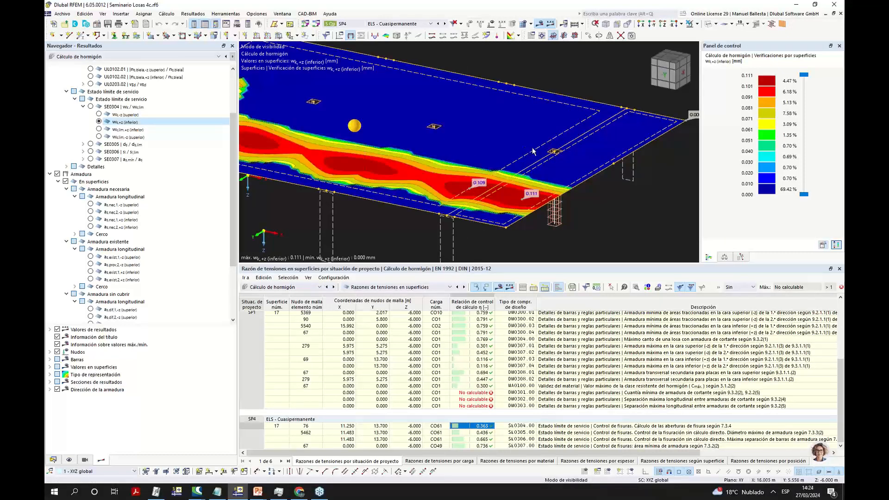
pyautogui.rightClick(534, 150)
pyautogui.moveTo(653, 189)
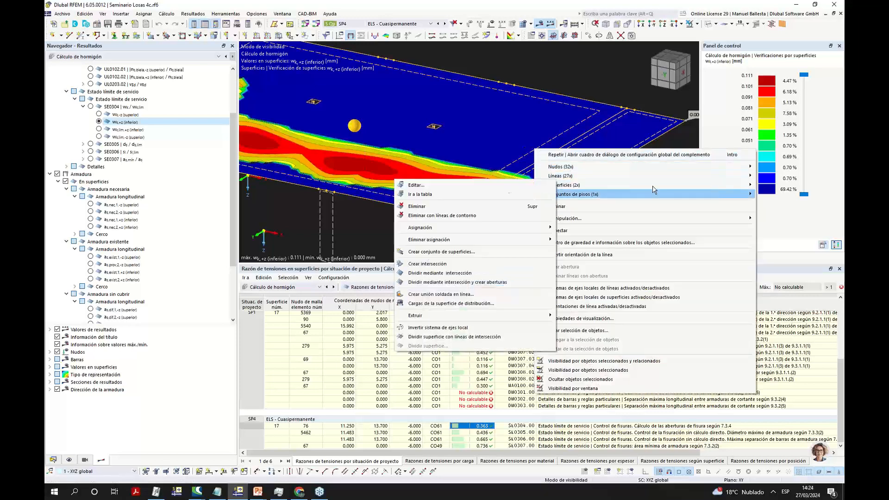
pyautogui.click(416, 185)
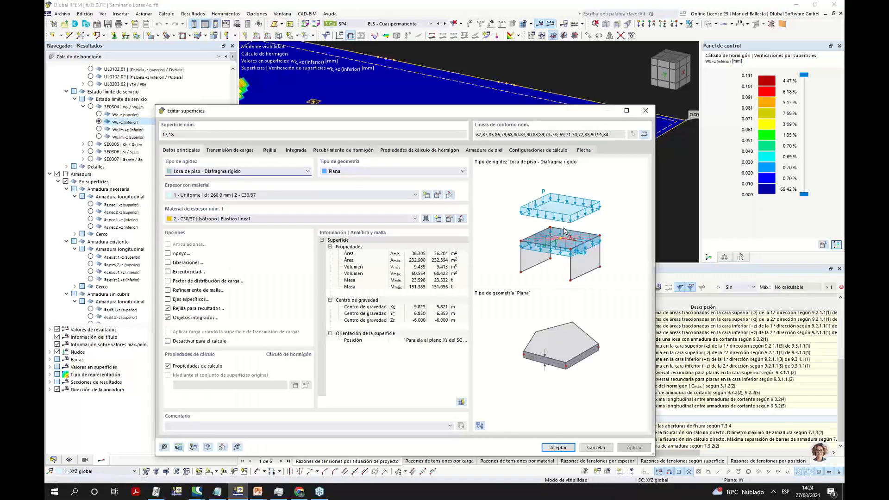
pyautogui.click(585, 151)
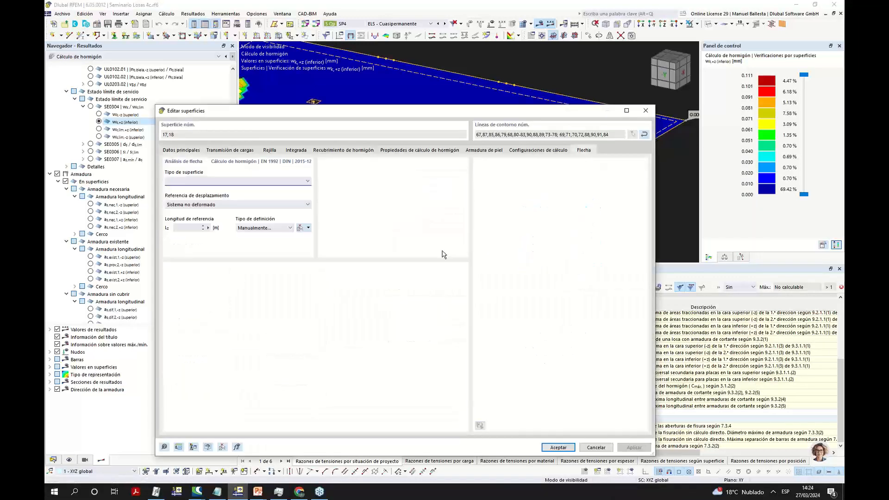
pyautogui.click(277, 181)
pyautogui.click(222, 197)
pyautogui.click(221, 205)
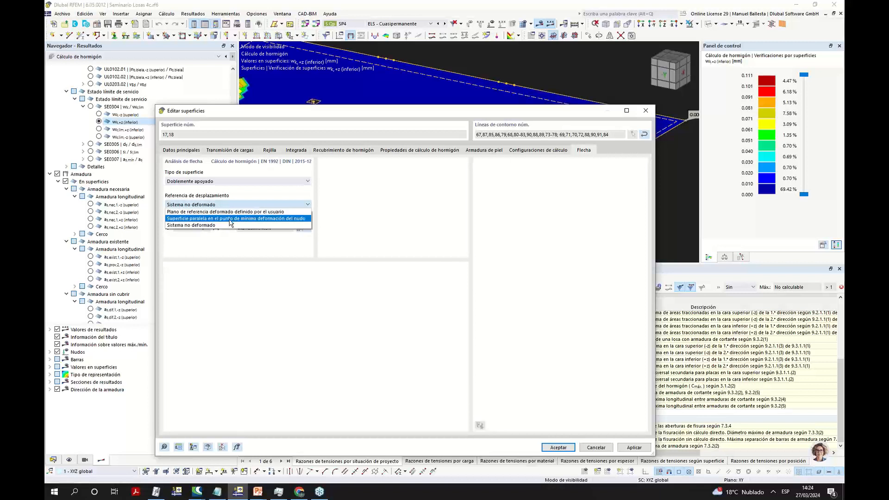
pyautogui.click(205, 219)
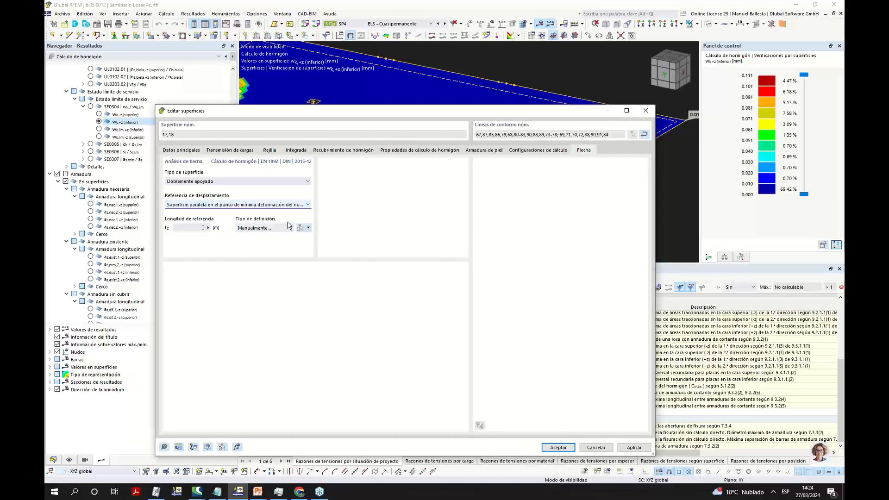
# Take the 8.200 m deflection reference length from two nodes in the model, accept the surface changes and allow the concrete design results to be deleted.
pyautogui.click(308, 228)
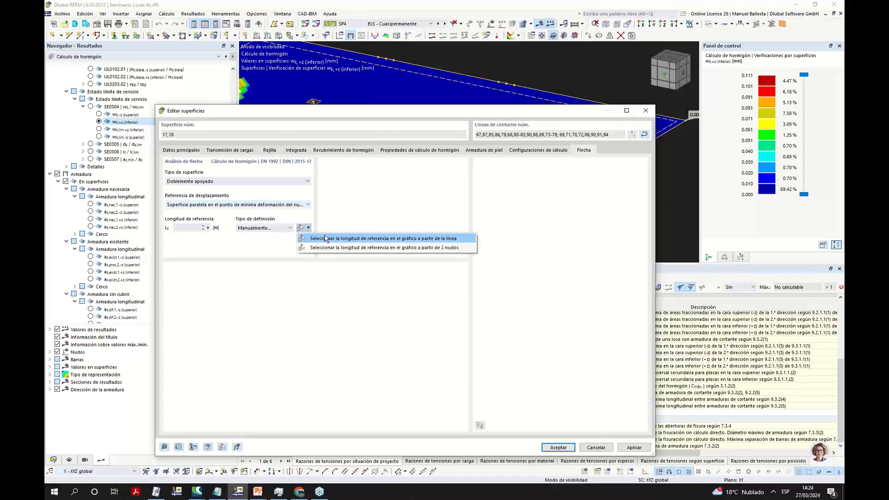
pyautogui.click(335, 248)
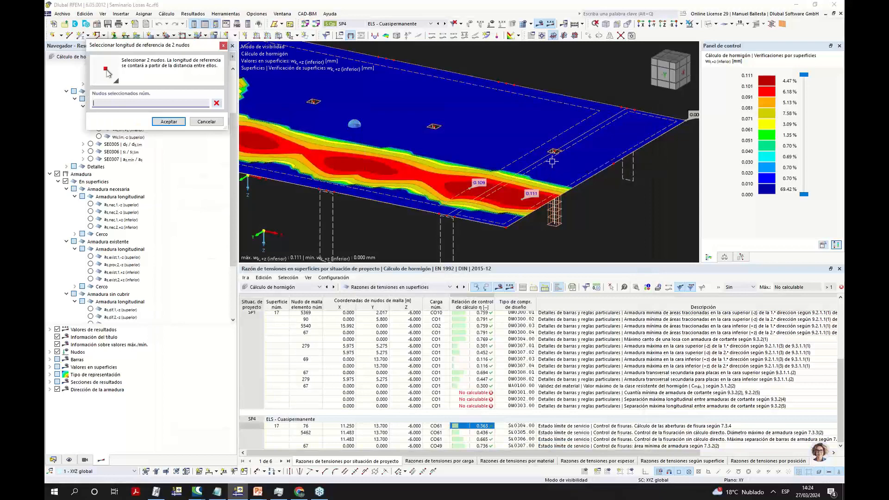
pyautogui.click(448, 218)
pyautogui.click(555, 152)
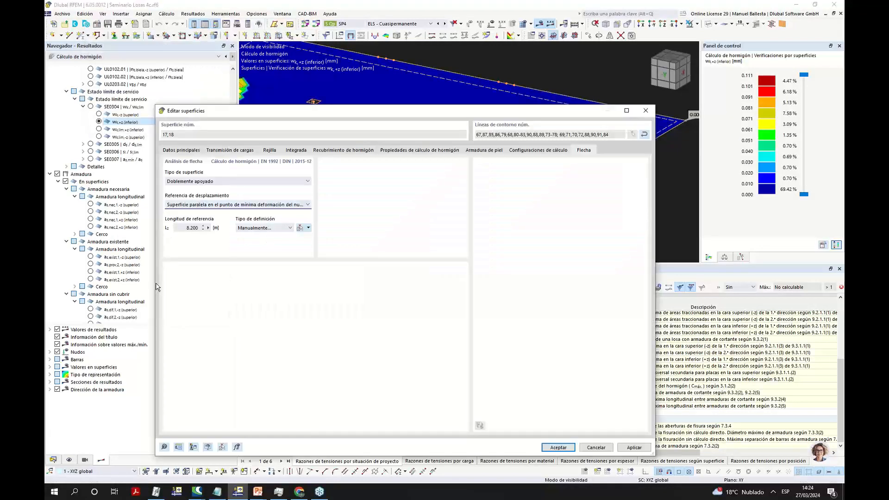
pyautogui.moveTo(500, 110); pyautogui.dragTo(427, 82)
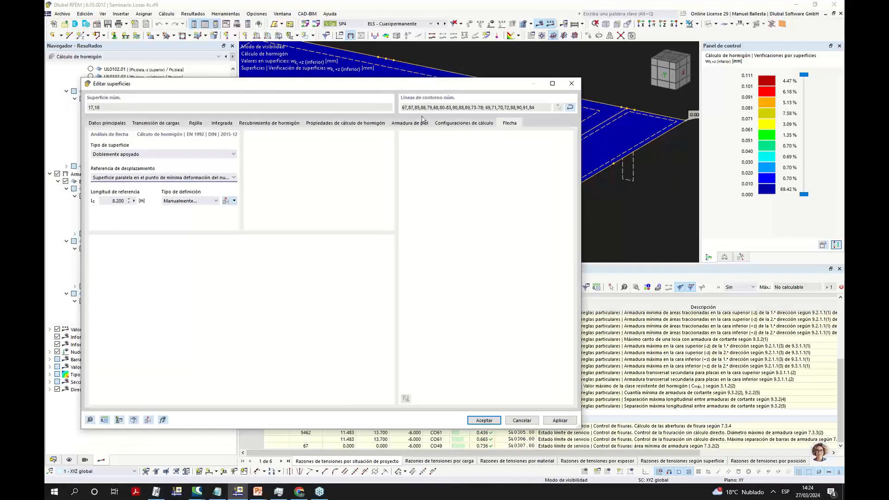
pyautogui.click(485, 421)
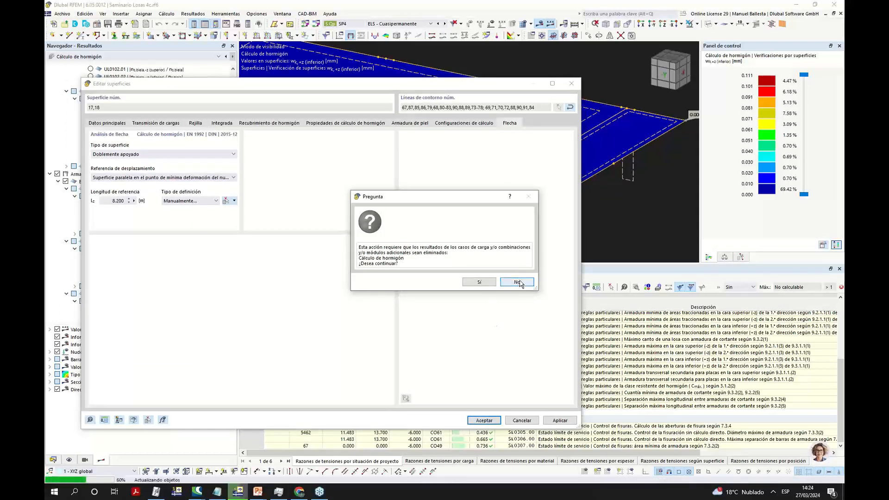
pyautogui.click(479, 283)
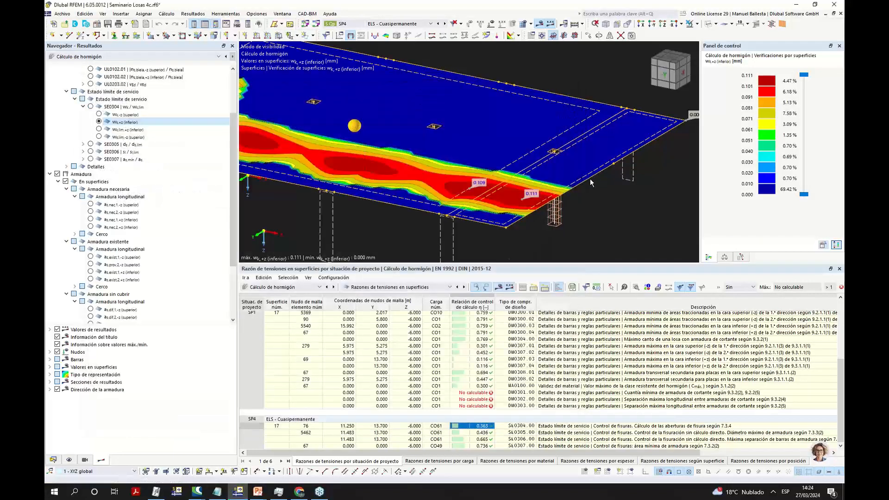
# Open the concrete design's serviceability limit state configuration 1 - Standard for editing.
pyautogui.scroll(-1, 472, 160)
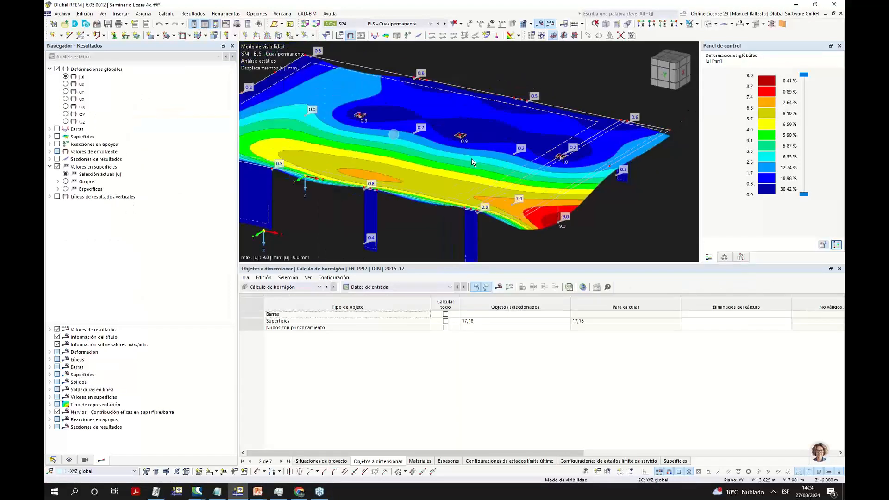
pyautogui.scroll(-2, 472, 158)
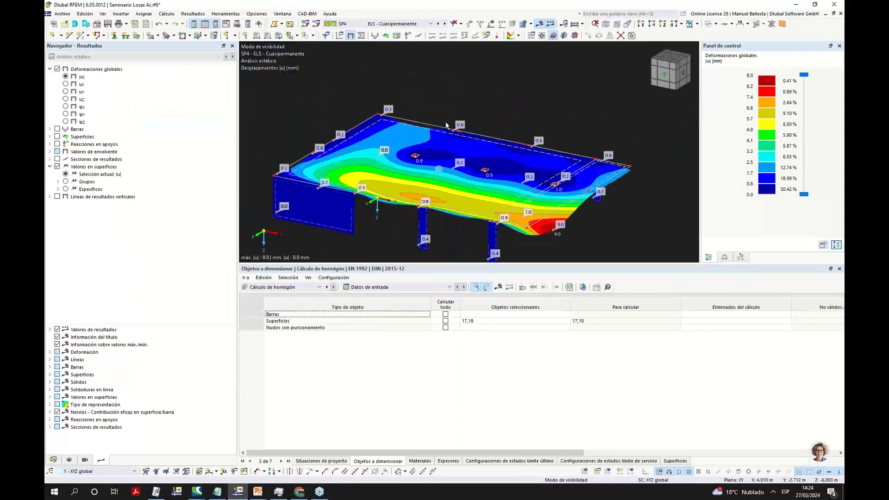
pyautogui.scroll(2, 446, 121)
pyautogui.click(53, 460)
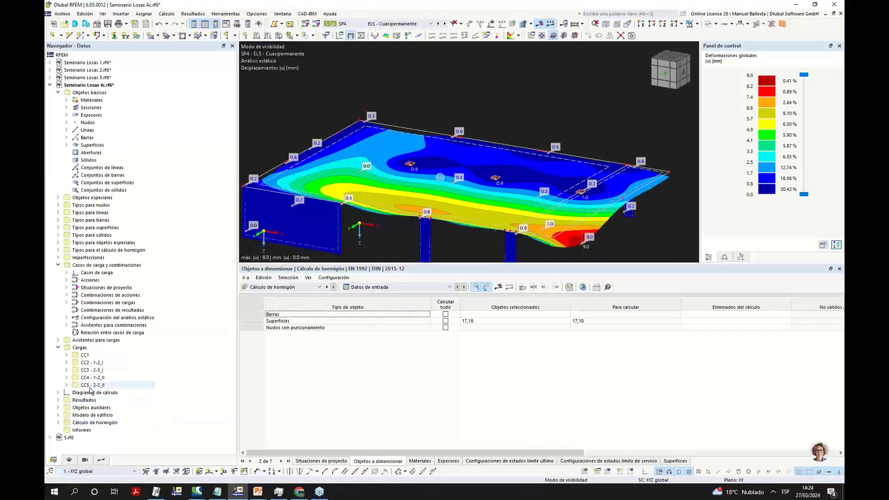
pyautogui.click(58, 422)
pyautogui.scroll(-2, 69, 428)
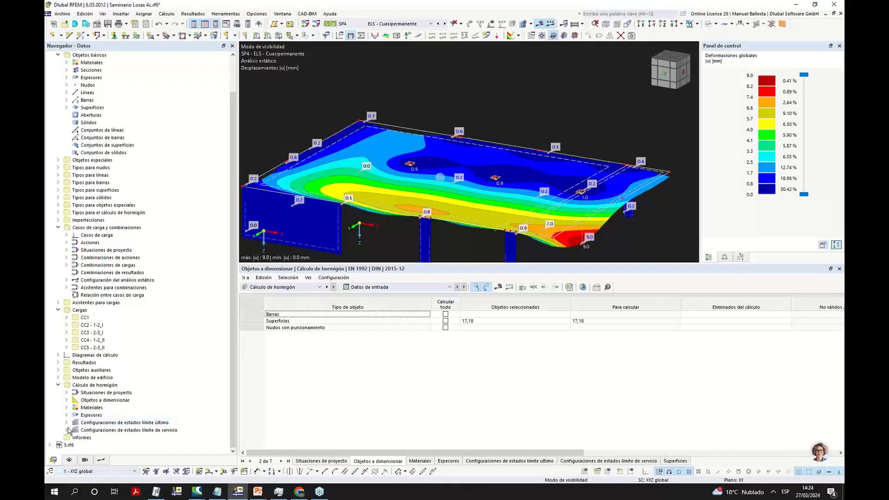
pyautogui.click(66, 430)
pyautogui.click(66, 423)
pyautogui.scroll(-1, 107, 423)
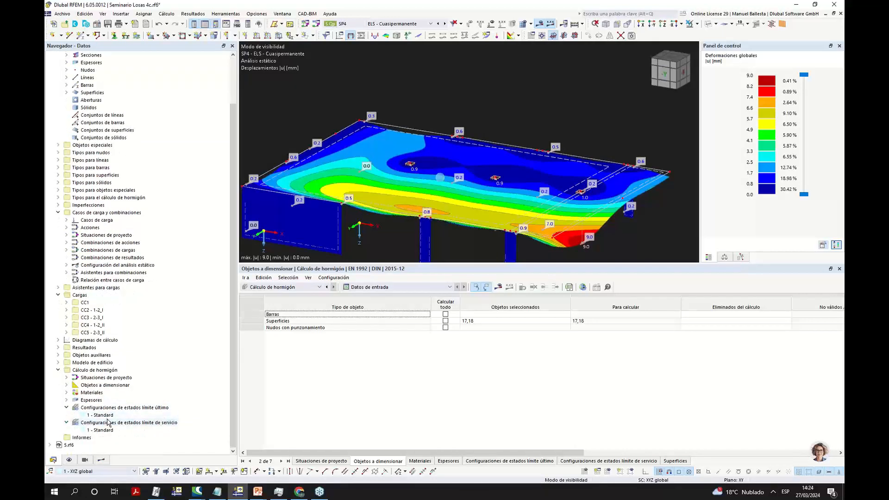
pyautogui.doubleClick(103, 430)
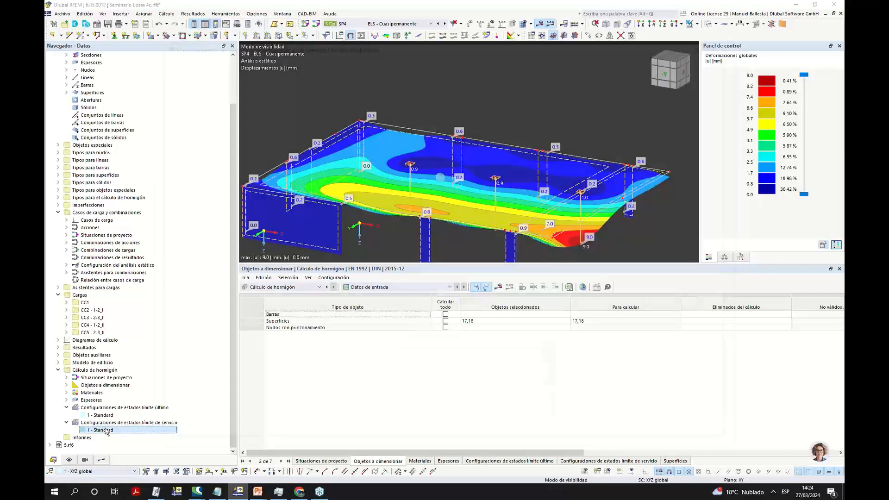
# Enable the deflection limitation (Limitación de flecha) in the Standard serviceability configuration and accept it.
pyautogui.scroll(-3, 392, 371)
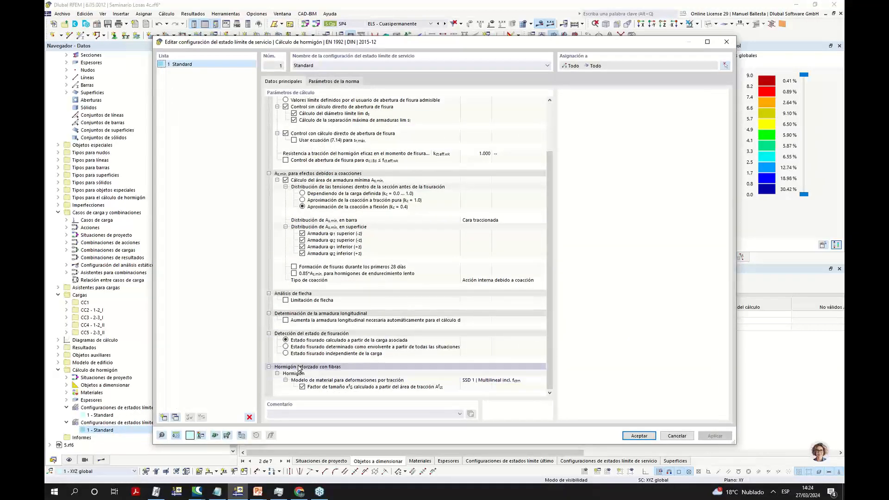
pyautogui.click(286, 301)
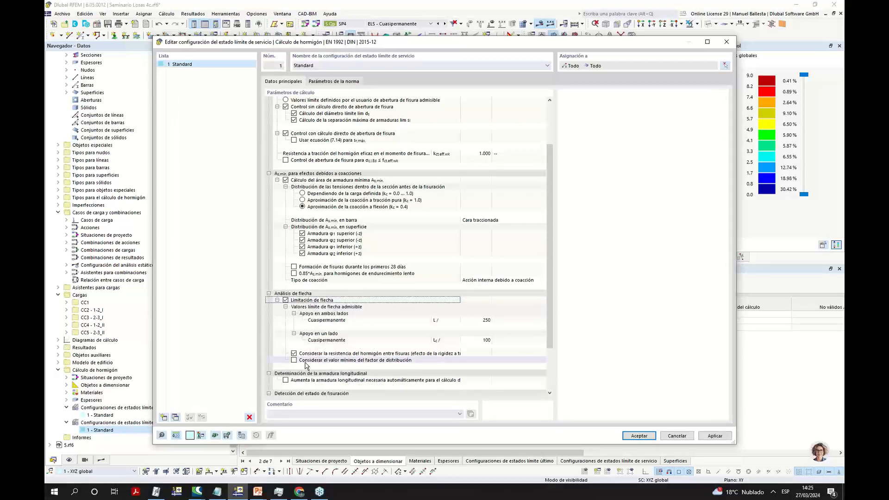
pyautogui.click(293, 382)
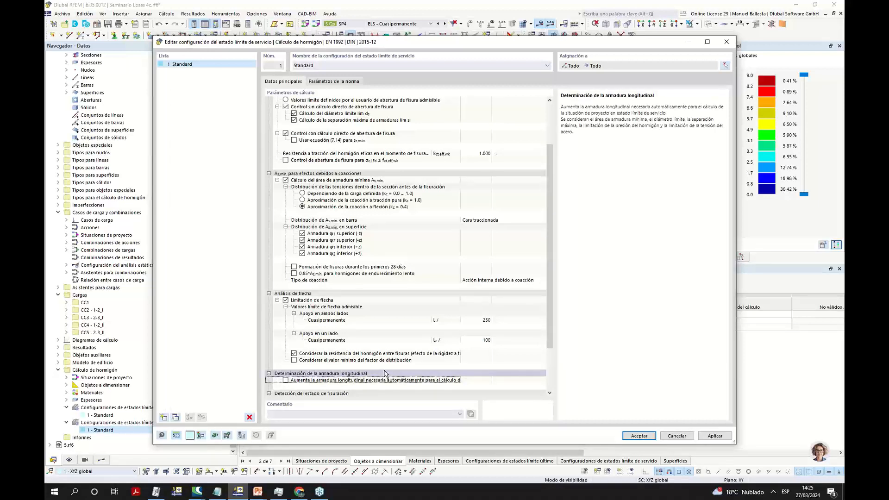
pyautogui.scroll(3, 384, 373)
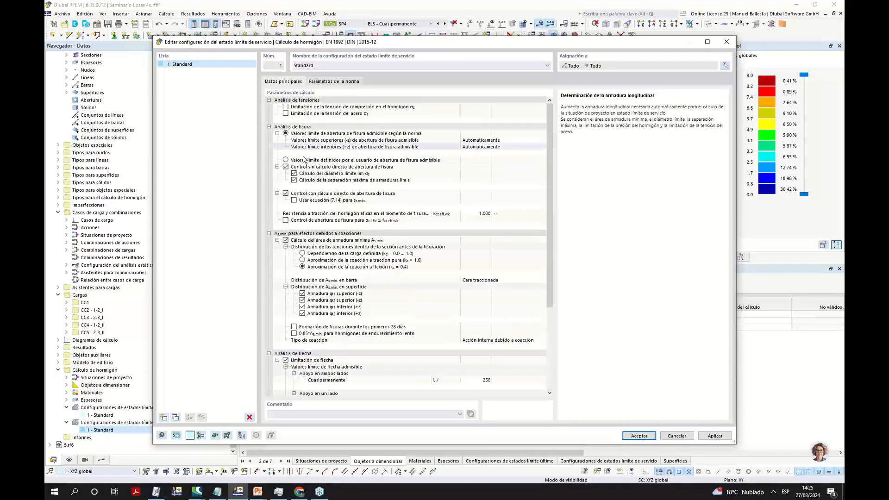
pyautogui.click(639, 436)
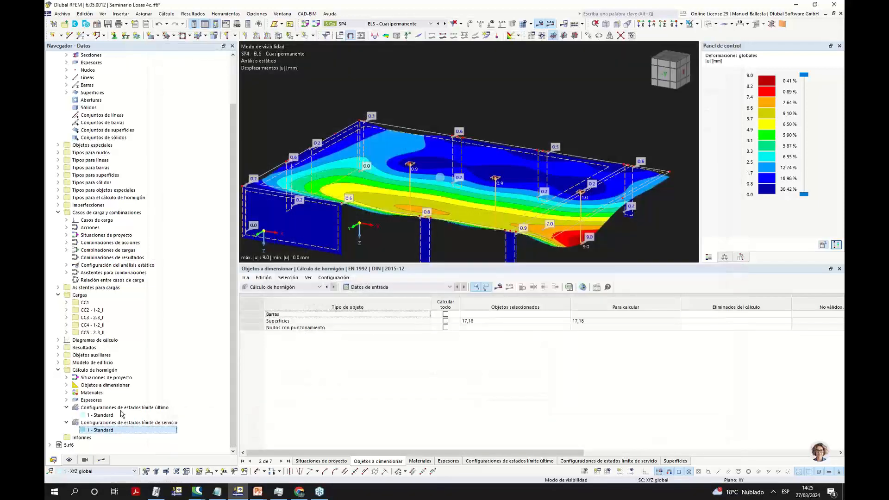
# Open concrete material 2 - C30/37 and examine its time-dependent creep and shrinkage properties, including the available function types.
pyautogui.scroll(-2, 423, 100)
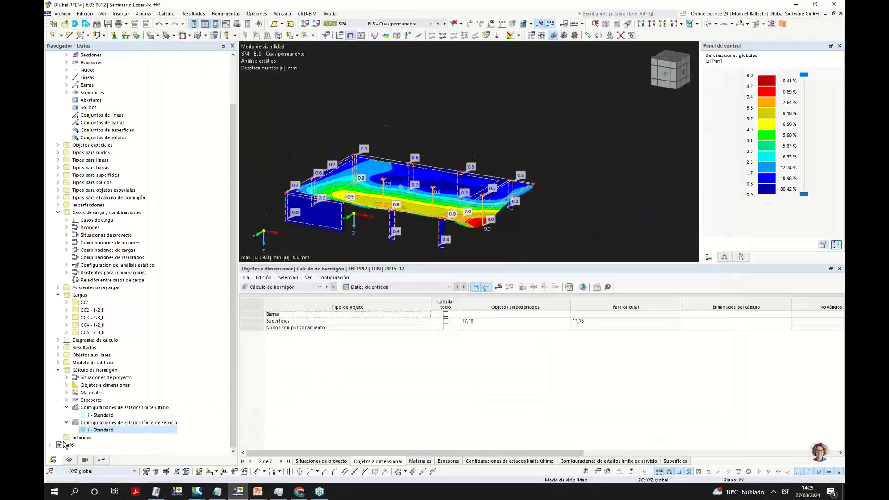
pyautogui.scroll(3, 71, 108)
pyautogui.click(66, 100)
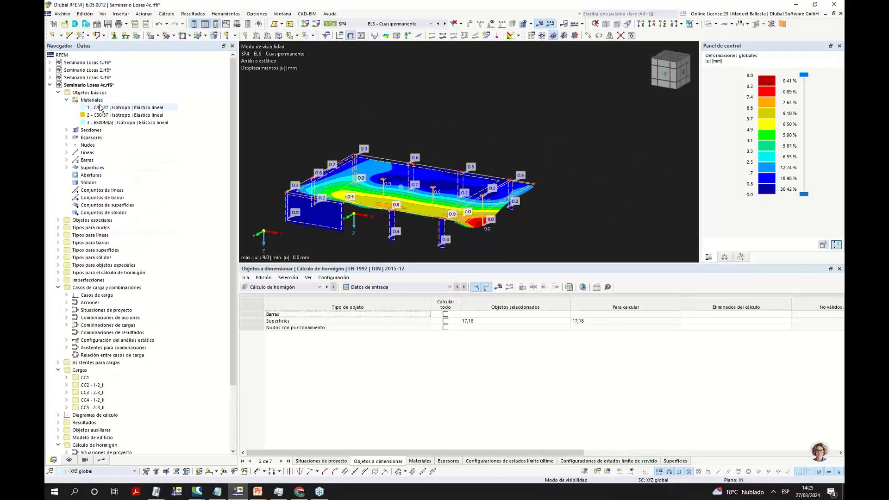
pyautogui.click(108, 116)
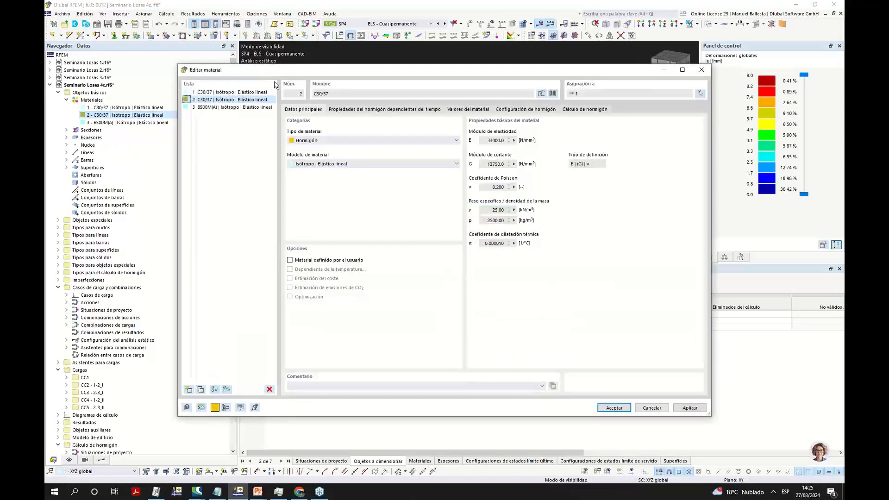
pyautogui.click(362, 110)
pyautogui.moveTo(538, 69); pyautogui.dragTo(507, 57)
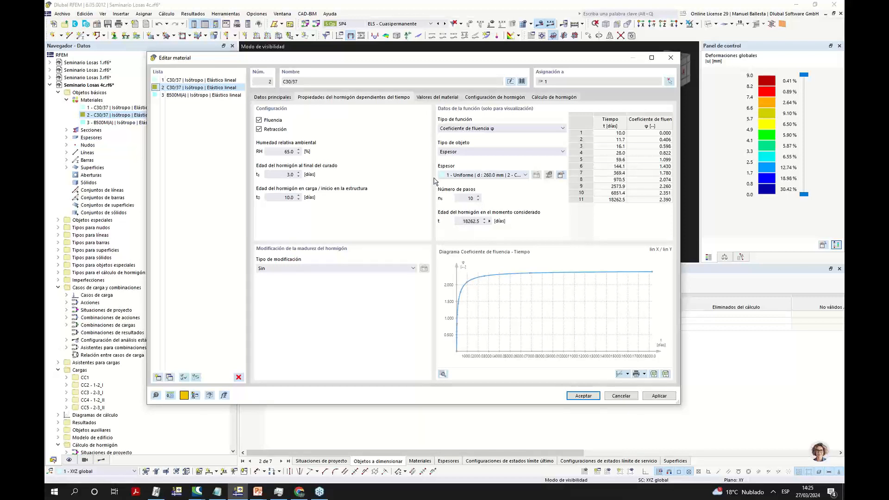
pyautogui.click(559, 128)
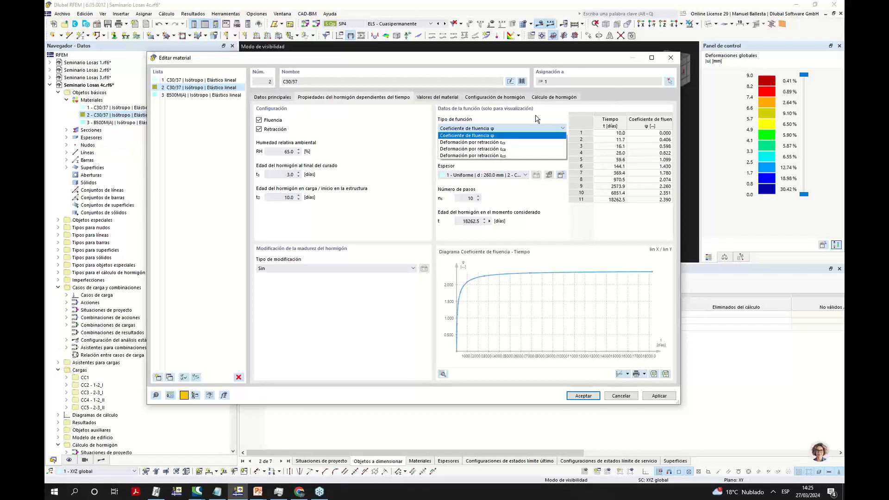
pyautogui.click(540, 119)
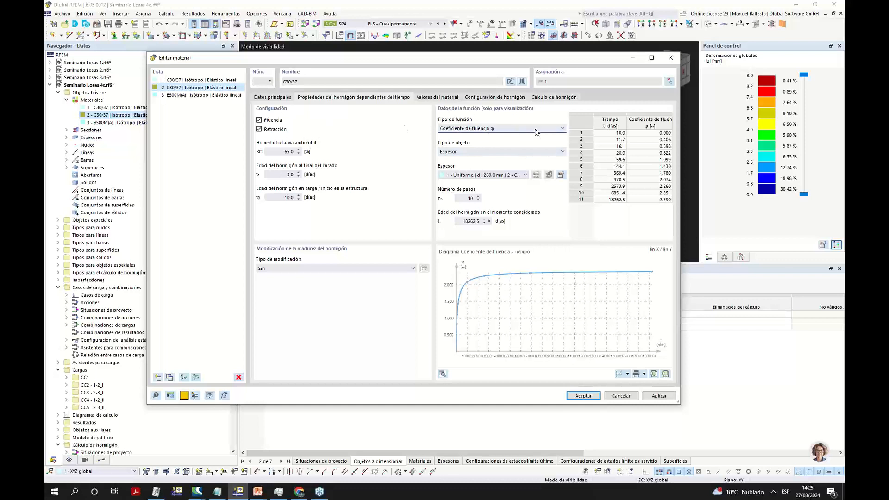
# Set the C30/37 material's concrete age at loading to 28 days, accept it and allow all results to be deleted.
pyautogui.moveTo(535, 270)
pyautogui.doubleClick(280, 196)
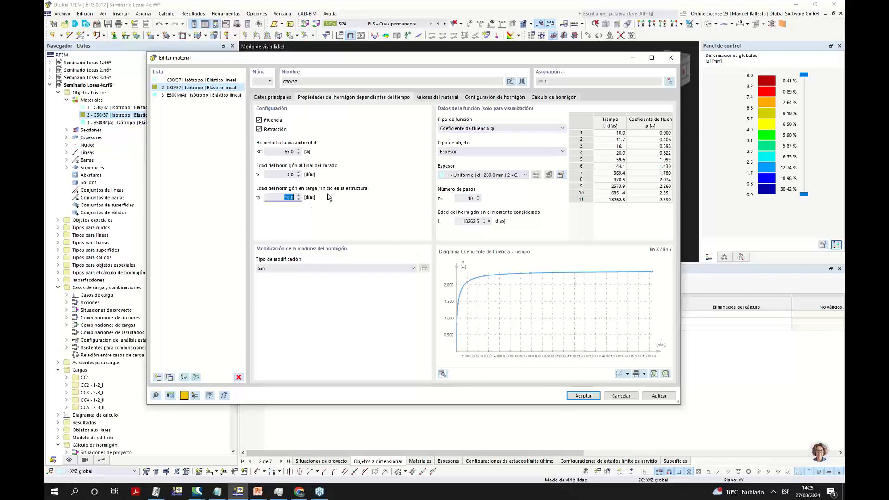
pyautogui.click(280, 175)
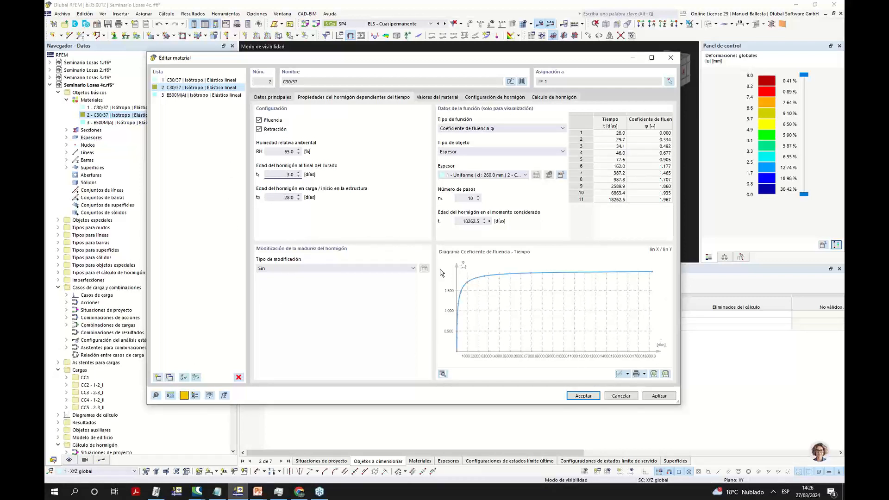
pyautogui.click(467, 224)
pyautogui.click(586, 397)
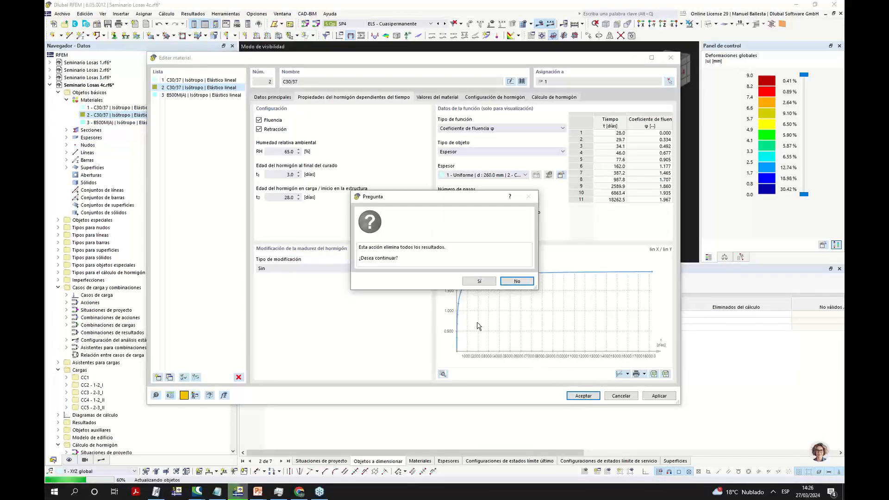
pyautogui.click(483, 281)
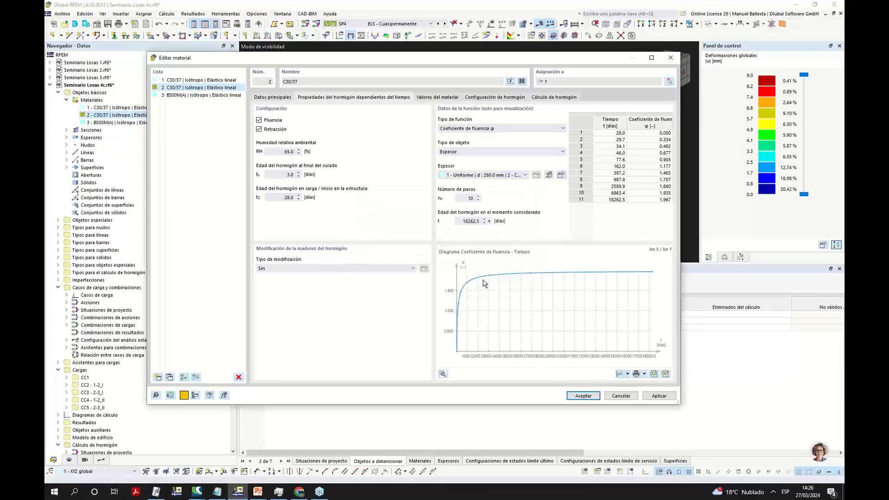
pyautogui.scroll(2, 510, 170)
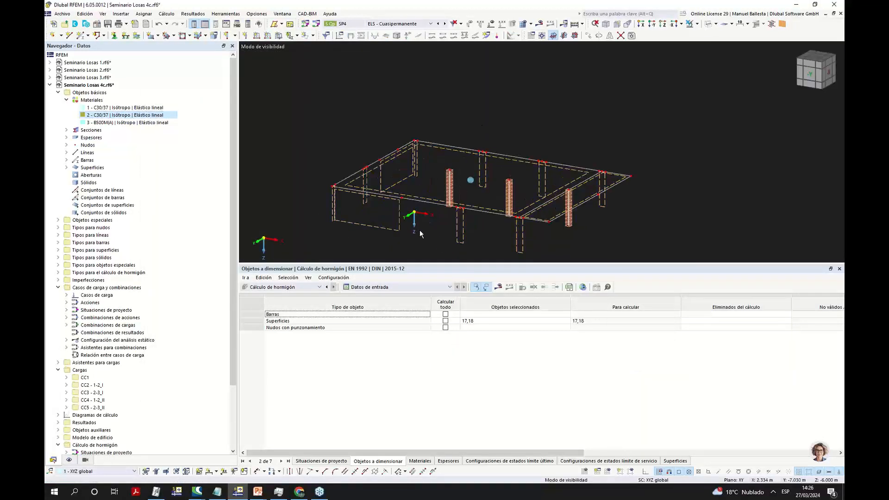
pyautogui.scroll(-4, 89, 435)
pyautogui.click(104, 415)
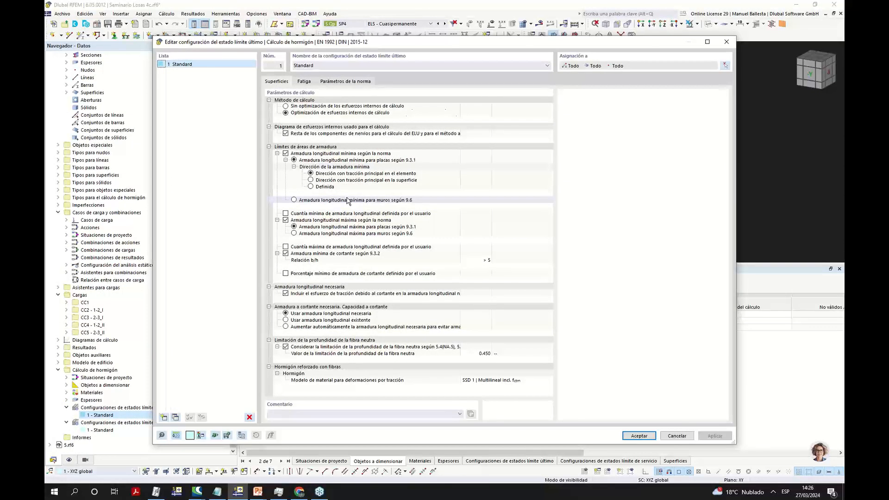
pyautogui.click(685, 437)
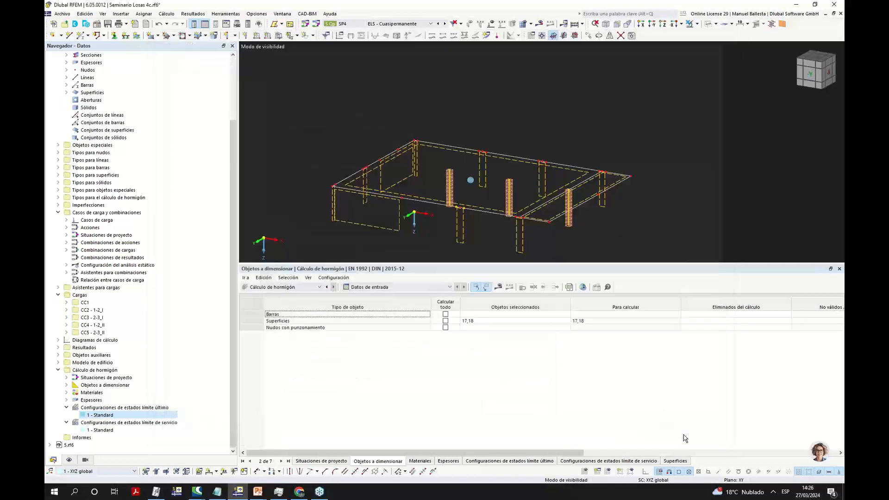
# Assign nodes 71-73 at the three interior column heads as punching nodes to design in the concrete design.
pyautogui.click(509, 328)
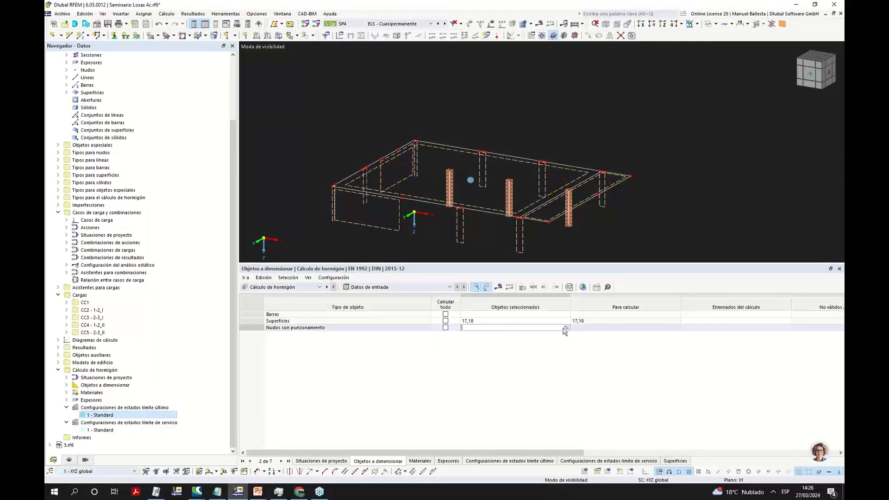
pyautogui.click(566, 327)
pyautogui.click(450, 168)
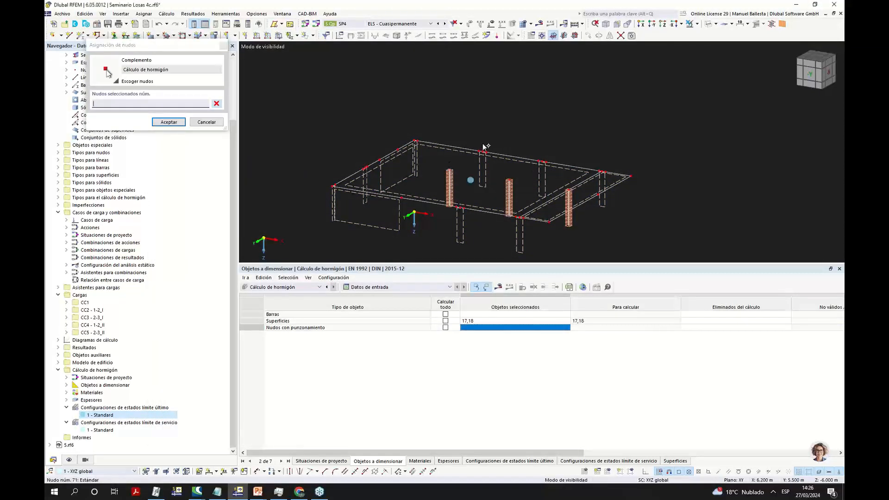
pyautogui.click(509, 180)
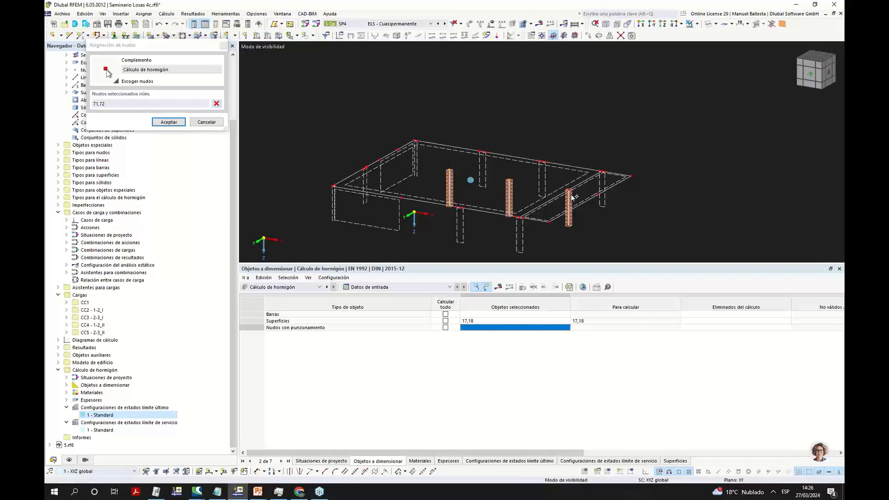
pyautogui.click(163, 122)
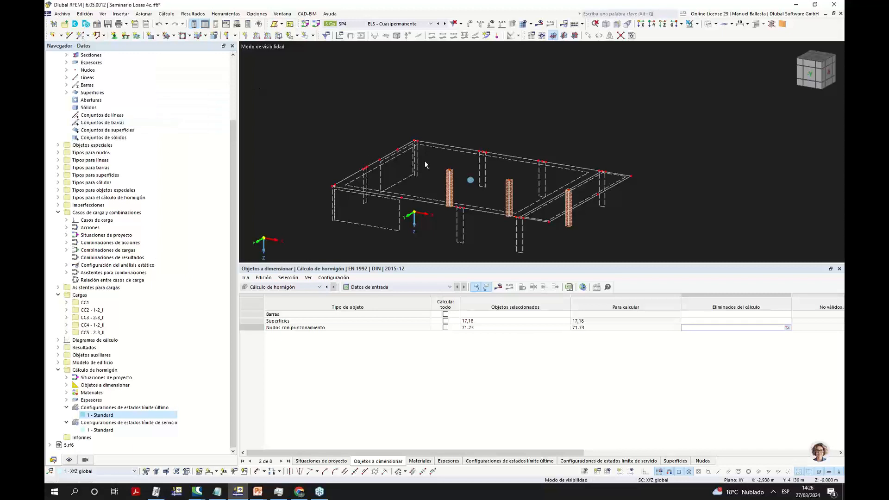
# Examine the properties of column-head nodes 71, 72 and 73, including their punching design setting, without changing them.
pyautogui.scroll(5, 451, 172)
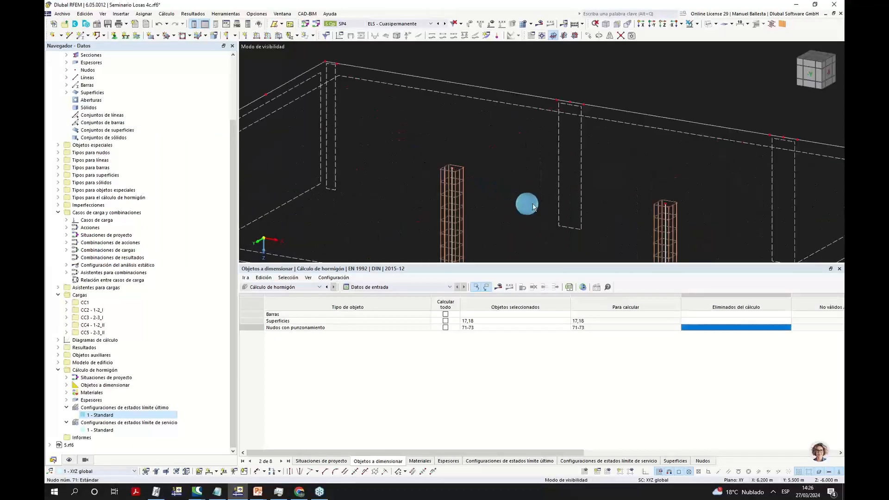
pyautogui.doubleClick(453, 171)
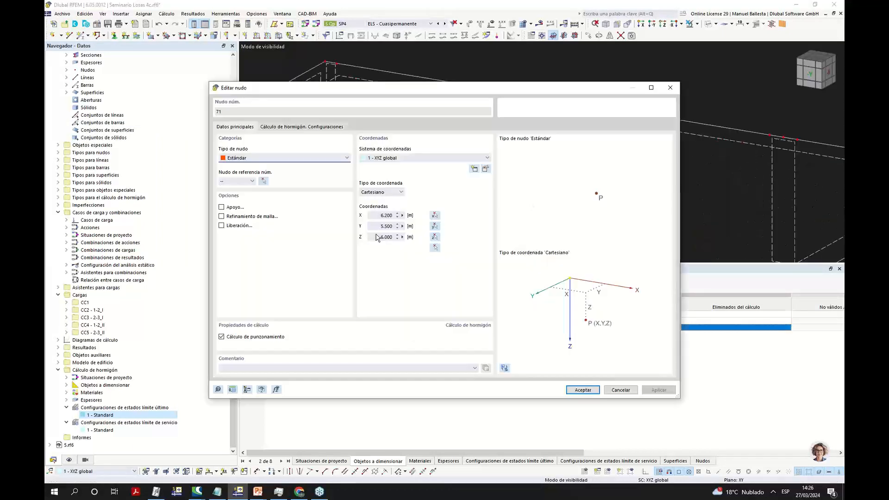
pyautogui.click(621, 390)
pyautogui.moveTo(656, 187); pyautogui.dragTo(555, 164, button='middle')
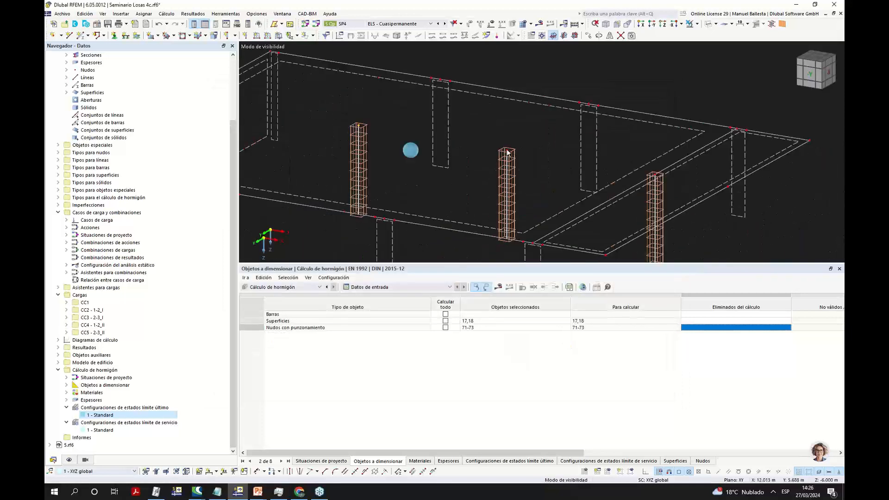
pyautogui.doubleClick(507, 150)
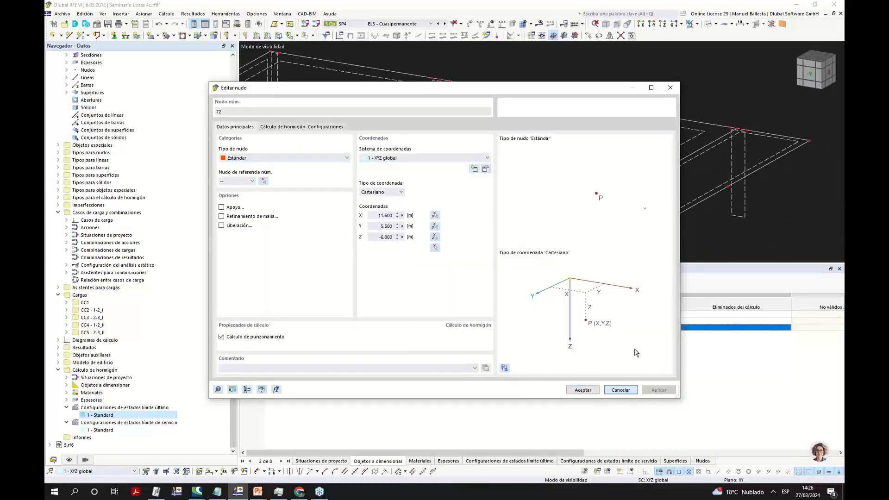
pyautogui.click(621, 390)
pyautogui.doubleClick(656, 176)
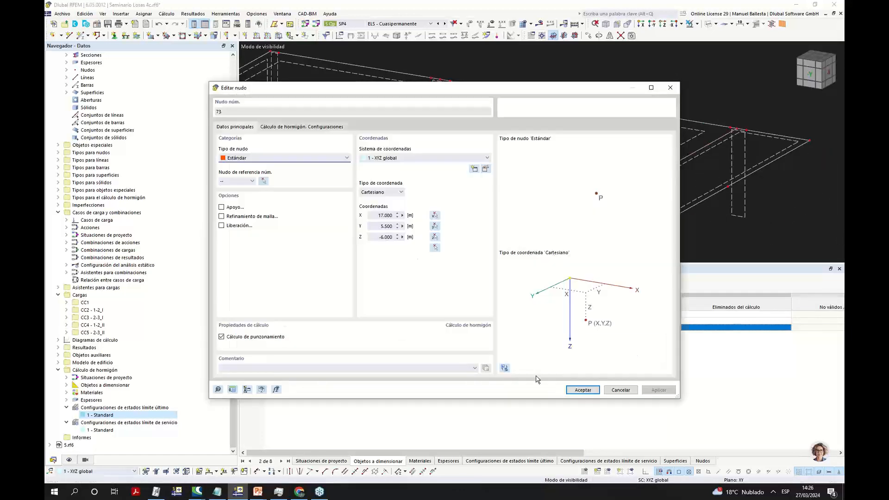
pyautogui.click(617, 390)
# Open the ultimate limit state configuration 1 - Standard, review its punching (Punzonamiento) parameters and accept it.
pyautogui.rightClick(128, 417)
pyautogui.click(153, 301)
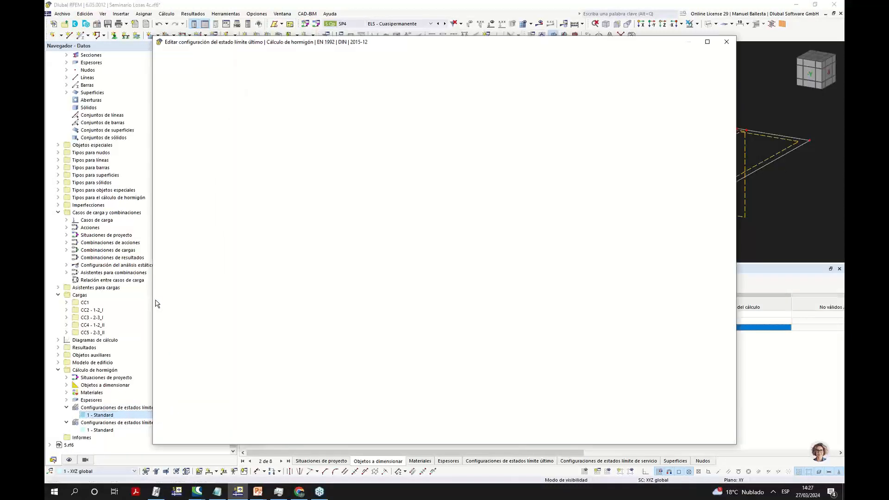
pyautogui.click(311, 81)
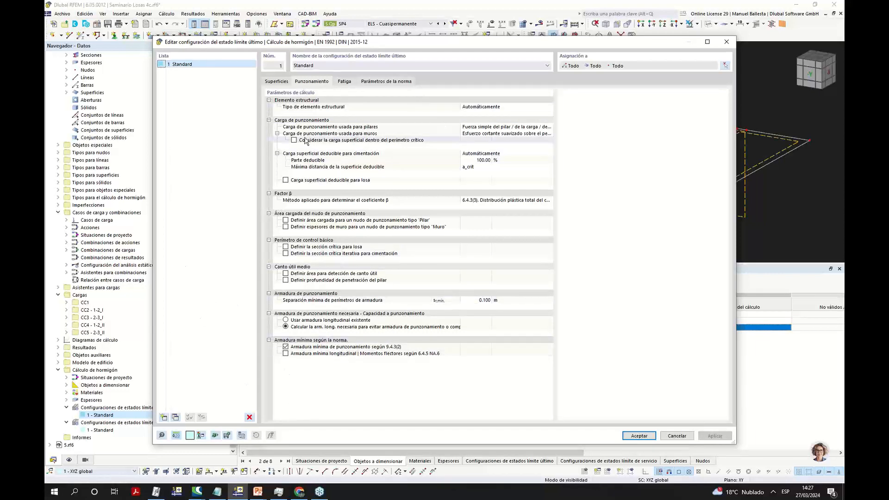
pyautogui.click(636, 436)
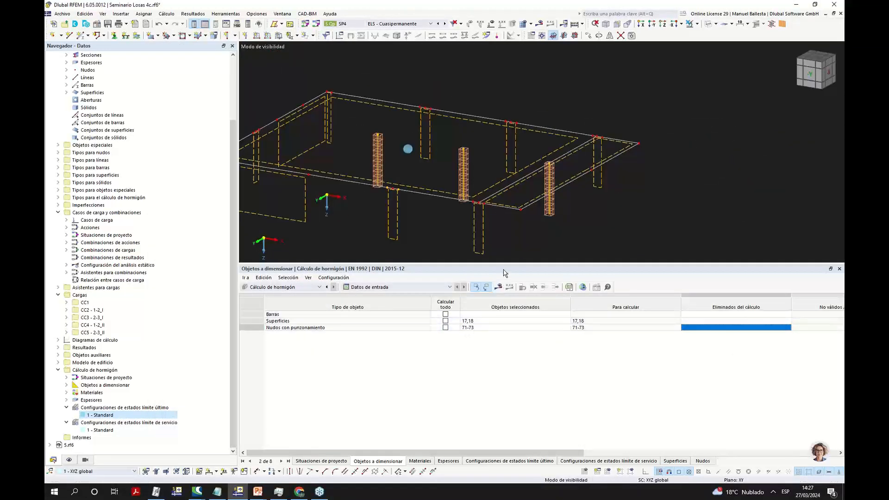
# Switch to the open model 5.rf6.
pyautogui.moveTo(506, 267); pyautogui.dragTo(508, 261)
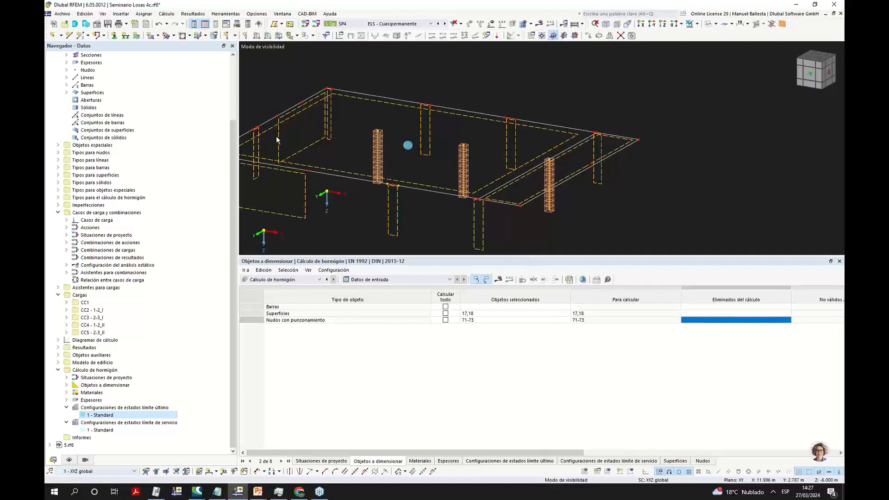
pyautogui.moveTo(523, 158); pyautogui.dragTo(564, 152, button='middle')
pyautogui.moveTo(432, 204); pyautogui.dragTo(450, 212, button='middle')
pyautogui.scroll(2, 450, 217)
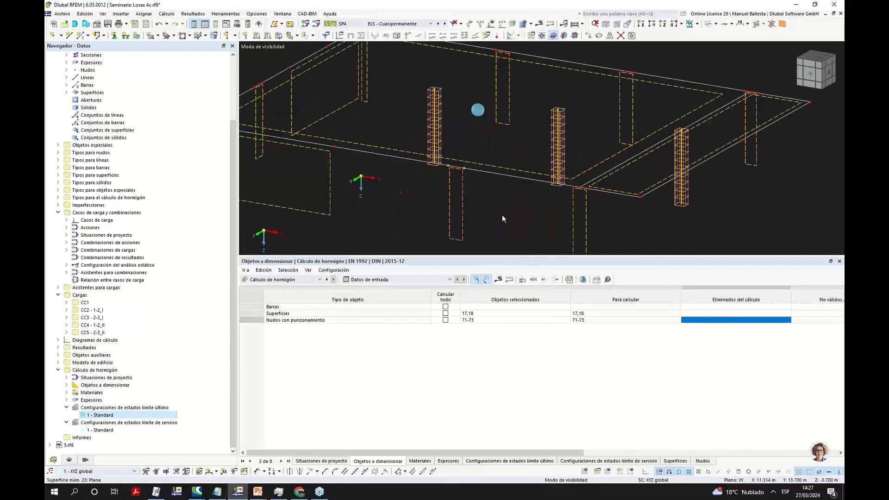
pyautogui.moveTo(503, 217); pyautogui.dragTo(521, 227, button='middle')
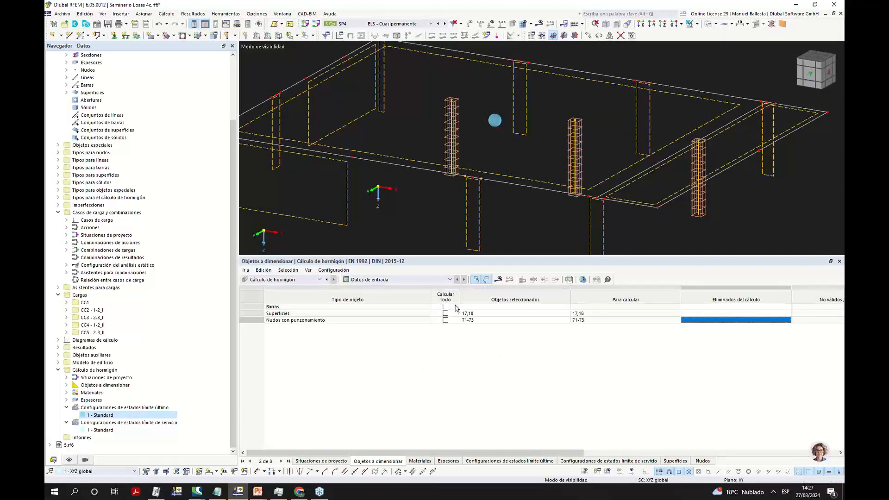
pyautogui.click(282, 14)
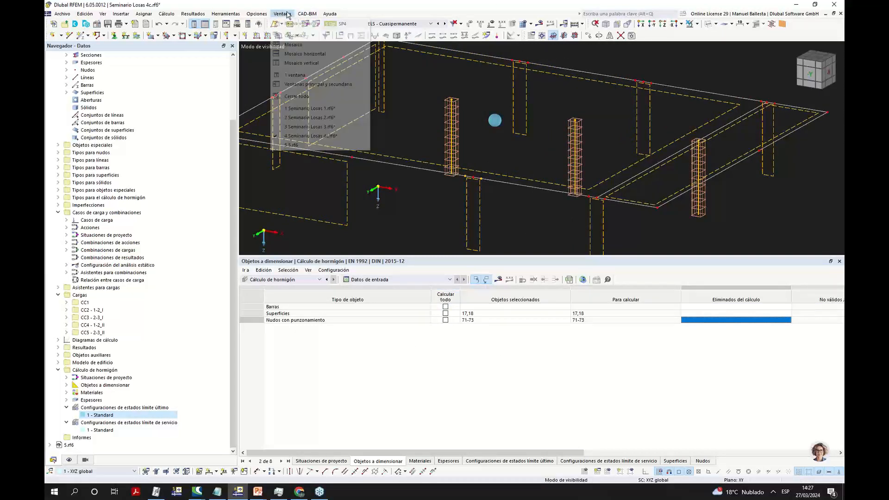
pyautogui.click(314, 146)
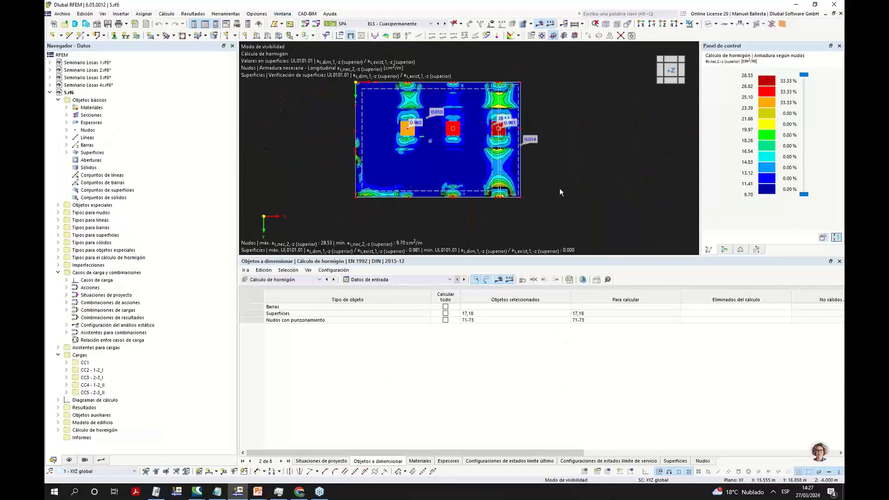
# Display the surface deflection uz of serviceability check SE0400 in the concrete design results and examine it in 3D.
pyautogui.scroll(4, 517, 165)
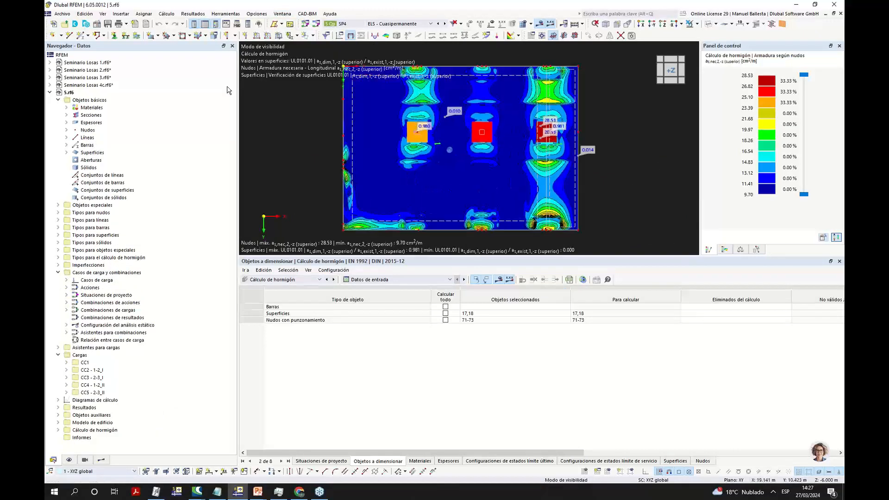
pyautogui.click(101, 460)
pyautogui.scroll(-3, 129, 167)
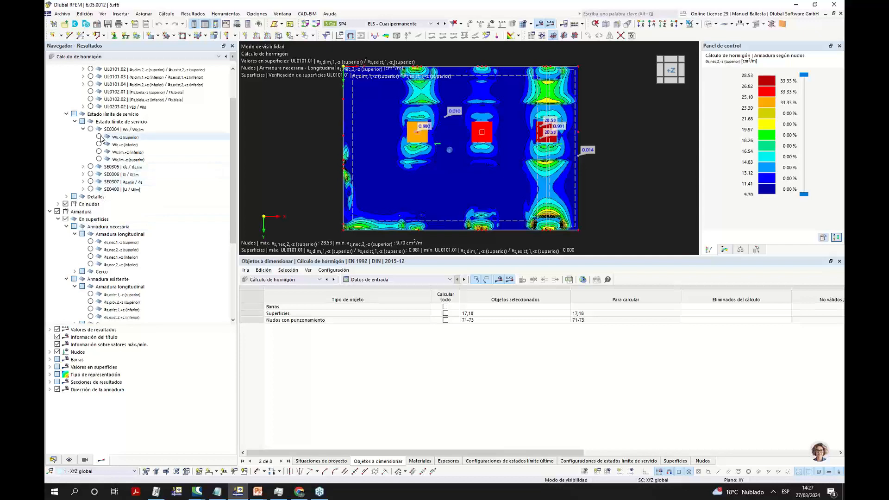
pyautogui.click(84, 189)
pyautogui.click(90, 190)
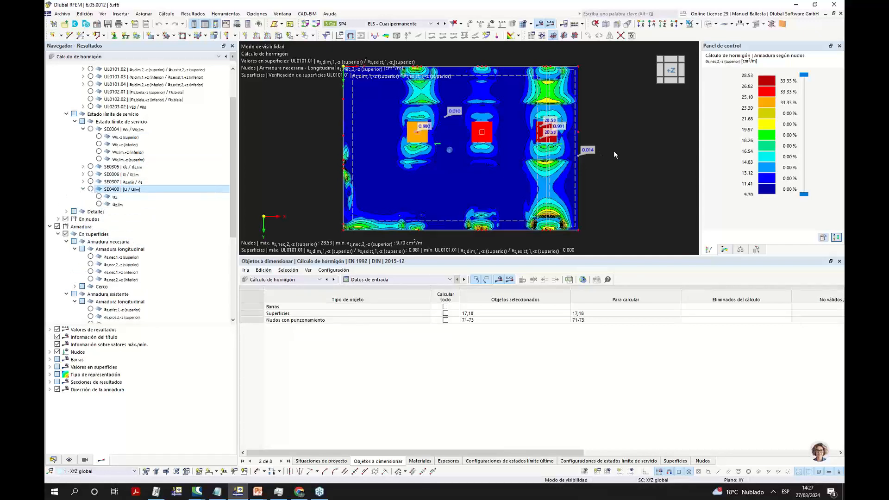
pyautogui.click(99, 197)
pyautogui.keyDown('ctrl'); pyautogui.moveTo(618, 202); pyautogui.dragTo(557, 109, button='middle'); pyautogui.keyUp('ctrl')
pyautogui.scroll(3, 511, 199)
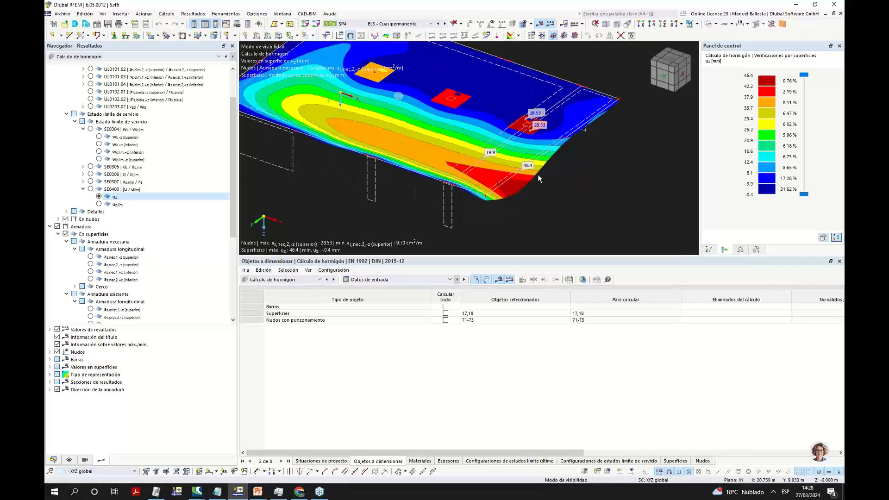
# Show the static analysis global deformations |u| for SP4 ELS - Cuasipermanente and review the available load combinations.
pyautogui.click(401, 25)
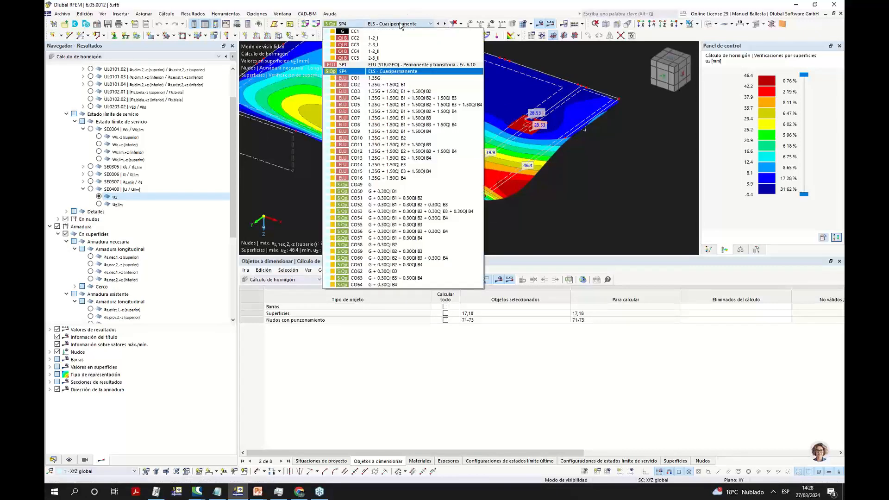
pyautogui.click(401, 24)
pyautogui.click(148, 57)
pyautogui.click(130, 62)
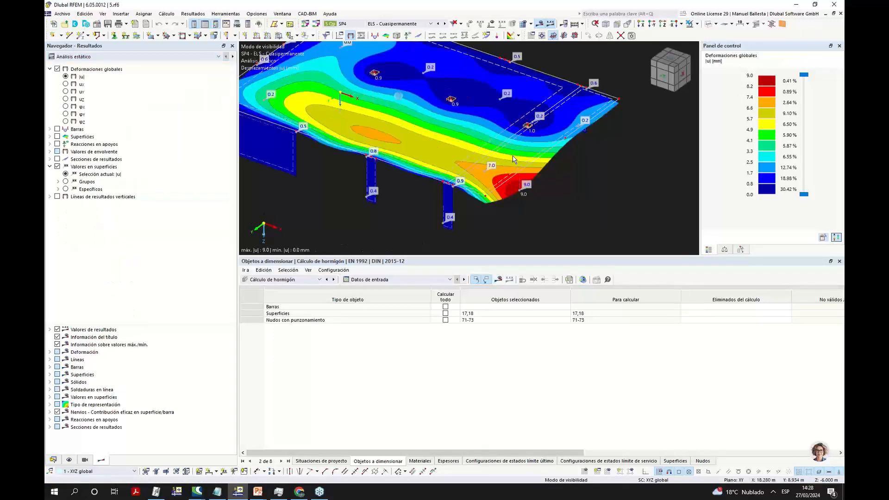
pyautogui.click(388, 24)
pyautogui.click(388, 26)
pyautogui.moveTo(551, 203); pyautogui.dragTo(513, 212, button='middle')
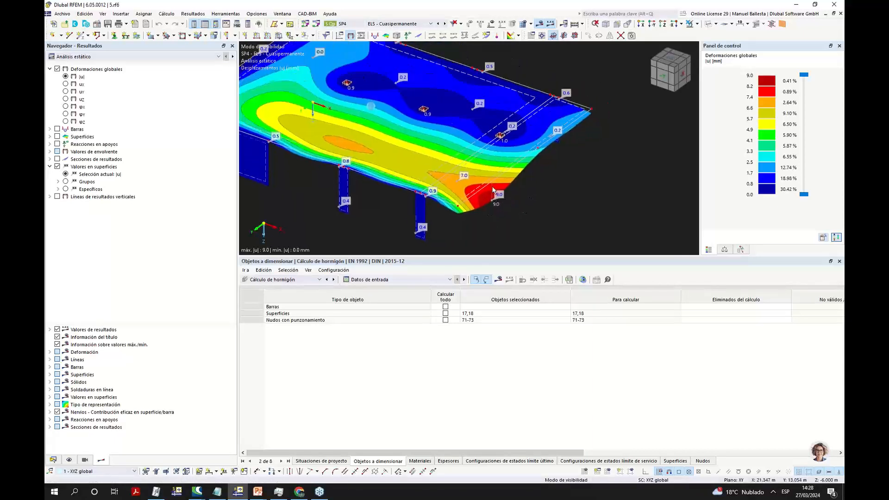
pyautogui.click(400, 23)
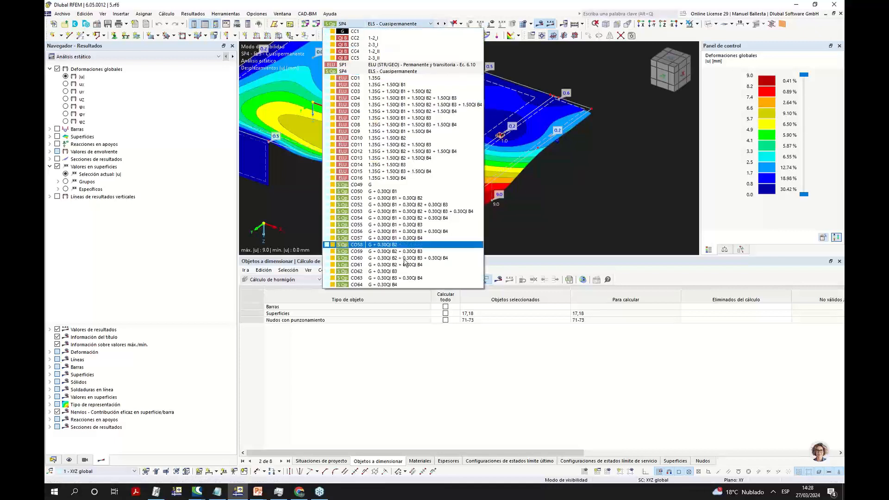
pyautogui.click(574, 168)
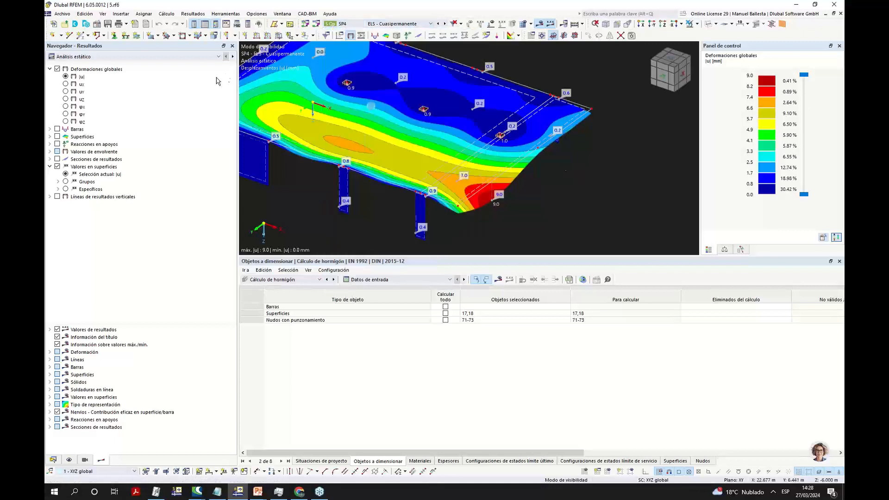
# Return to the concrete design results to compare the surface deflection uz with the static analysis deformations.
pyautogui.click(390, 25)
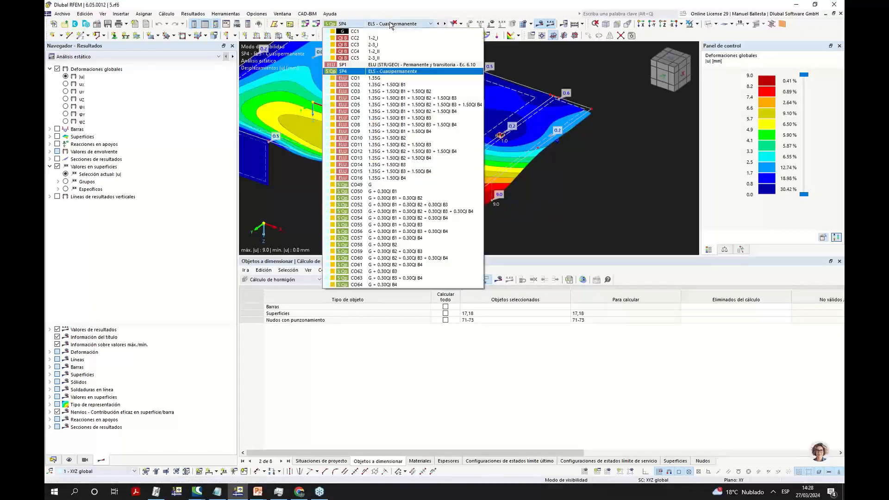
pyautogui.click(166, 56)
pyautogui.click(141, 71)
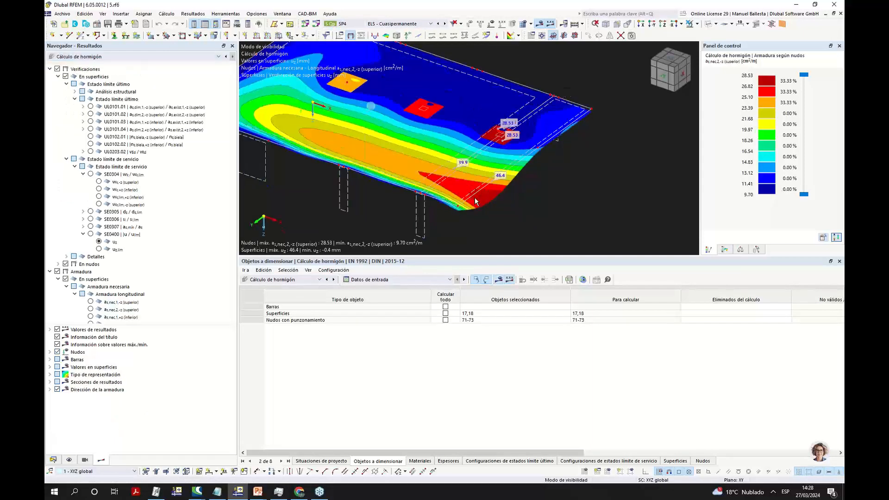
# Show the surface deflection uz in plan view with its surface check colour scale.
pyautogui.scroll(3, 501, 177)
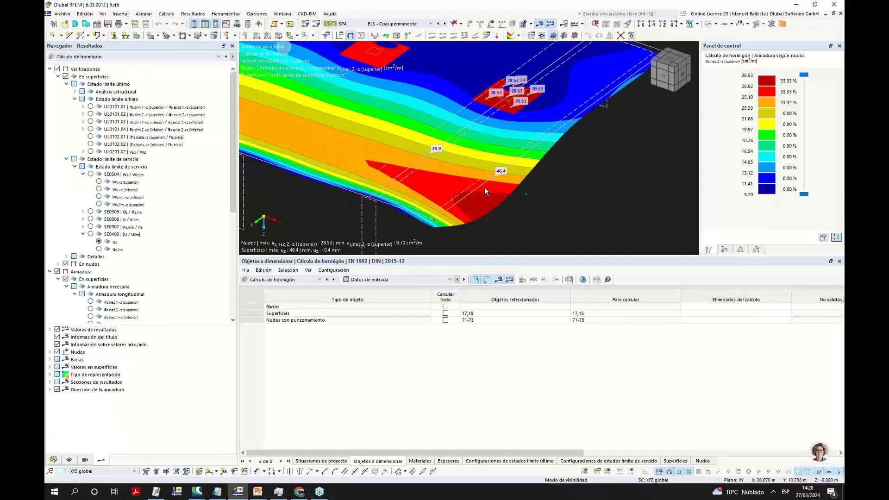
pyautogui.click(666, 61)
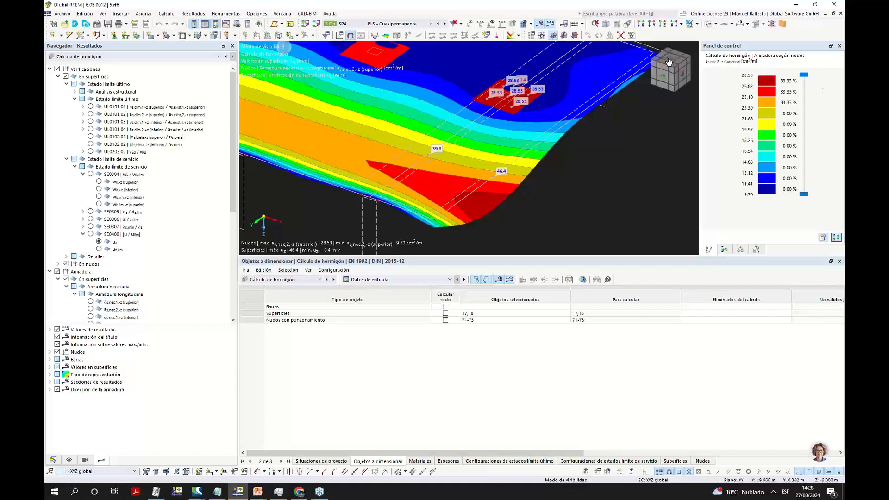
pyautogui.click(100, 242)
pyautogui.click(671, 62)
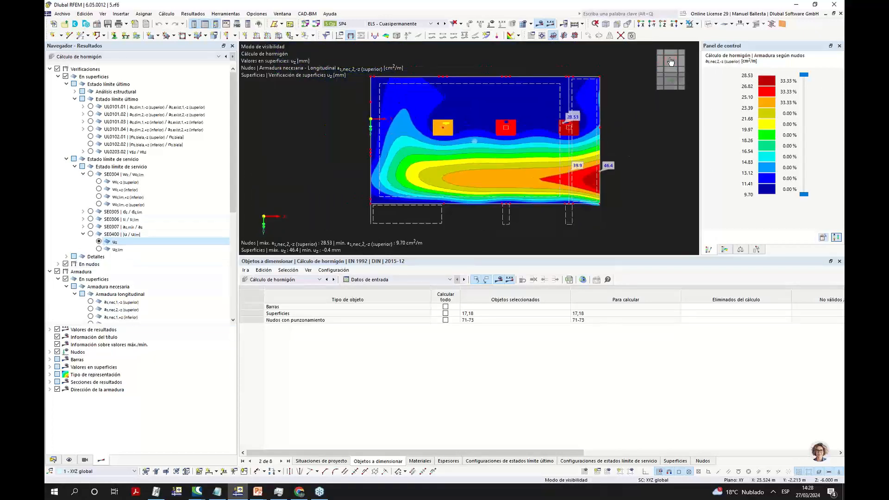
pyautogui.click(725, 250)
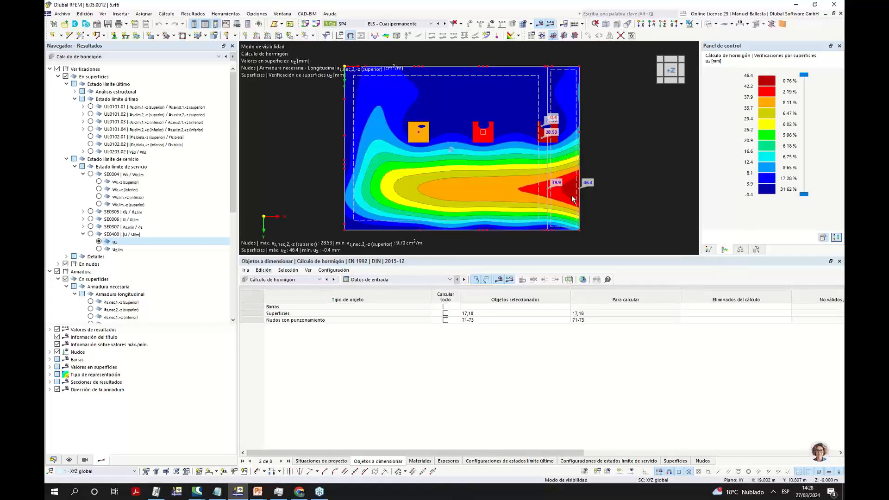
pyautogui.scroll(-1, 573, 199)
# Display the serviceability deflection ratio SE0400 |u / u,lim| on the slab surfaces.
pyautogui.scroll(-5, 125, 216)
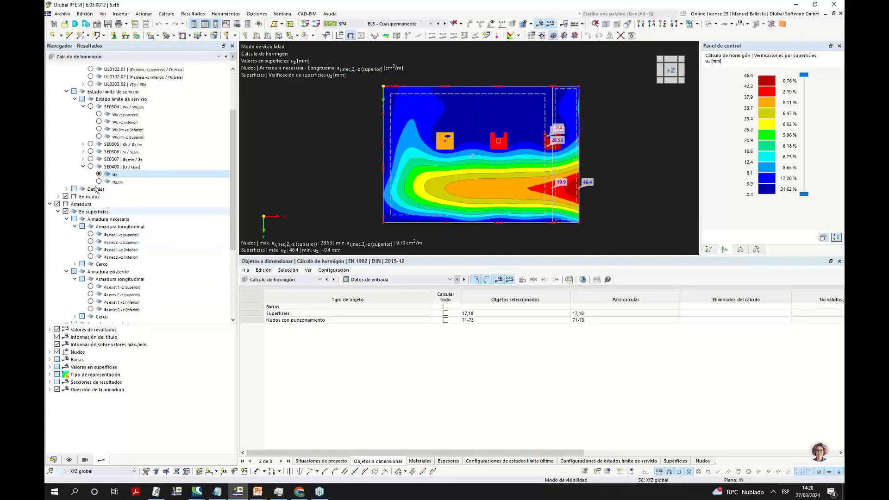
pyautogui.scroll(-1, 125, 216)
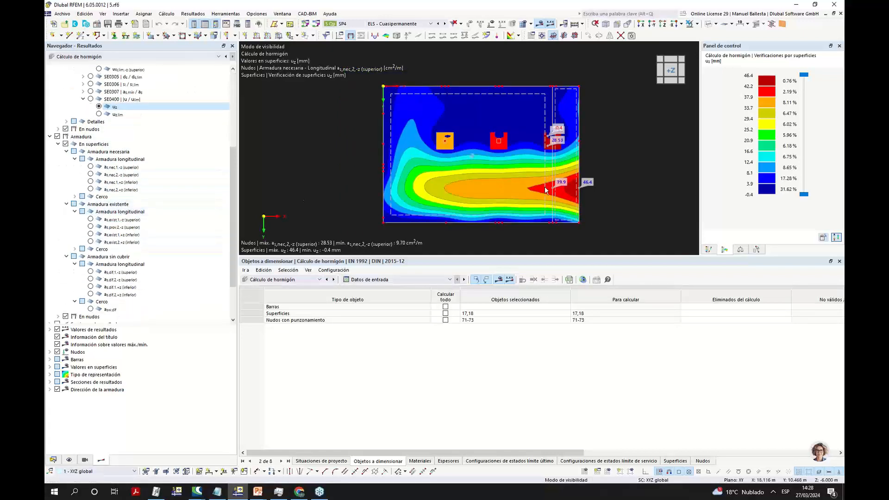
pyautogui.scroll(1, 522, 195)
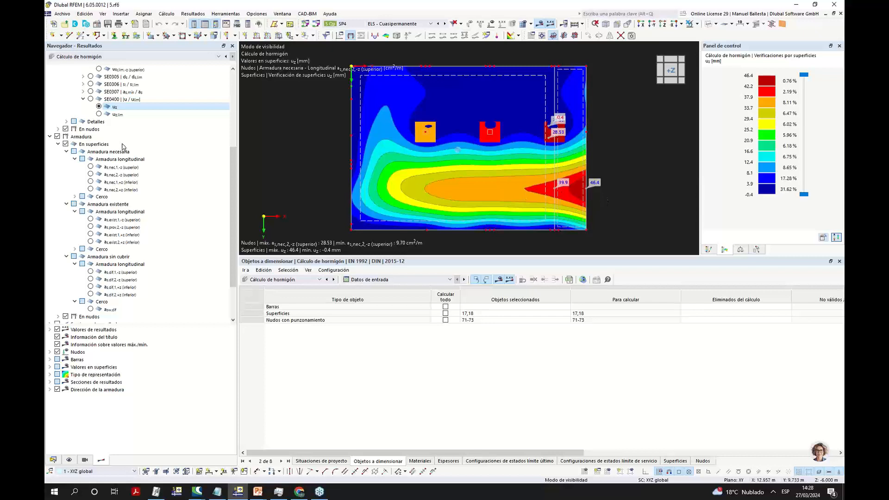
pyautogui.click(90, 99)
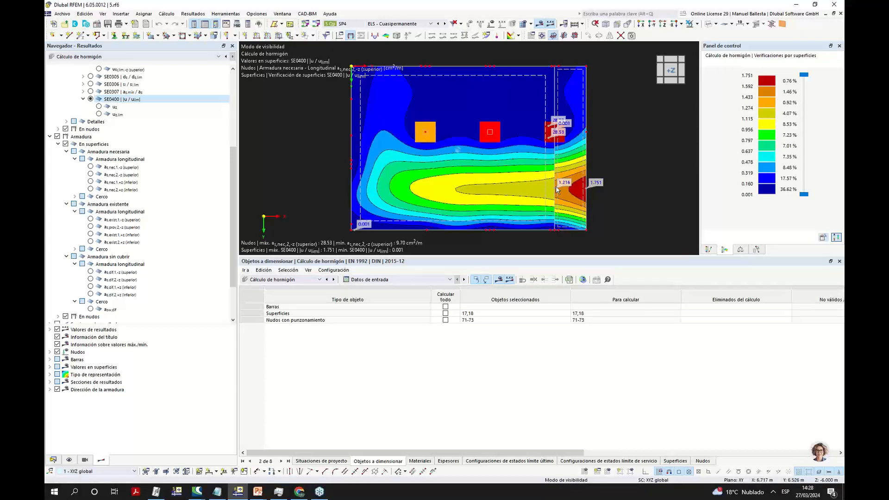
pyautogui.click(90, 99)
# Hide the surface check results and display the nodal punching check UL0400 vEd / vRd in 3D with its colour scale.
pyautogui.click(58, 129)
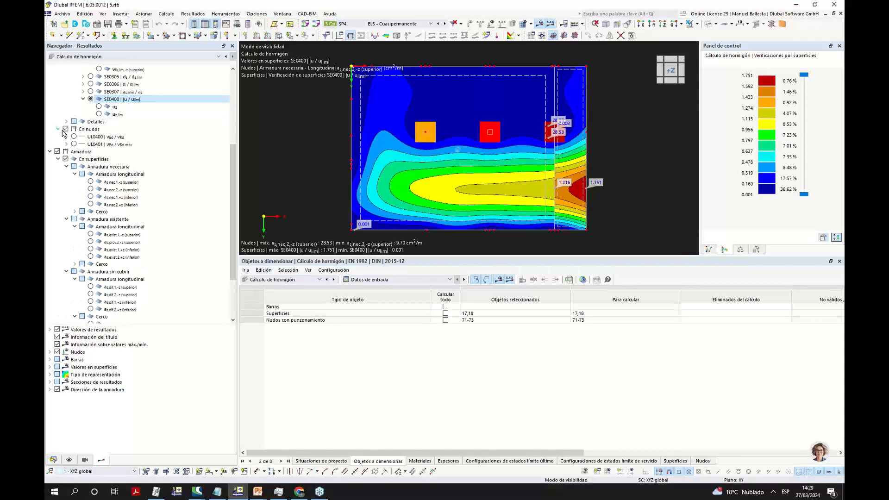
pyautogui.click(66, 137)
pyautogui.keyDown('ctrl'); pyautogui.moveTo(642, 187); pyautogui.dragTo(585, 125, button='middle'); pyautogui.keyUp('ctrl')
pyautogui.scroll(6, 94, 116)
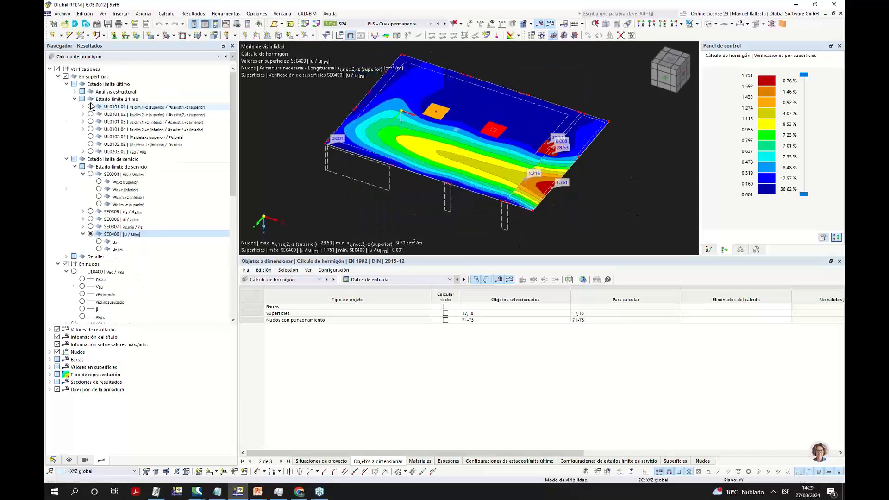
pyautogui.click(65, 77)
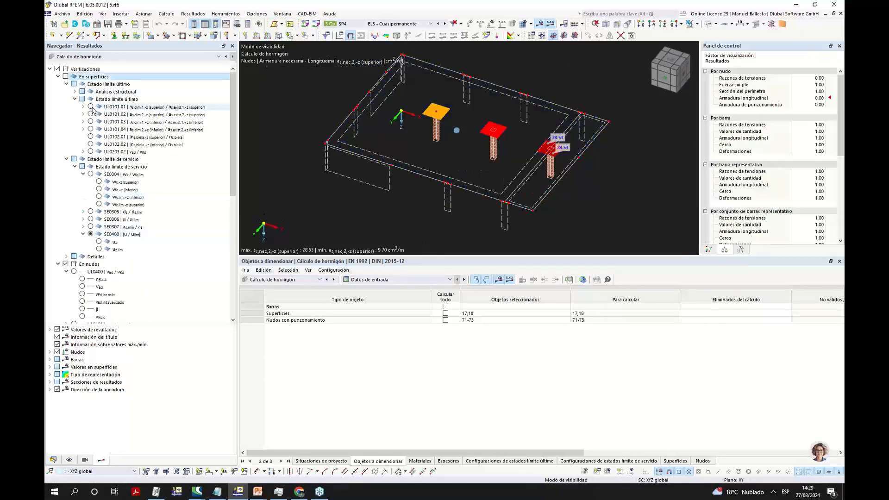
pyautogui.scroll(2, 467, 142)
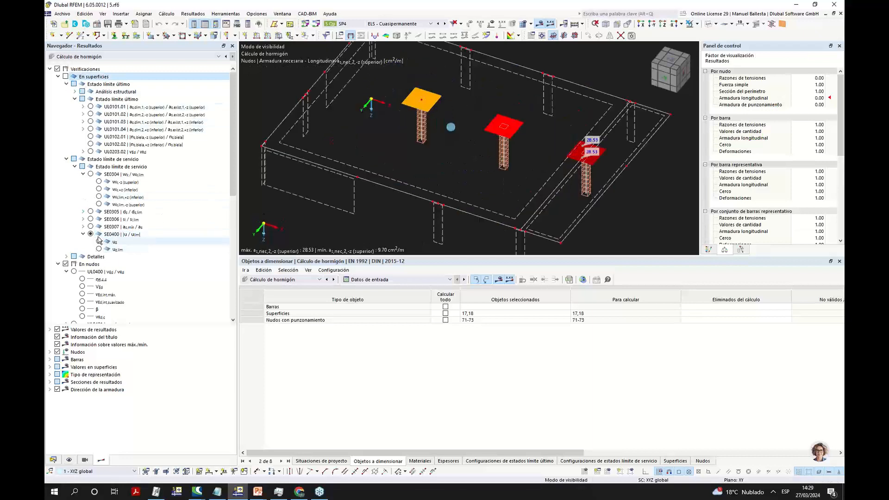
pyautogui.scroll(-5, 98, 237)
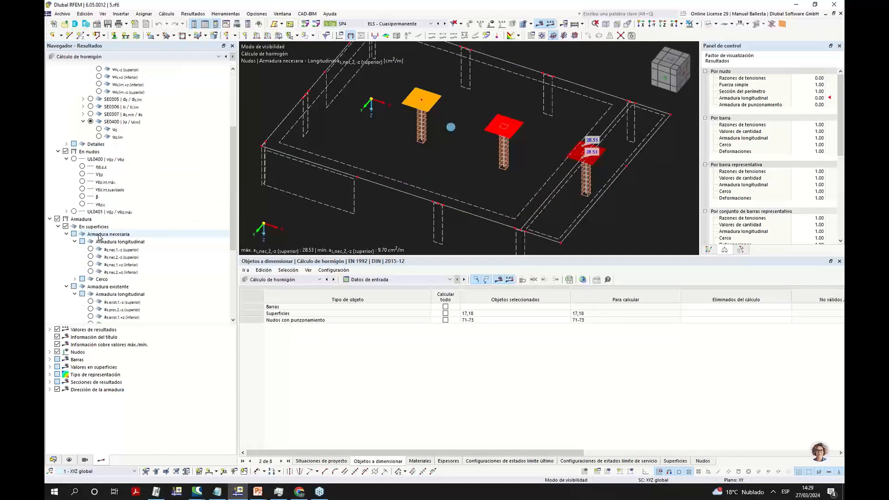
pyautogui.click(74, 159)
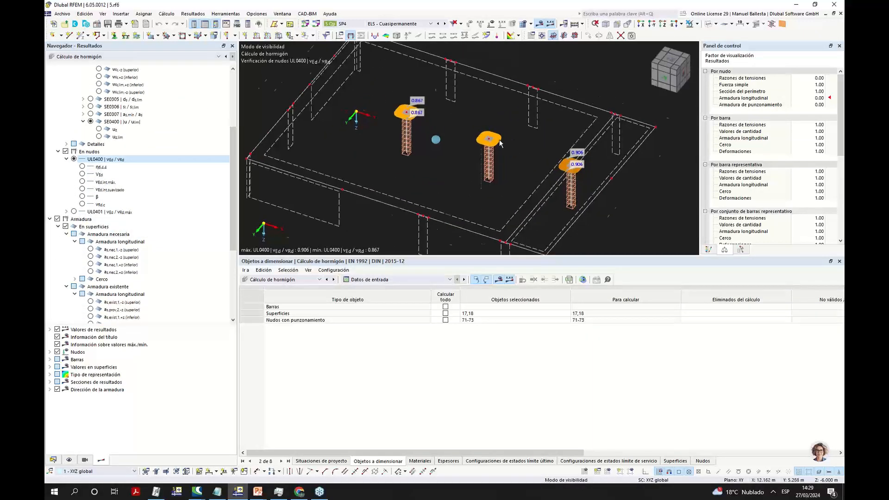
pyautogui.click(709, 249)
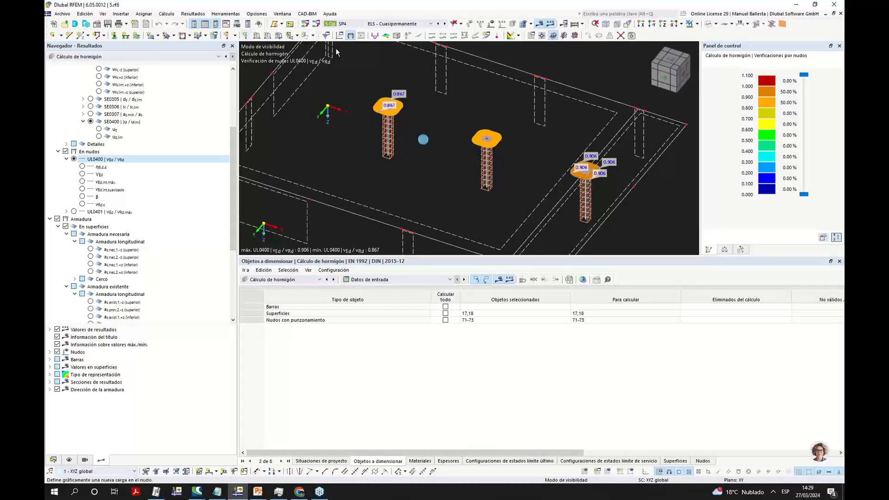
# List the design ratios on nodes and open the check details of UL0400 at node 73.
pyautogui.click(378, 281)
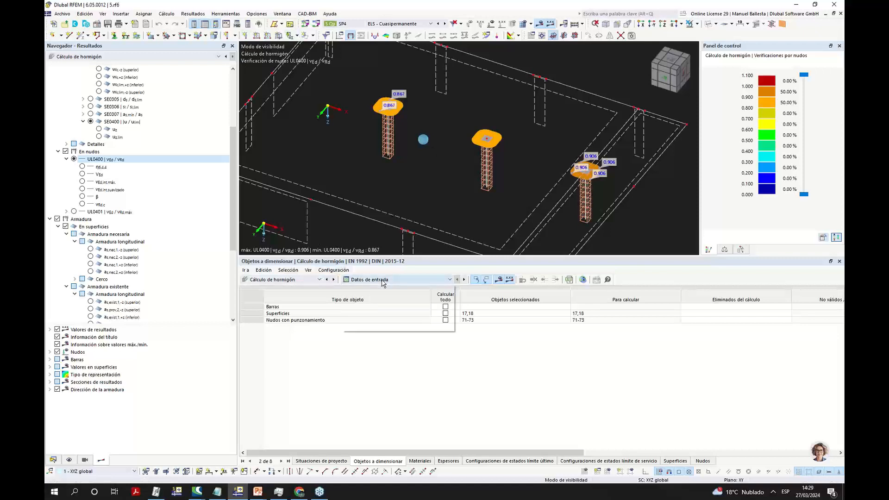
pyautogui.click(392, 316)
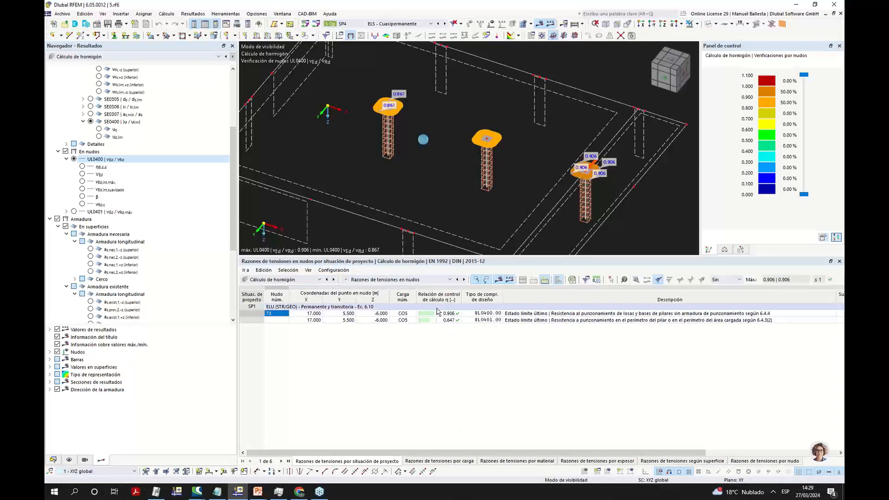
pyautogui.click(448, 314)
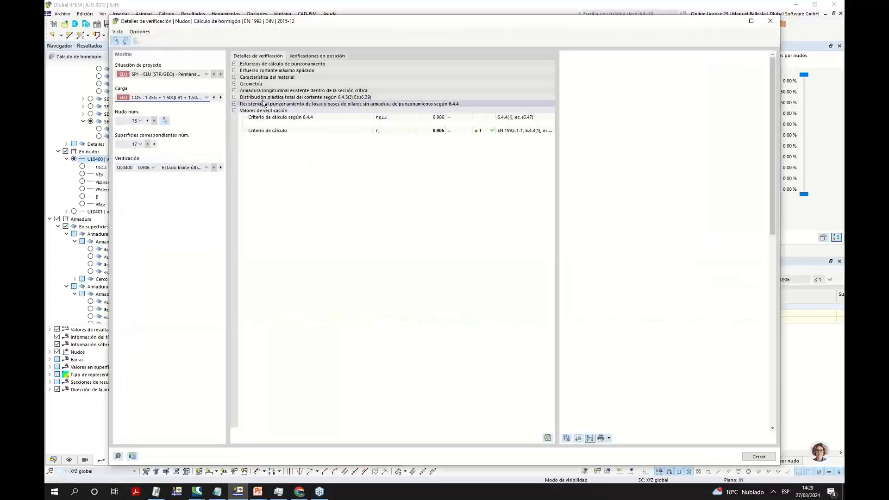
# Examine the applied shear force, geometry, formulas and punching resistance in the UL0400 check details, and close them.
pyautogui.click(235, 70)
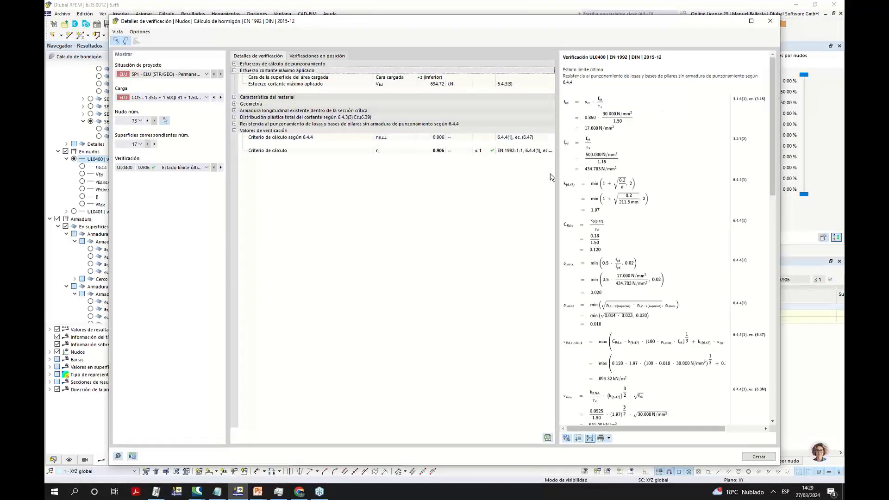
pyautogui.click(235, 104)
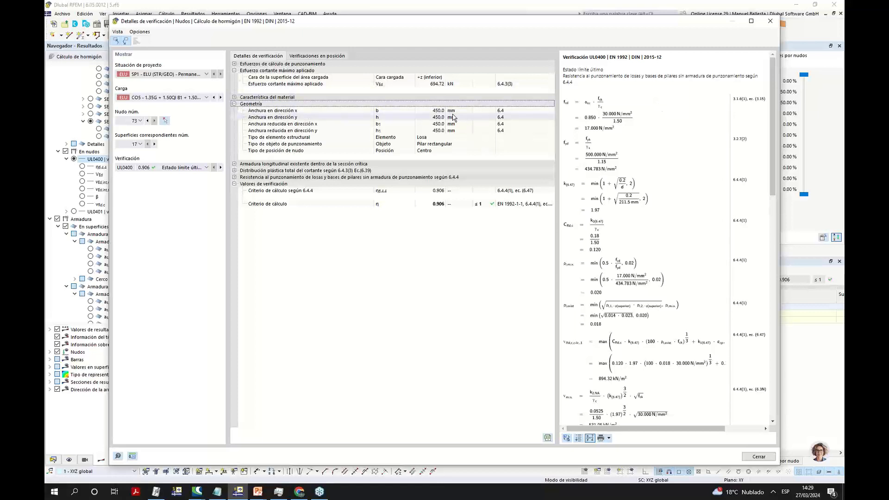
pyautogui.scroll(-3, 661, 257)
pyautogui.scroll(-3, 662, 257)
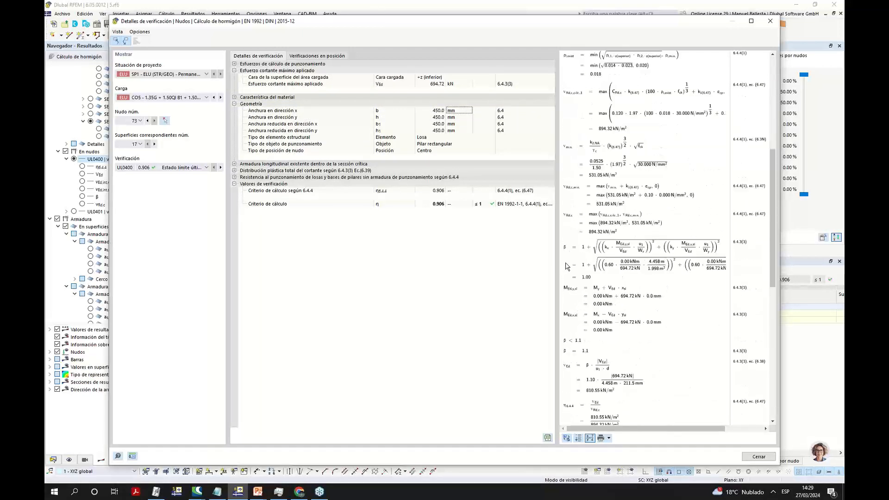
pyautogui.scroll(-1, 650, 263)
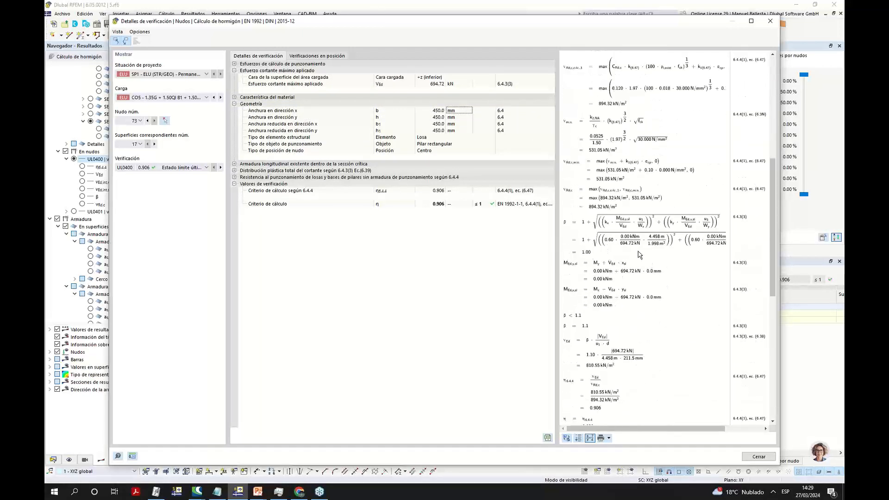
pyautogui.scroll(-4, 635, 283)
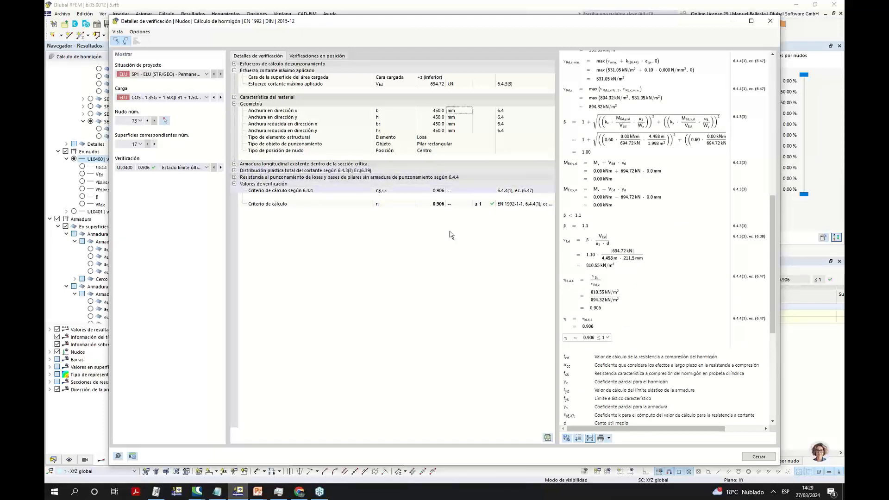
pyautogui.click(237, 179)
pyautogui.click(235, 178)
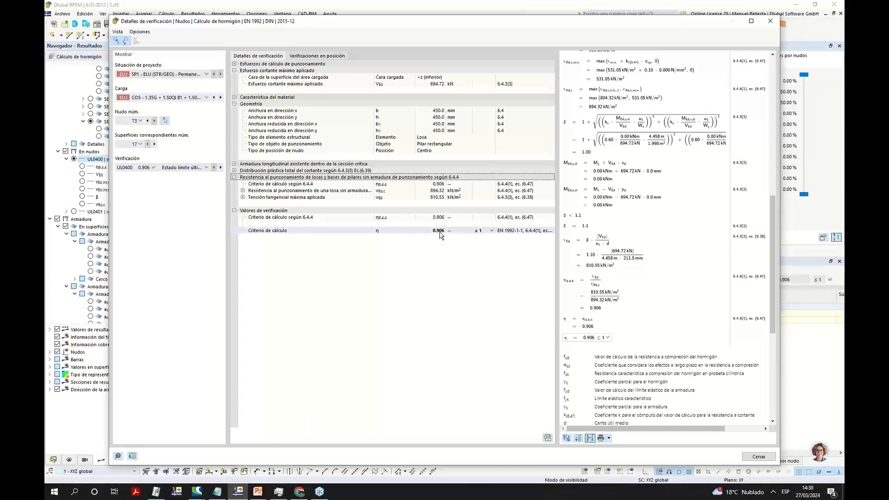
pyautogui.click(769, 22)
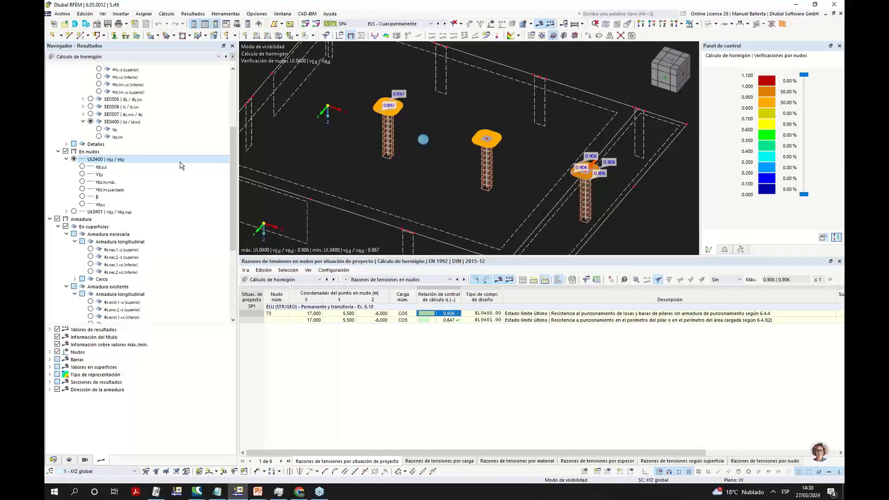
# Display the punching force VEd and the load increase factor β at the column nodes.
pyautogui.moveTo(407, 146); pyautogui.dragTo(411, 155, button='middle')
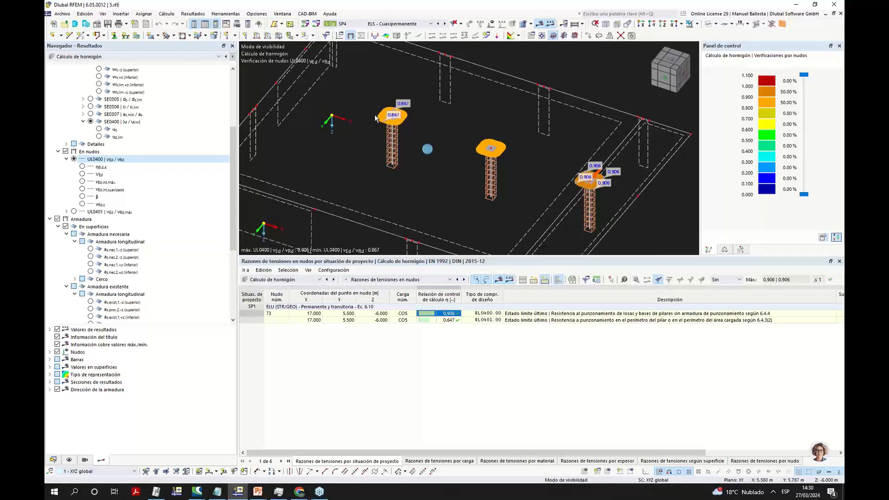
pyautogui.scroll(-4, 360, 121)
pyautogui.moveTo(430, 168); pyautogui.dragTo(443, 176, button='middle')
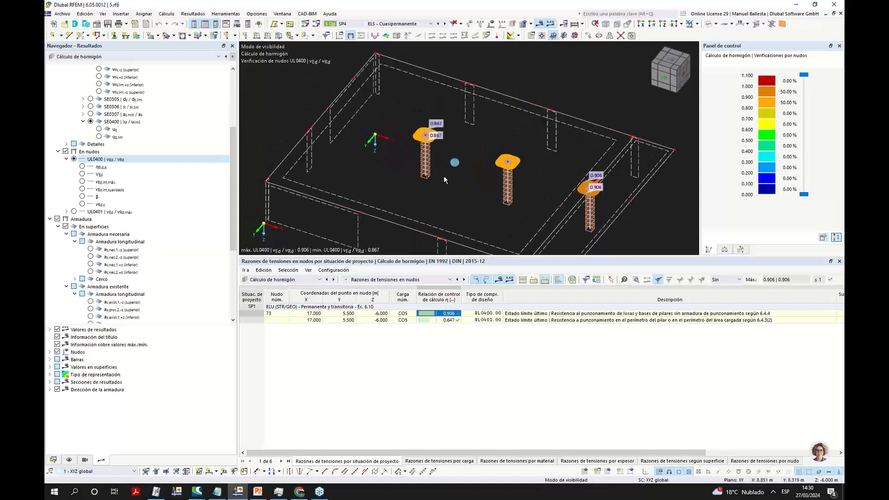
pyautogui.click(82, 175)
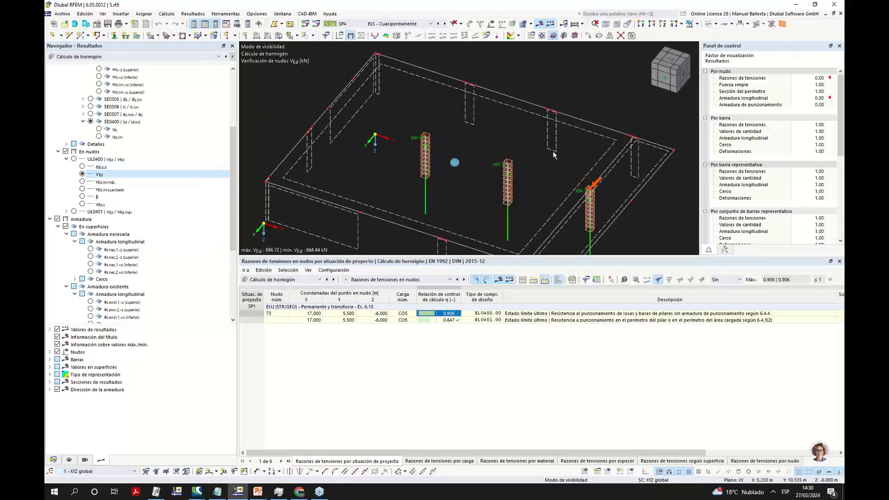
pyautogui.moveTo(535, 135); pyautogui.dragTo(527, 121, button='middle')
pyautogui.keyDown('ctrl'); pyautogui.moveTo(527, 121); pyautogui.dragTo(550, 119, button='middle'); pyautogui.keyUp('ctrl')
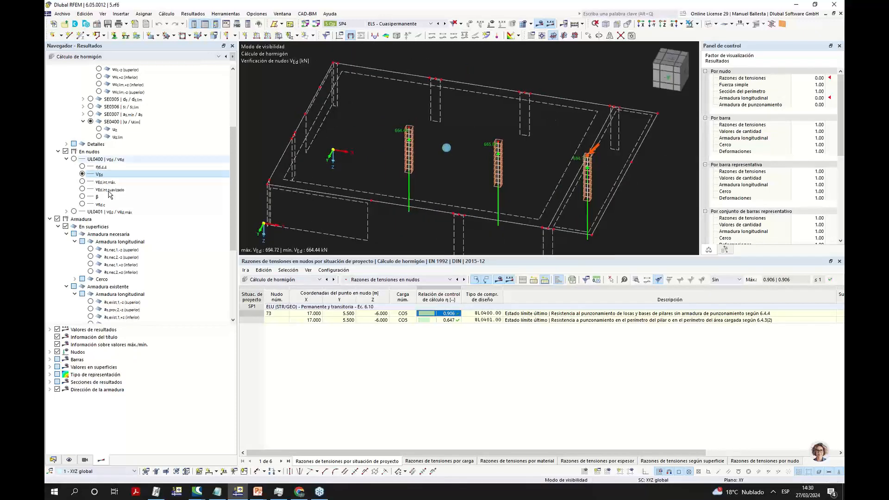
pyautogui.click(82, 198)
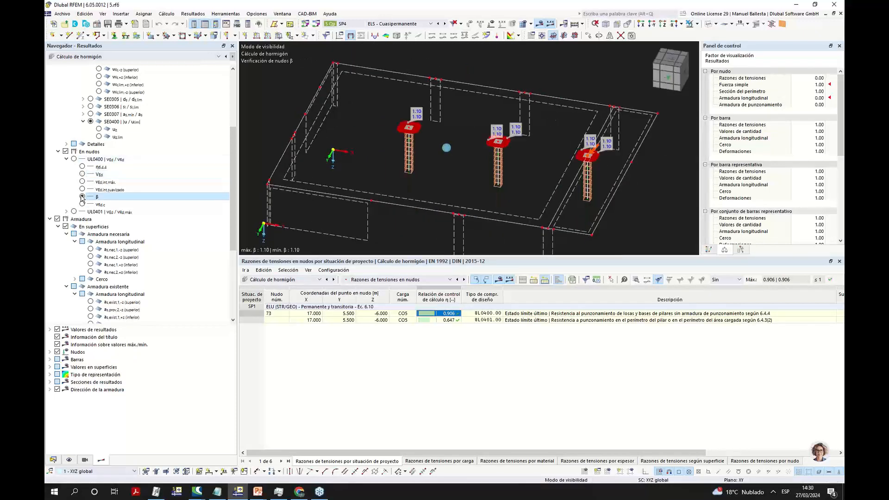
pyautogui.keyDown('ctrl'); pyautogui.moveTo(513, 159); pyautogui.dragTo(502, 161, button='middle'); pyautogui.keyUp('ctrl')
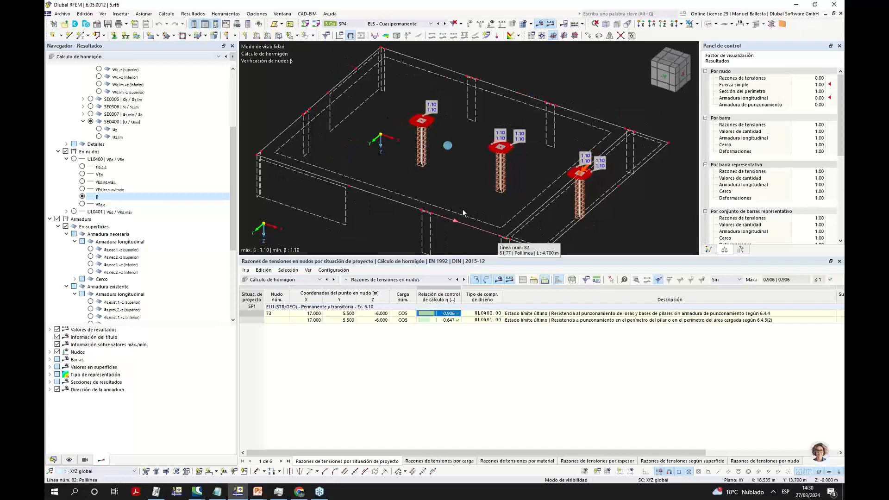
# Display the required punching reinforcement Asw,nec at the nodes.
pyautogui.click(67, 211)
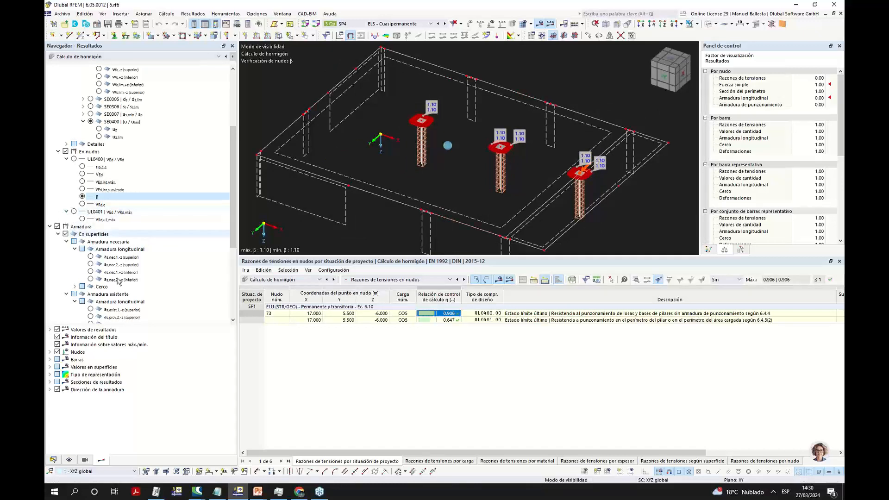
pyautogui.scroll(-6, 64, 222)
pyautogui.click(58, 264)
pyautogui.click(67, 257)
pyautogui.click(74, 272)
pyautogui.click(90, 279)
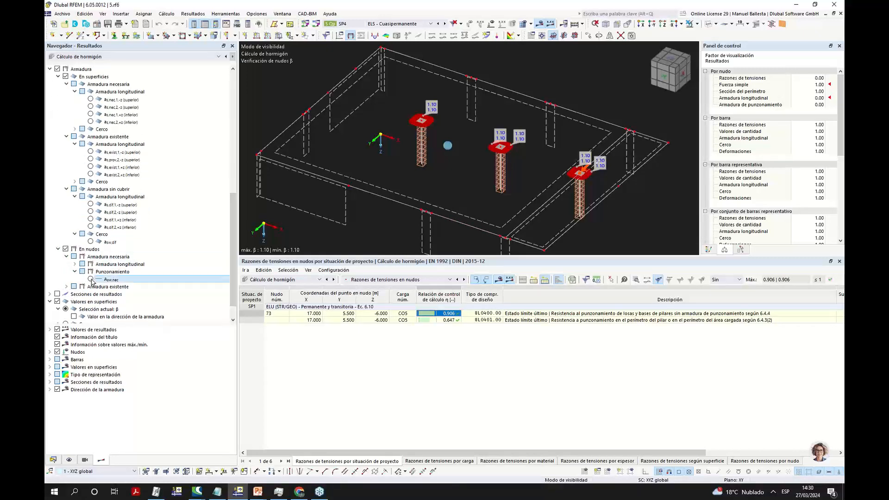
# Display the existing punching reinforcement Asw,exist at the nodes.
pyautogui.click(67, 286)
pyautogui.click(74, 279)
pyautogui.click(90, 286)
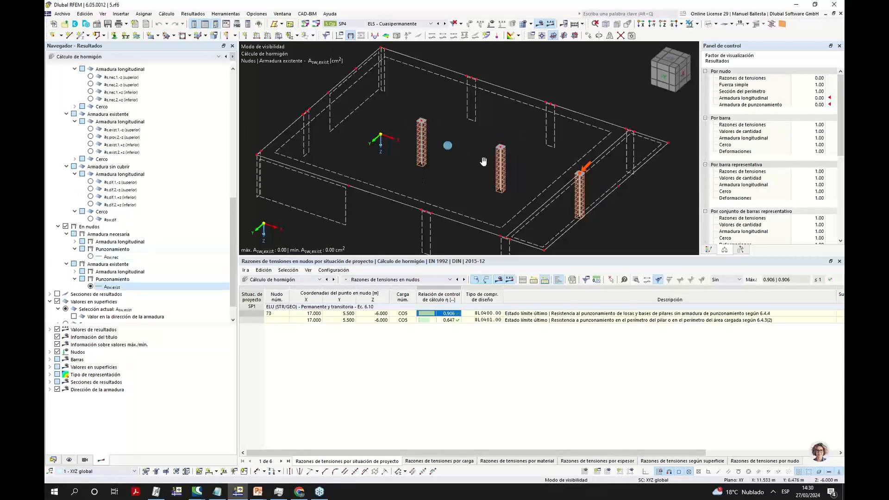
pyautogui.moveTo(483, 163); pyautogui.dragTo(465, 179, button='middle')
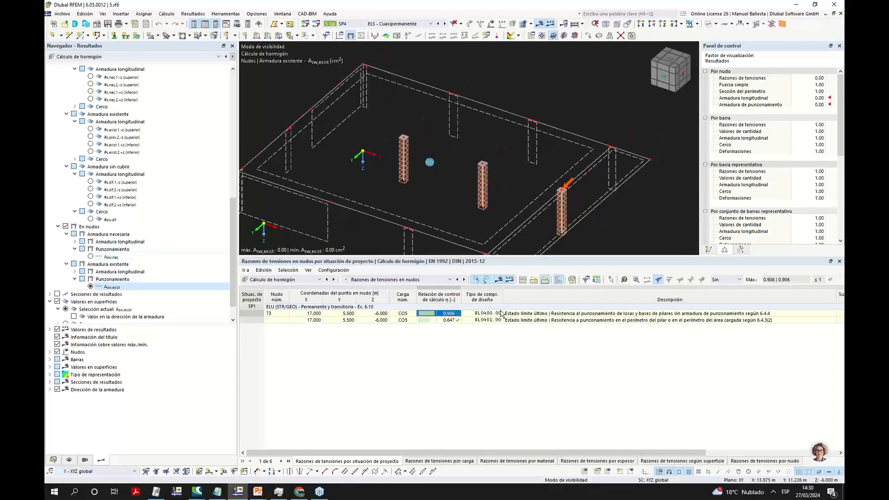
# Compare the required and existing punching reinforcement, Asw,nec and Asw,exist, at the nodes with the result colour scale displayed.
pyautogui.click(91, 256)
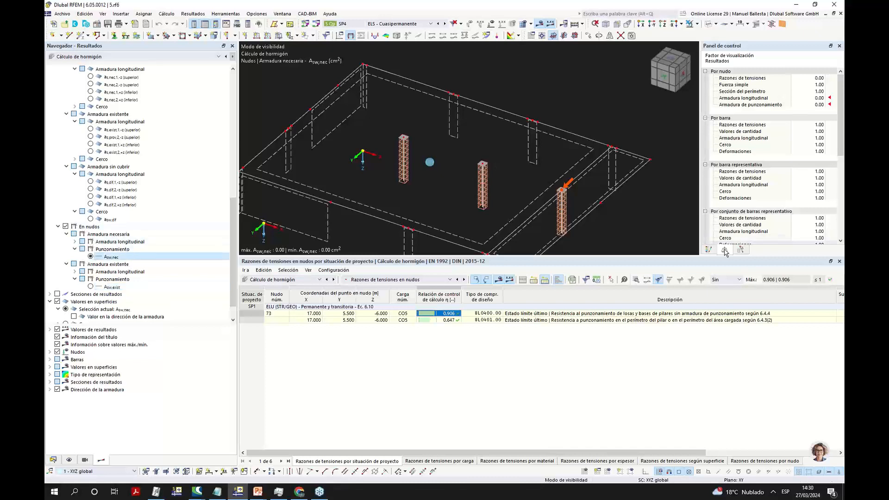
pyautogui.moveTo(531, 116); pyautogui.dragTo(519, 108, button='middle')
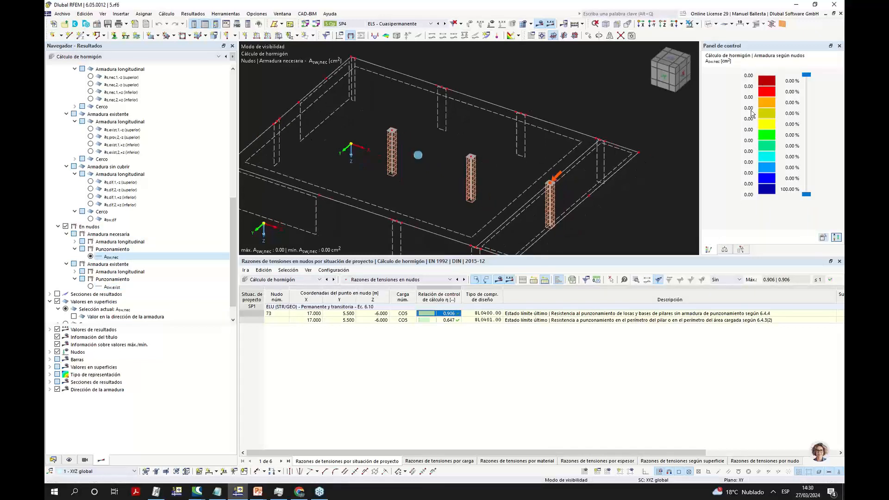
pyautogui.scroll(-1, 90, 268)
pyautogui.click(91, 265)
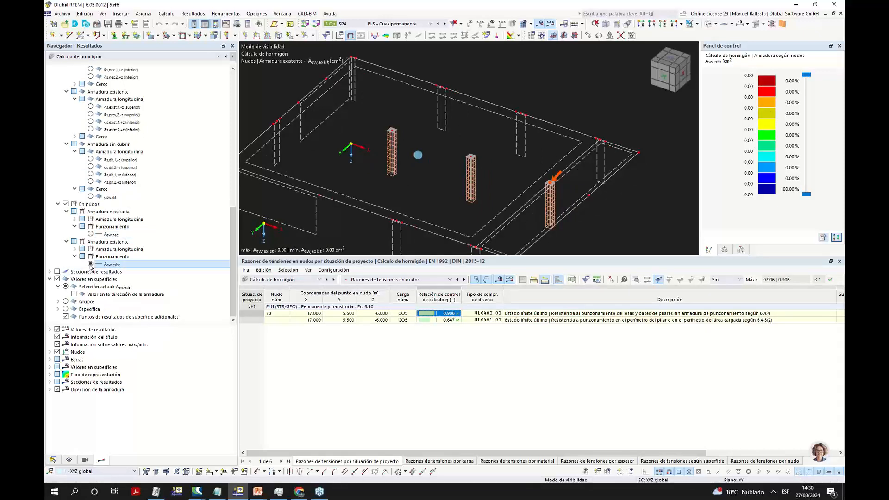
pyautogui.scroll(-3, 287, 185)
pyautogui.scroll(2, 380, 98)
pyautogui.moveTo(373, 101); pyautogui.dragTo(457, 58, button='middle')
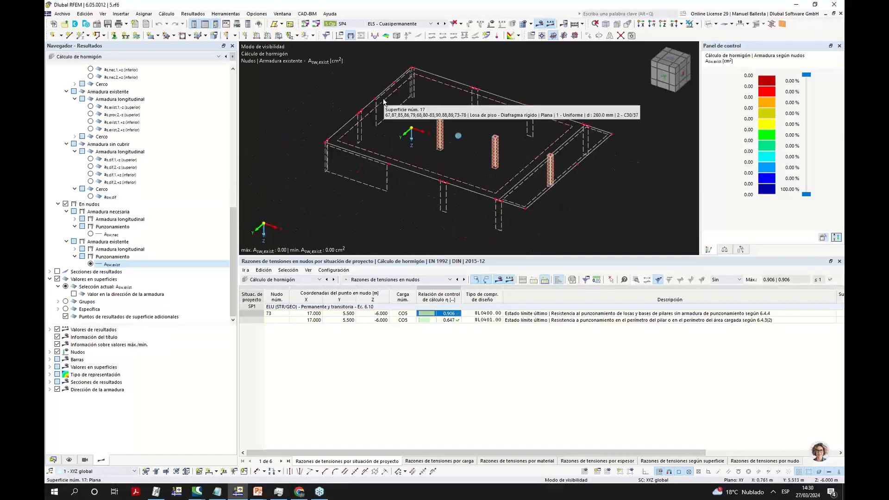
# Display the surface deflection uz of the SE0400 serviceability check and view the deformed slab up close.
pyautogui.scroll(9, 100, 188)
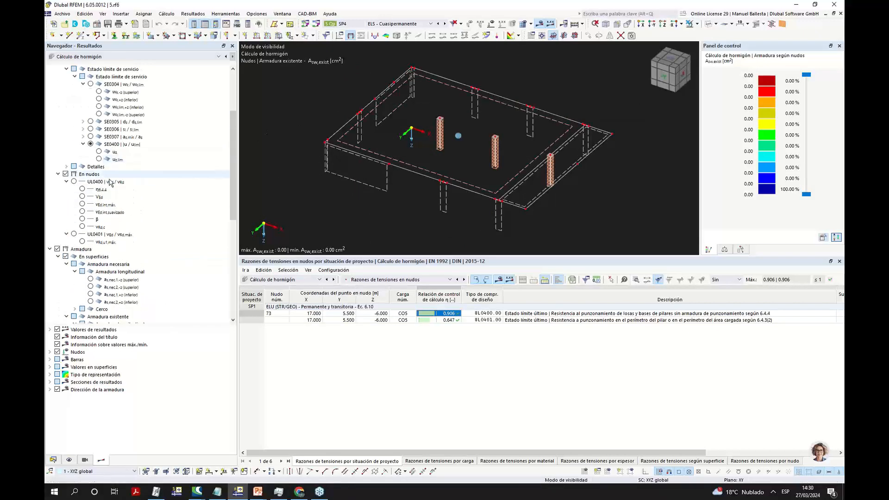
pyautogui.scroll(1, 100, 188)
pyautogui.click(106, 174)
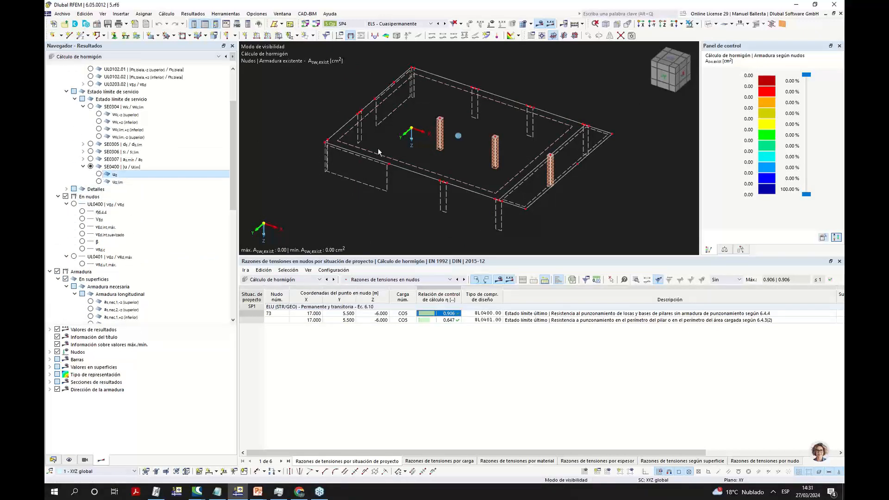
pyautogui.keyDown('ctrl'); pyautogui.moveTo(443, 147); pyautogui.dragTo(487, 194, button='middle'); pyautogui.keyUp('ctrl')
pyautogui.scroll(4, 566, 200)
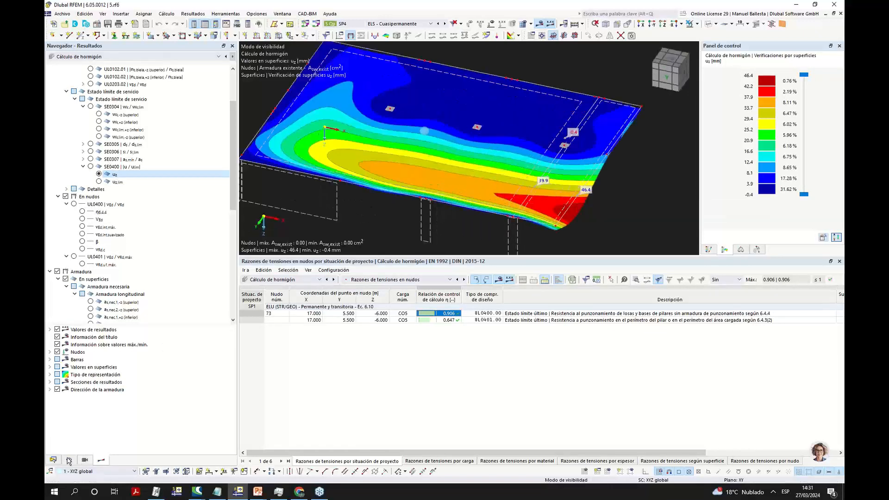
# Open the Standard serviceability limit state configuration for concrete design and examine its deflection analysis settings, including the full tension stiffening option text.
pyautogui.click(52, 460)
pyautogui.click(58, 430)
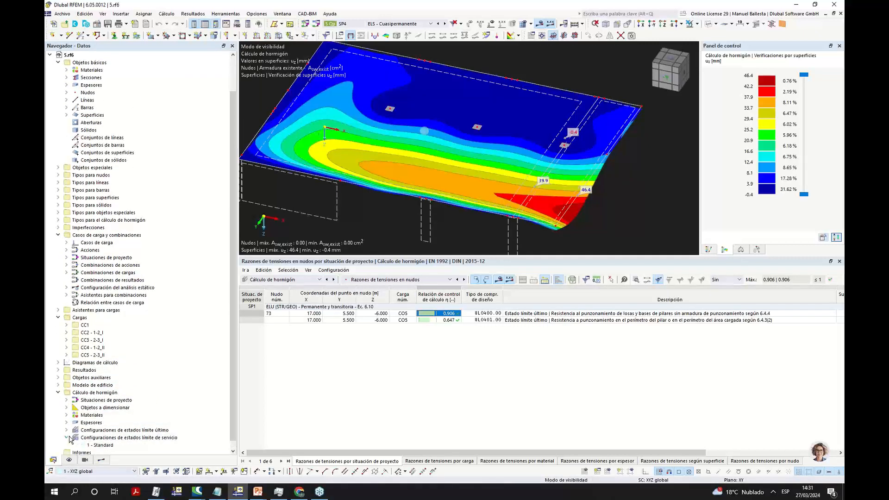
pyautogui.doubleClick(104, 438)
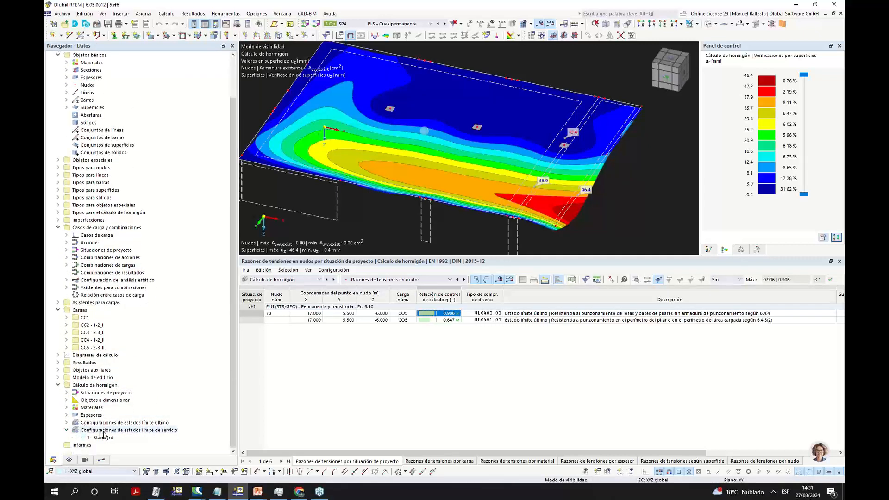
pyautogui.scroll(-3, 387, 194)
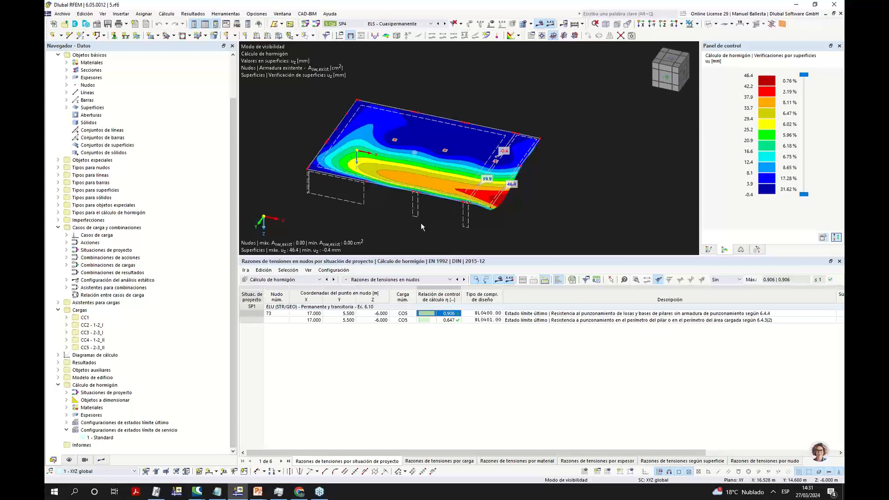
pyautogui.moveTo(422, 227); pyautogui.dragTo(425, 227, button='middle')
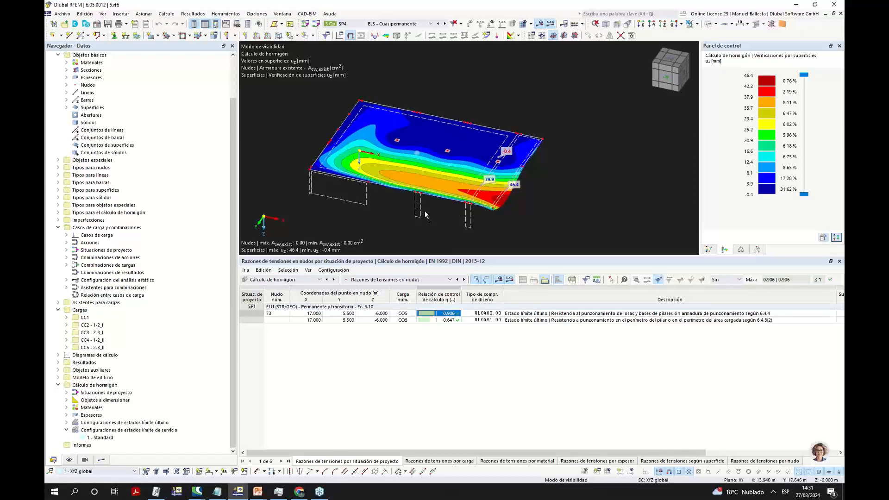
pyautogui.doubleClick(125, 438)
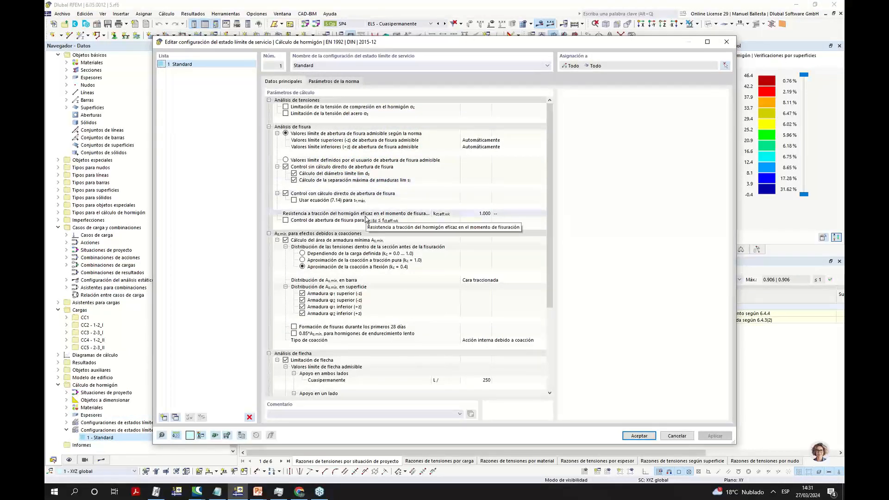
pyautogui.scroll(-6, 361, 298)
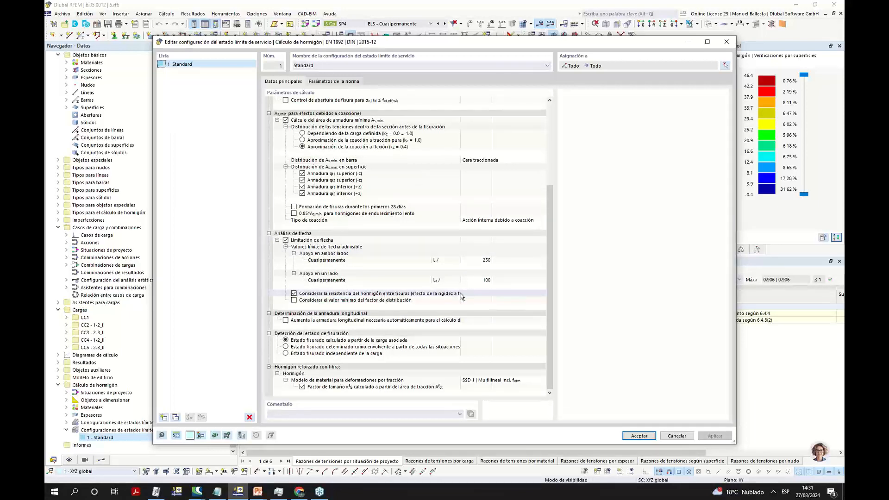
pyautogui.moveTo(466, 293); pyautogui.dragTo(507, 293)
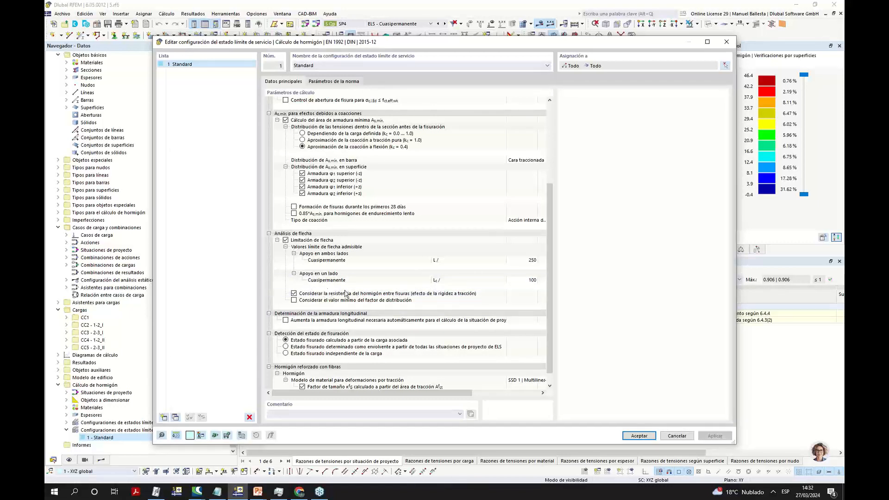
# Switch to the PowerPoint presentation and show the slide on deflection calculation to EN 1992-1-1 7.4.3 without tension stiffening.
pyautogui.click(258, 492)
pyautogui.click(298, 457)
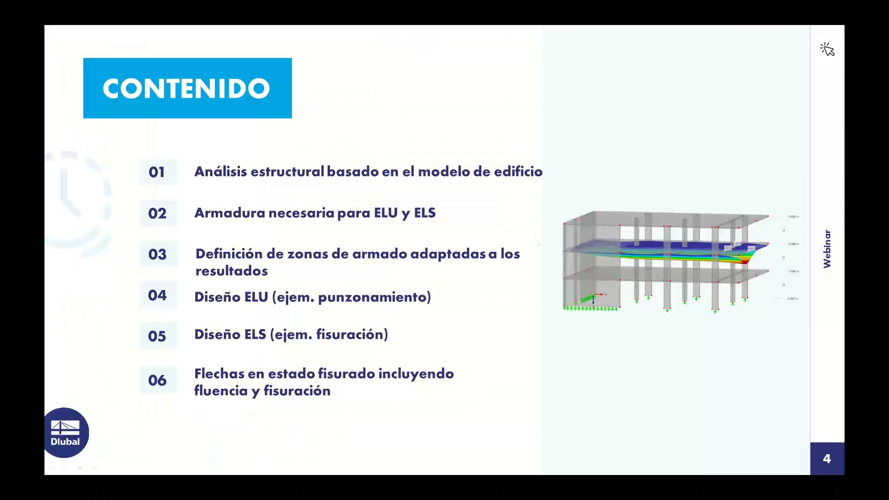
pyautogui.click(317, 270)
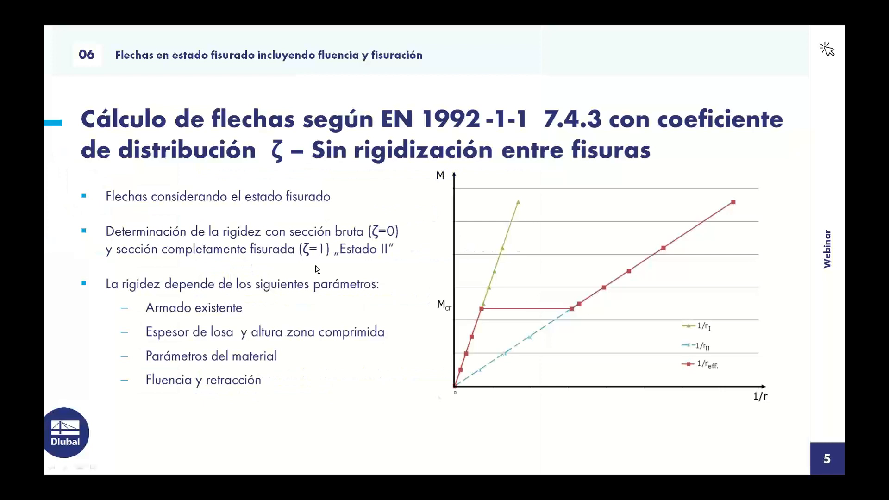